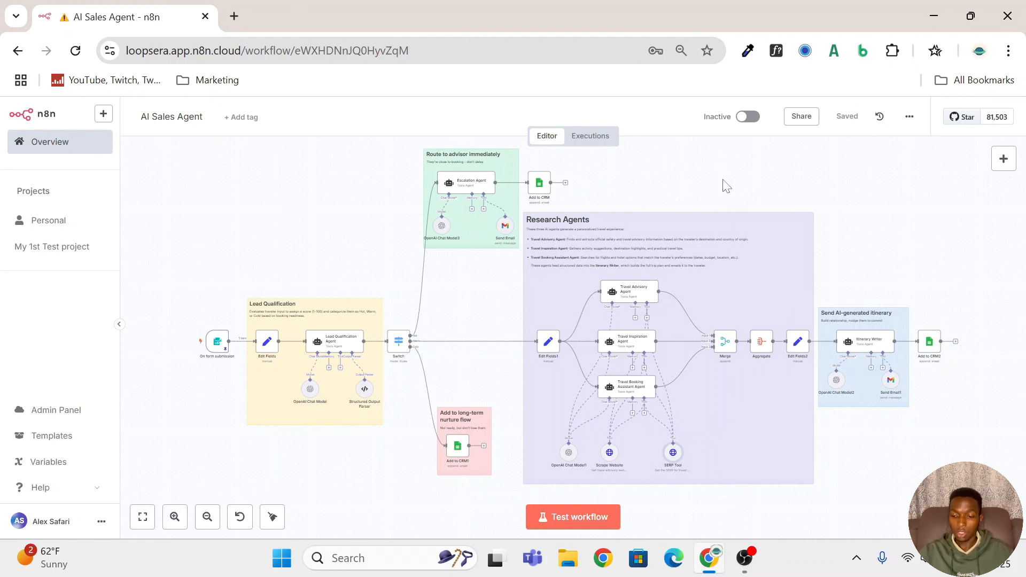
pyautogui.click(910, 118)
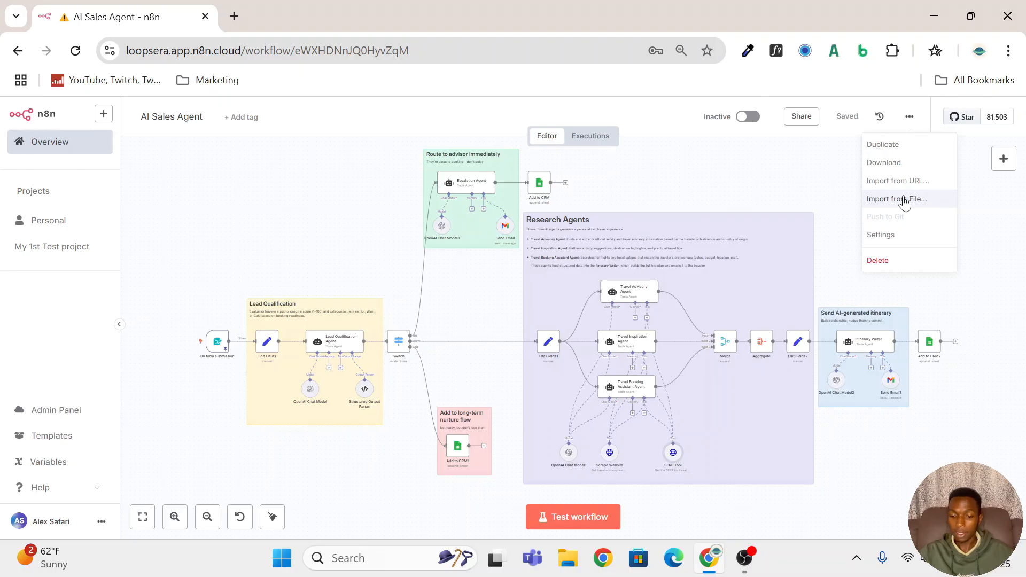
pyautogui.click(771, 170)
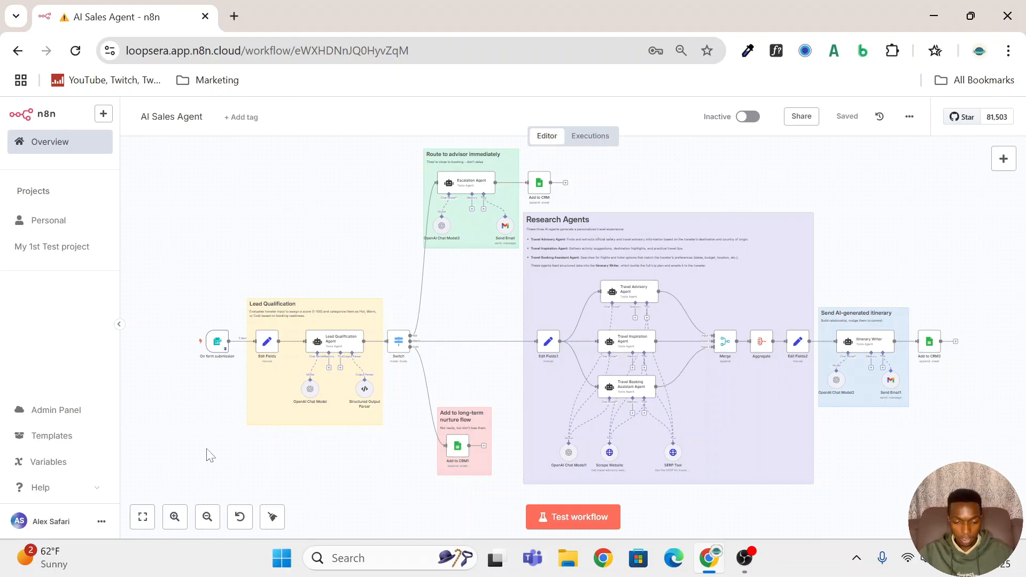
# Start a test run from the On form submission trigger to open the Travel Inquiry Form
pyautogui.click(176, 516)
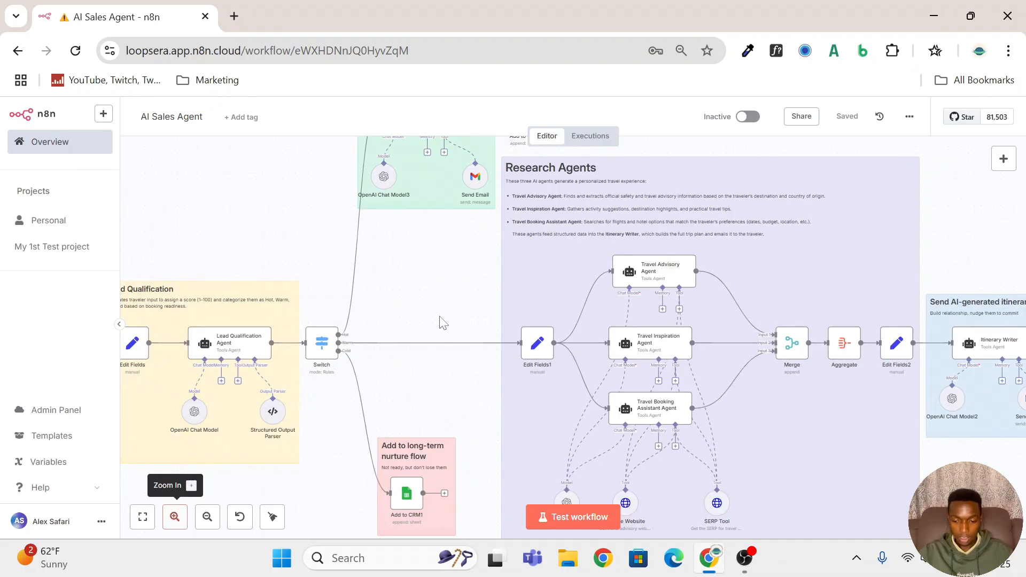
pyautogui.hscroll(-2, 452, 323)
pyautogui.hscroll(-5, 456, 323)
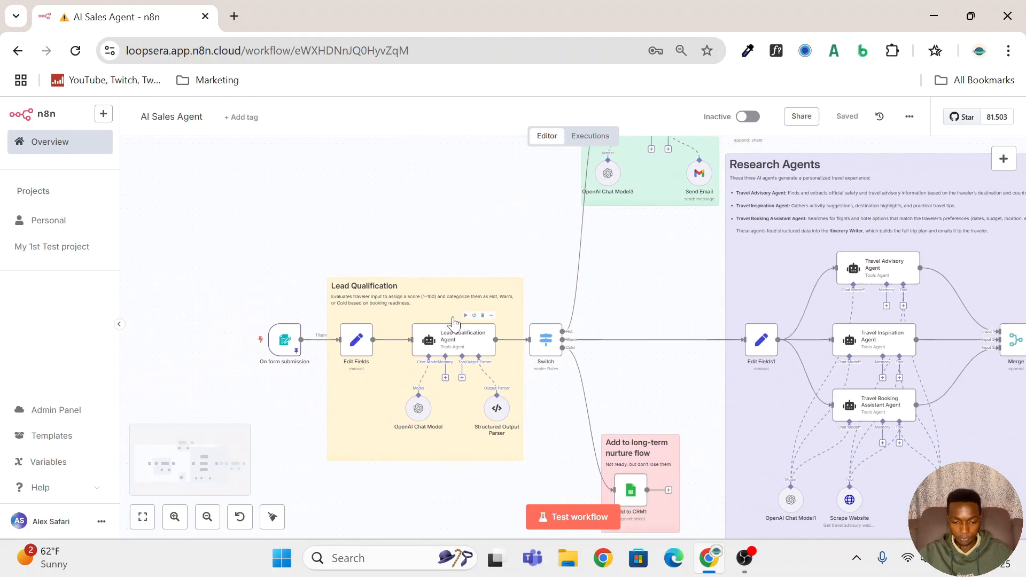
pyautogui.click(175, 516)
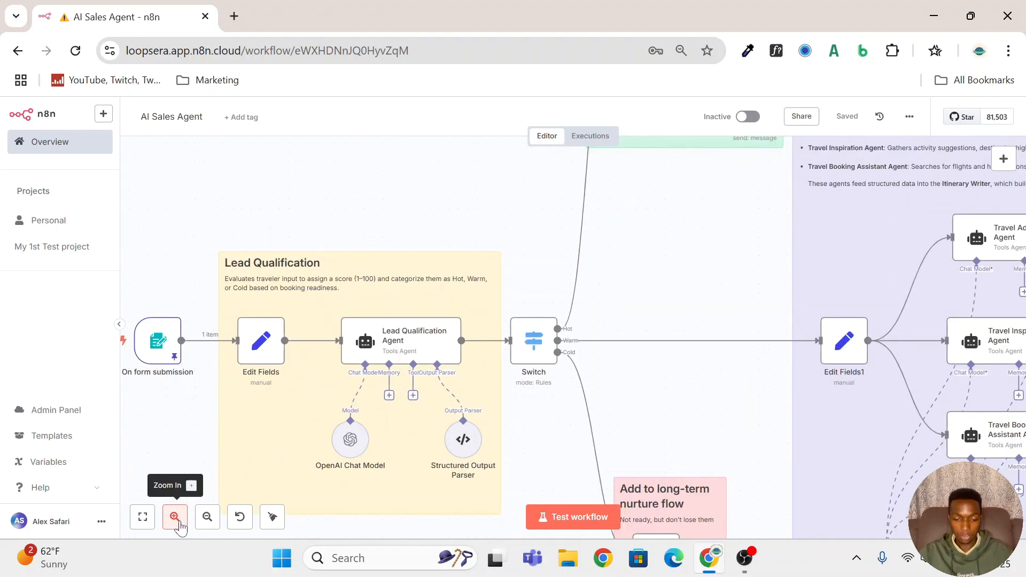
pyautogui.hscroll(-3, 493, 271)
pyautogui.scroll(-3, 495, 272)
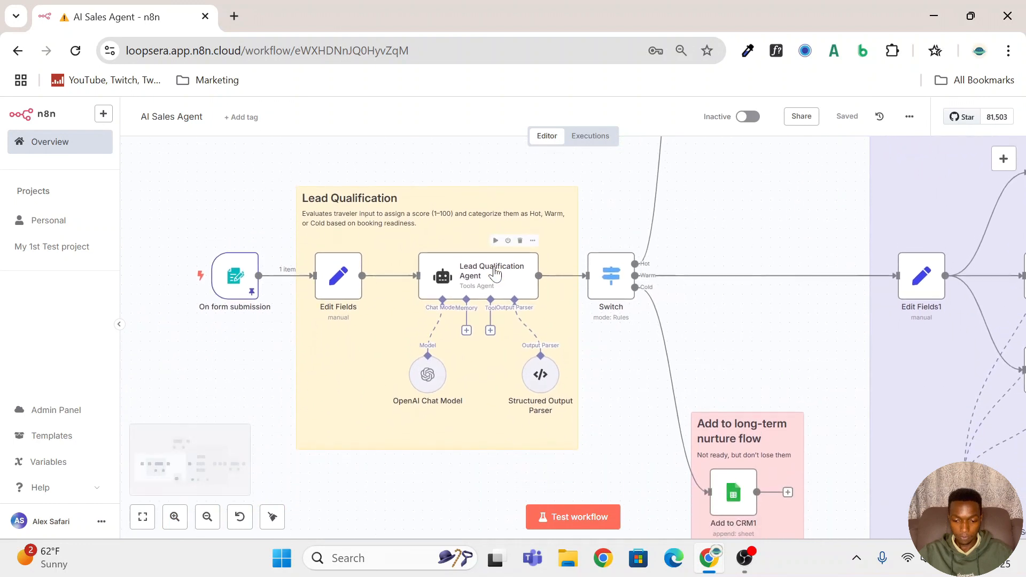
pyautogui.moveTo(275, 272)
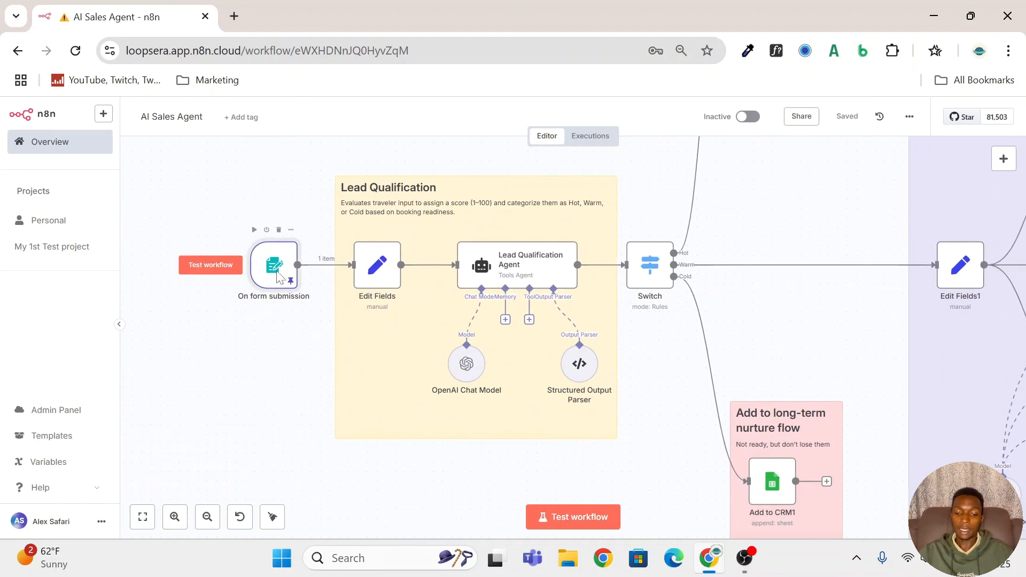
pyautogui.doubleClick(276, 273)
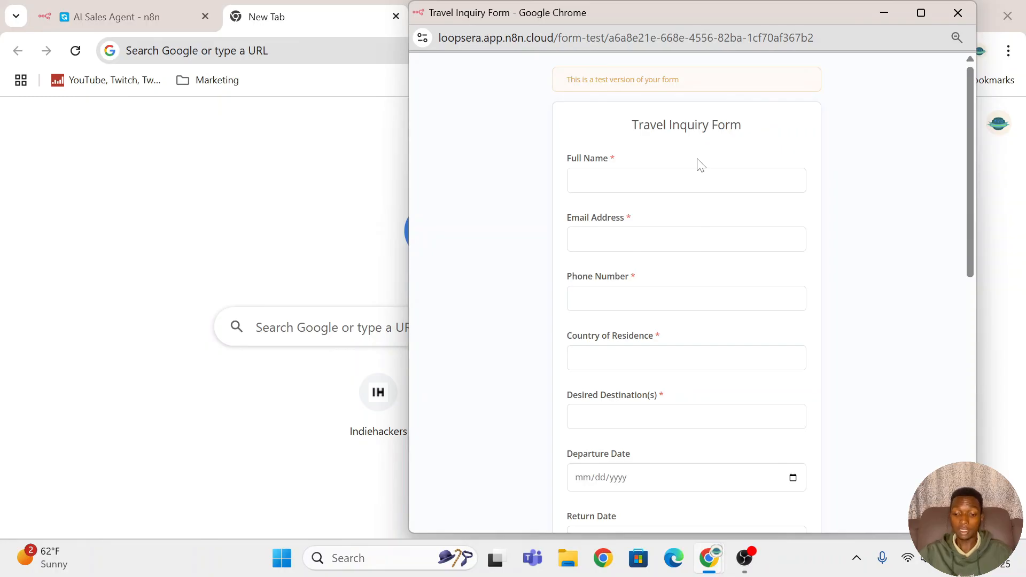
# Look through the Travel Inquiry Form's fields and place its window side by side with the Google Docs document of sample traveler details
pyautogui.scroll(-3, 700, 163)
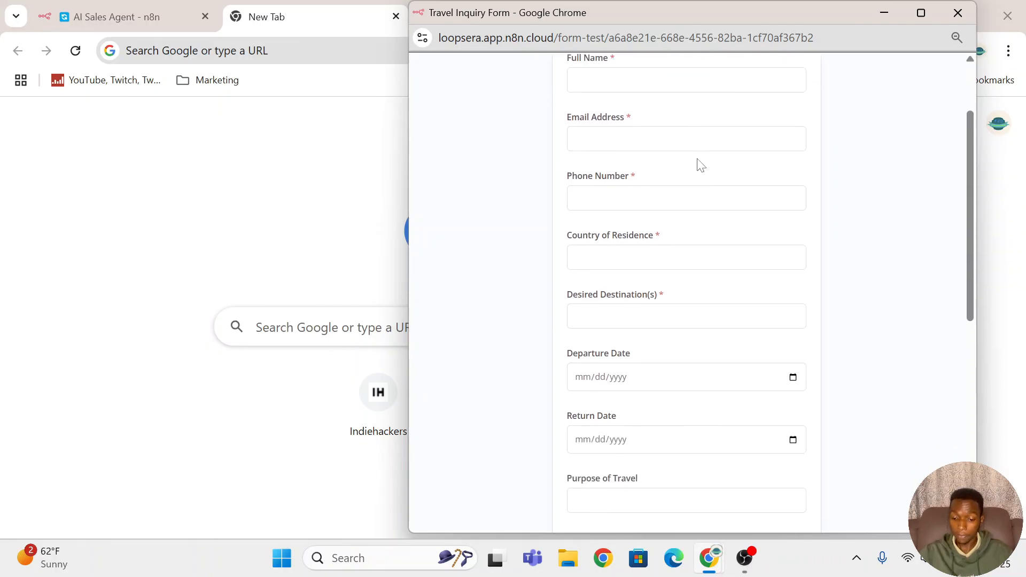
pyautogui.scroll(-3, 700, 163)
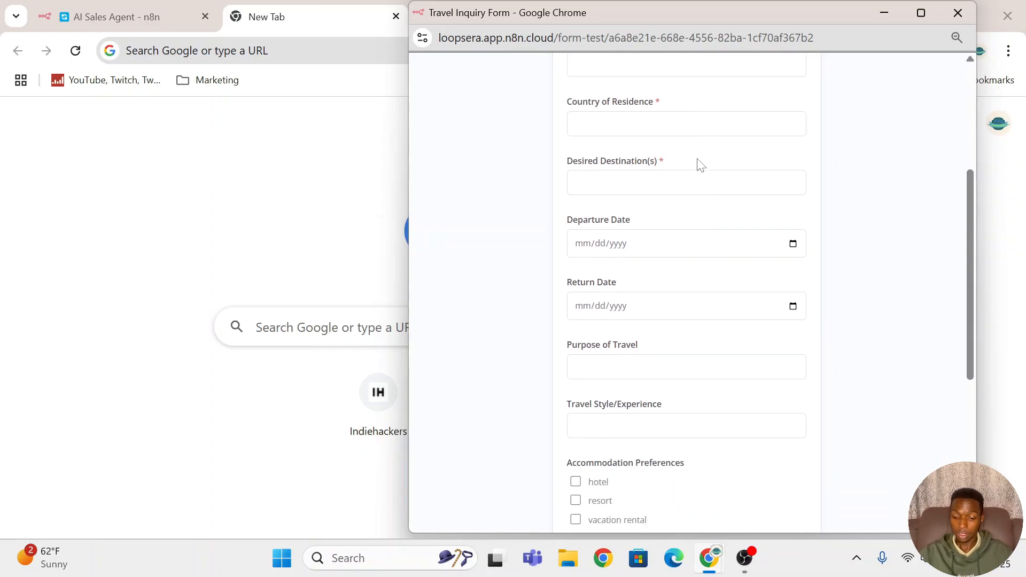
pyautogui.scroll(-6, 700, 163)
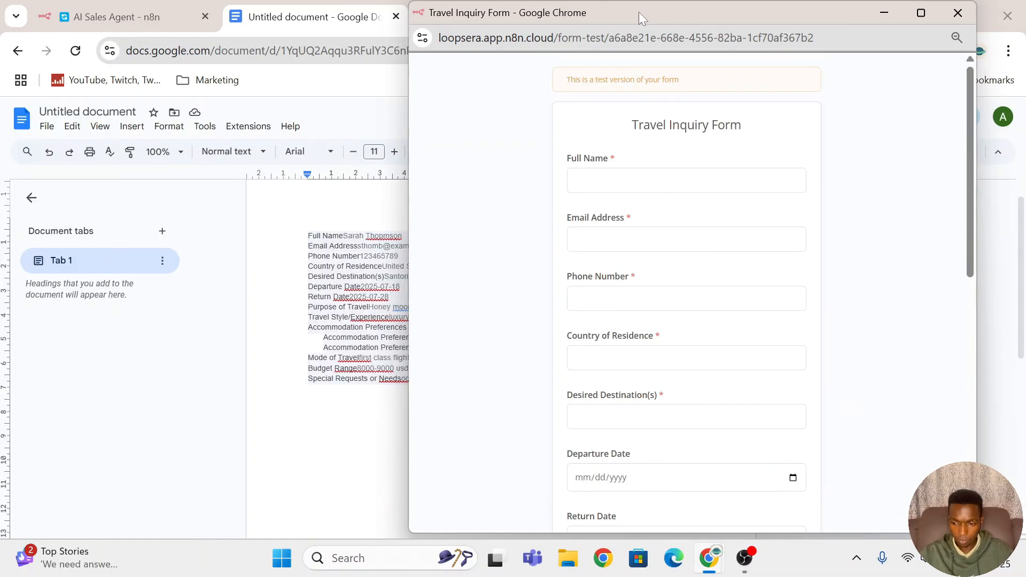
pyautogui.moveTo(639, 11); pyautogui.dragTo(775, 43)
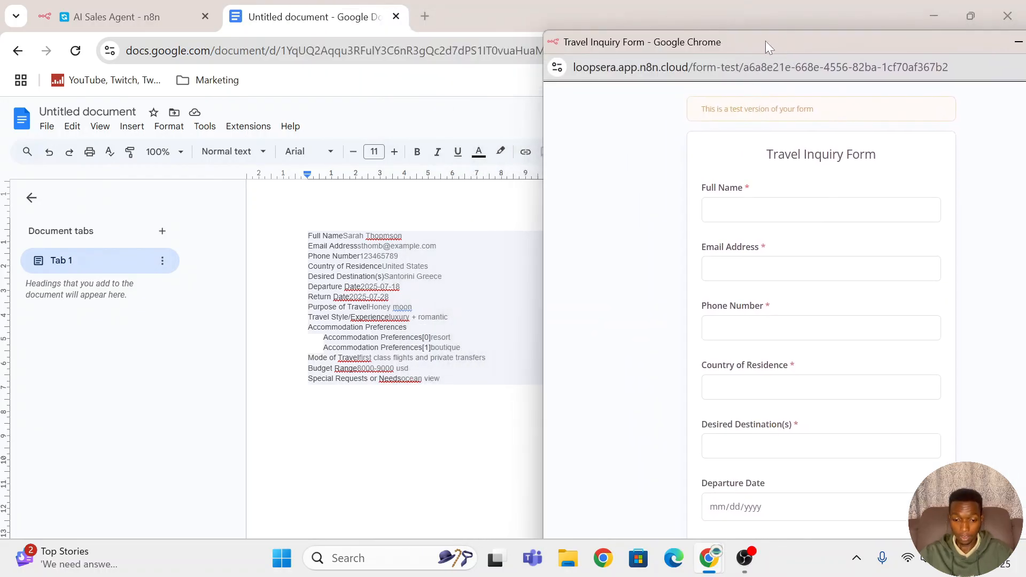
pyautogui.moveTo(765, 41); pyautogui.dragTo(528, 53)
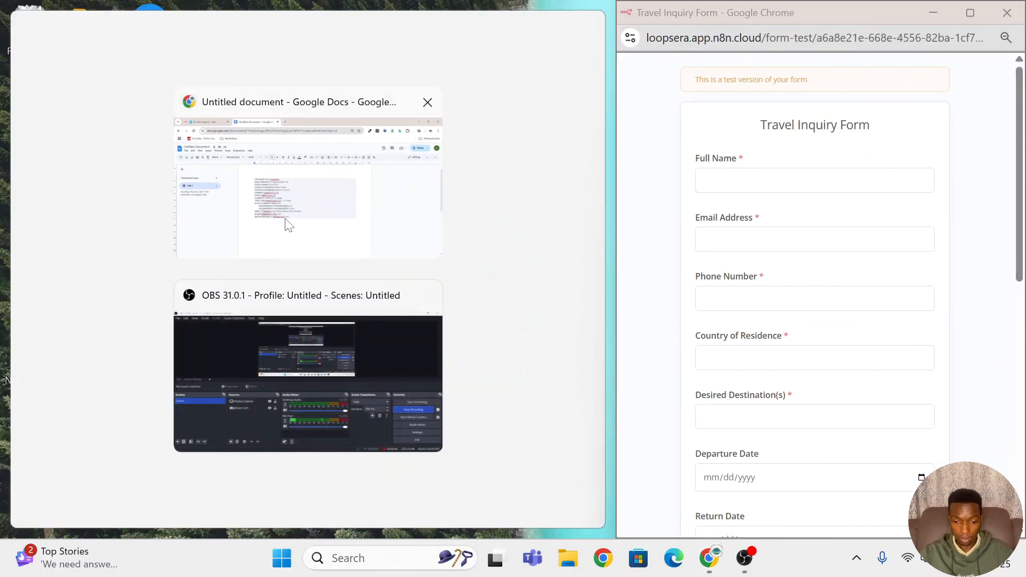
pyautogui.click(278, 197)
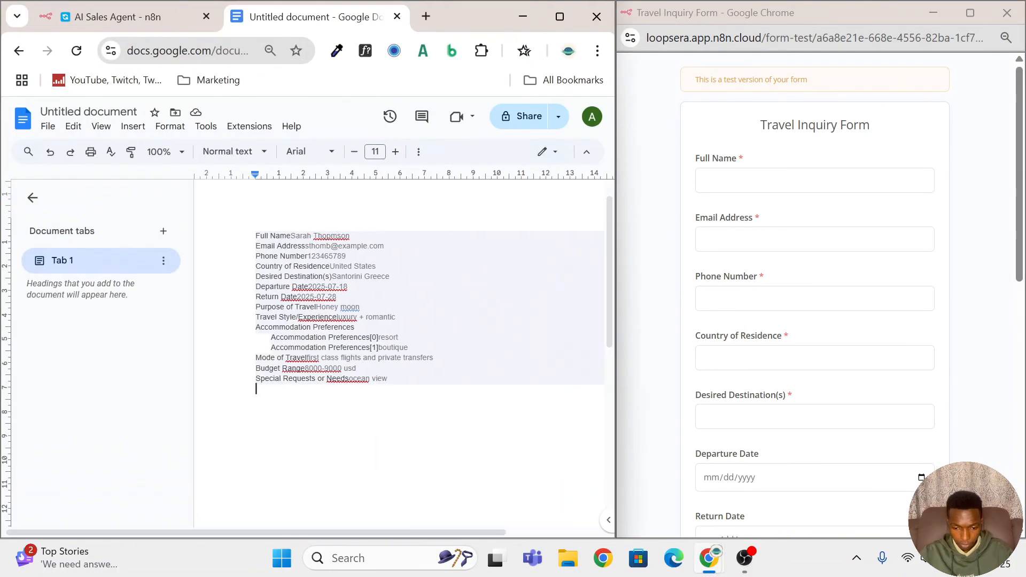
# Copy the traveler's full name and email address from the document into the matching form fields
pyautogui.moveTo(350, 236); pyautogui.dragTo(290, 236)
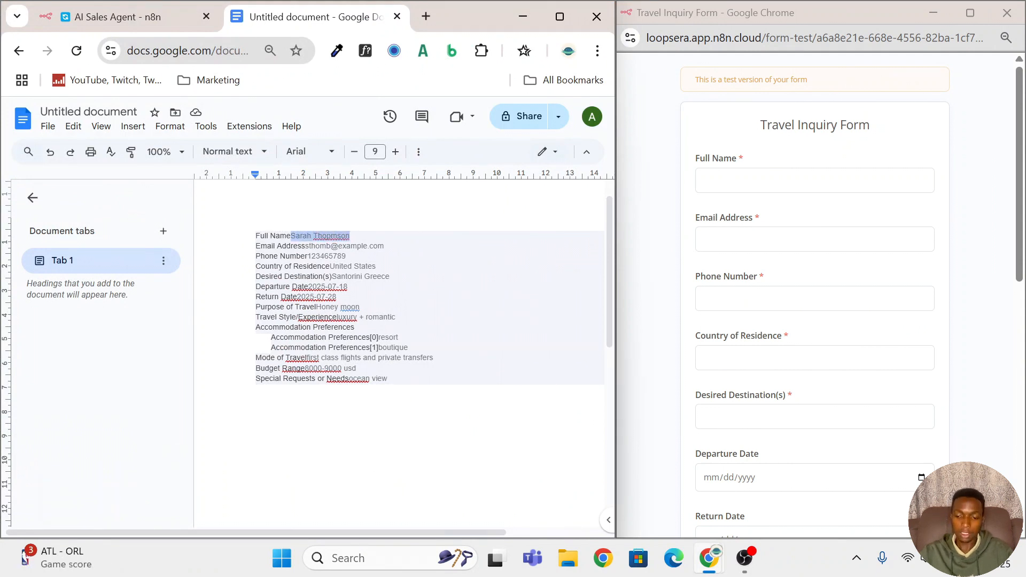
pyautogui.hotkey('ctrl', 'c')
pyautogui.click(802, 180)
pyautogui.hotkey('ctrl', 'v')
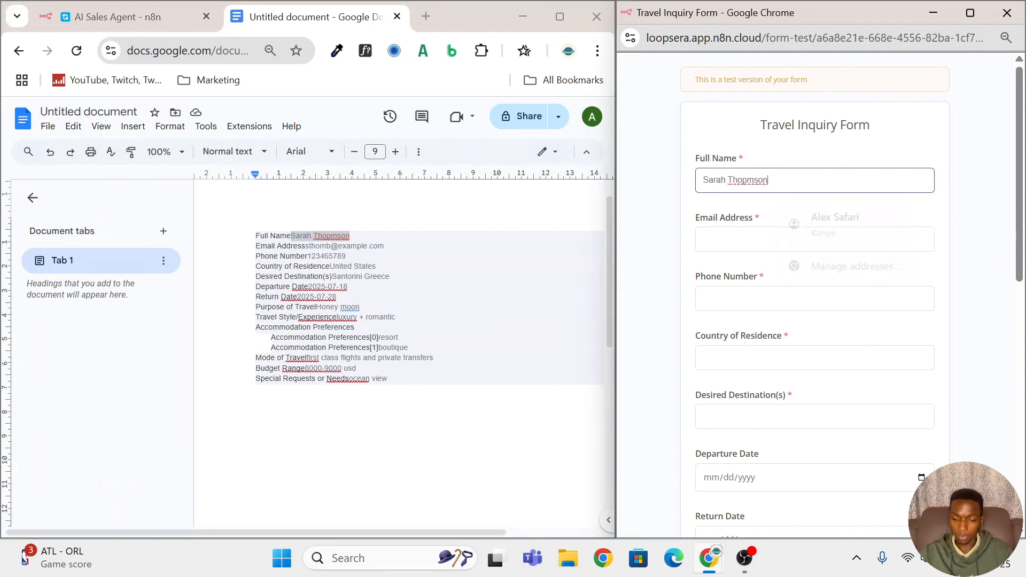
pyautogui.click(764, 239)
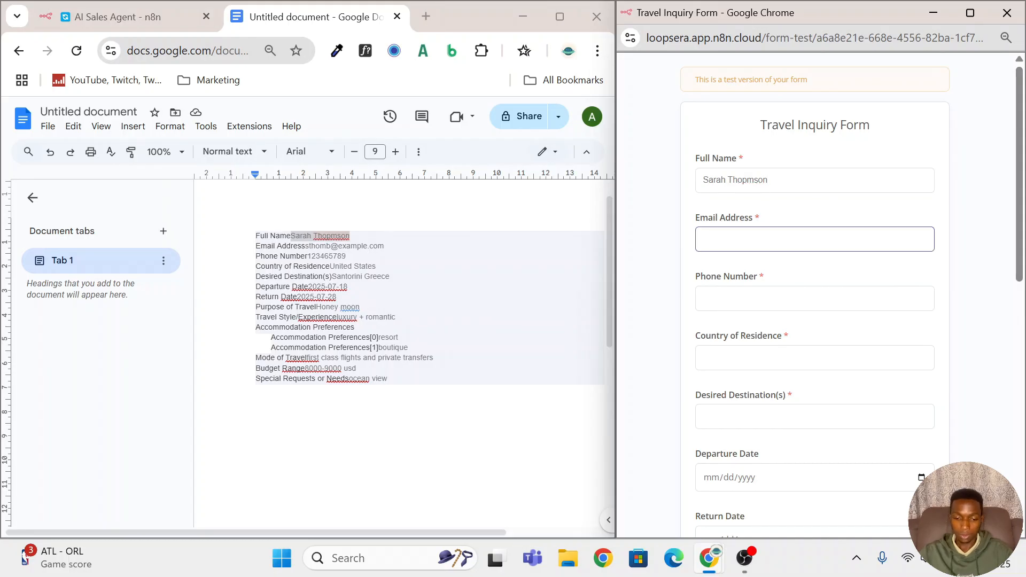
pyautogui.moveTo(385, 246); pyautogui.dragTo(308, 256)
pyautogui.hotkey('ctrl', 'c')
pyautogui.click(701, 239)
pyautogui.hotkey('ctrl', 'v')
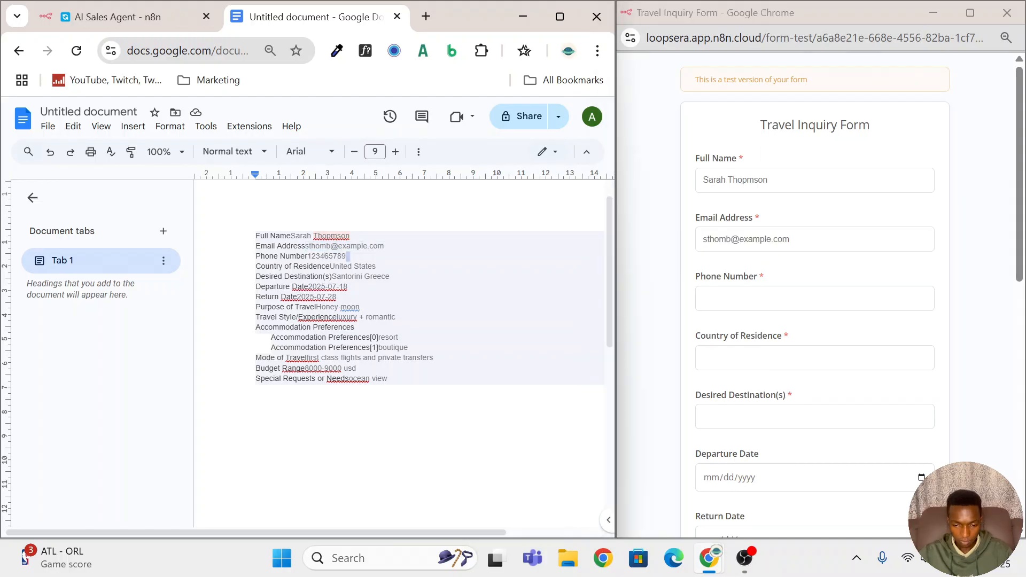
# Copy the traveler's phone number and the country of residence, United States, from the document into the form
pyautogui.hotkey('ctrl', 'c')
pyautogui.click(705, 300)
pyautogui.hotkey('ctrl', 'v')
pyautogui.moveTo(376, 266); pyautogui.dragTo(329, 266)
pyautogui.hotkey('ctrl', 'c')
pyautogui.click(711, 357)
pyautogui.hotkey('ctrl', 'v')
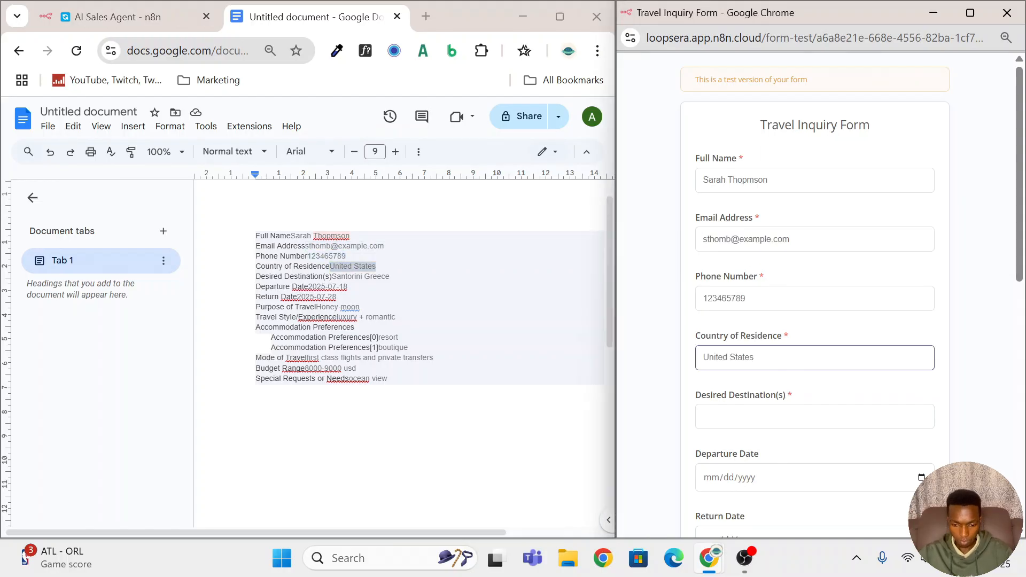
# Copy "Santorini Greece" from the document into the form's Desired Destination(s) field
pyautogui.moveTo(390, 276); pyautogui.dragTo(332, 276)
pyautogui.hotkey('ctrl', 'c')
pyautogui.click(711, 417)
pyautogui.hotkey('ctrl', 'v')
# Set the Departure Date to 05/18/2025 and the Return Date to 05/29/2025
pyautogui.scroll(-5, 811, 483)
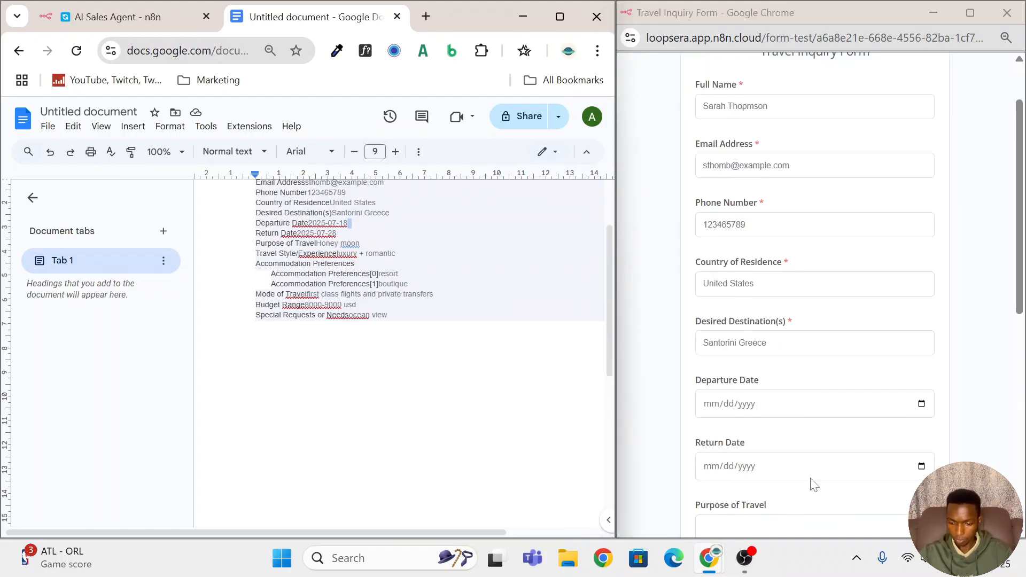
pyautogui.click(921, 209)
pyautogui.click(812, 237)
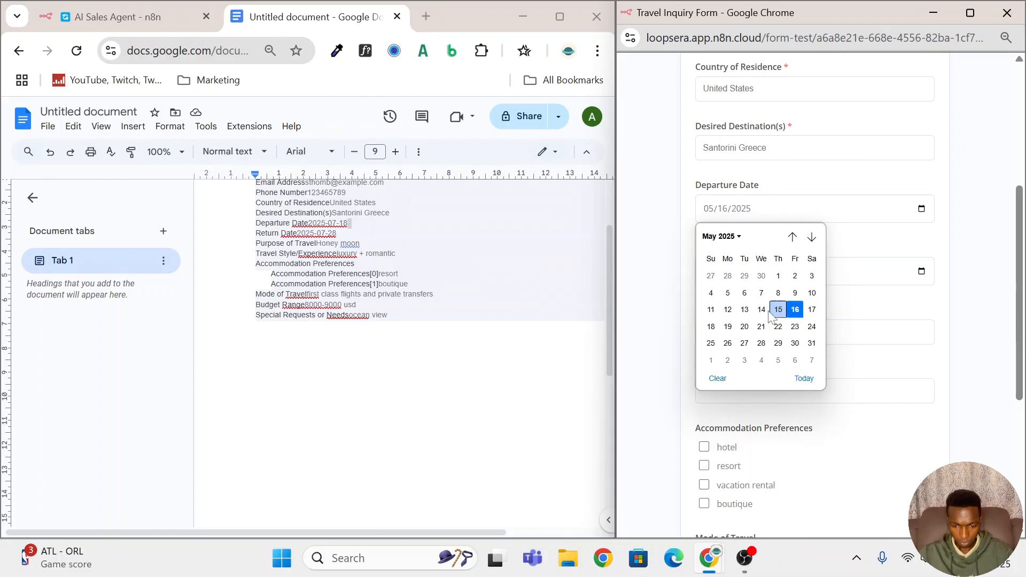
pyautogui.click(710, 327)
pyautogui.click(922, 271)
pyautogui.click(813, 300)
pyautogui.click(787, 415)
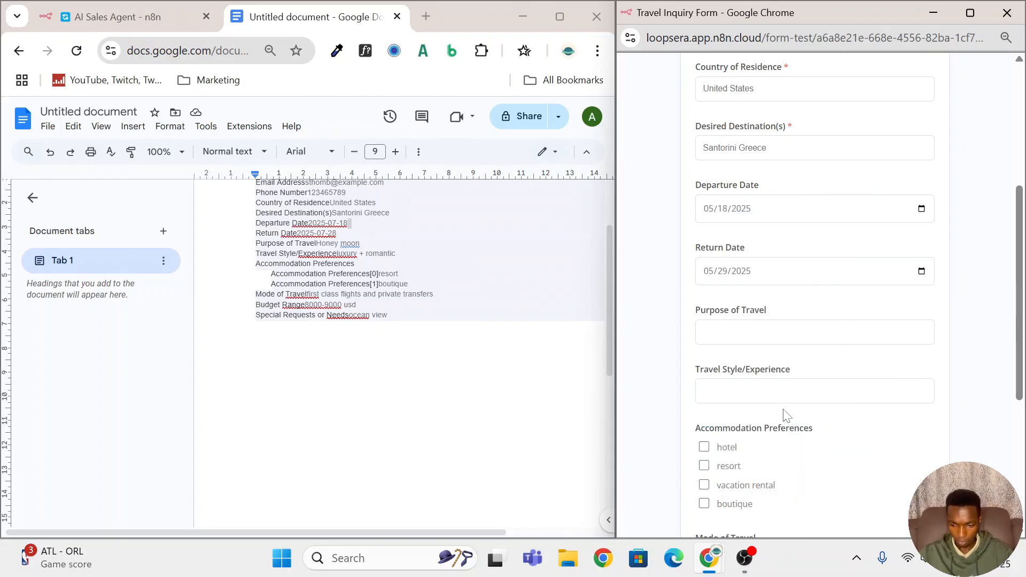
# Enter "Honey Moon" as the Purpose of Travel and "luxury + romantic" as the Travel Style/Experience
pyautogui.click(759, 332)
pyautogui.write('Honey Moon')
pyautogui.press('Tab')
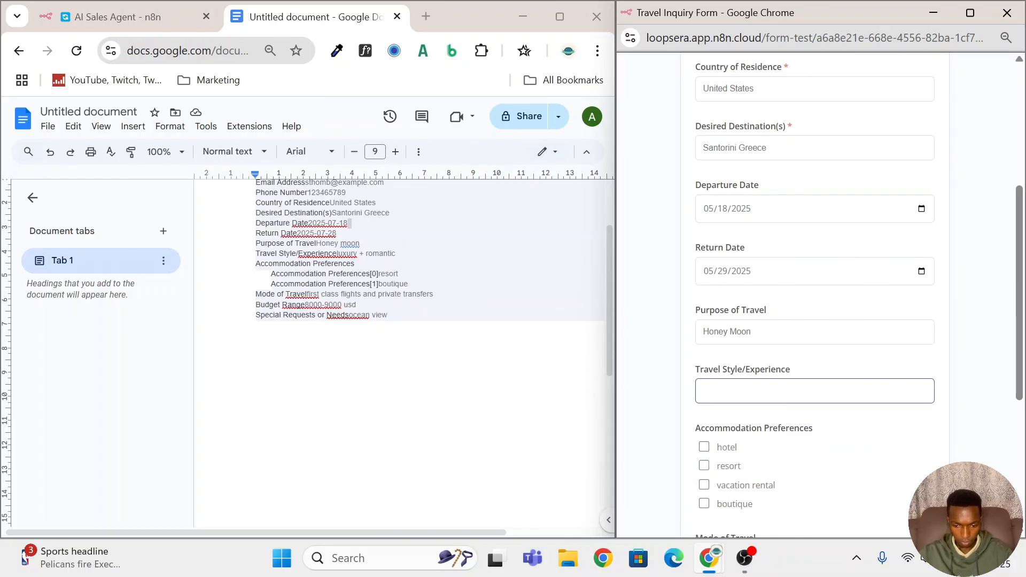
pyautogui.write('luxury + romantic')
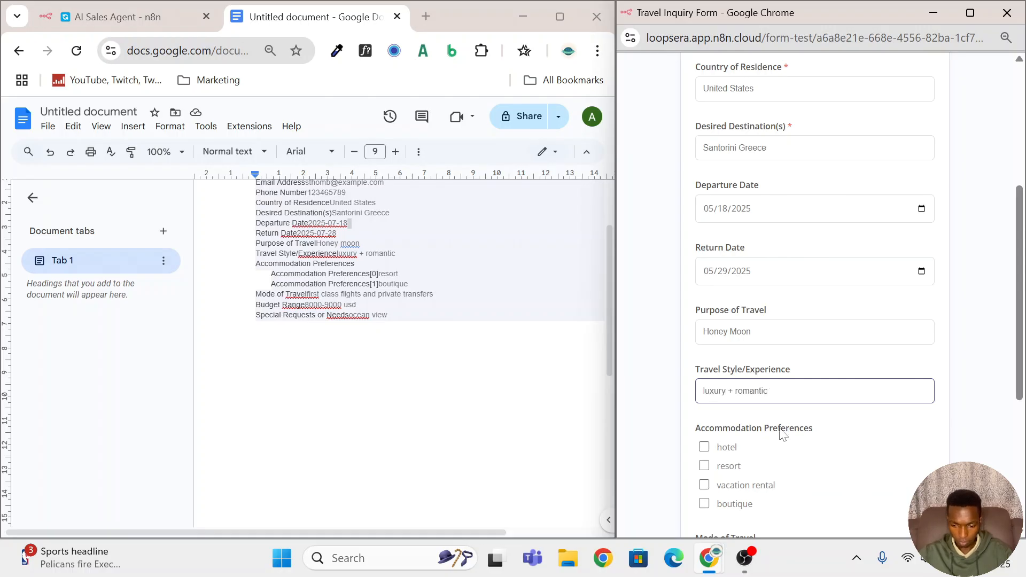
# Choose resort and boutique as the Accommodation Preferences
pyautogui.scroll(-2, 781, 433)
pyautogui.click(705, 339)
pyautogui.click(704, 377)
# Enter "first class flights and private transfers" as the Mode of Travel
pyautogui.scroll(-3, 789, 380)
pyautogui.click(790, 284)
pyautogui.write('first ')
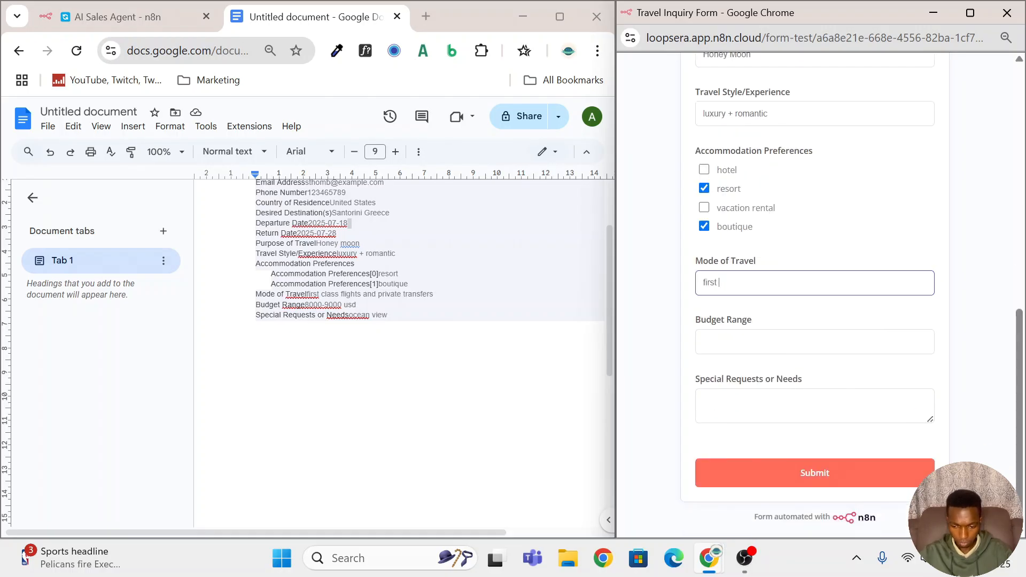
pyautogui.write('class flights and private transfers')
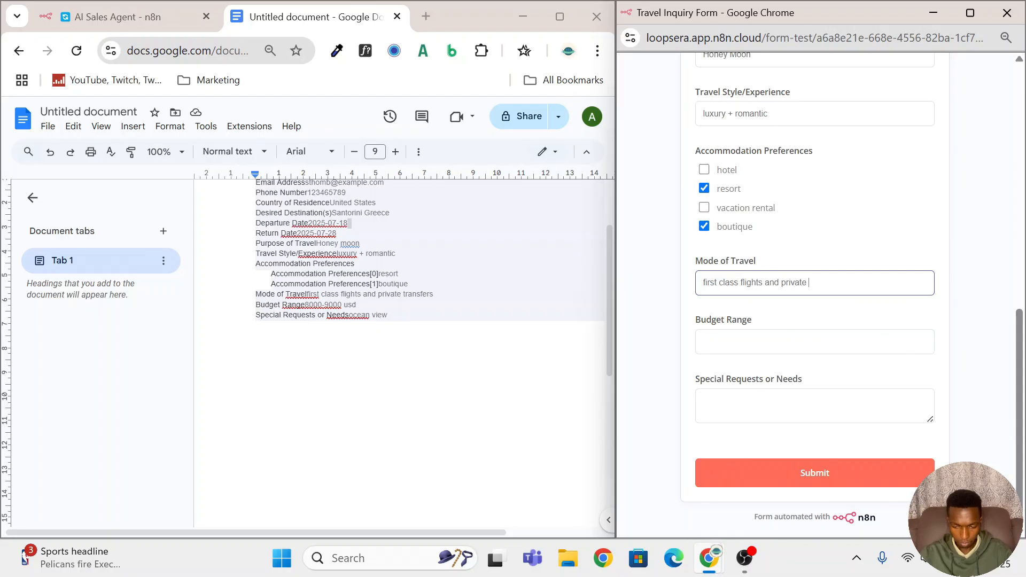
# Enter "8000-9000 usd" as the Budget Range and "ocean view" under Special Requests or Needs
pyautogui.press('Tab')
pyautogui.write('8000-9000 usd')
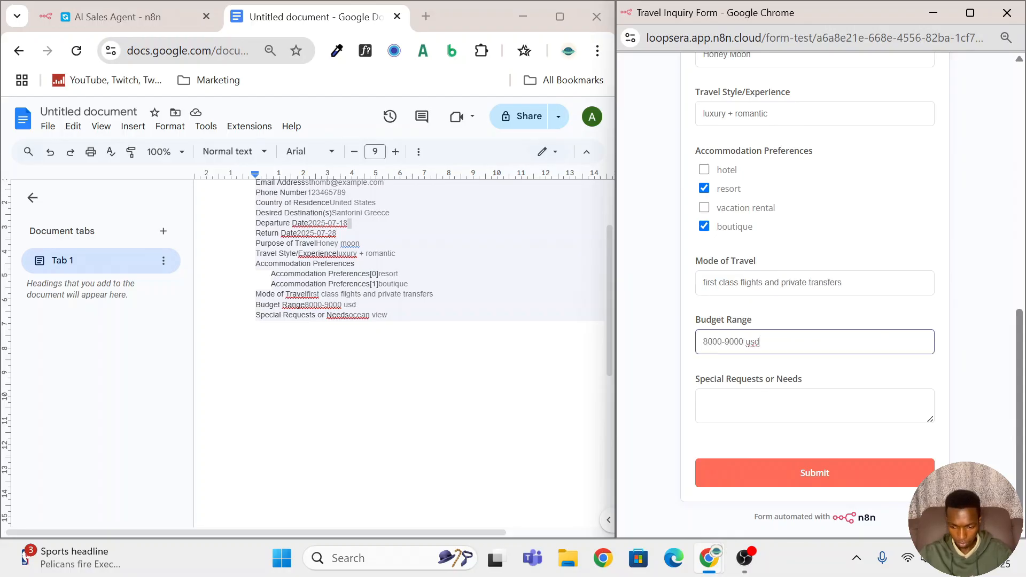
pyautogui.press('Tab')
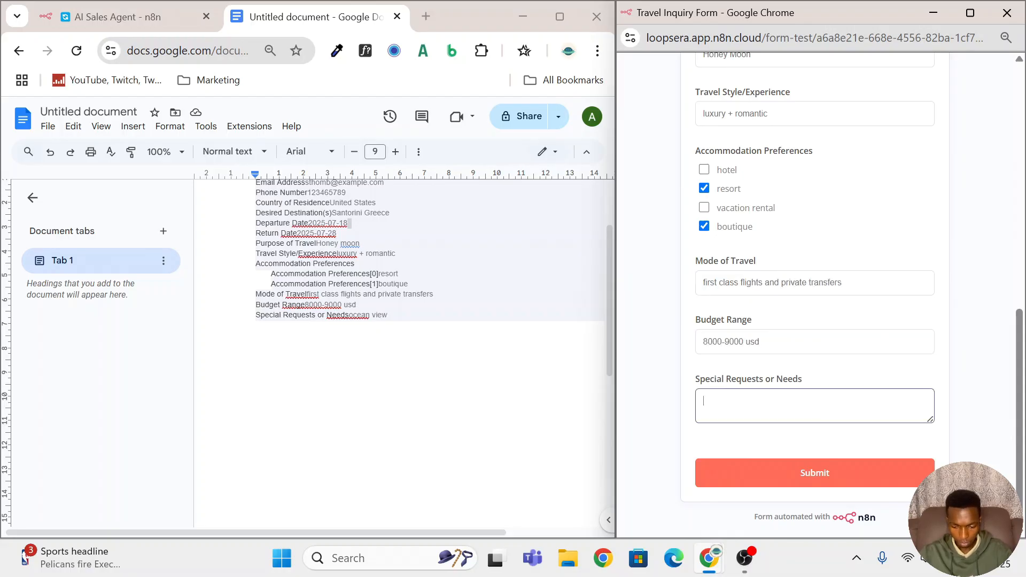
pyautogui.write('ocean view')
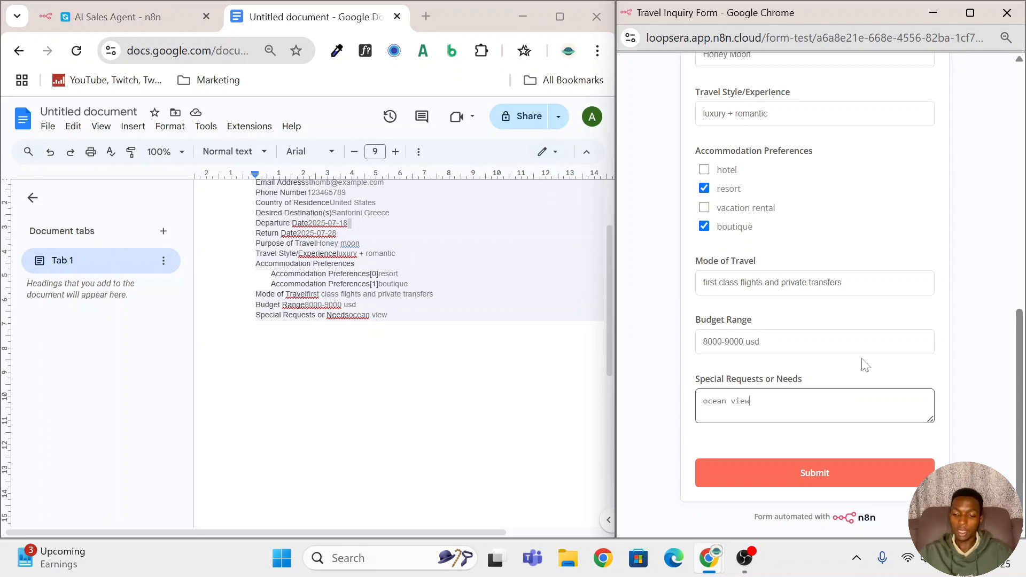
# Bring the AI Sales Agent workflow into view beside the form and submit the completed travel inquiry
pyautogui.scroll(3, 865, 365)
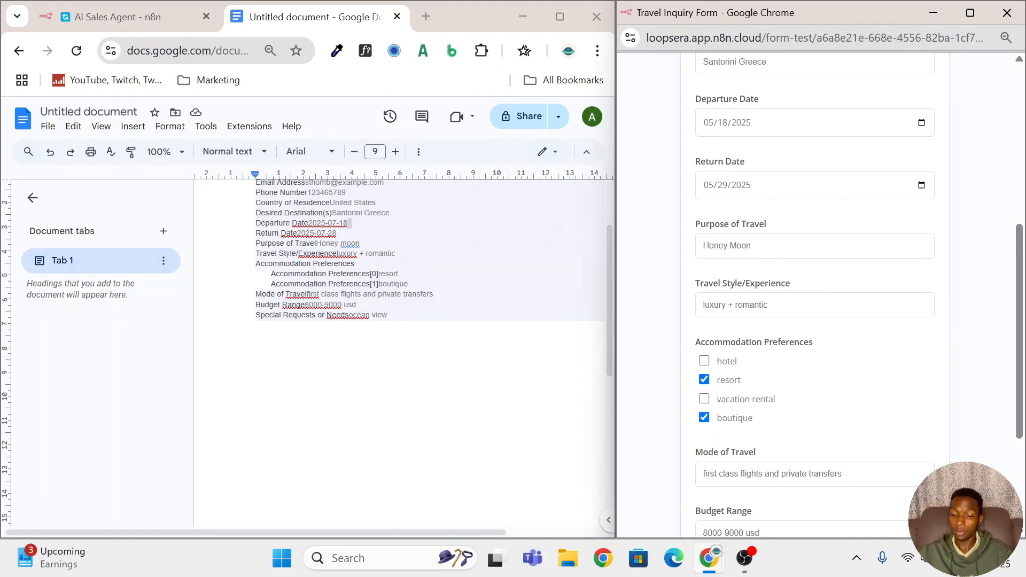
pyautogui.scroll(-2, 779, 256)
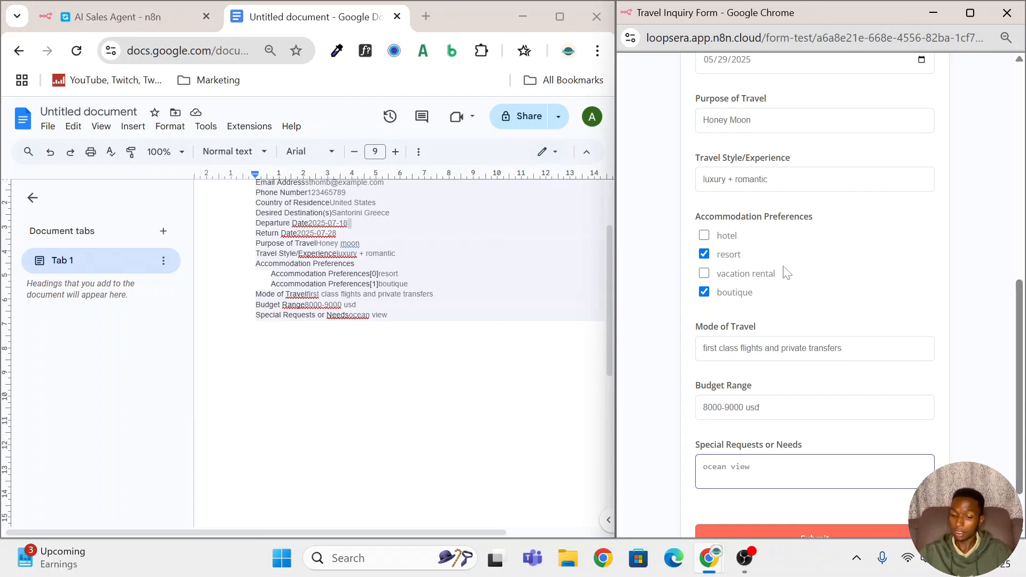
pyautogui.scroll(-1, 786, 273)
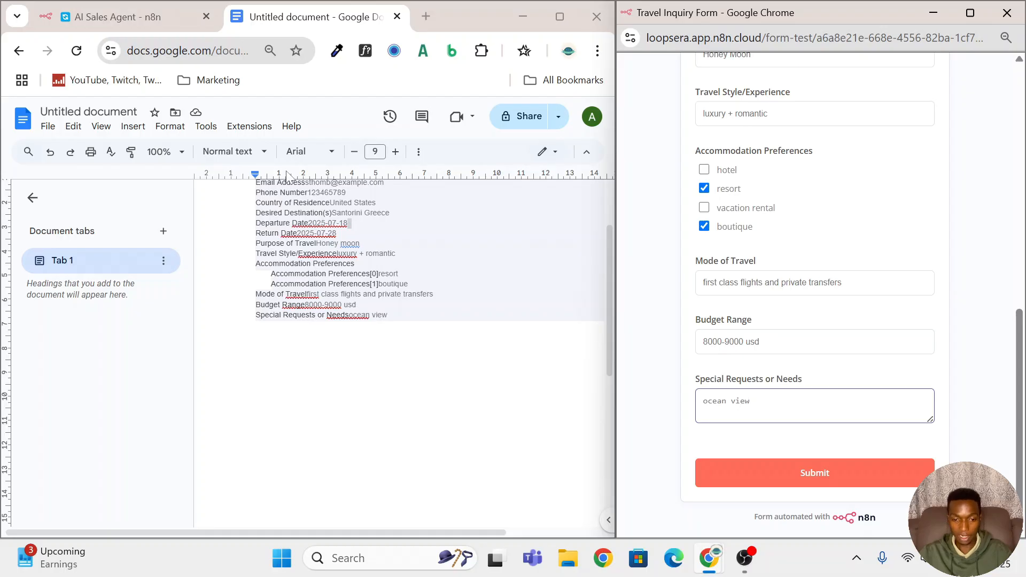
pyautogui.click(139, 18)
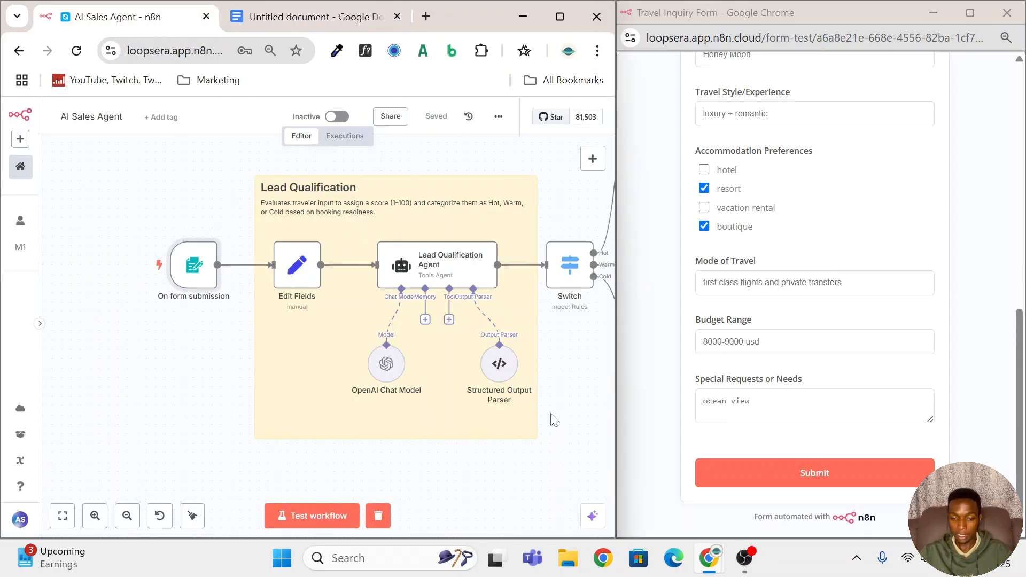
pyautogui.click(127, 516)
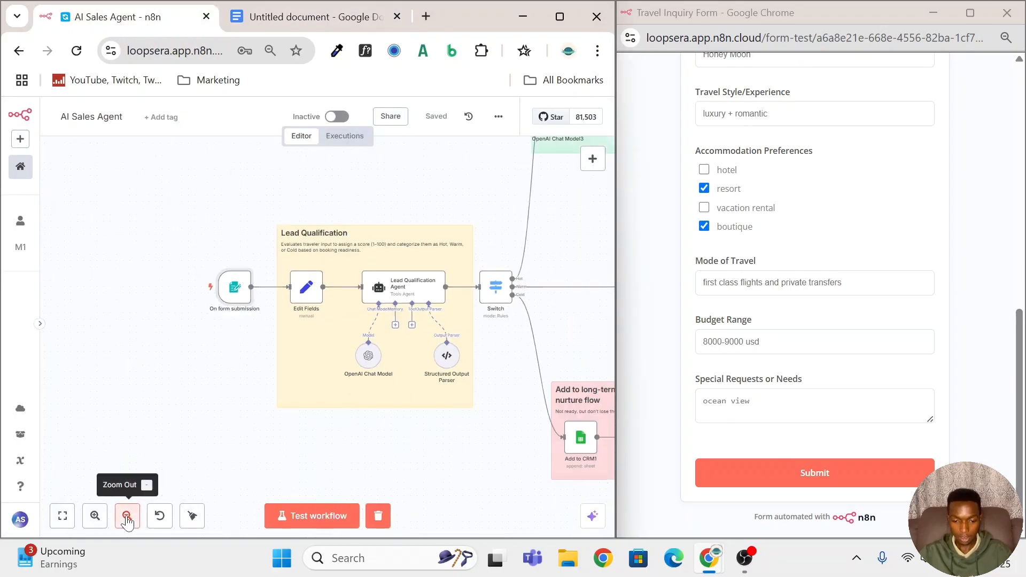
pyautogui.click(127, 516)
pyautogui.click(128, 516)
pyautogui.click(829, 460)
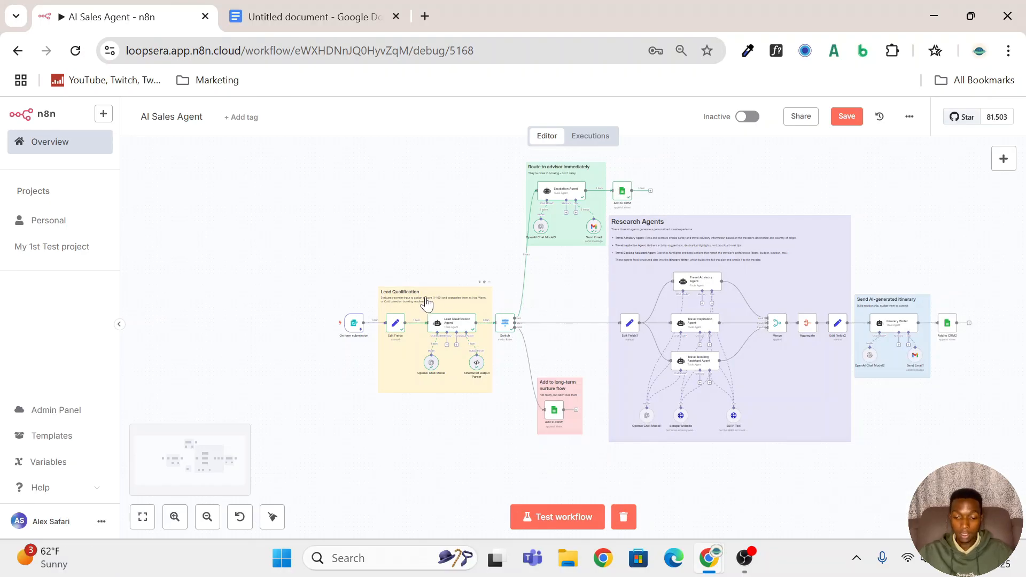
# Examine the Lead Qualification section of the executed workflow up close, from the form submission to the Switch node
pyautogui.scroll(1, 426, 303)
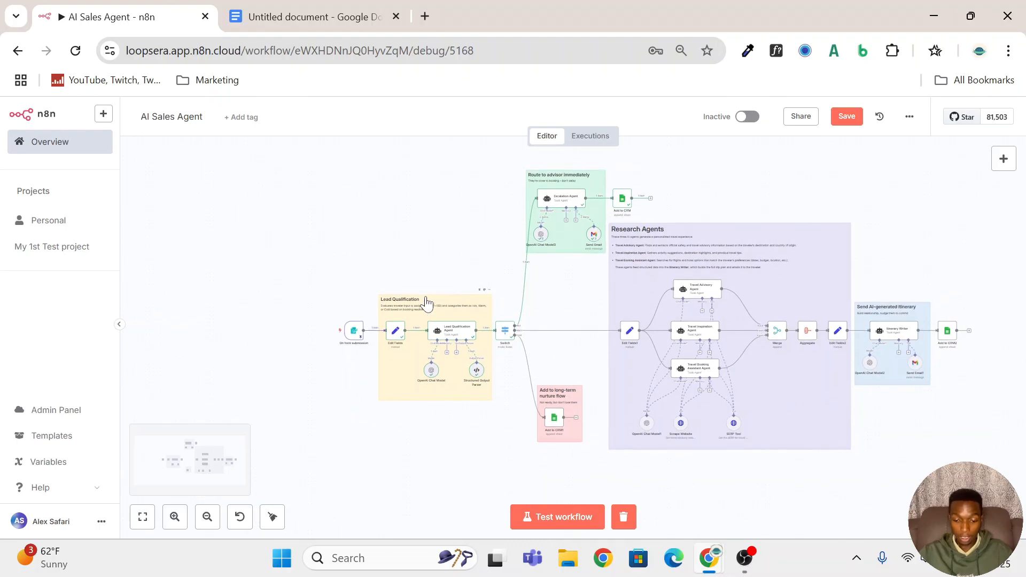
pyautogui.click(175, 516)
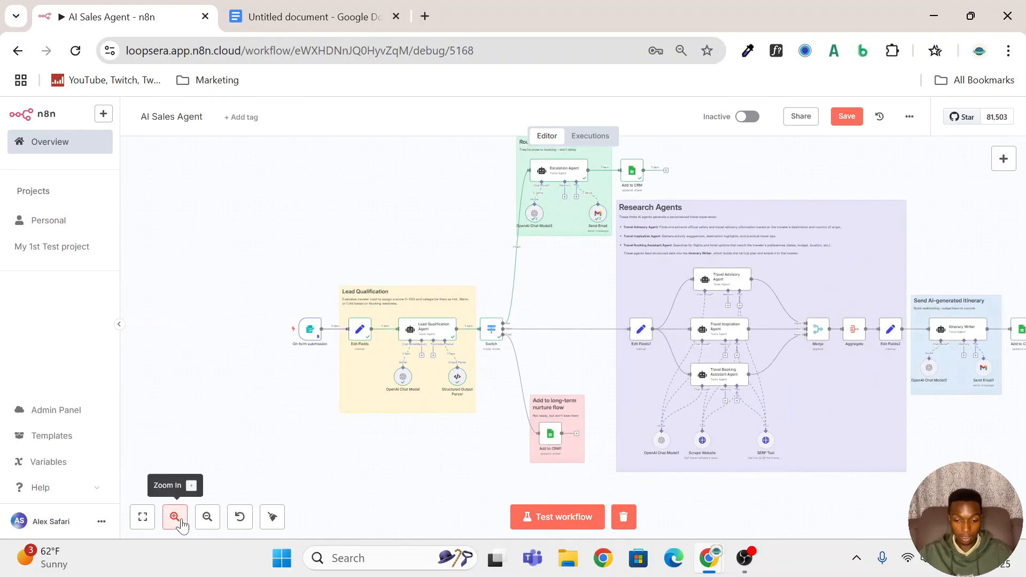
pyautogui.click(174, 516)
pyautogui.click(175, 517)
pyautogui.hscroll(-3, 462, 377)
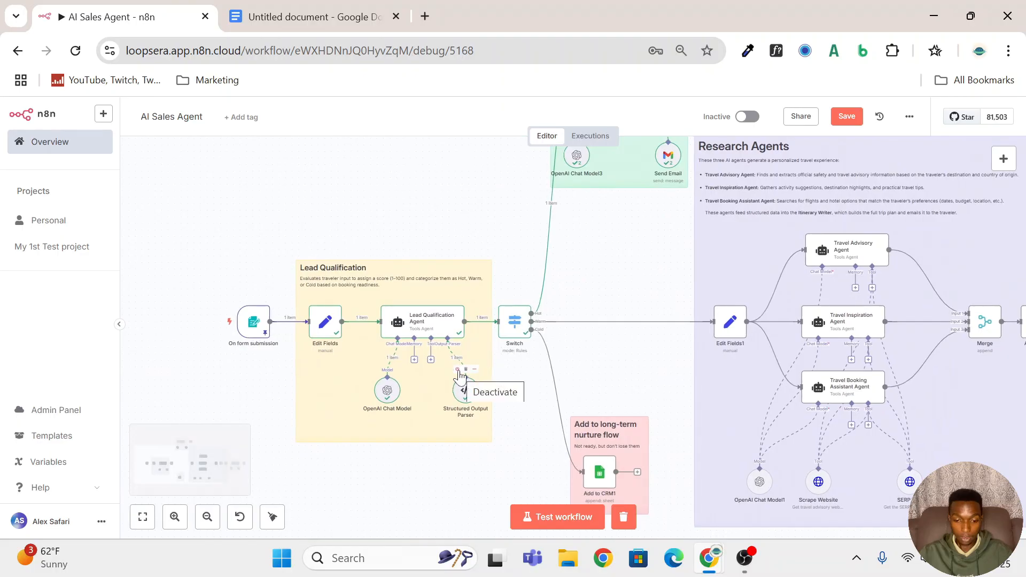
pyautogui.click(175, 517)
pyautogui.click(175, 516)
pyautogui.hscroll(-3, 229, 366)
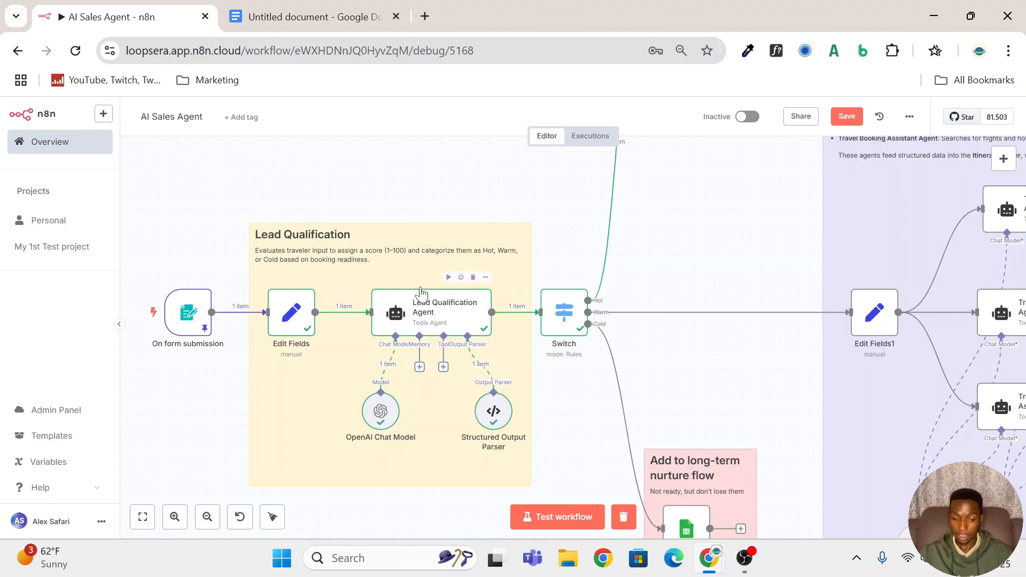
# Follow the Hot branch from the Switch to the Escalation Agent and inspect its Send Email tool's run data
pyautogui.hscroll(2, 489, 345)
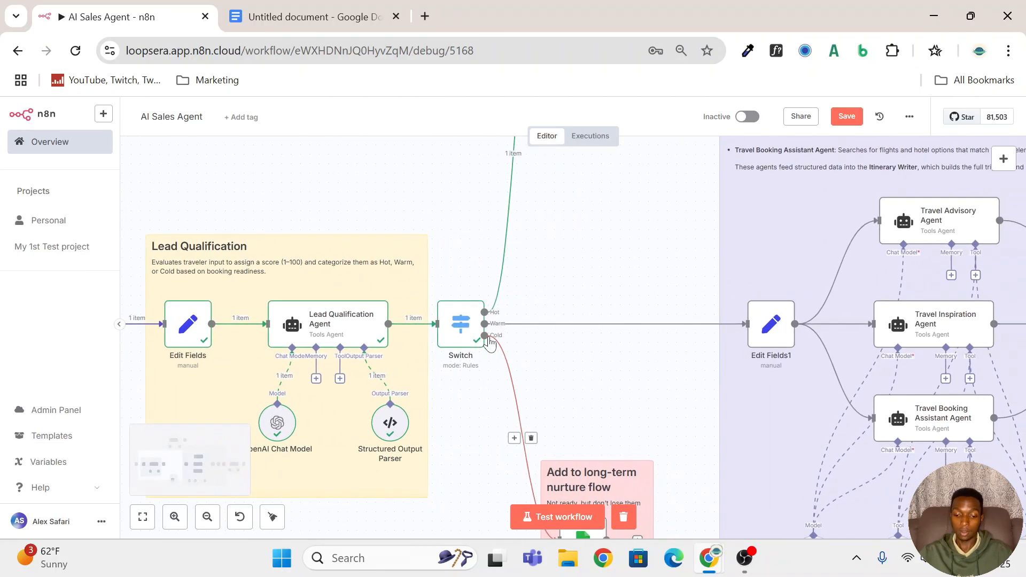
pyautogui.scroll(3, 489, 345)
pyautogui.scroll(3, 489, 345)
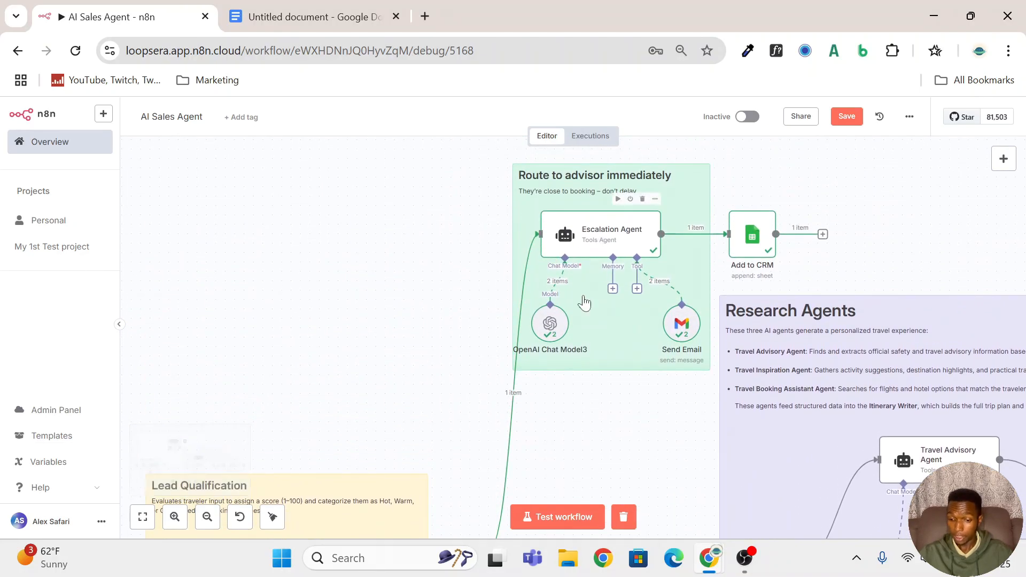
pyautogui.moveTo(520, 241)
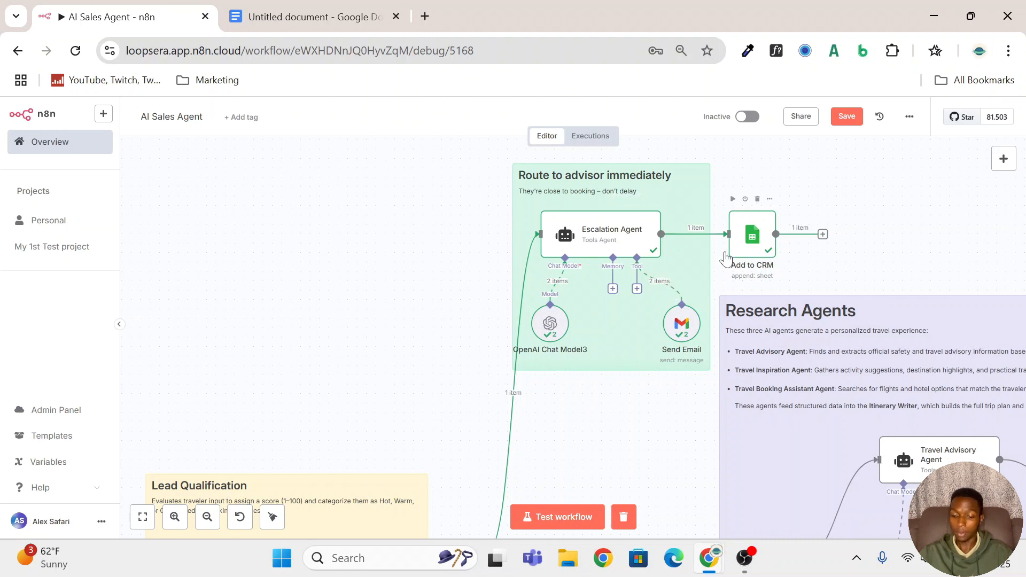
pyautogui.doubleClick(681, 327)
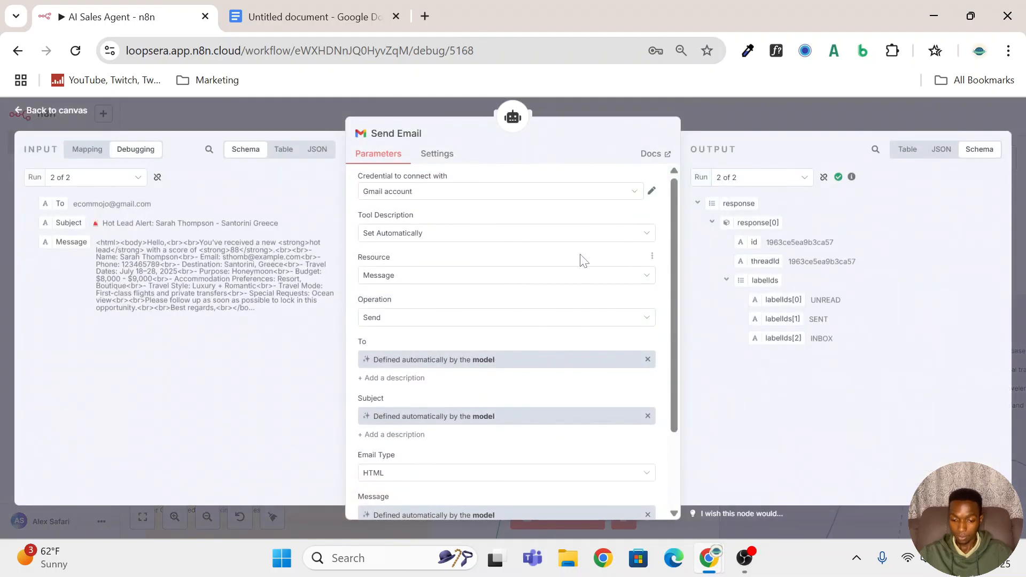
pyautogui.scroll(-1, 584, 337)
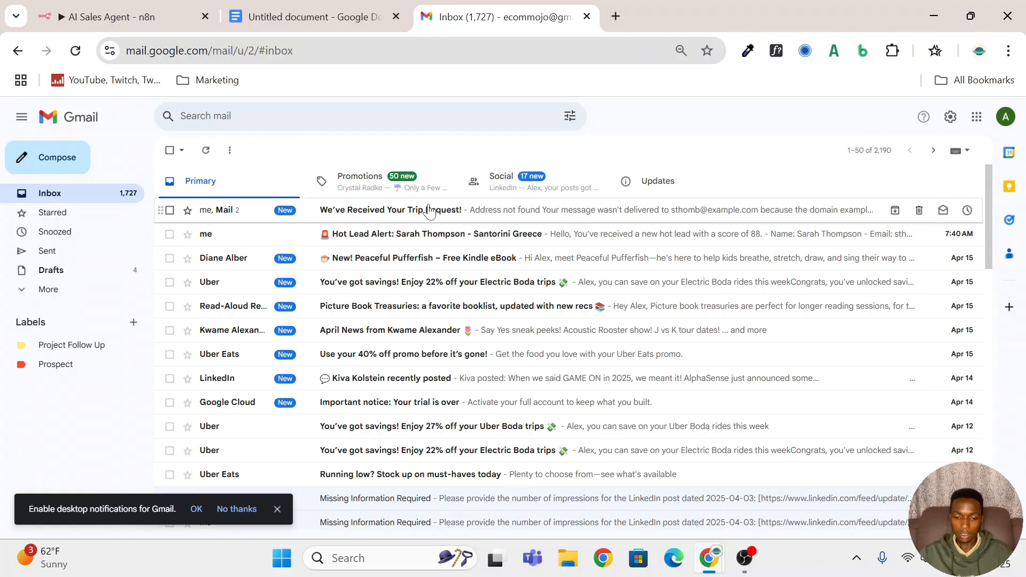
# In the Gmail inbox, read the full "We've Received Your Trip Request!" confirmation message and return to the inbox
pyautogui.click(429, 210)
pyautogui.scroll(-3, 422, 254)
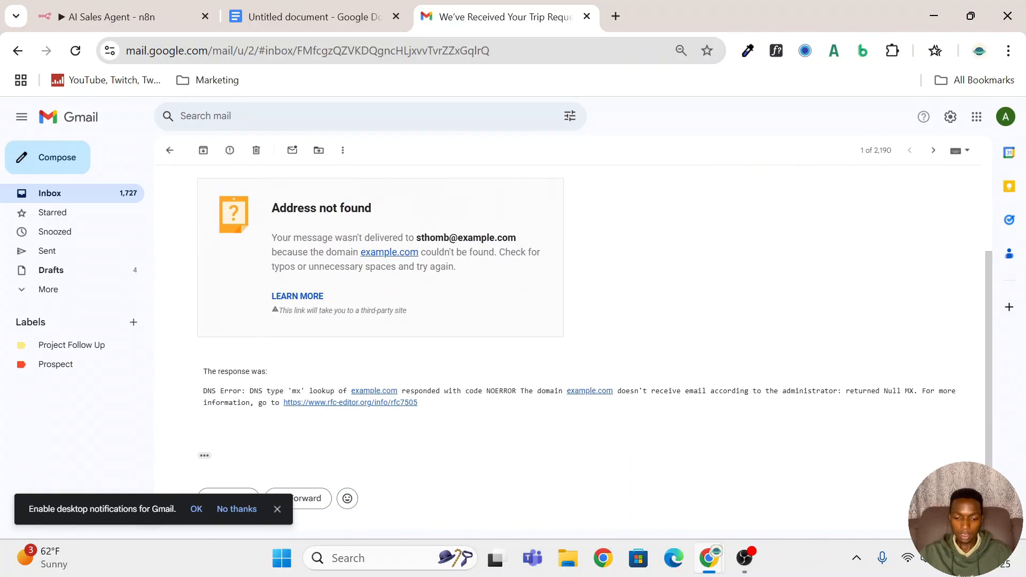
pyautogui.scroll(3, 422, 254)
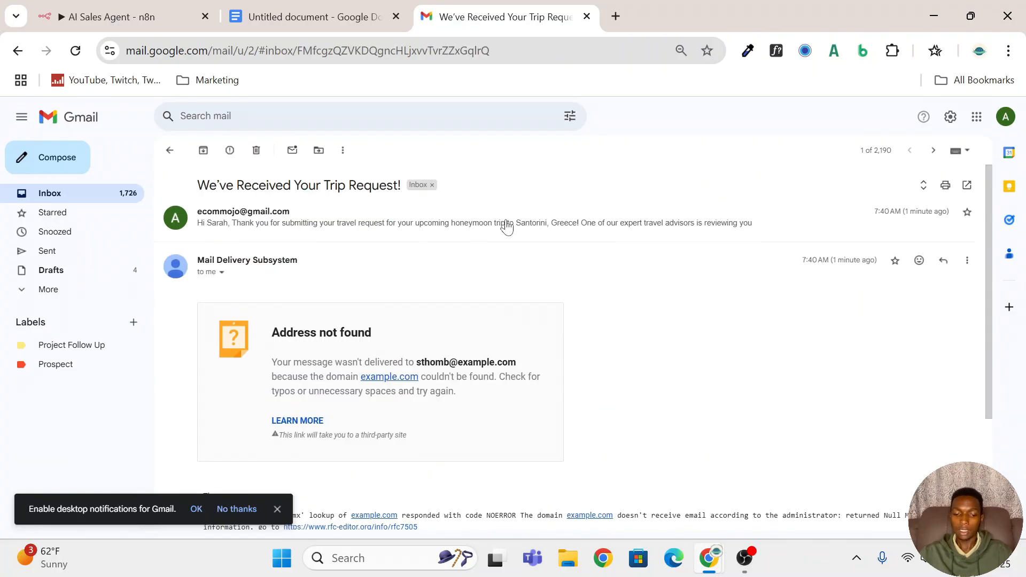
pyautogui.click(505, 225)
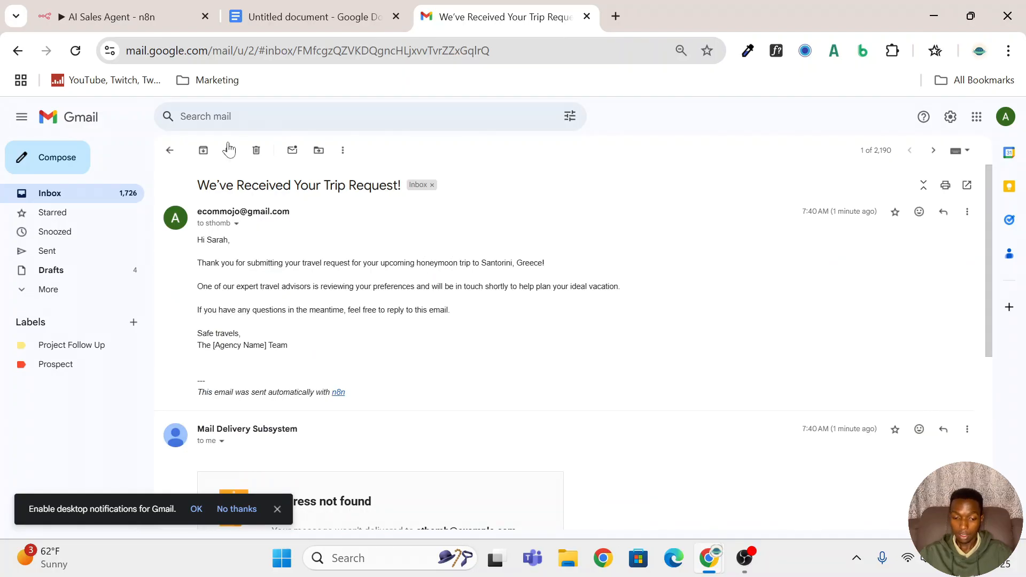
pyautogui.click(169, 150)
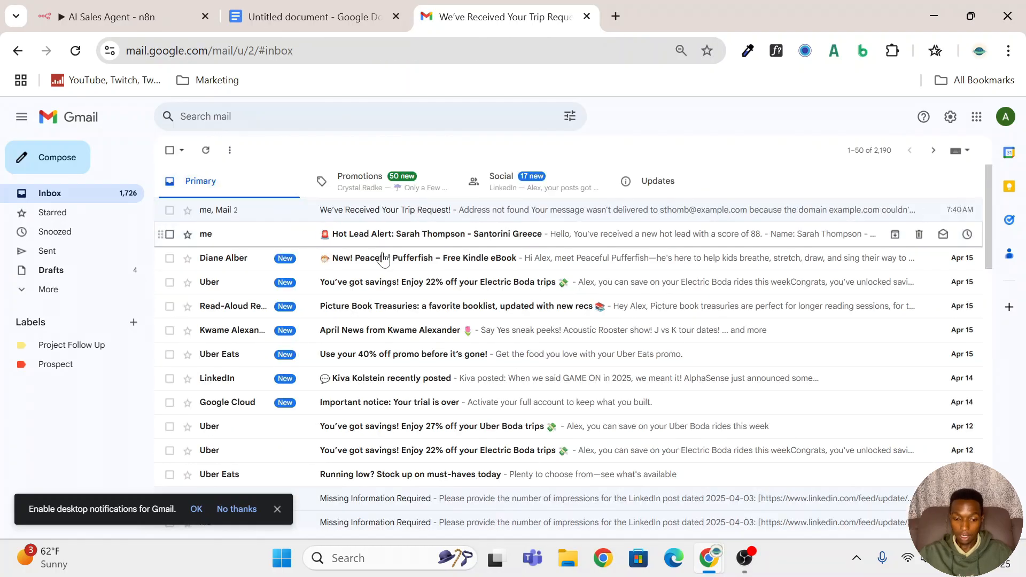
# Read the Hot Lead Alert email with the lead's score and trip details, and go back to the inbox
pyautogui.click(424, 235)
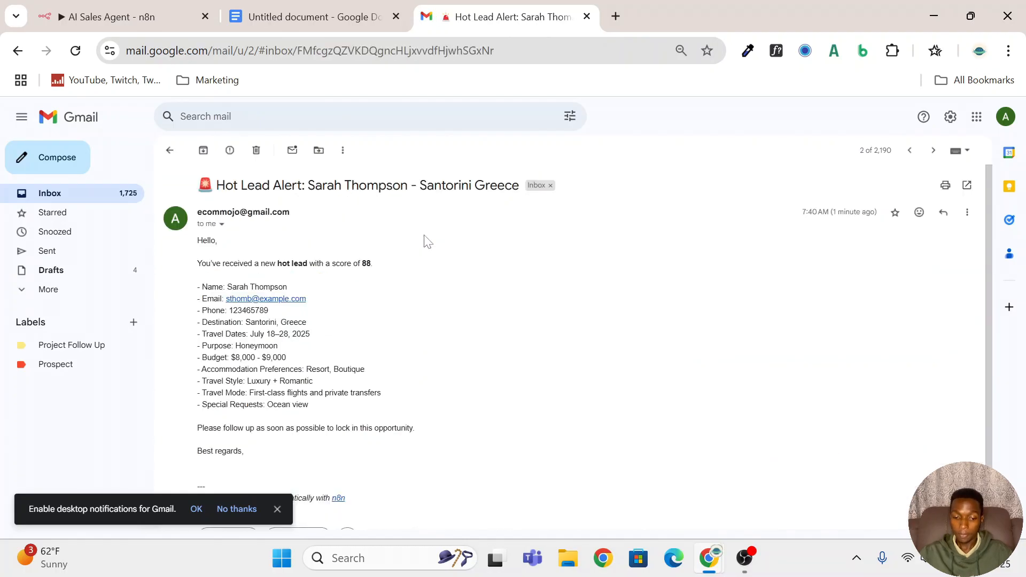
pyautogui.scroll(-3, 427, 241)
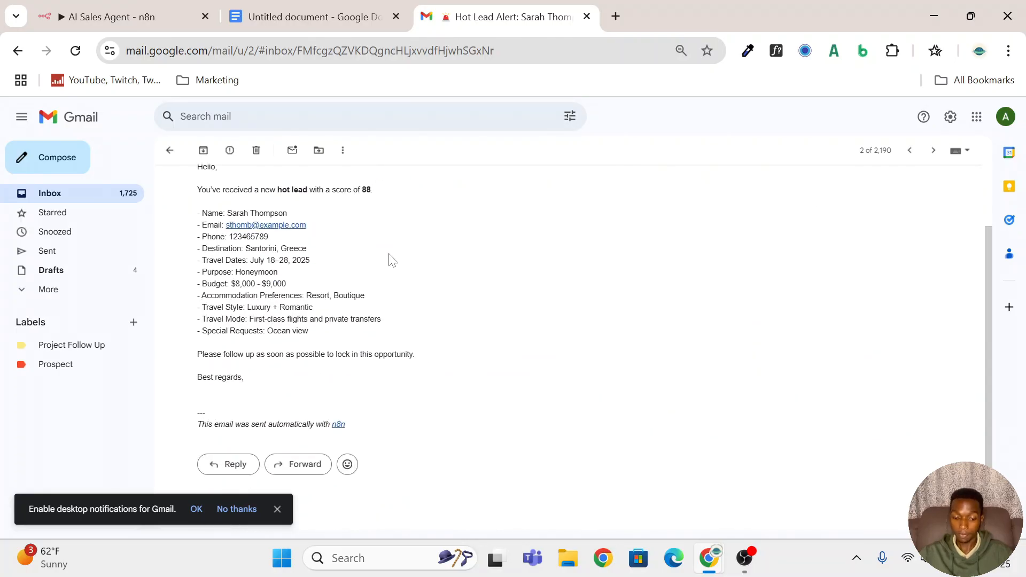
pyautogui.scroll(3, 390, 259)
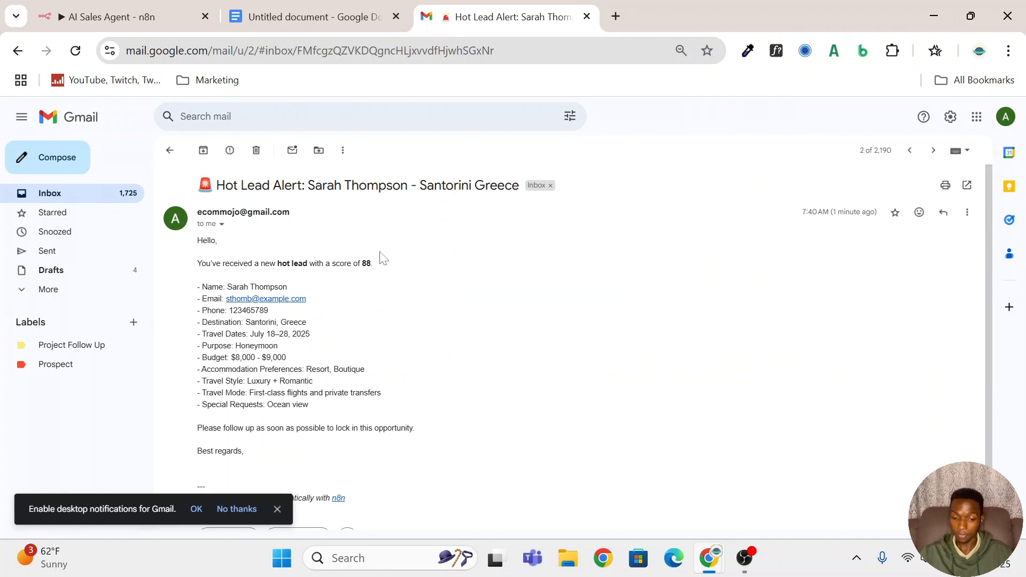
pyautogui.click(121, 197)
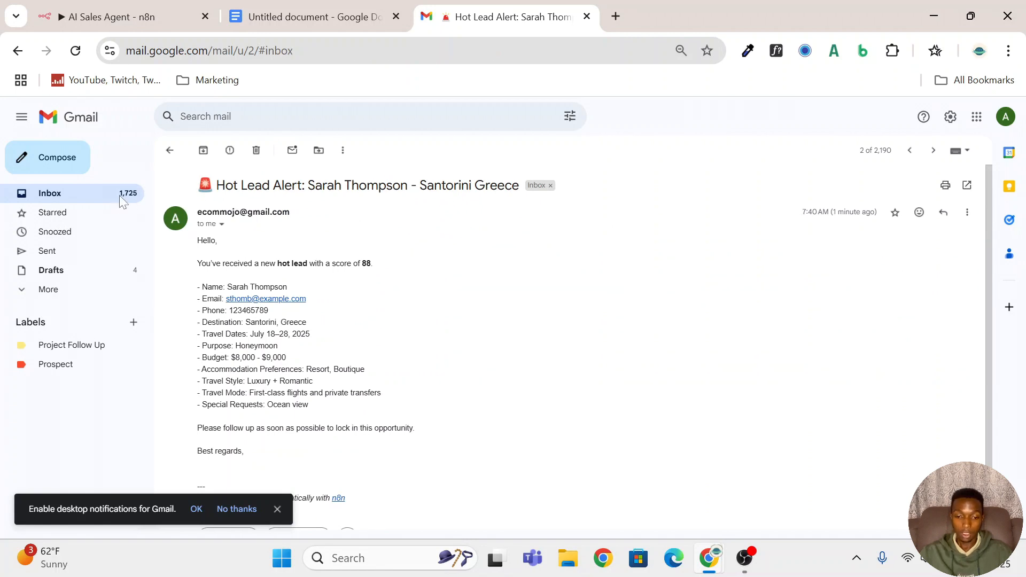
# Return to the n8n workflow, close the Send Email node and review the Add to CRM node's output
pyautogui.click(123, 16)
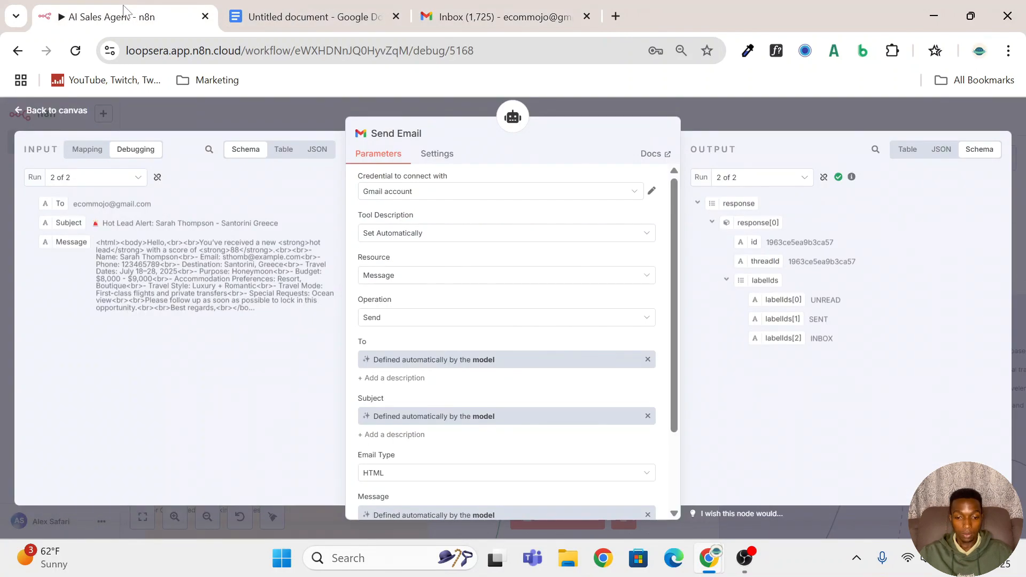
pyautogui.click(816, 105)
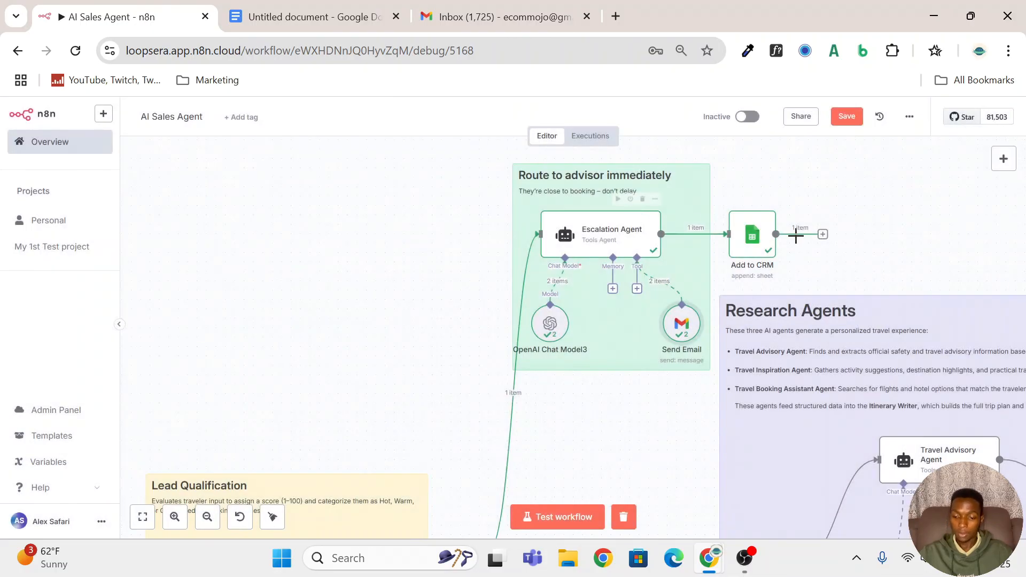
pyautogui.doubleClick(741, 245)
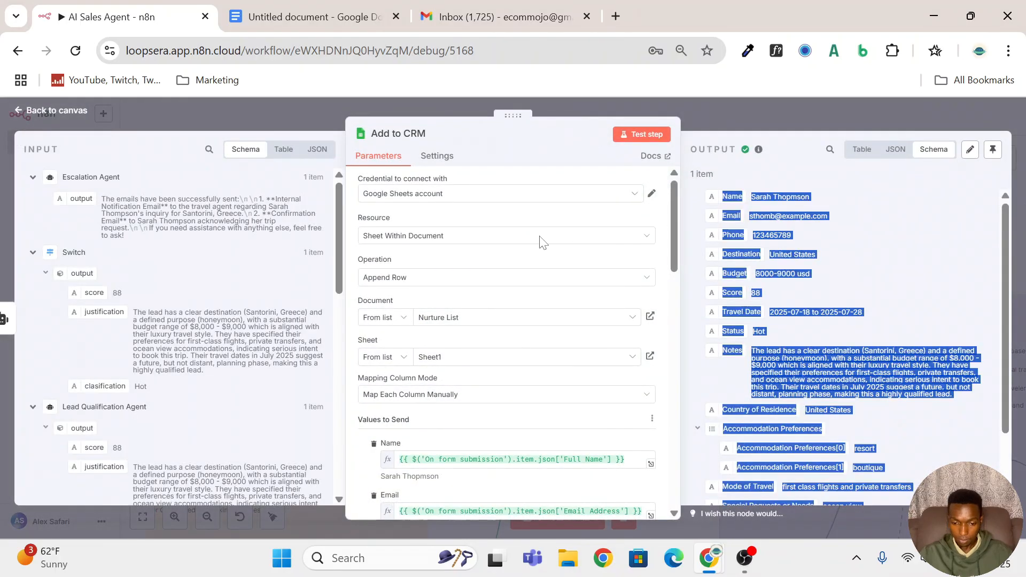
pyautogui.click(870, 245)
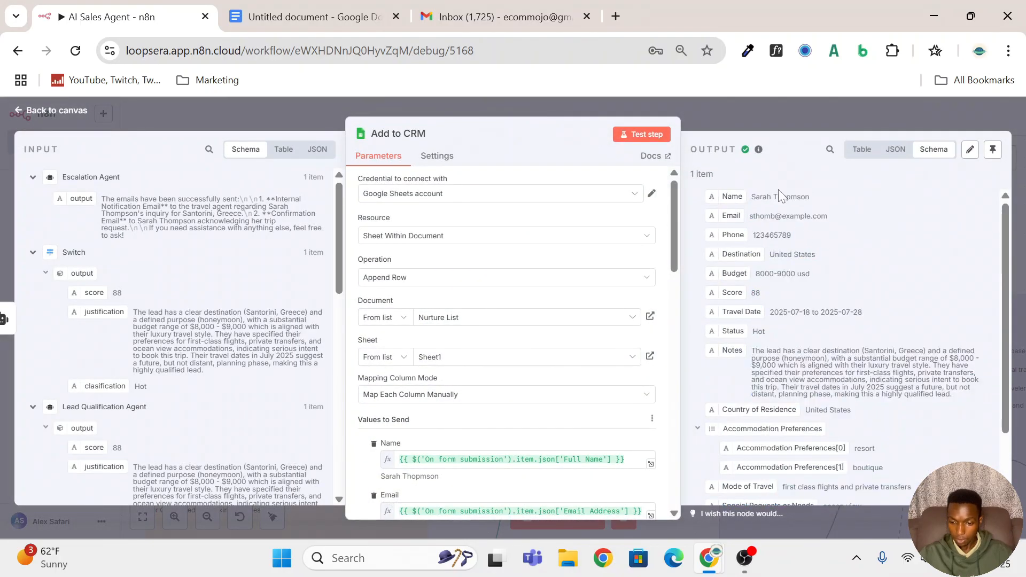
pyautogui.scroll(-3, 850, 342)
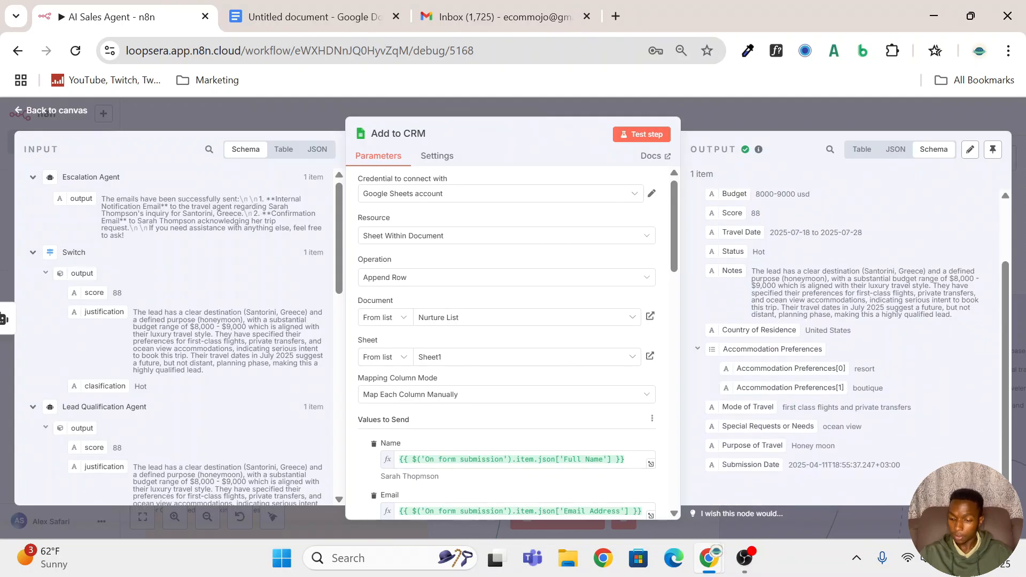
# Open the spreadsheet linked in the Add to CRM node and review all columns of the lead's row
pyautogui.click(651, 318)
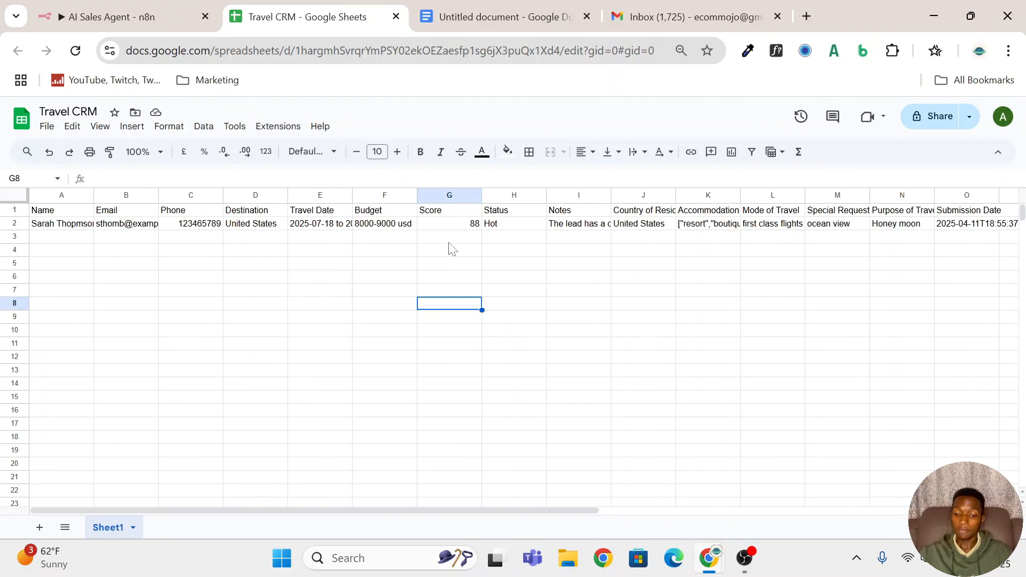
pyautogui.hscroll(3, 452, 249)
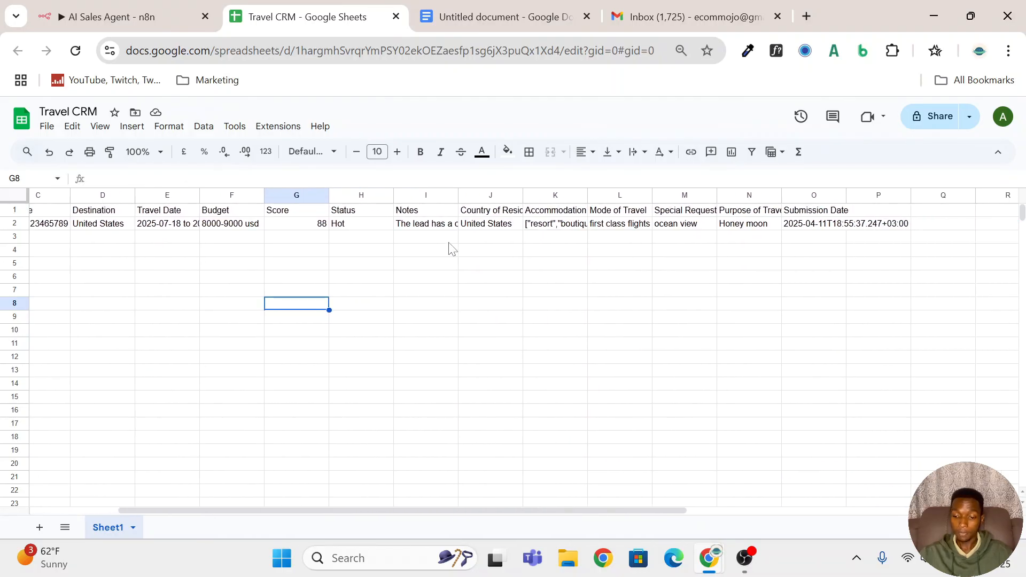
pyautogui.hscroll(-3, 451, 249)
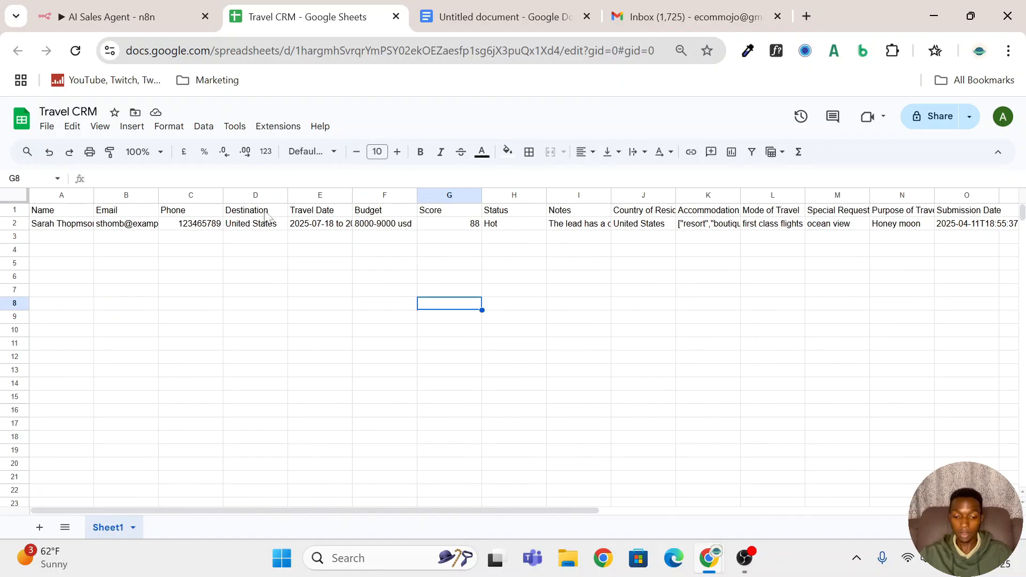
pyautogui.hscroll(3, 683, 230)
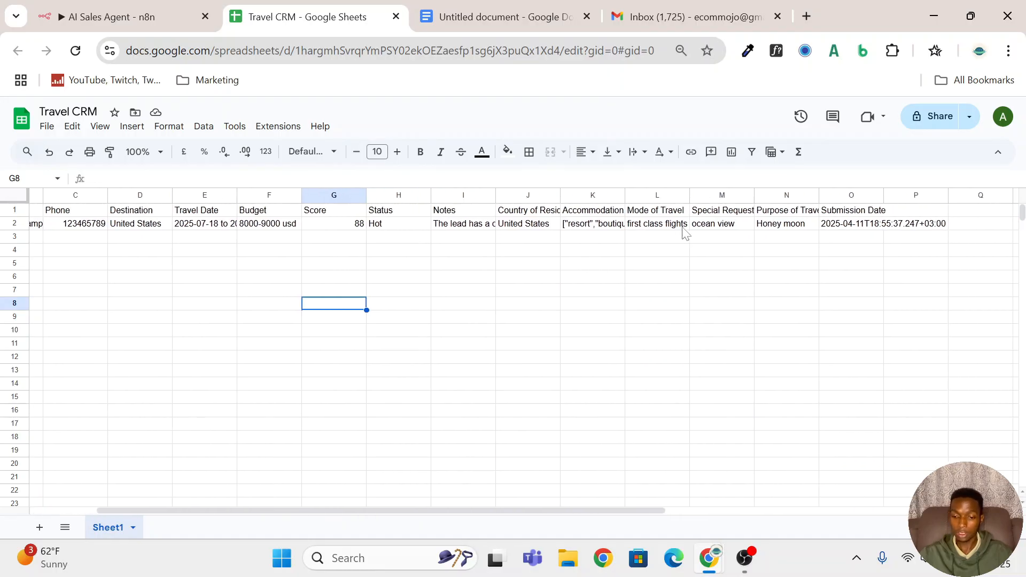
pyautogui.hscroll(1, 678, 231)
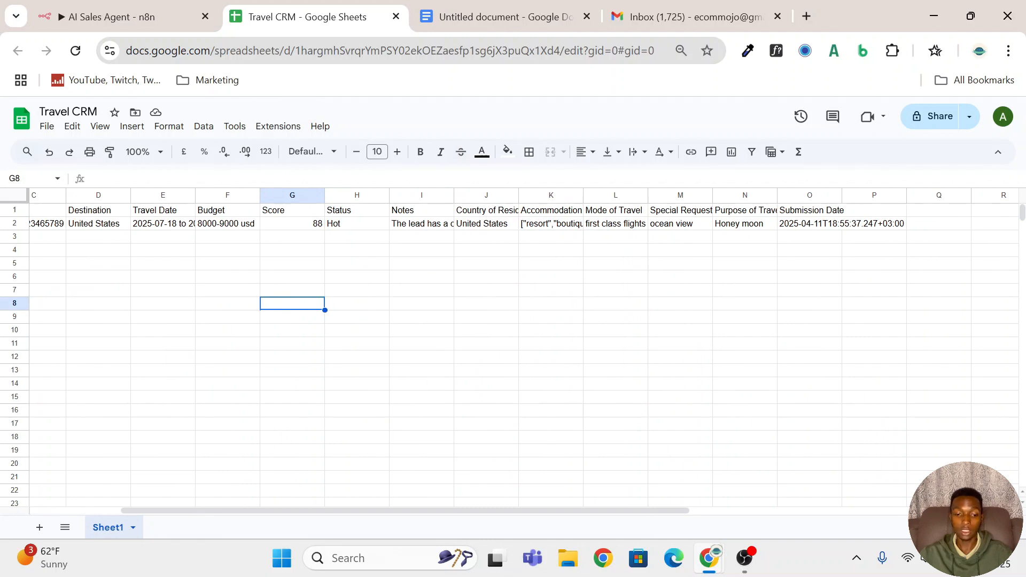
# Return to the n8n canvas and examine the Warm branch through the Research Agents, Itinerary Writer and Add to CRM2
pyautogui.click(127, 17)
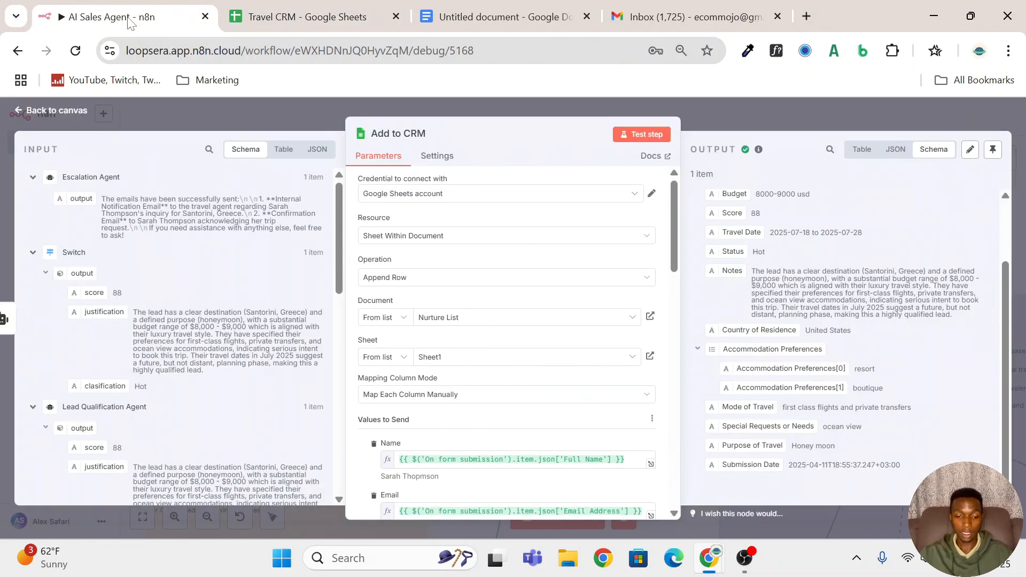
pyautogui.click(796, 113)
pyautogui.scroll(-5, 788, 296)
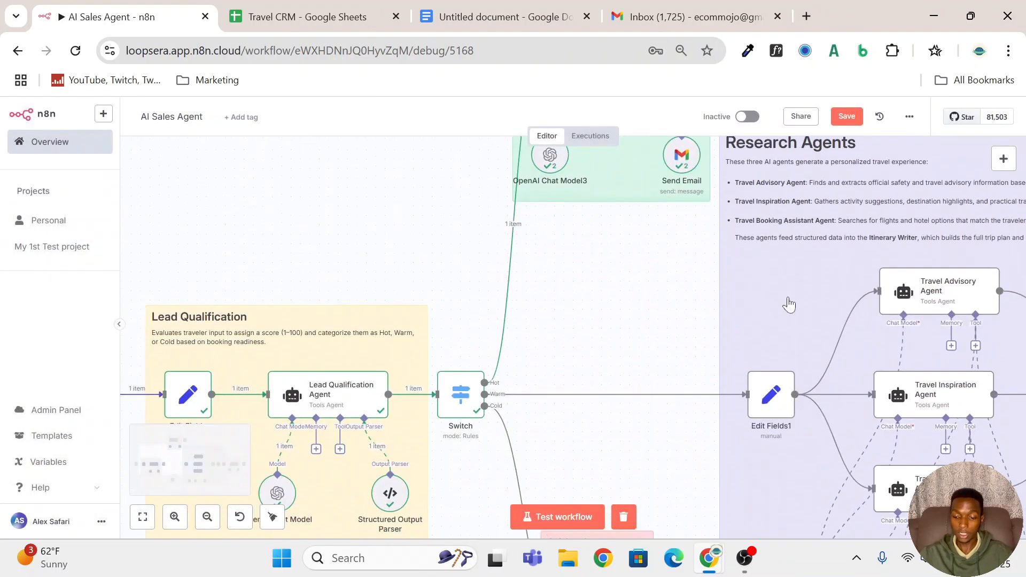
pyautogui.hscroll(4, 606, 332)
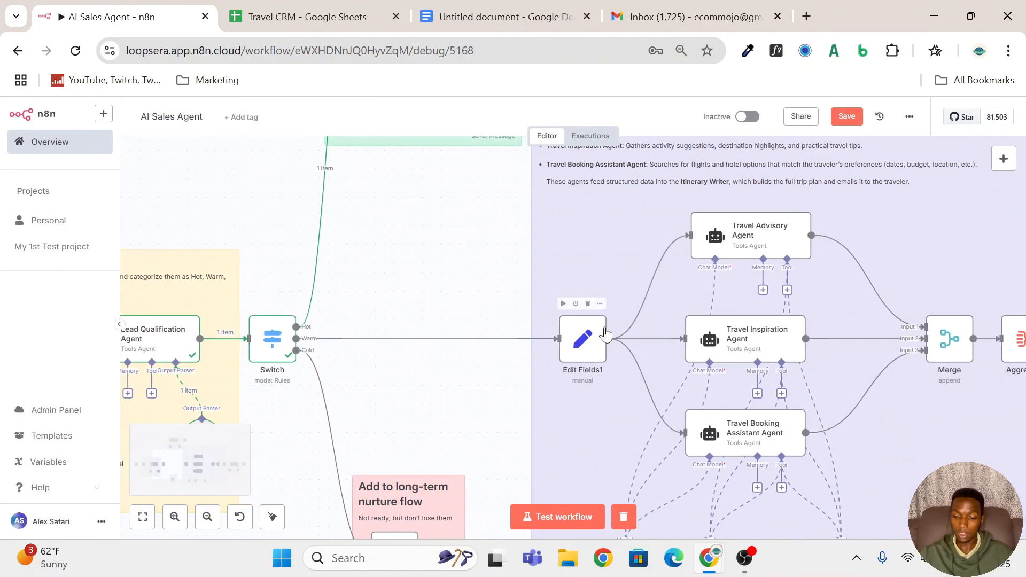
pyautogui.scroll(2, 801, 334)
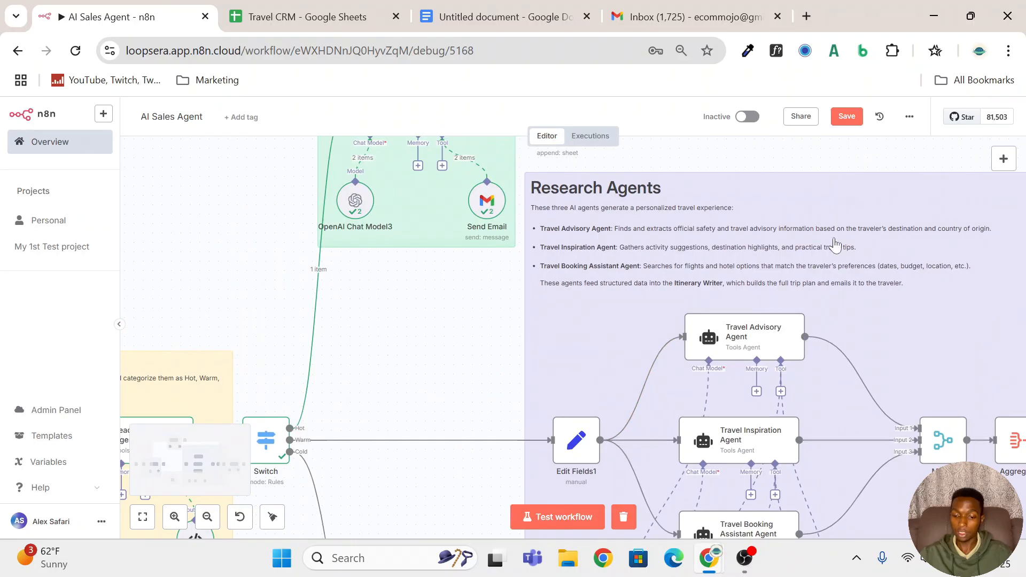
pyautogui.hscroll(6, 889, 406)
pyautogui.hscroll(2, 890, 406)
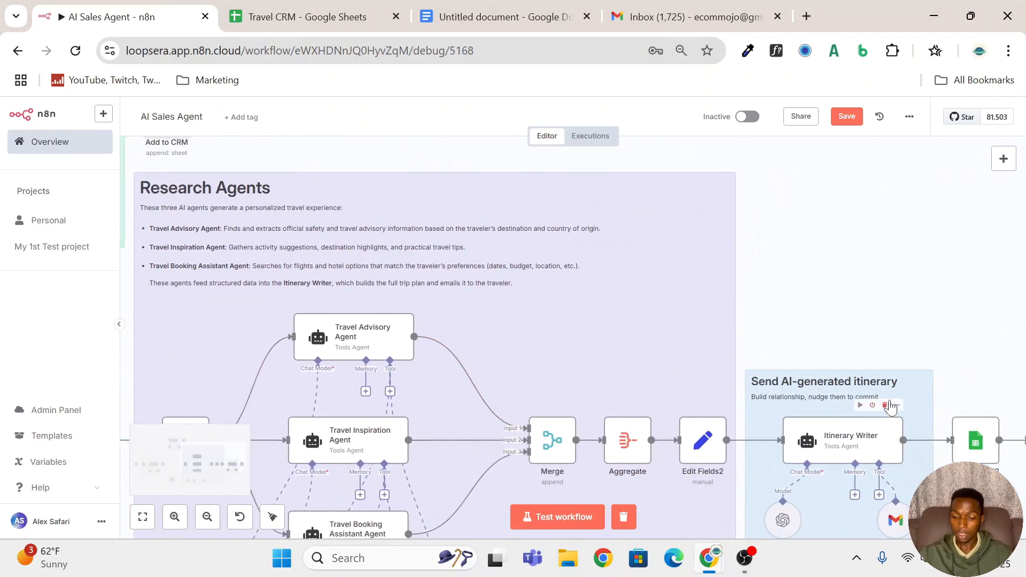
pyautogui.scroll(-2, 891, 320)
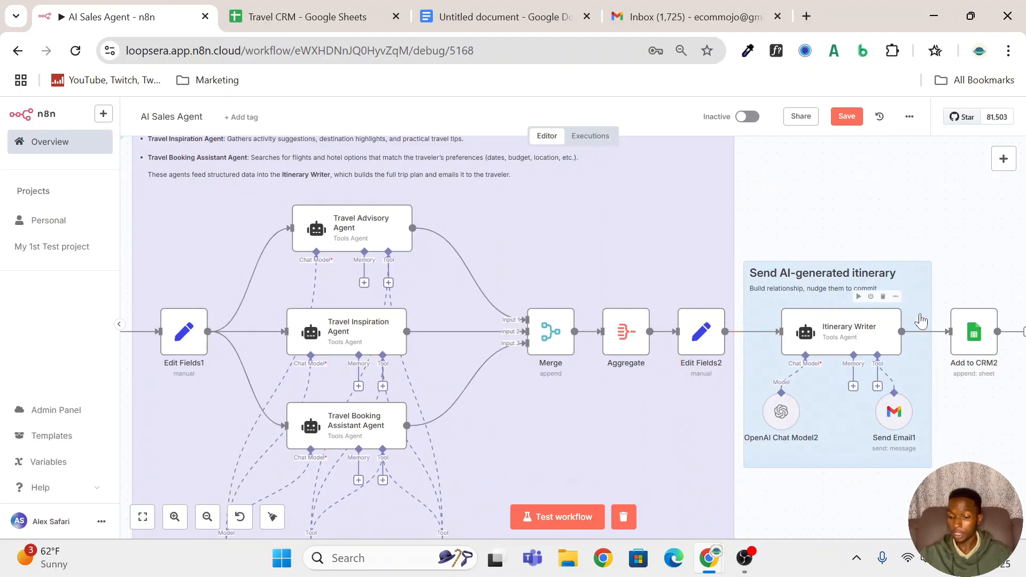
pyautogui.hscroll(3, 855, 337)
pyautogui.hscroll(-6, 847, 336)
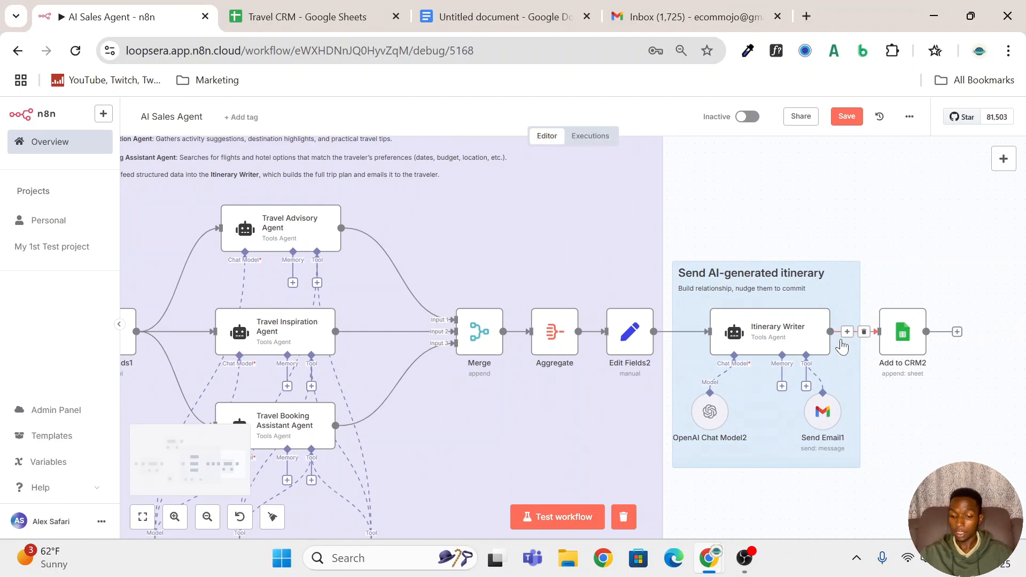
pyautogui.hscroll(-10, 842, 339)
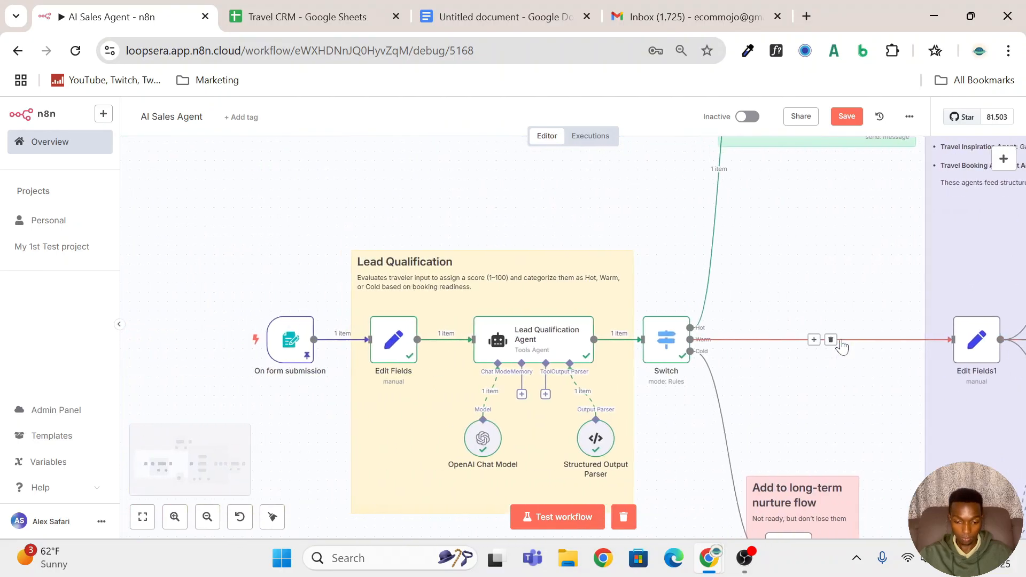
# Edit the pinned output of the On form submission node, setting Travel Style/Experience to "not sure"
pyautogui.doubleClick(292, 339)
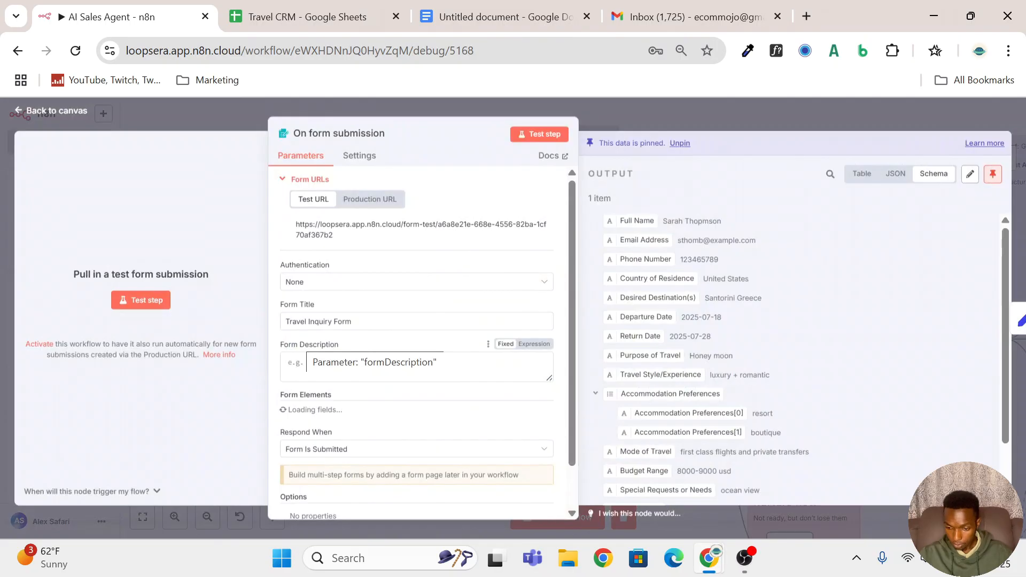
pyautogui.click(970, 173)
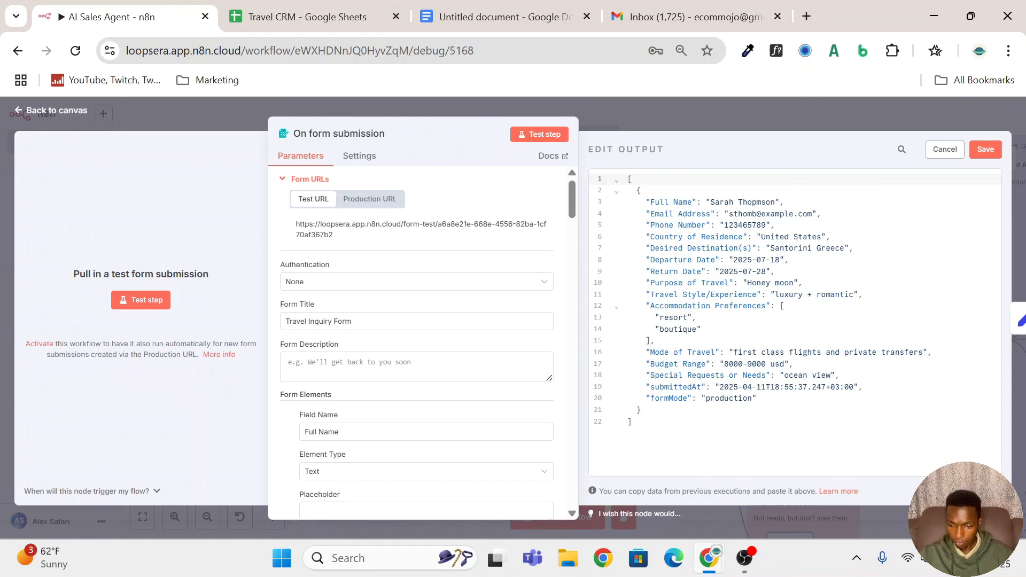
pyautogui.moveTo(854, 294); pyautogui.dragTo(774, 294)
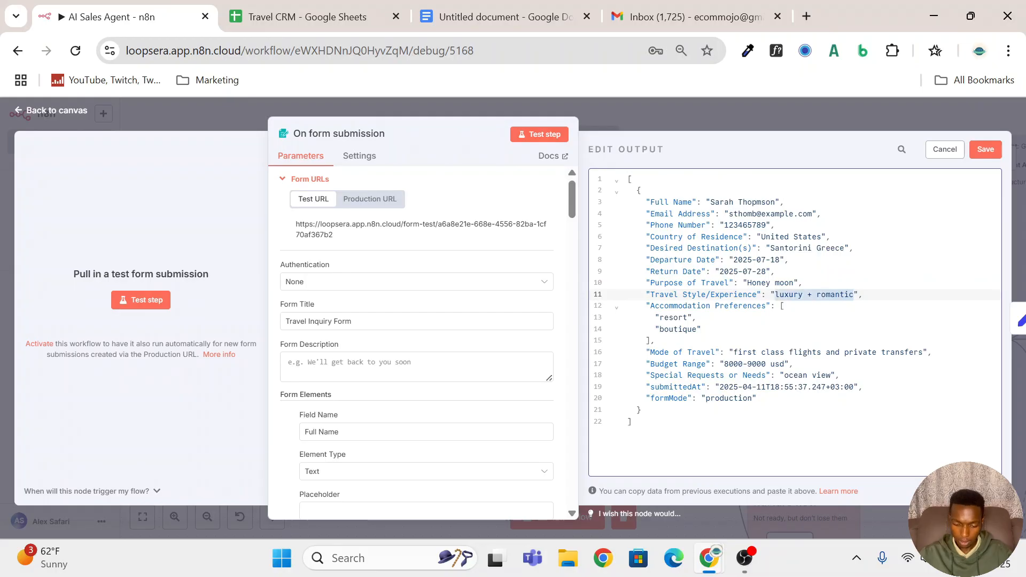
pyautogui.write('not sure')
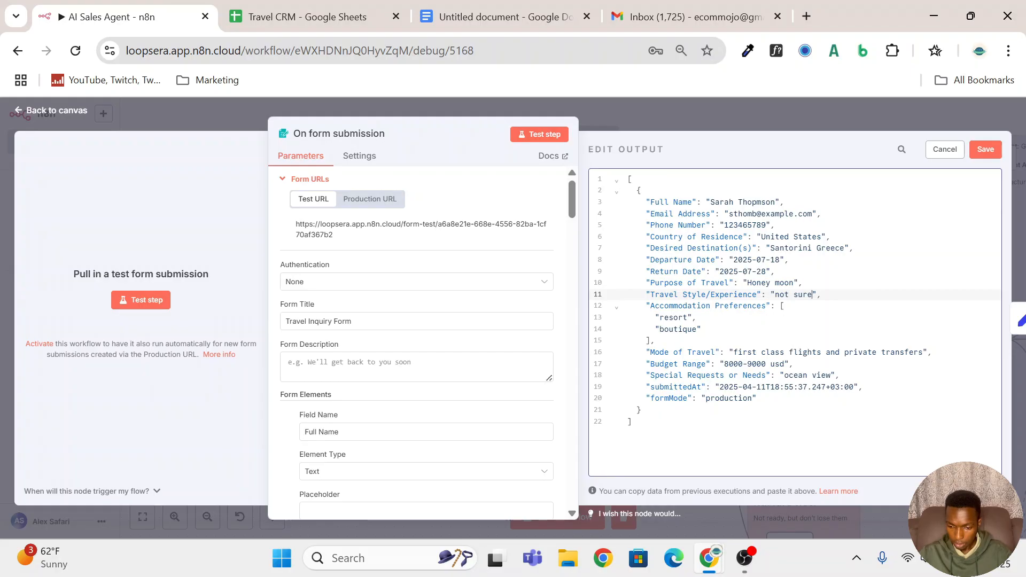
# Replace the Mode of Travel value in the pinned form data with "not sure"
pyautogui.moveTo(702, 329); pyautogui.dragTo(669, 319)
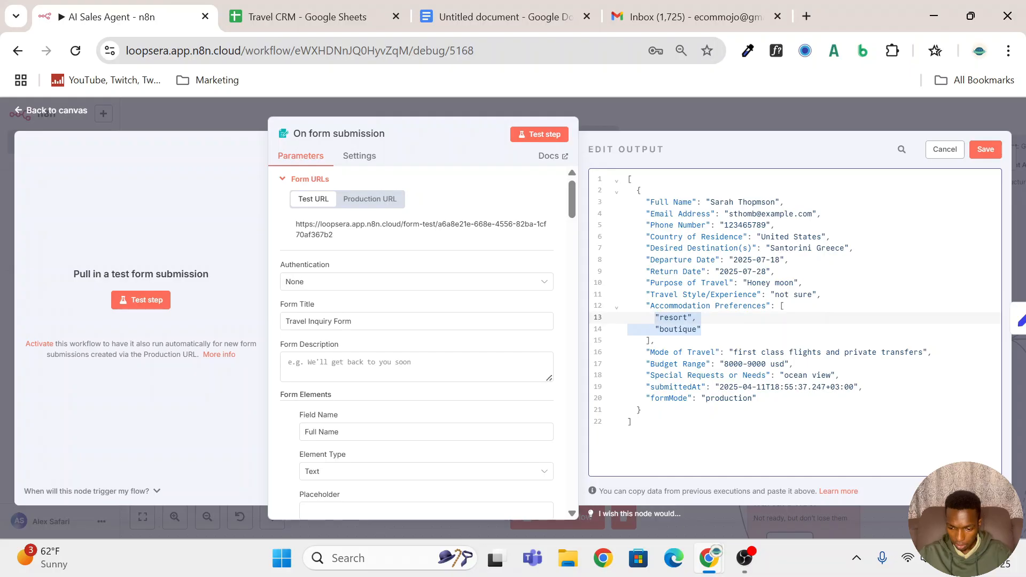
pyautogui.click(697, 329)
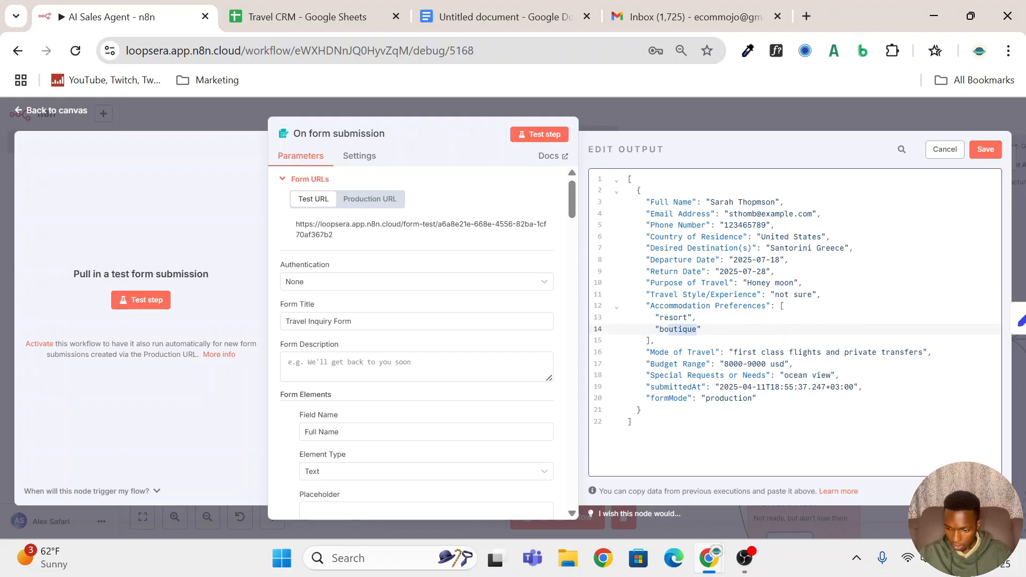
pyautogui.tripleClick(908, 352)
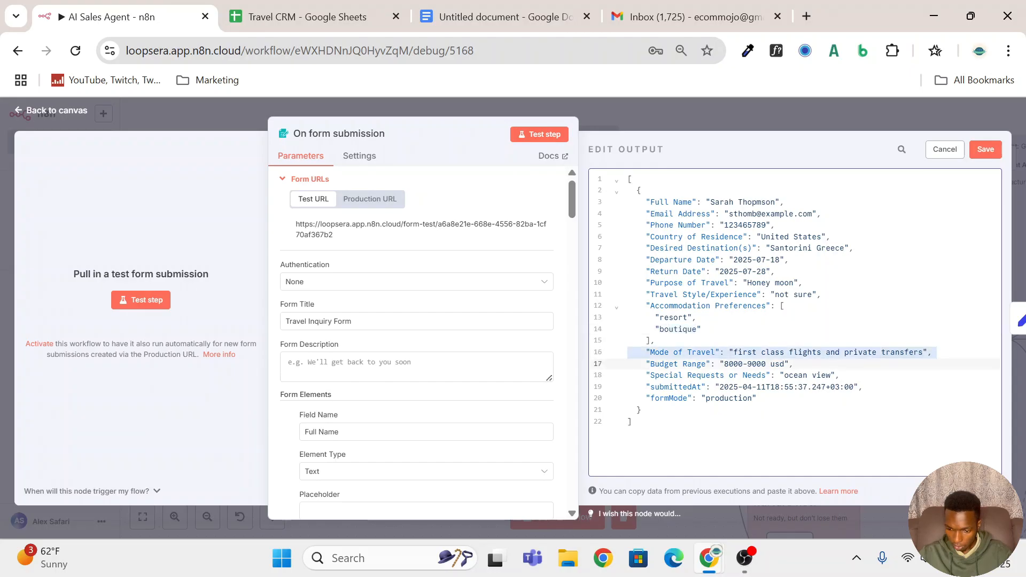
pyautogui.doubleClick(773, 352)
pyautogui.click(737, 352)
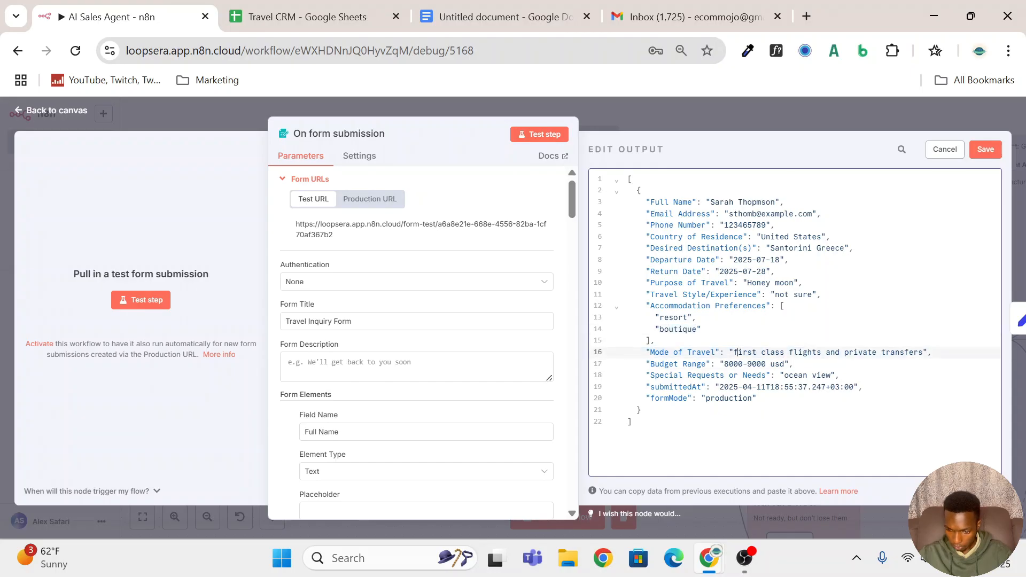
pyautogui.moveTo(734, 352); pyautogui.dragTo(914, 352)
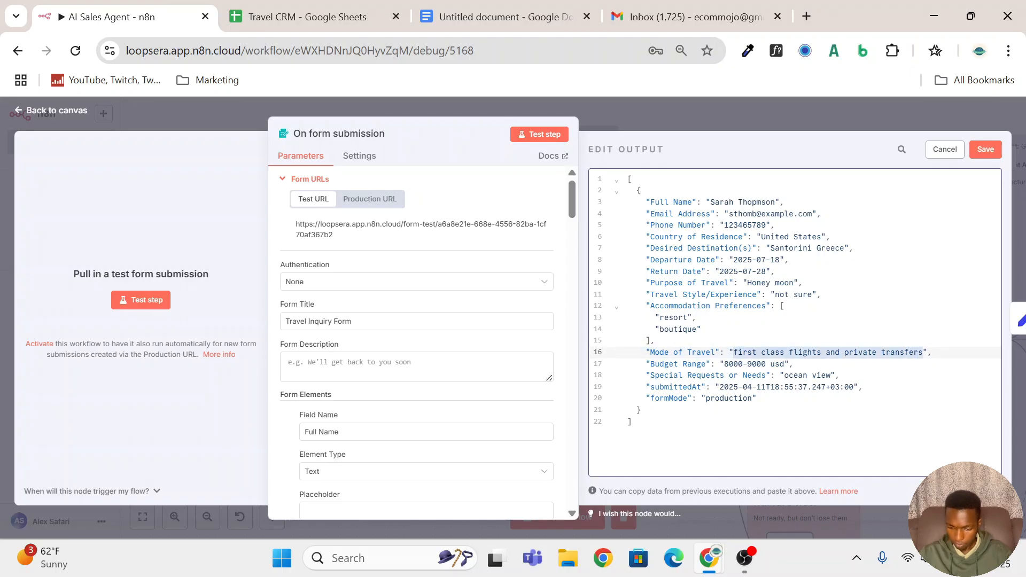
pyautogui.write('not sure')
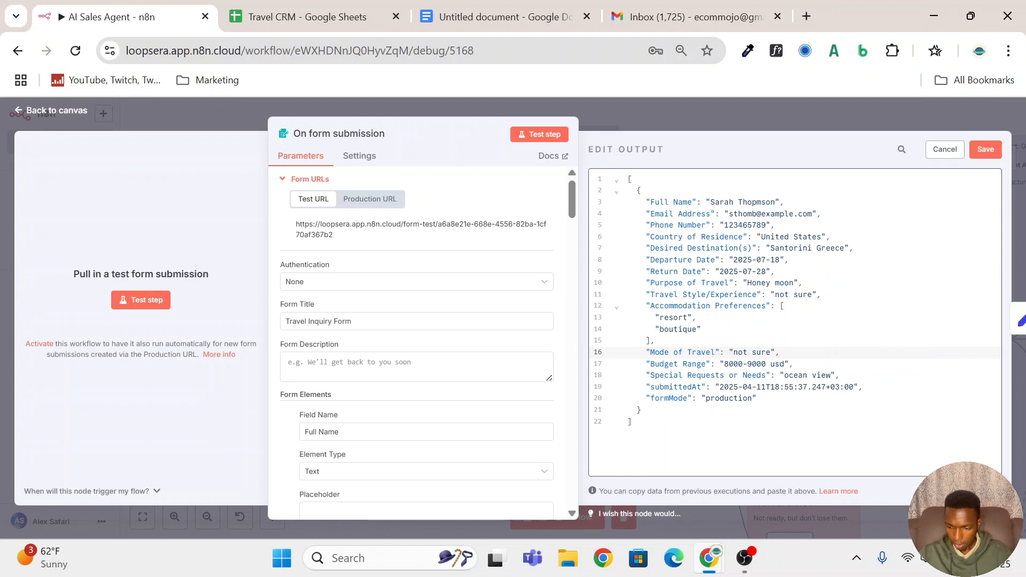
# Set the Departure Date in the pinned form data to "not sure"
pyautogui.click(831, 375)
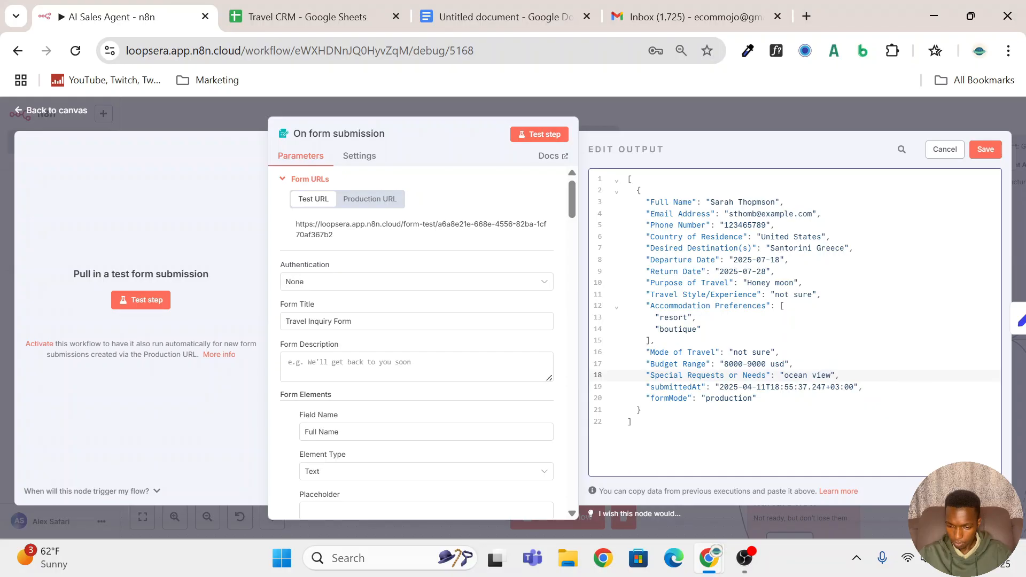
pyautogui.moveTo(780, 259); pyautogui.dragTo(730, 260)
pyautogui.write('not s')
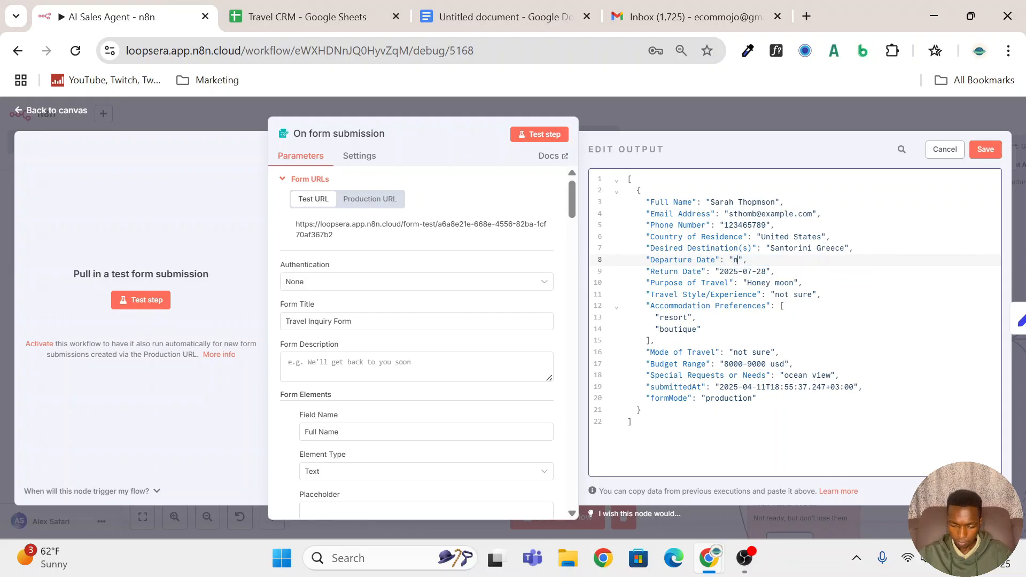
pyautogui.write('ure')
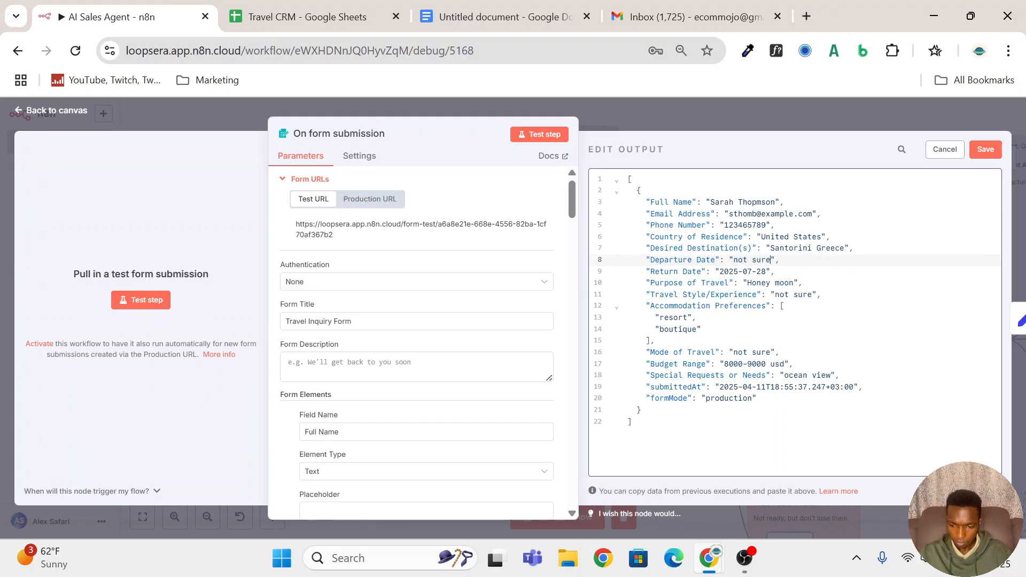
# Set the Return Date to "not sure", then save the edited form data and go back to the canvas
pyautogui.moveTo(766, 271); pyautogui.dragTo(757, 272)
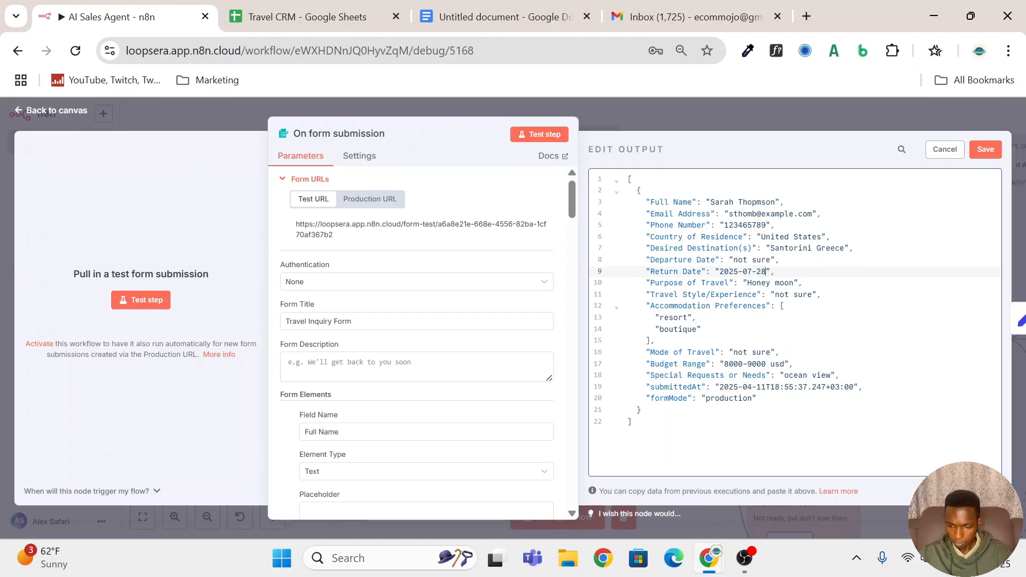
pyautogui.moveTo(757, 272); pyautogui.dragTo(733, 271)
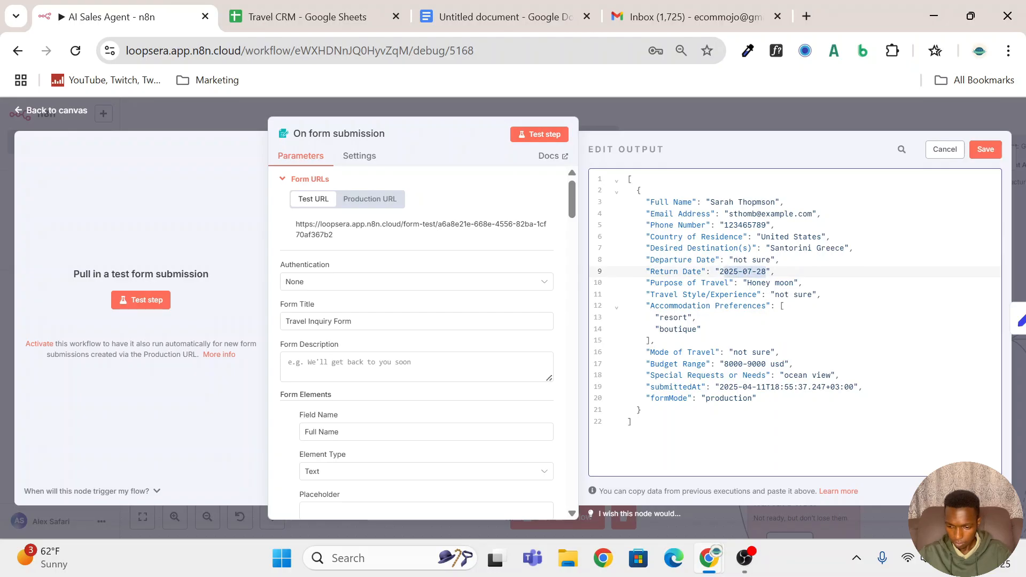
pyautogui.write('not s')
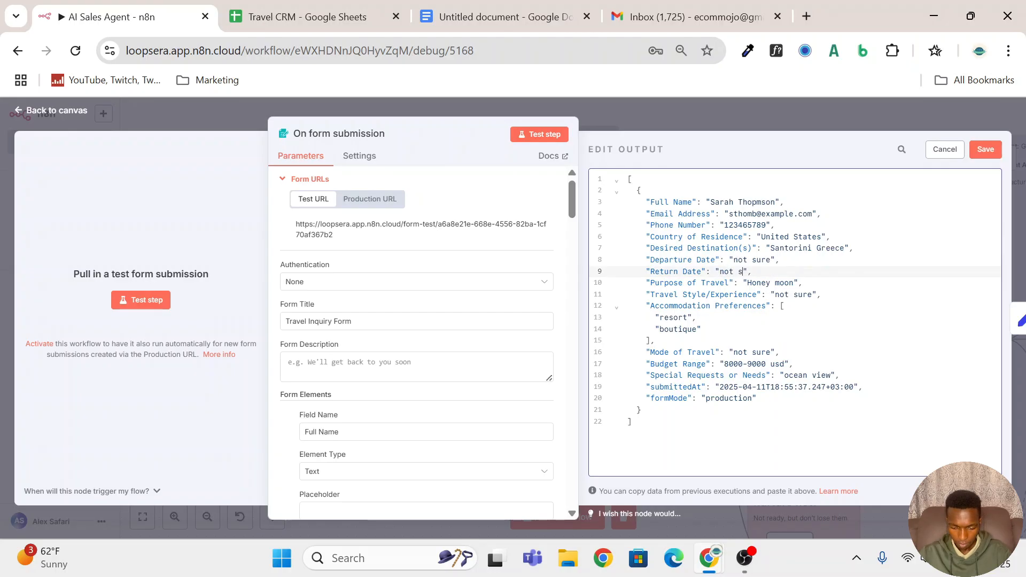
pyautogui.write('ure')
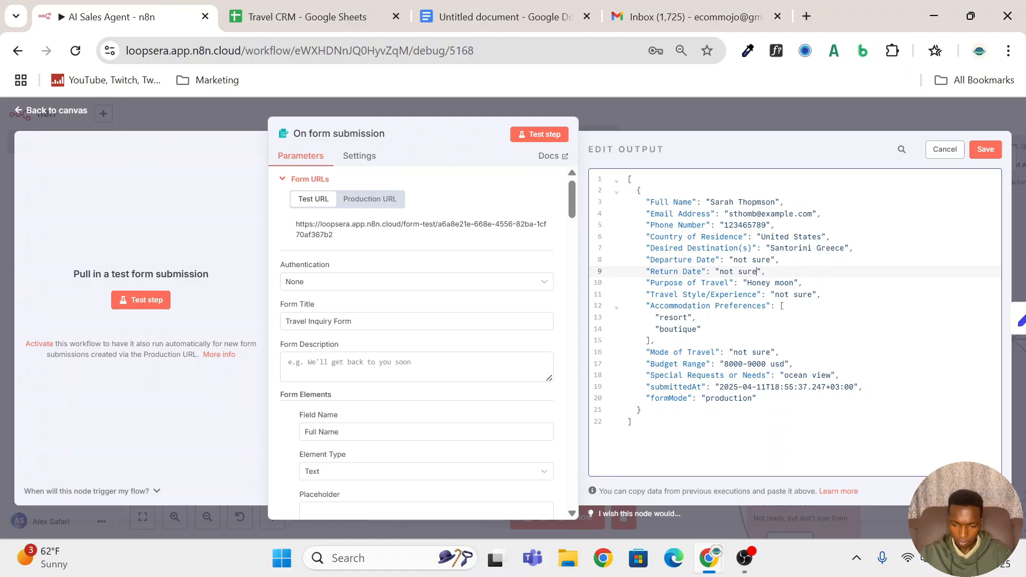
pyautogui.click(986, 149)
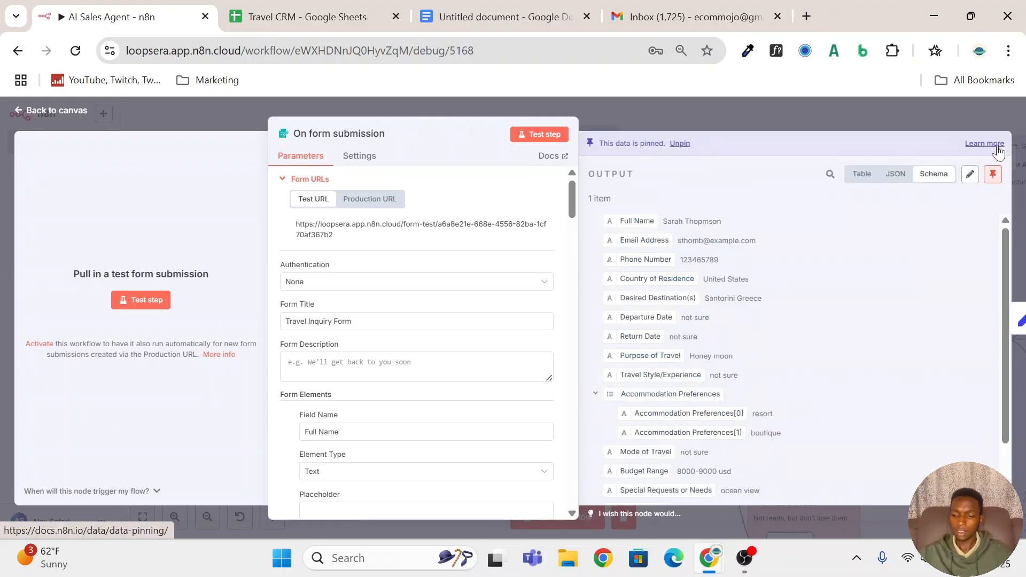
pyautogui.click(814, 104)
# Run the workflow from the On form submission trigger and follow its execution past the Switch to the Research Agents
pyautogui.scroll(-1, 299, 388)
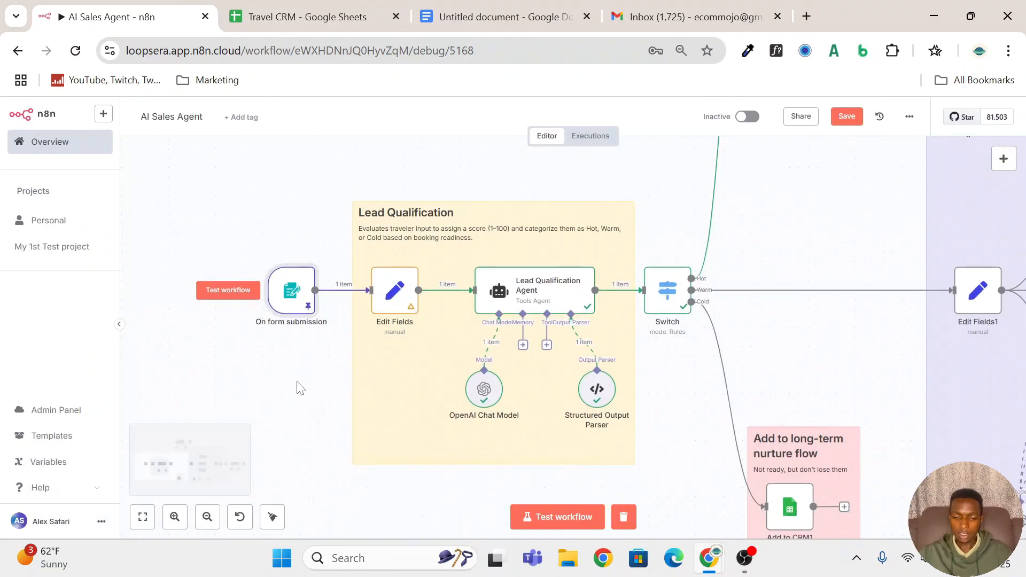
pyautogui.click(235, 300)
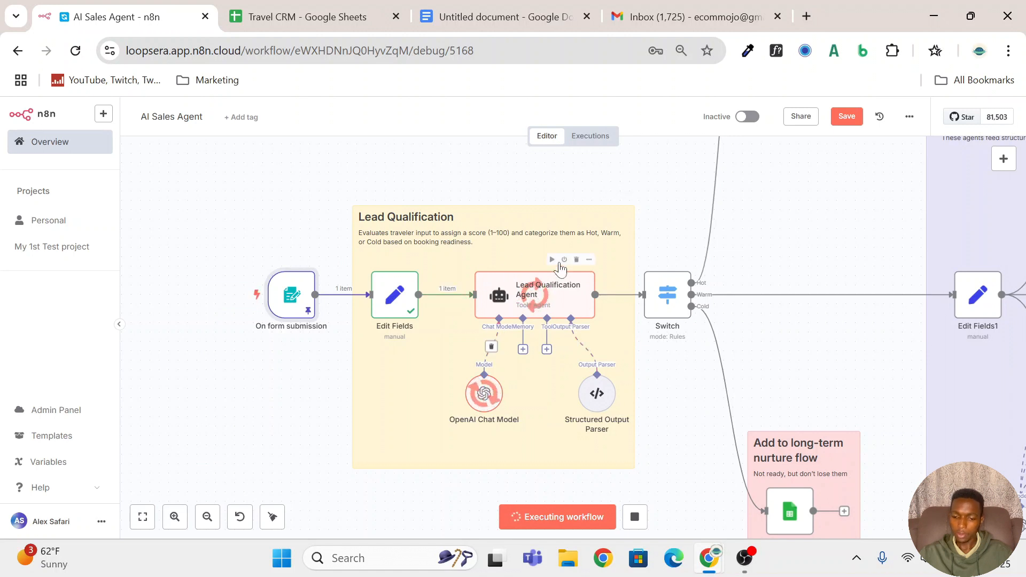
pyautogui.scroll(-1, 778, 343)
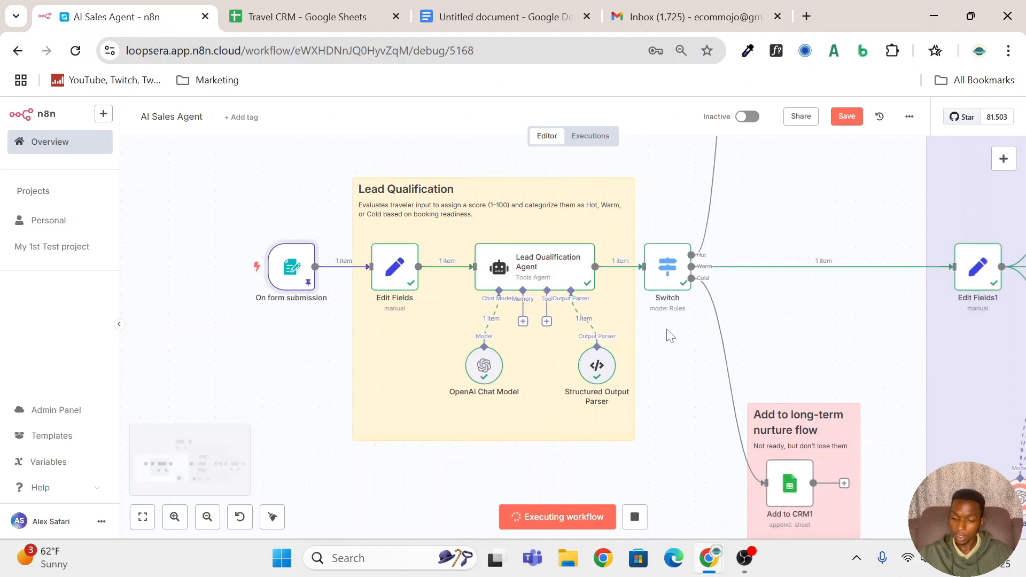
pyautogui.hscroll(4, 801, 344)
pyautogui.scroll(1, 801, 343)
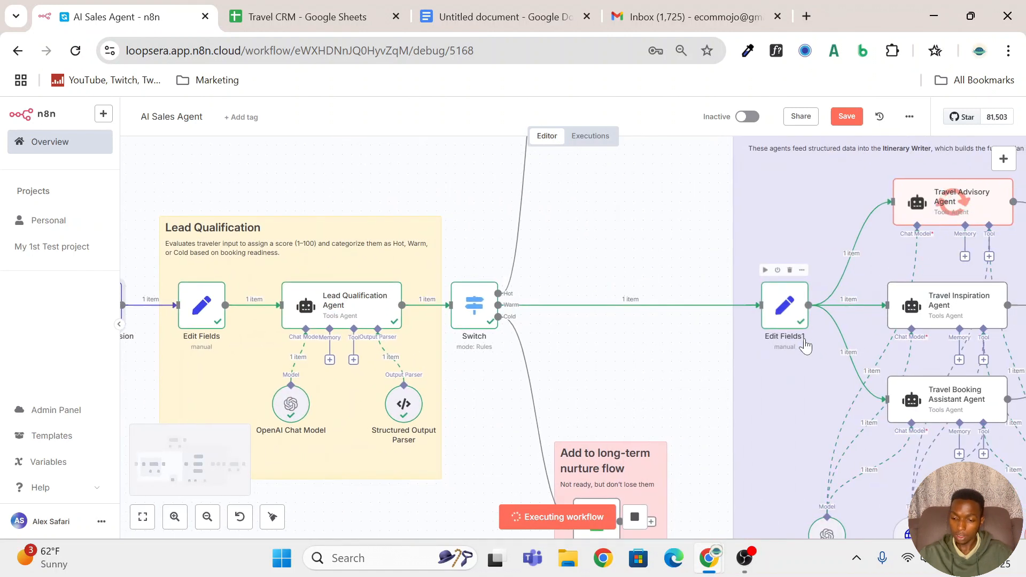
pyautogui.hscroll(6, 805, 346)
pyautogui.scroll(2, 806, 346)
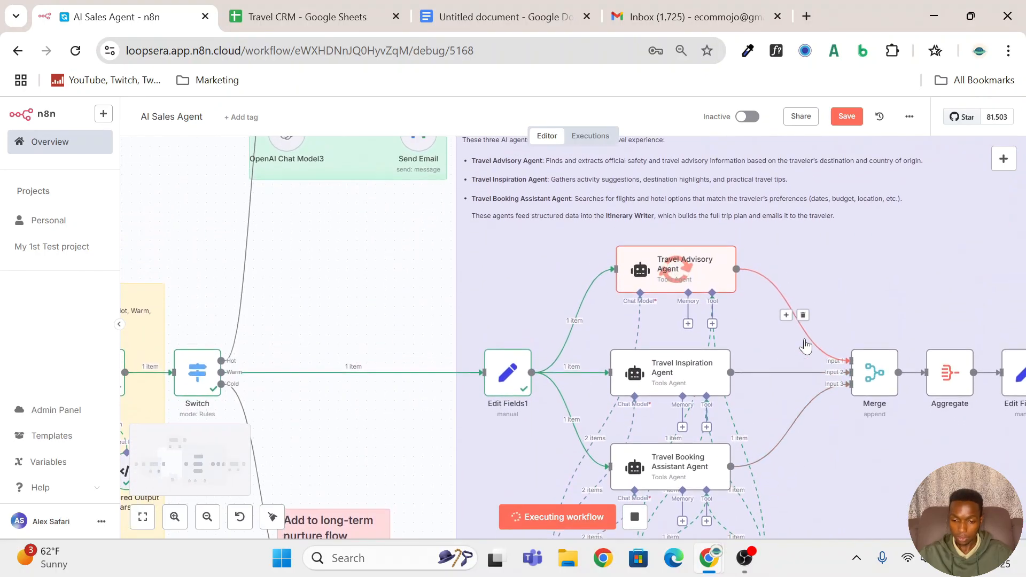
# Follow the running execution through the three Research Agents, Merge and Aggregate to the Itinerary Writer and Add to CRM2 nodes
pyautogui.scroll(1, 805, 347)
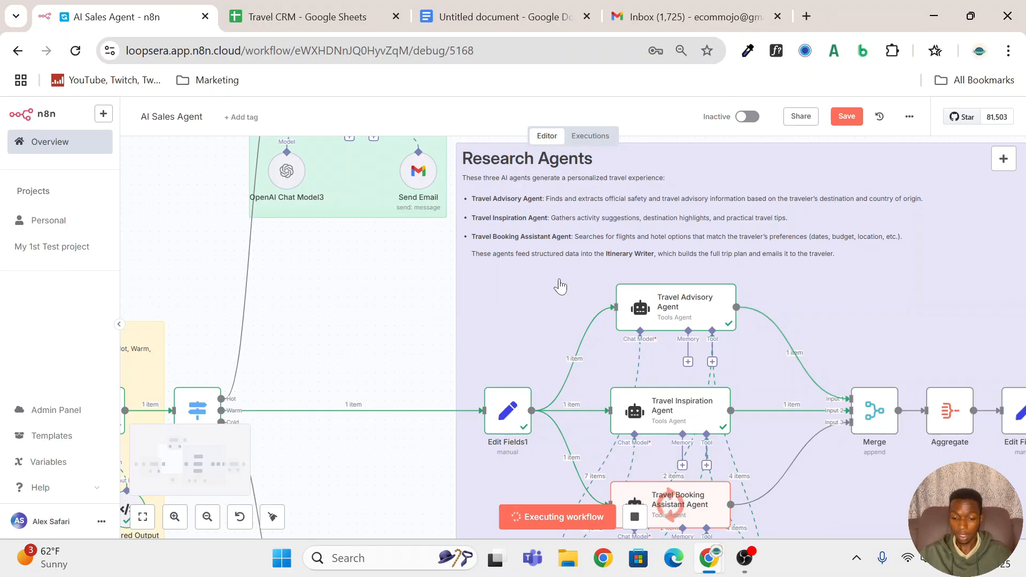
pyautogui.scroll(-1, 560, 287)
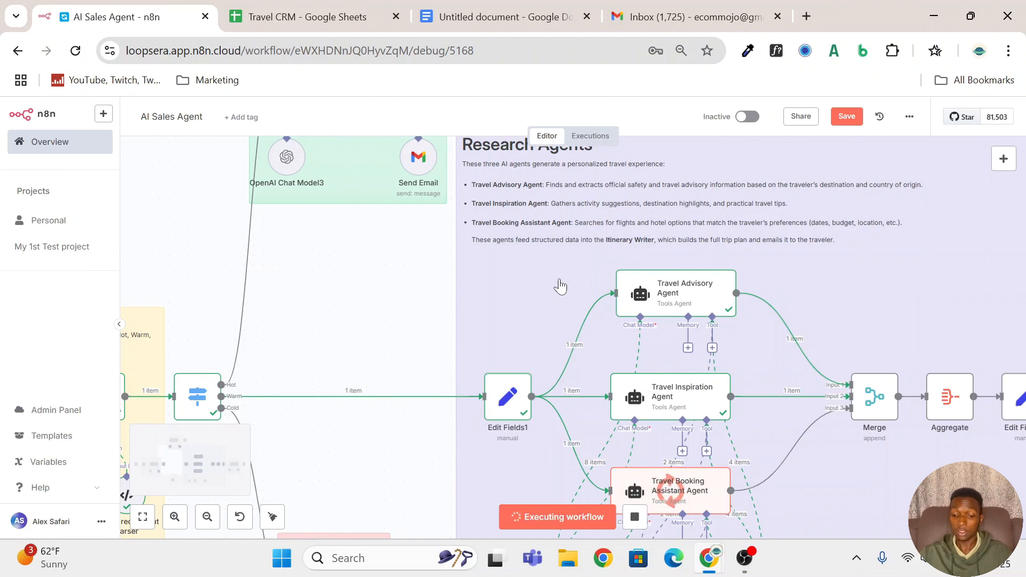
pyautogui.scroll(-1, 560, 287)
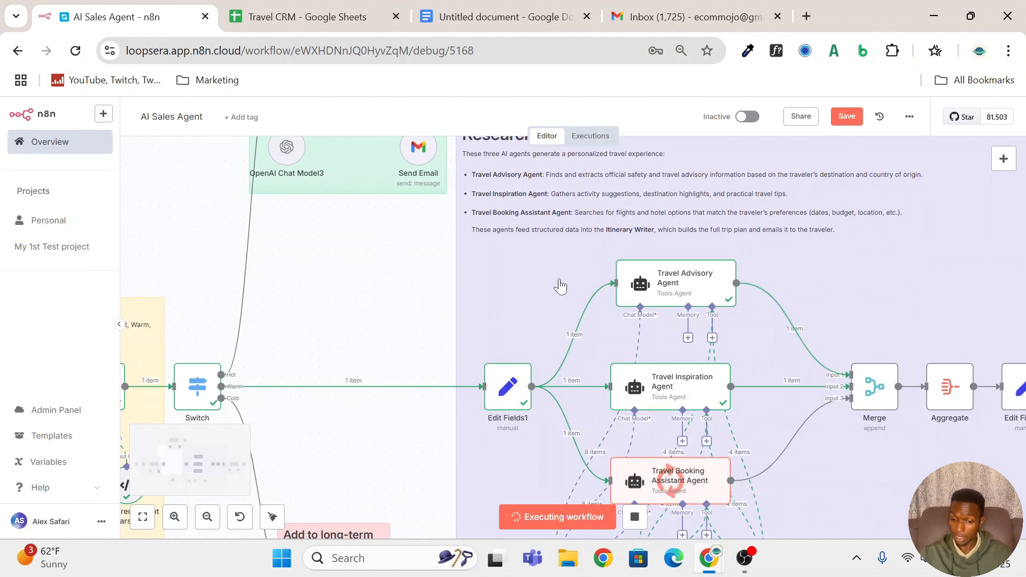
pyautogui.scroll(-2, 560, 287)
pyautogui.scroll(2, 560, 287)
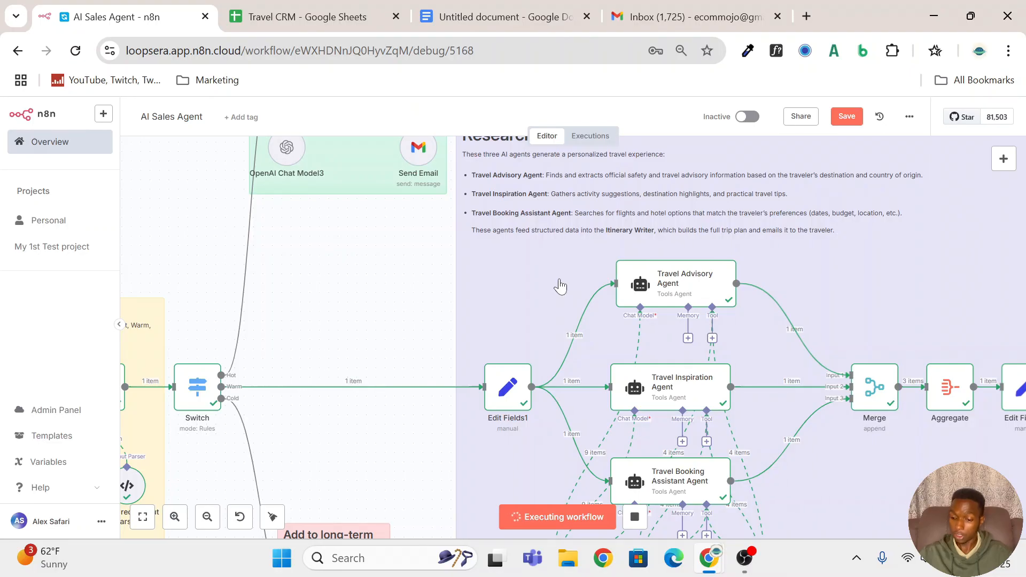
pyautogui.hscroll(5, 560, 287)
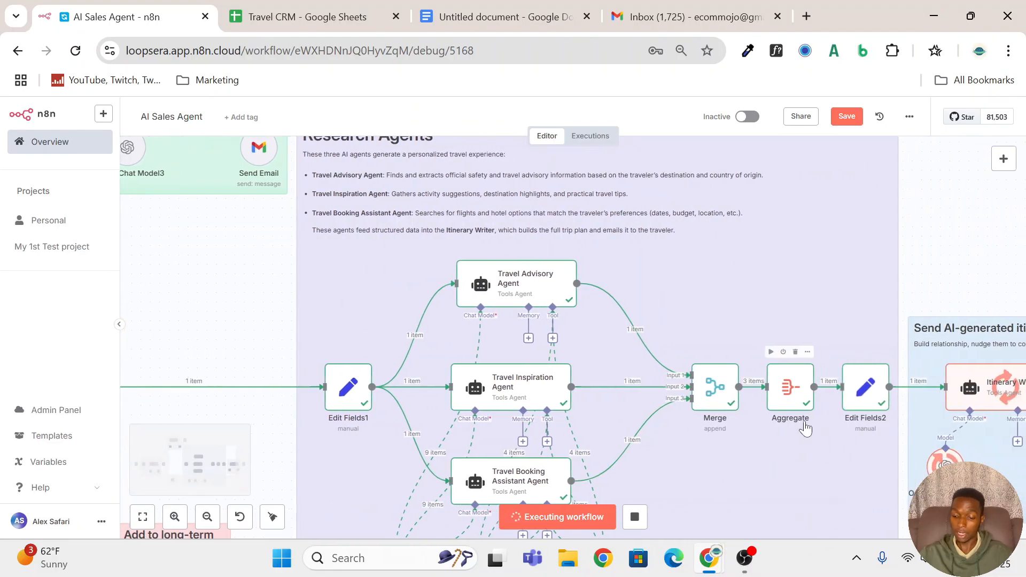
pyautogui.hscroll(3, 806, 427)
pyautogui.hscroll(3, 806, 427)
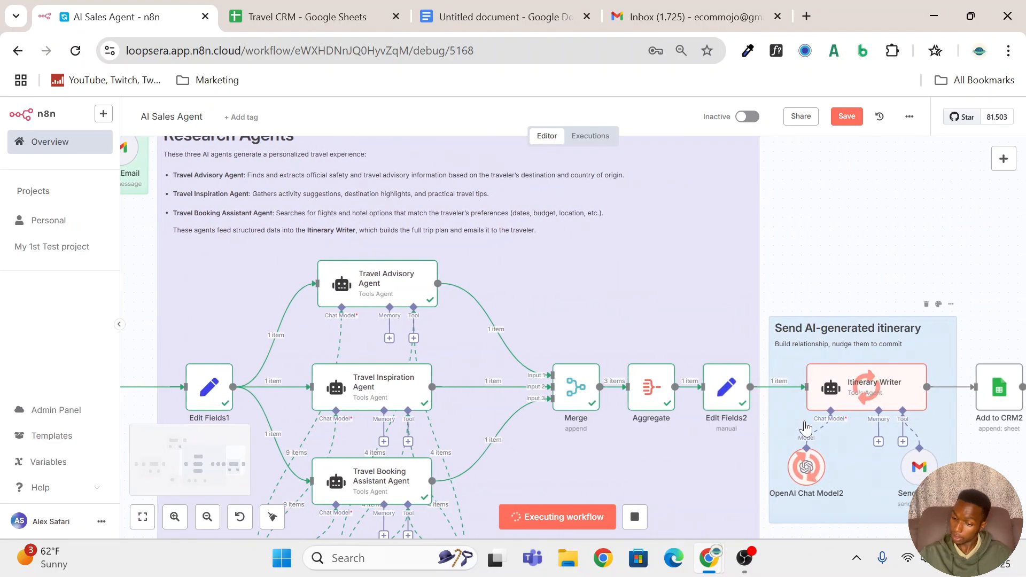
pyautogui.hscroll(2, 806, 428)
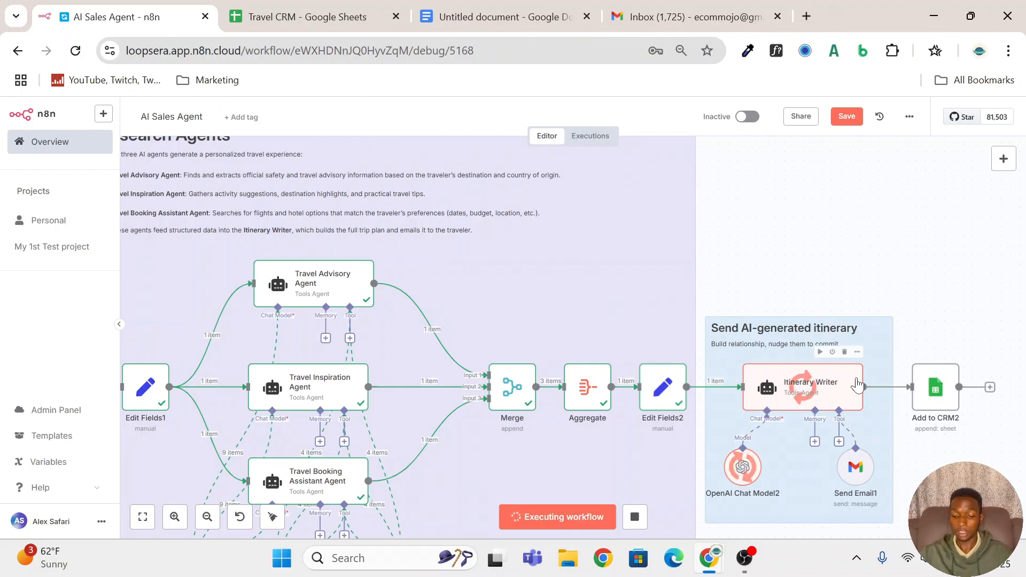
pyautogui.hscroll(2, 802, 475)
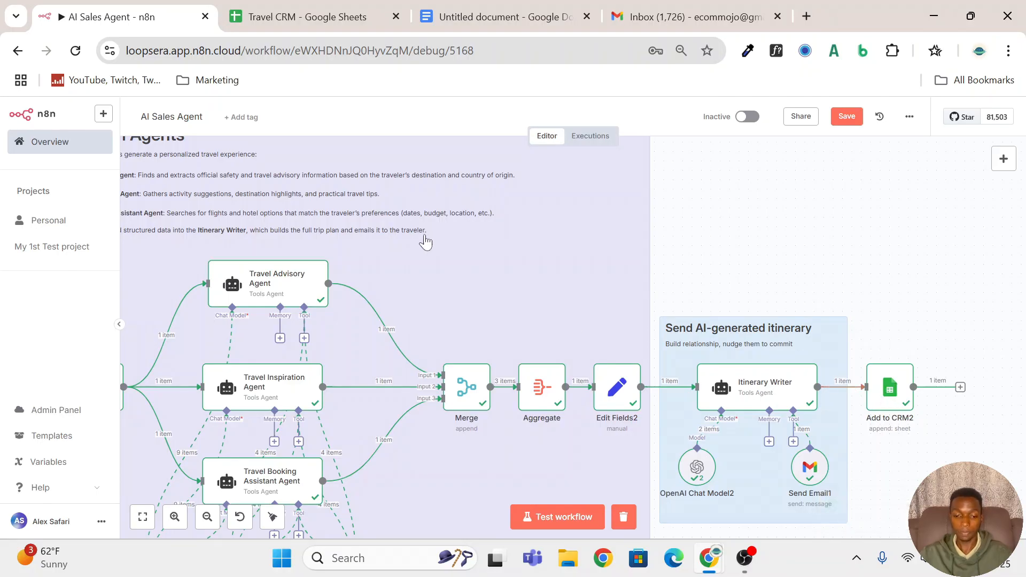
# Switch to the Travel CRM spreadsheet and review the new lead's row across all columns, including Score and Status
pyautogui.click(299, 11)
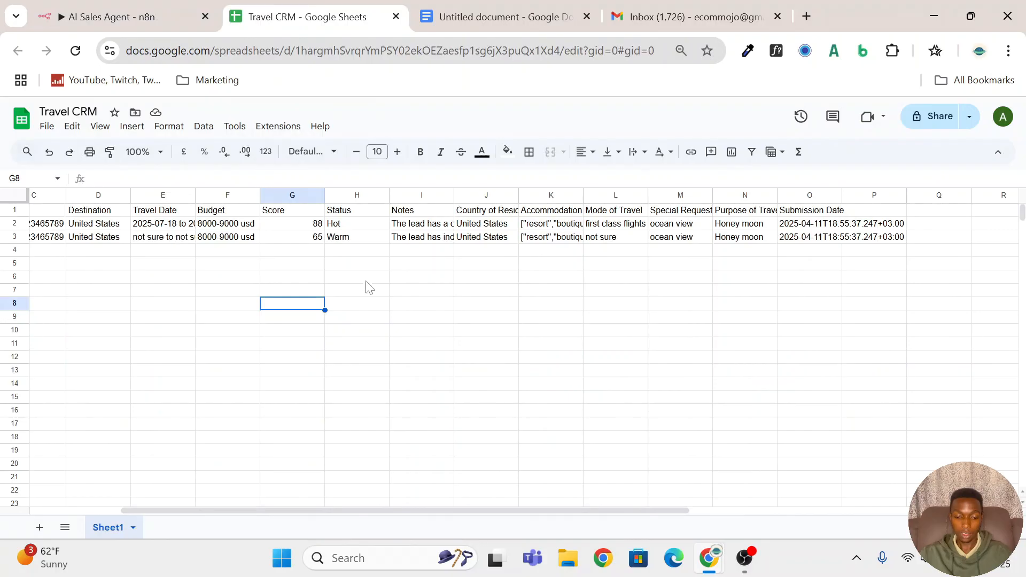
pyautogui.hscroll(-3, 324, 280)
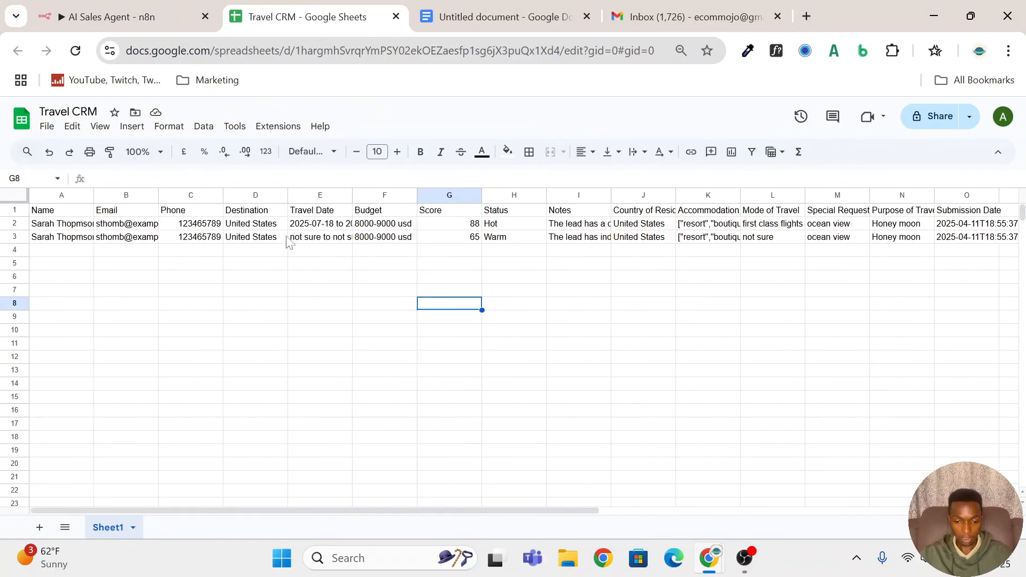
pyautogui.hscroll(4, 537, 275)
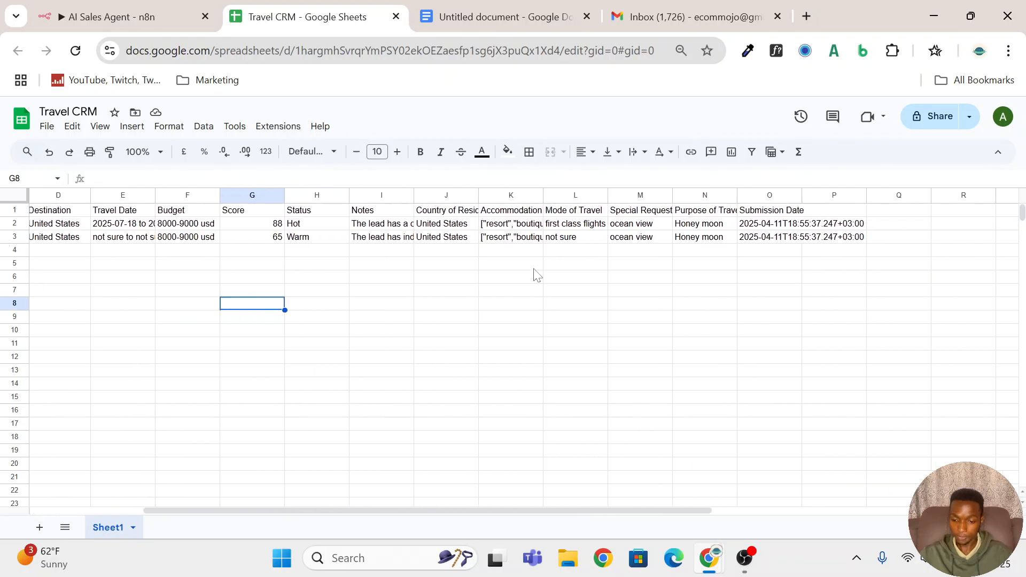
pyautogui.hscroll(-3, 430, 254)
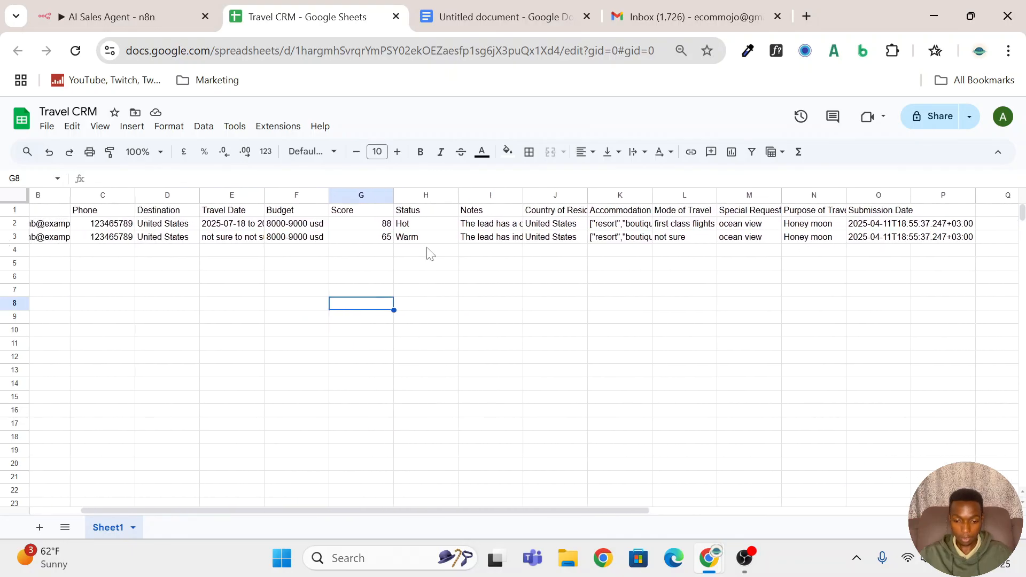
# Check the new lead's Status cell, then switch to Gmail and open the full custom Santorini itinerary email
pyautogui.click(436, 239)
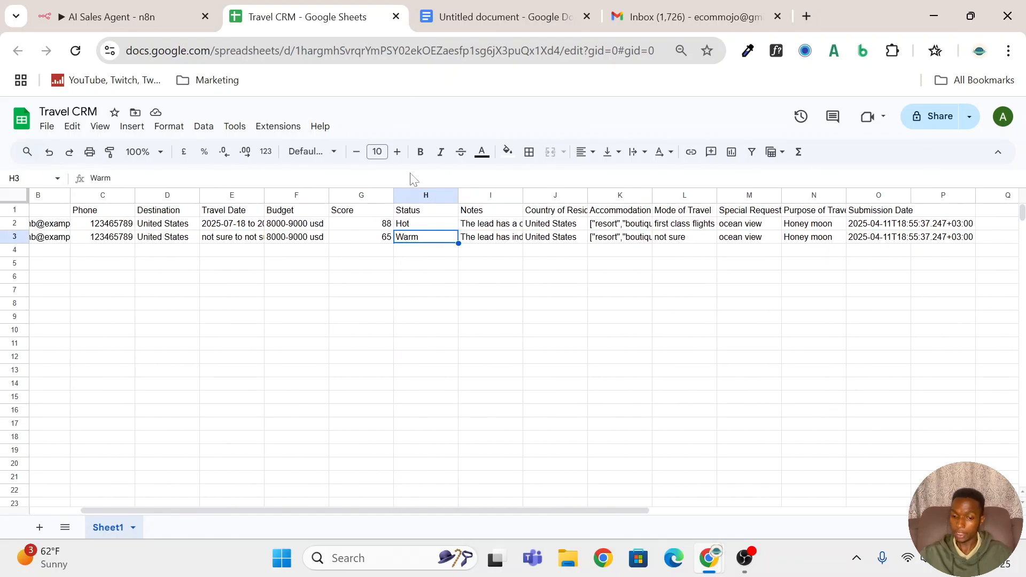
pyautogui.click(669, 27)
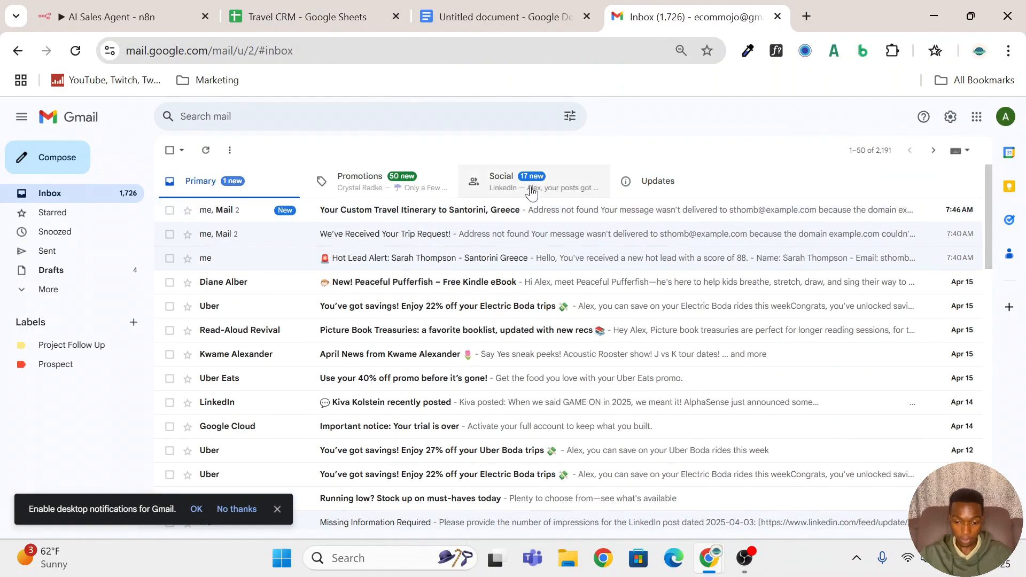
pyautogui.click(522, 220)
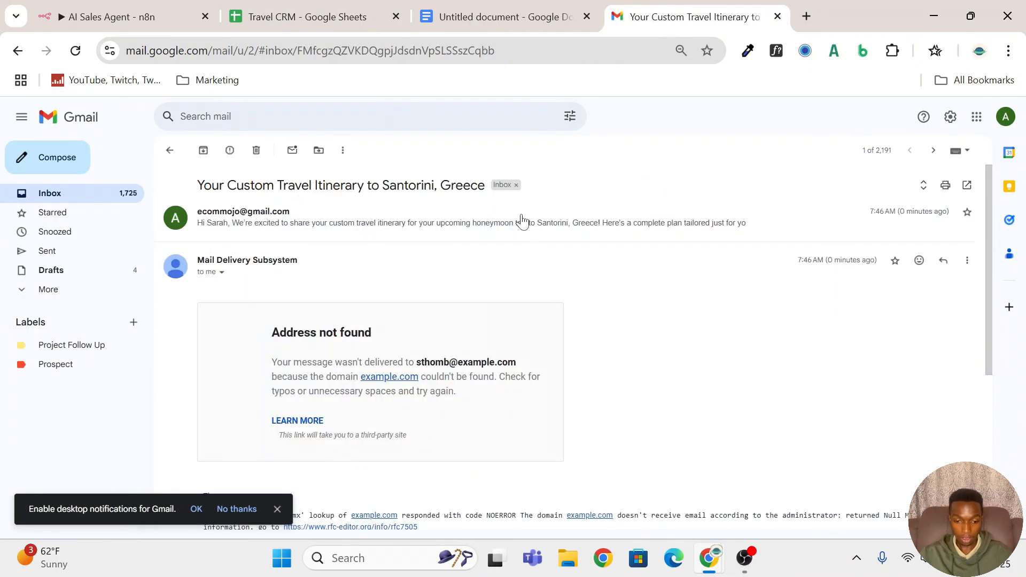
pyautogui.click(511, 222)
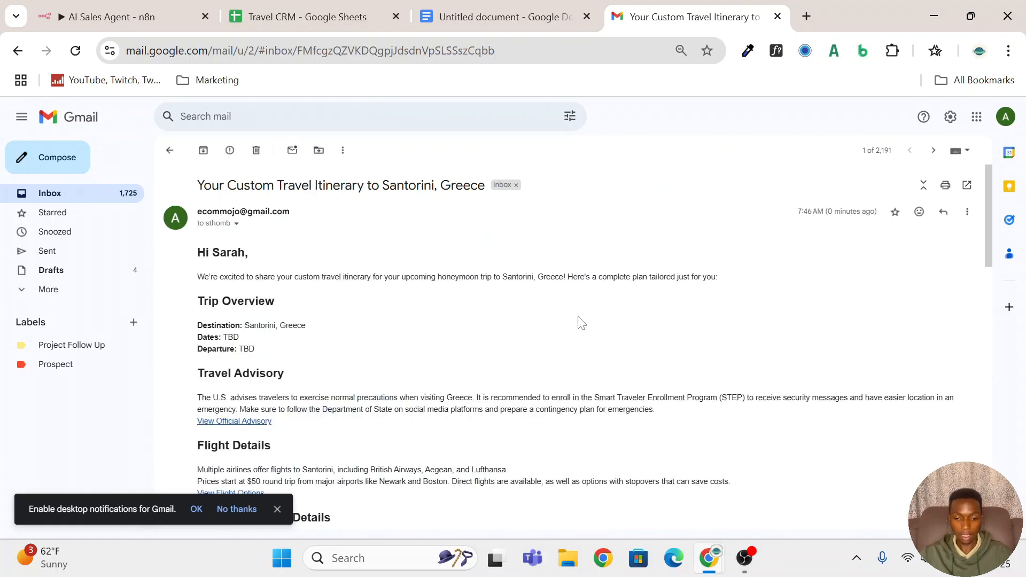
# Read through the itinerary email, from the trip overview, flights and accommodation to the day-by-day plan and local tips
pyautogui.scroll(-3, 582, 323)
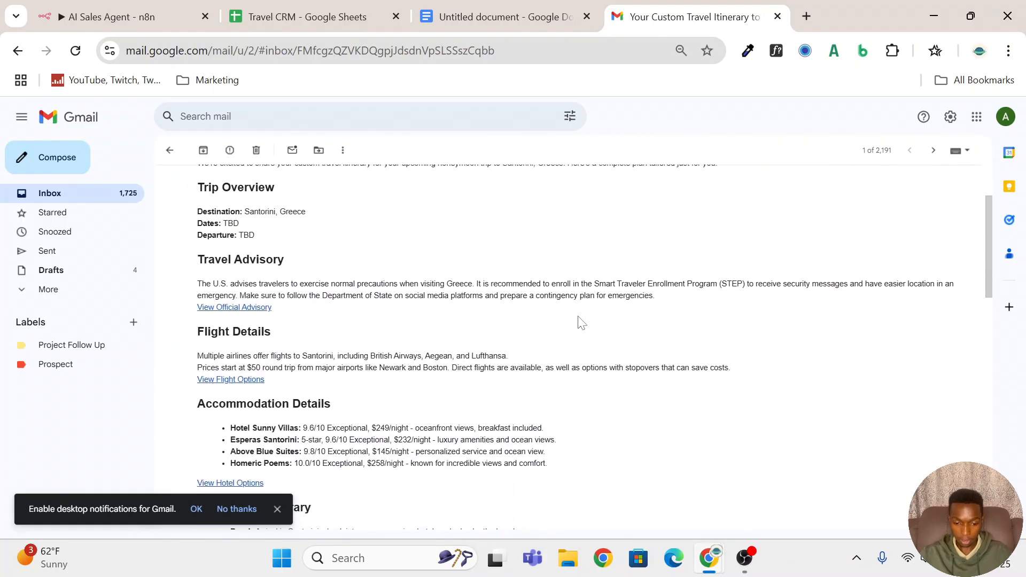
pyautogui.scroll(-3, 581, 323)
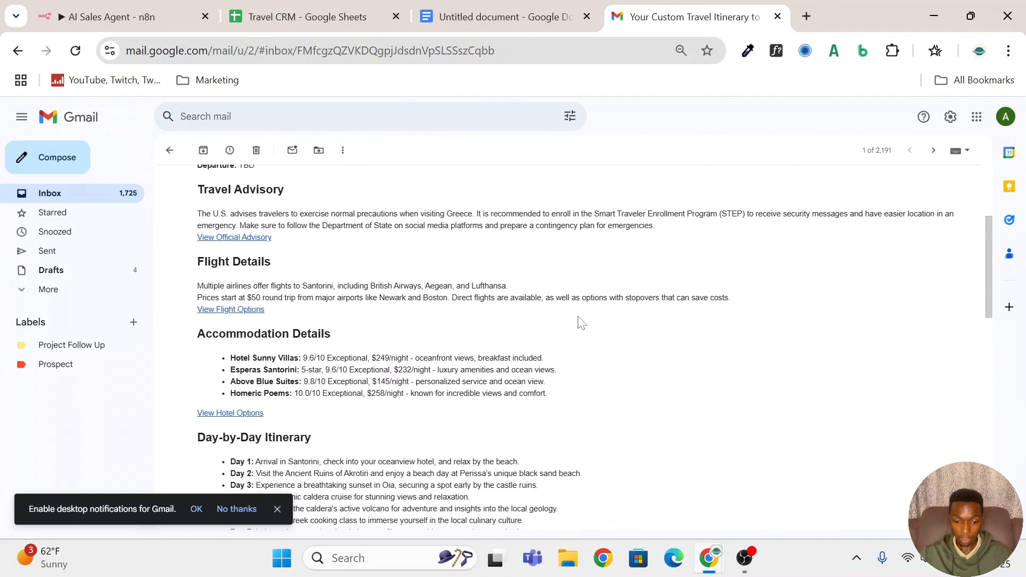
pyautogui.scroll(-2, 581, 323)
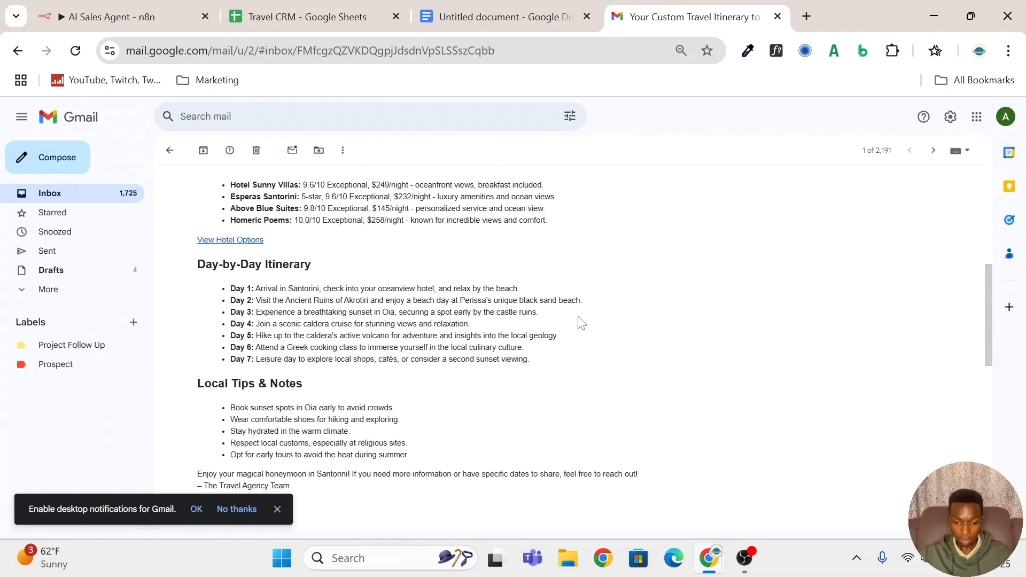
pyautogui.scroll(-3, 399, 282)
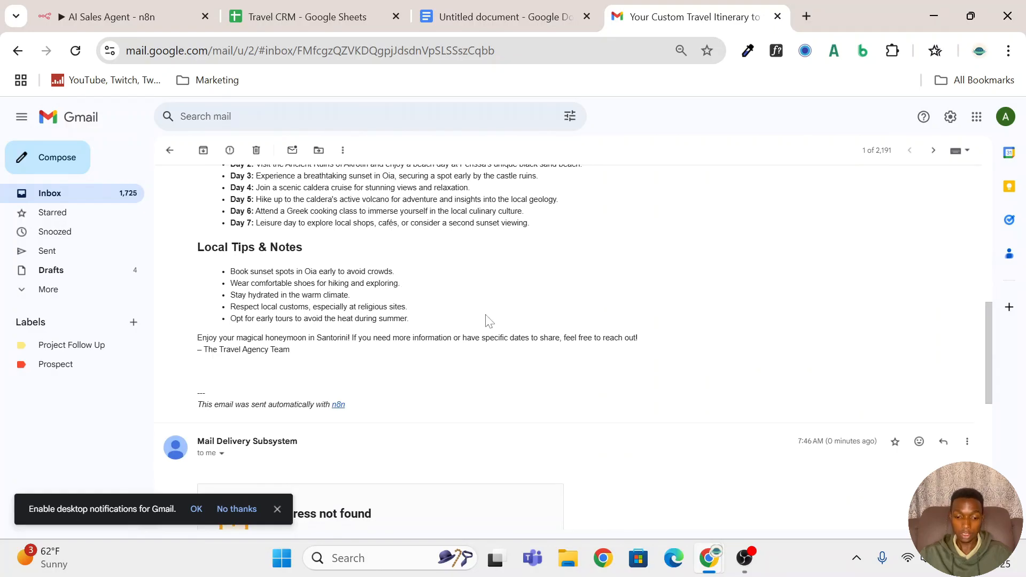
pyautogui.scroll(10, 489, 321)
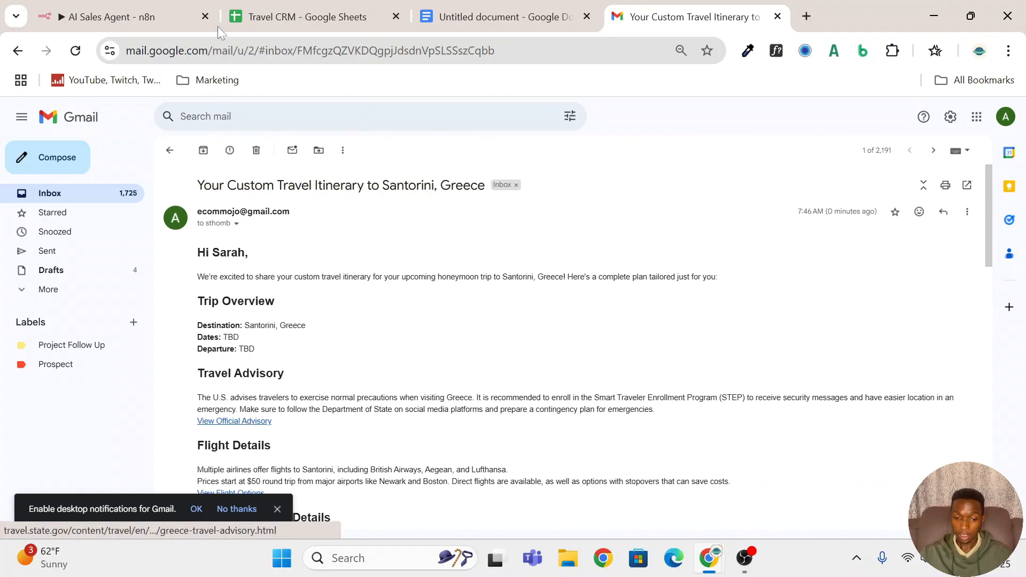
# Return to the n8n workflow and review the Switch node's Warm, Cold and Hot branches
pyautogui.click(148, 11)
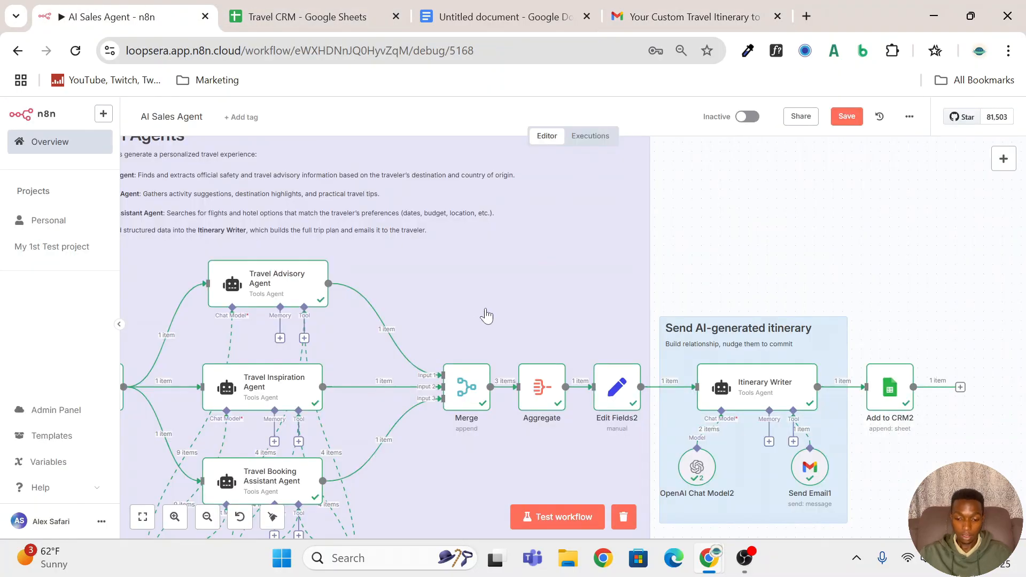
pyautogui.hscroll(-15, 486, 315)
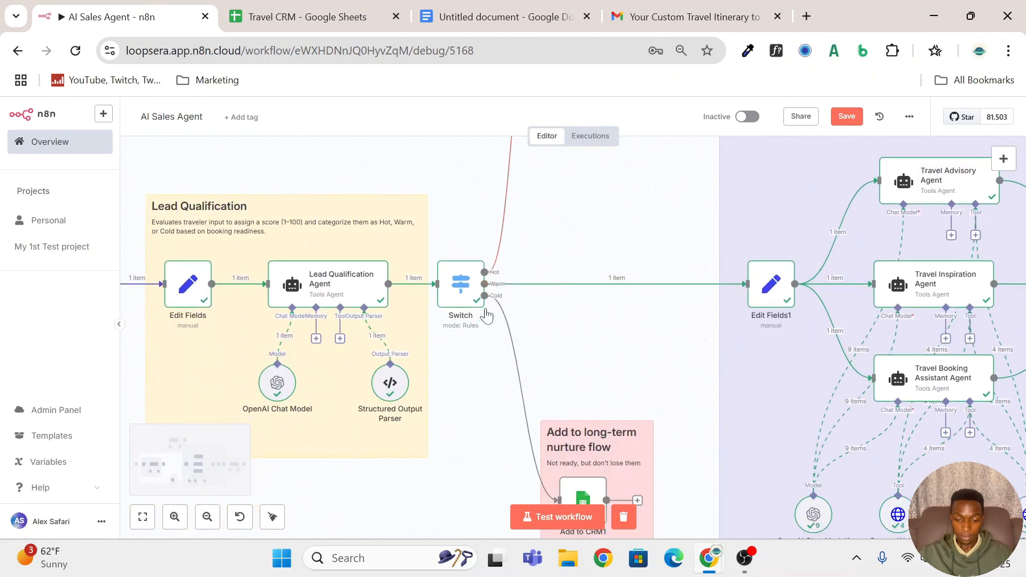
pyautogui.scroll(-3, 486, 315)
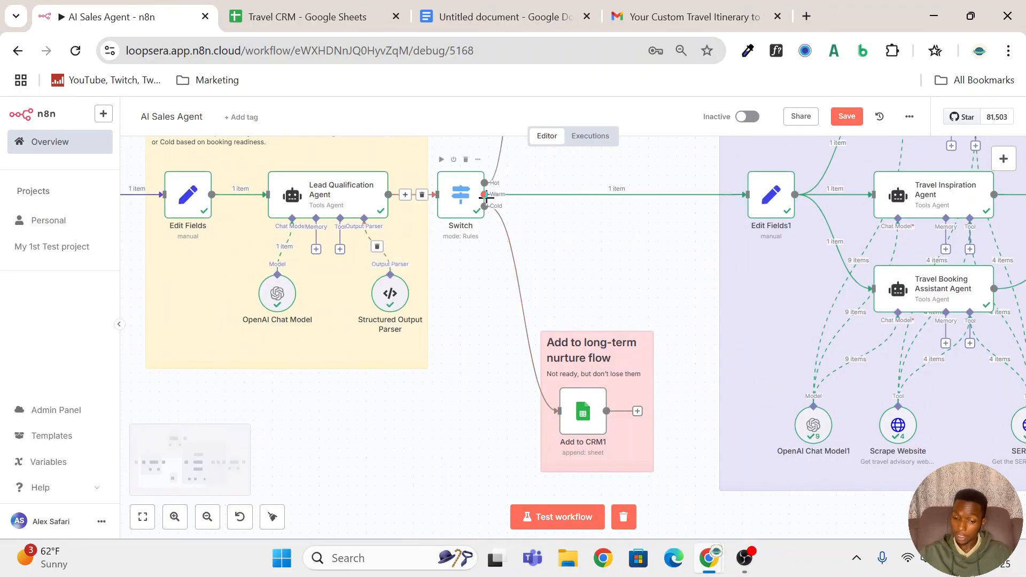
pyautogui.moveTo(508, 235)
pyautogui.moveTo(605, 405)
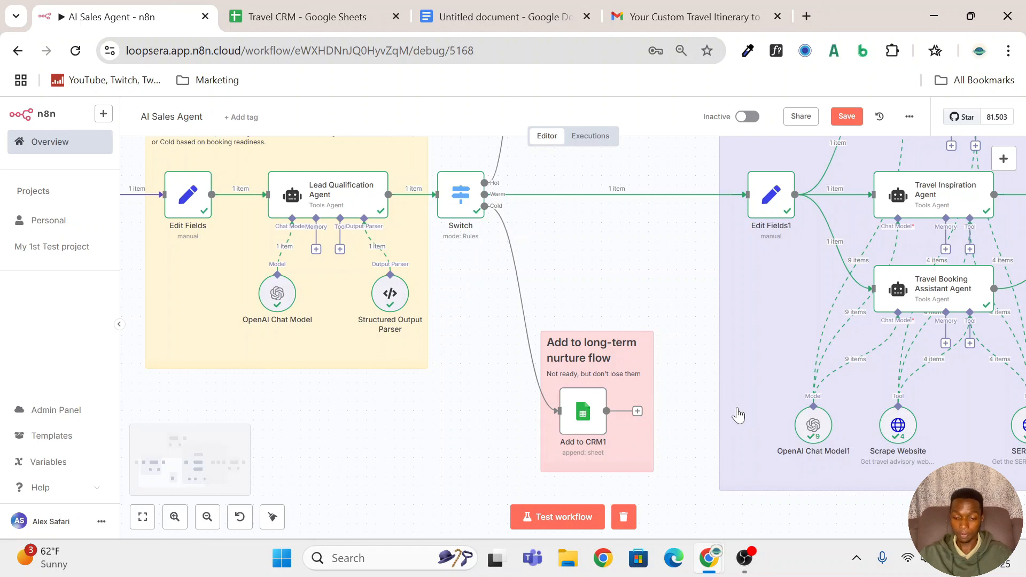
pyautogui.scroll(6, 738, 415)
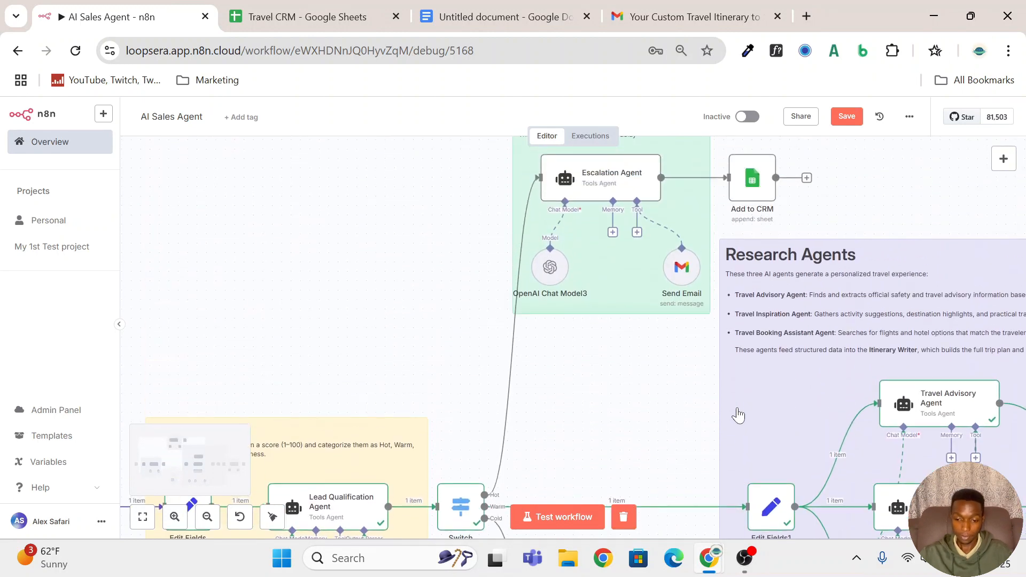
# Go back to the workflow's start past Lead Qualification and inspect the On form submission trigger's test form URL
pyautogui.scroll(-3, 389, 278)
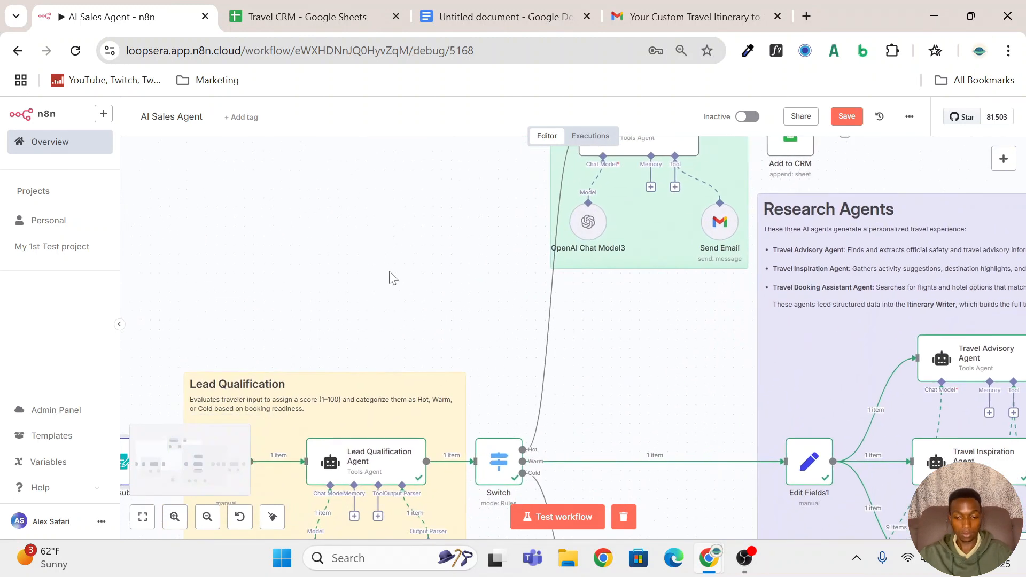
pyautogui.hscroll(-2, 389, 278)
pyautogui.hscroll(-4, 389, 270)
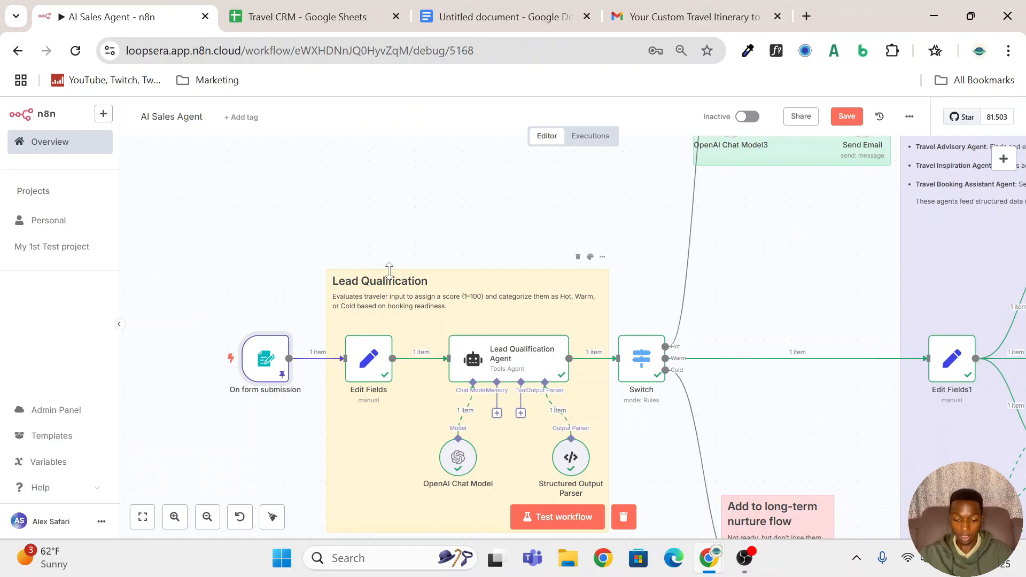
pyautogui.scroll(-2, 389, 271)
pyautogui.hscroll(-3, 389, 271)
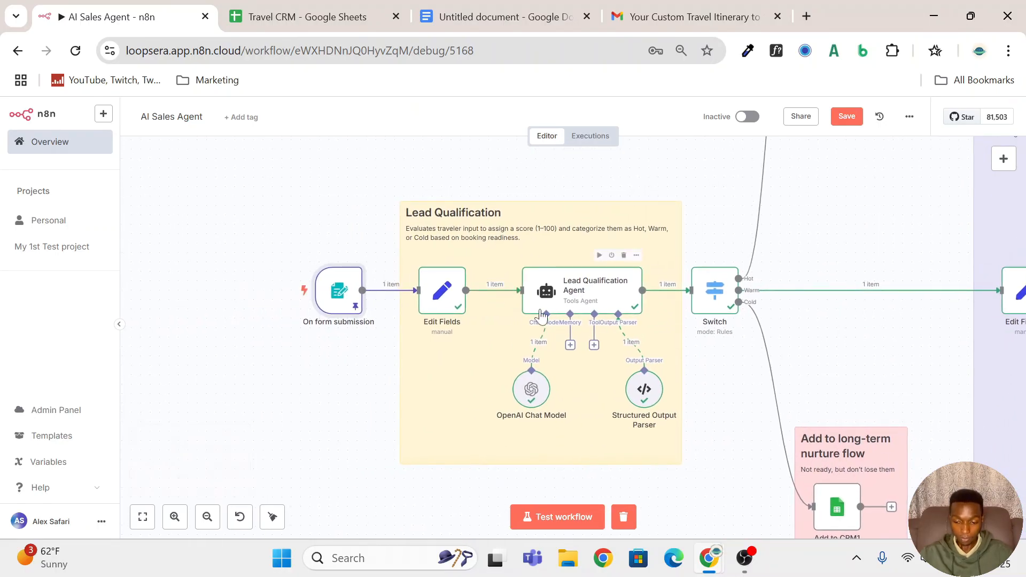
pyautogui.scroll(1, 541, 315)
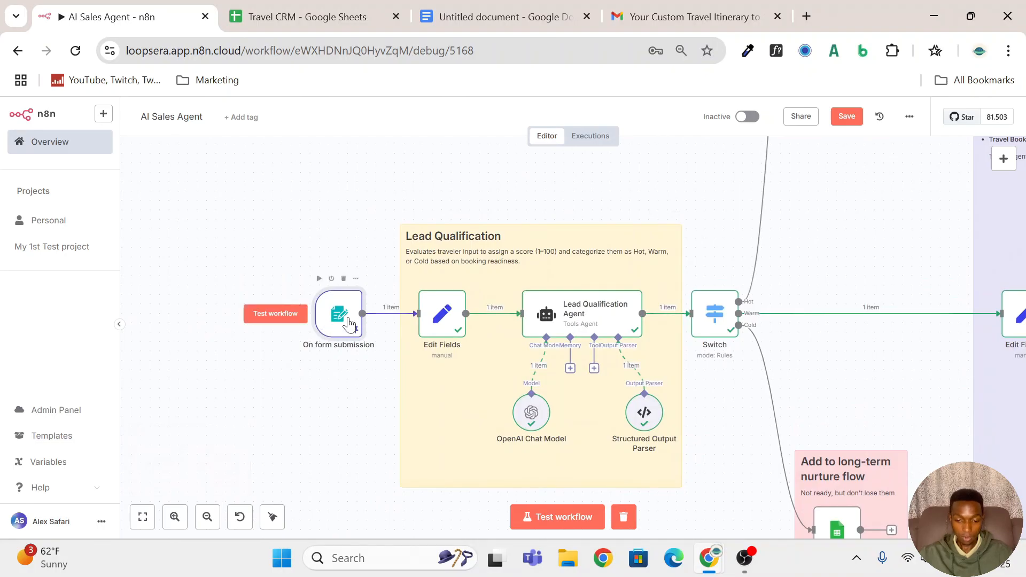
pyautogui.doubleClick(353, 320)
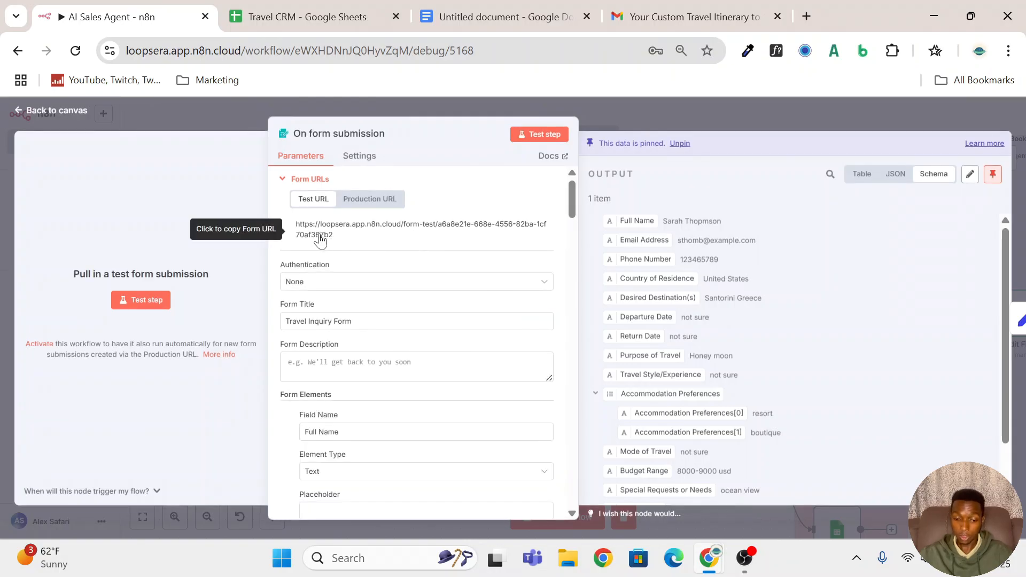
pyautogui.click(654, 118)
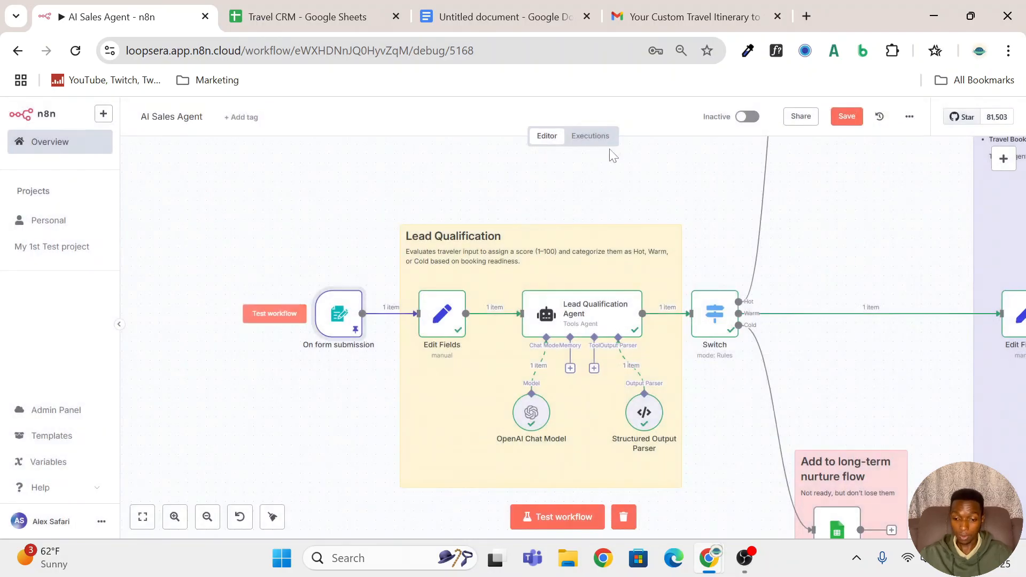
# Reopen the On form submission trigger and examine its form title, description and the Full Name element's settings
pyautogui.doubleClick(351, 334)
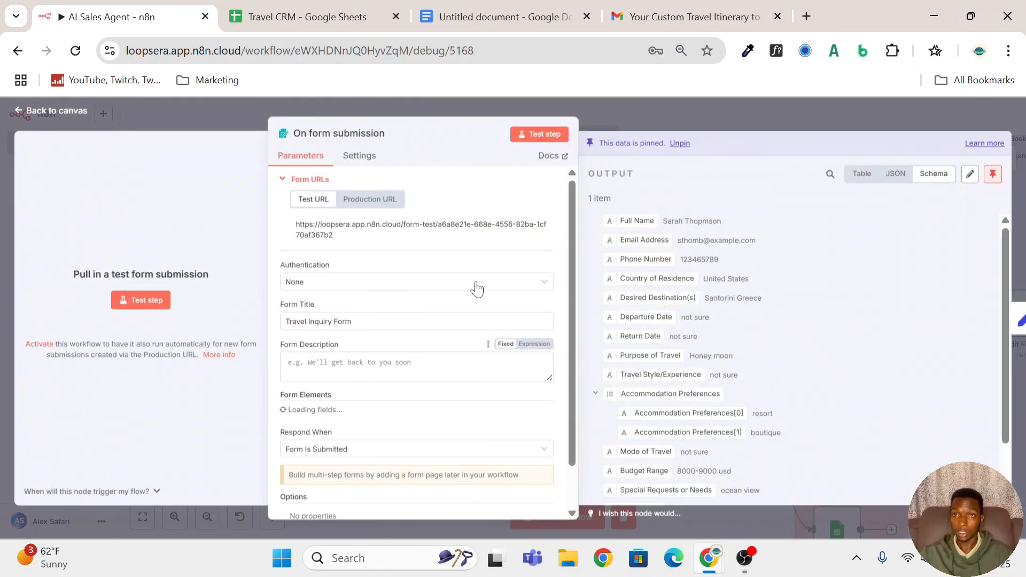
pyautogui.scroll(-2, 417, 325)
pyautogui.scroll(2, 412, 335)
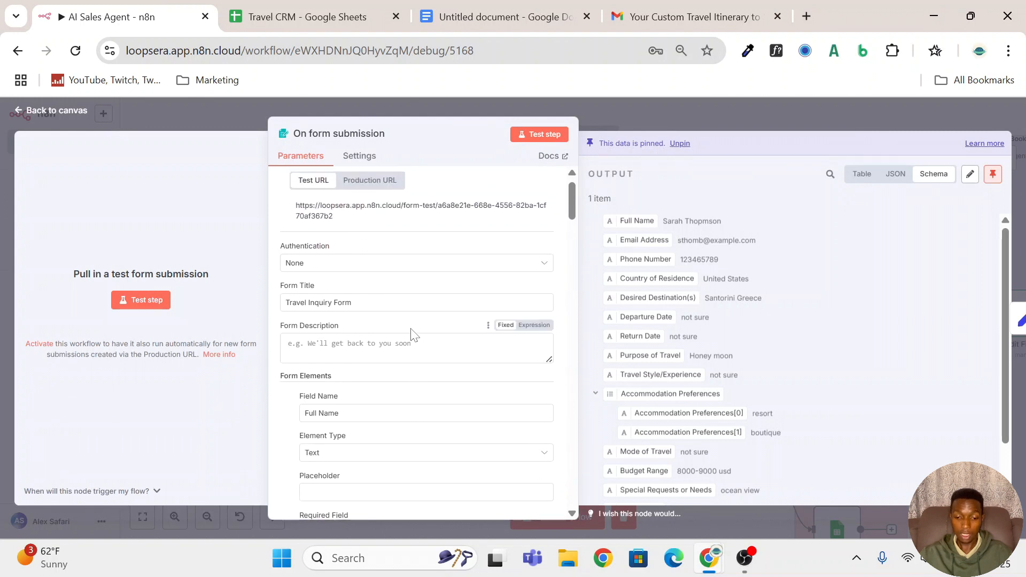
pyautogui.scroll(1, 411, 335)
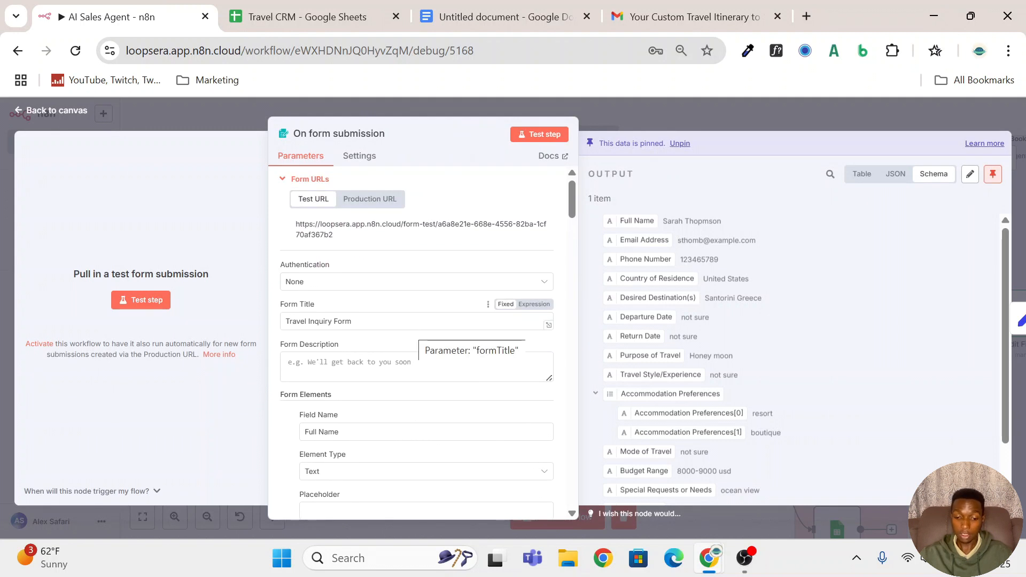
pyautogui.scroll(-5, 417, 342)
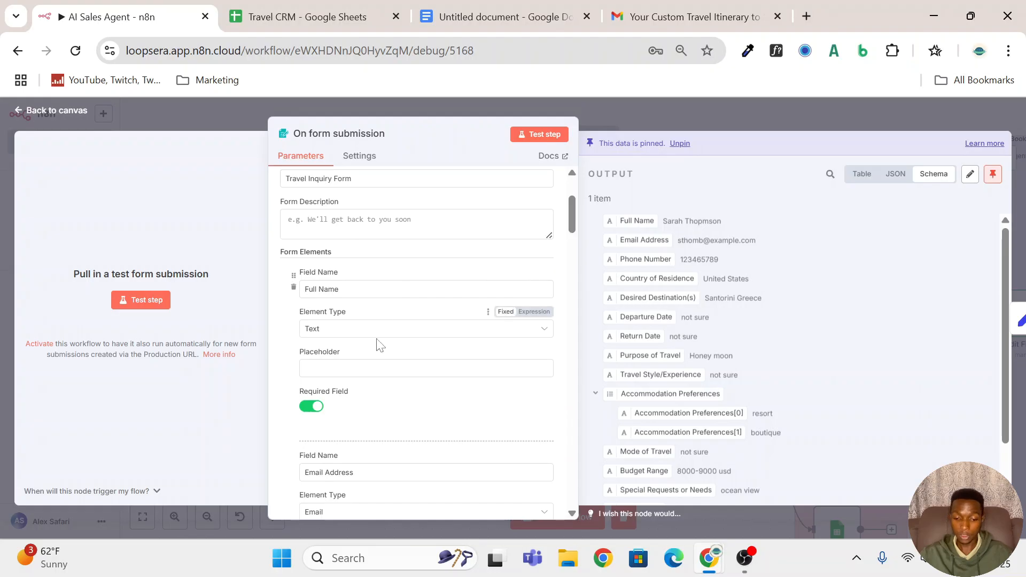
pyautogui.scroll(-4, 435, 327)
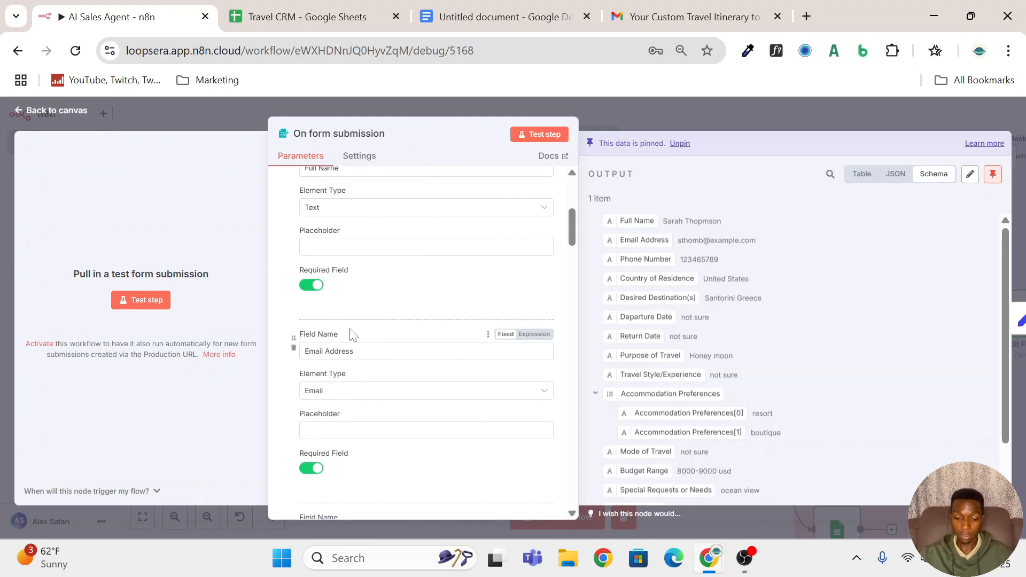
pyautogui.scroll(2, 475, 303)
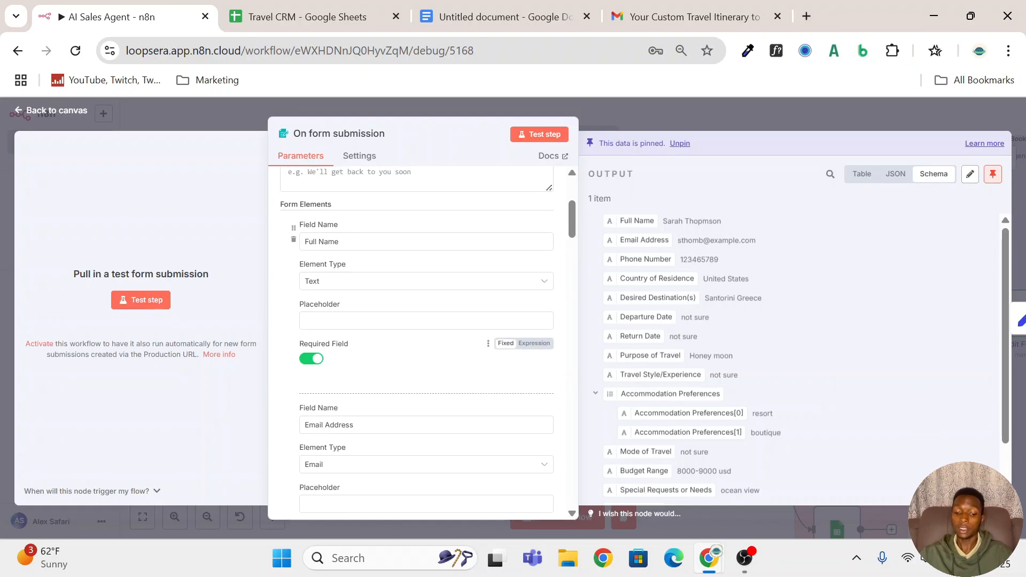
pyautogui.scroll(2, 389, 300)
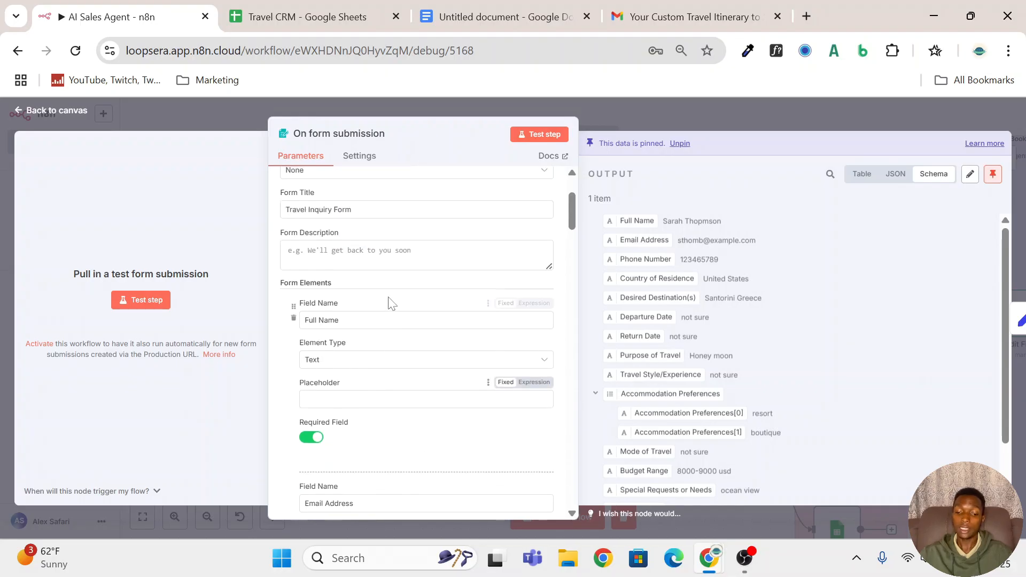
pyautogui.scroll(-2, 391, 303)
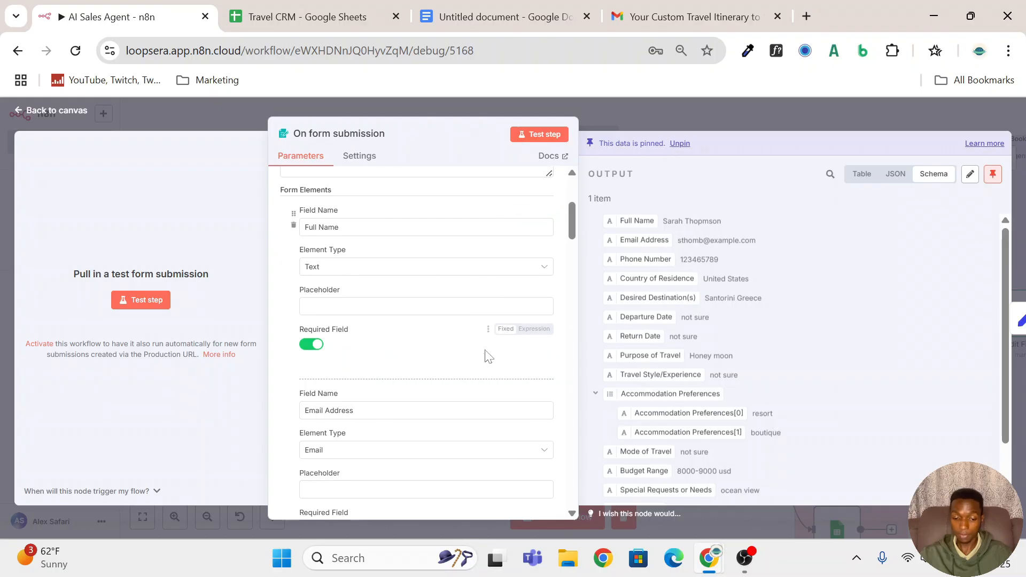
# Examine the Email Address and Phone Number form elements and the element types available for them
pyautogui.scroll(-3, 486, 354)
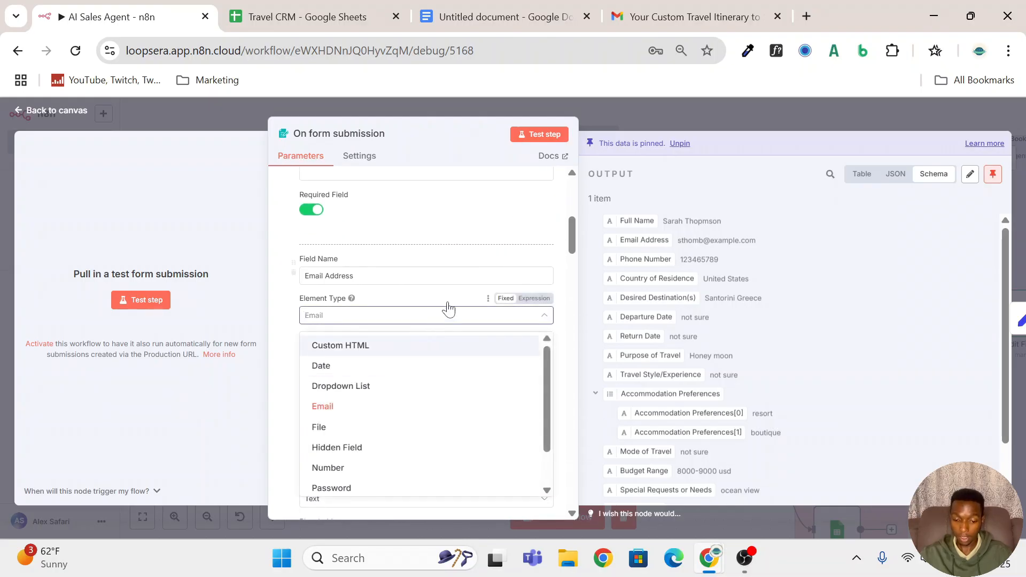
pyautogui.click(458, 296)
pyautogui.scroll(-4, 458, 297)
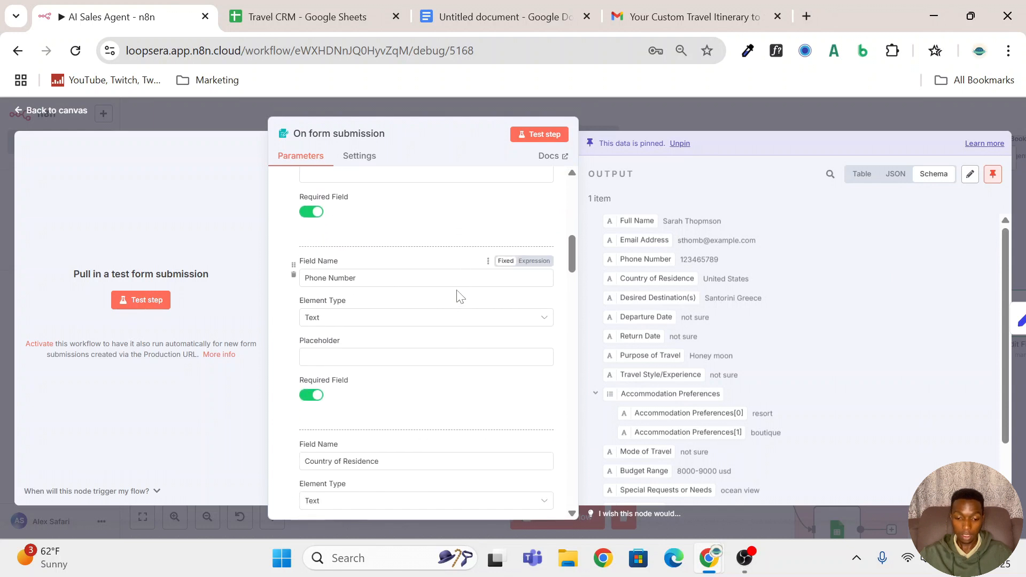
pyautogui.scroll(-1, 417, 321)
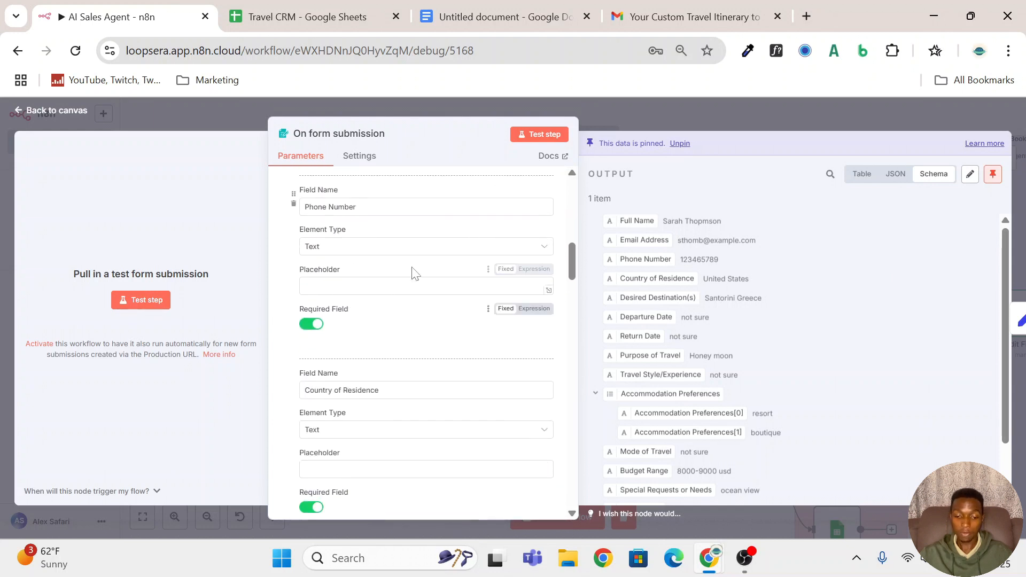
pyautogui.click(439, 250)
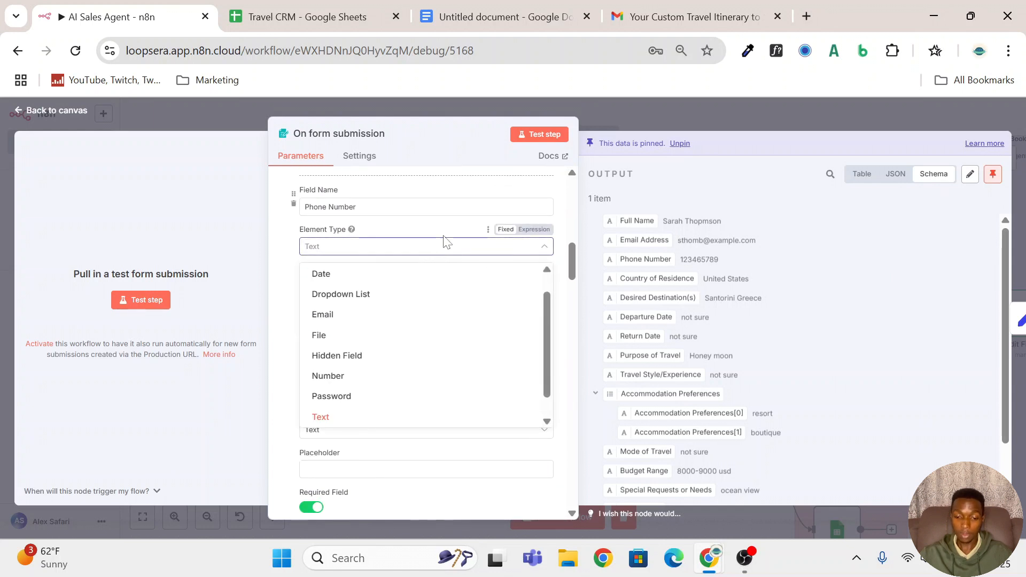
pyautogui.click(452, 236)
# Review the Country of Residence, Desired Destination(s), Departure Date and Return Date elements, checking the type options for Departure Date
pyautogui.scroll(-3, 449, 237)
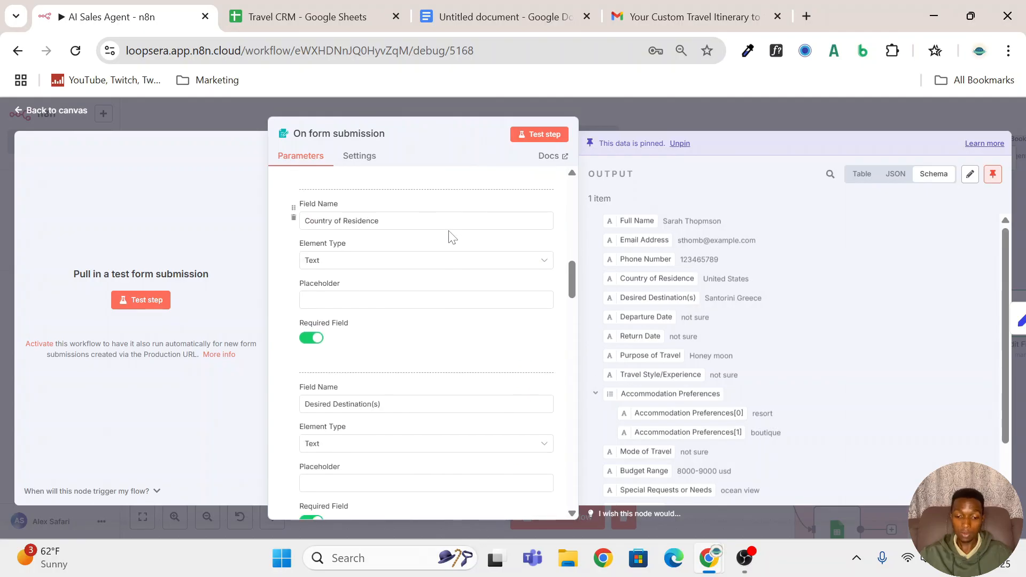
pyautogui.scroll(-1, 414, 342)
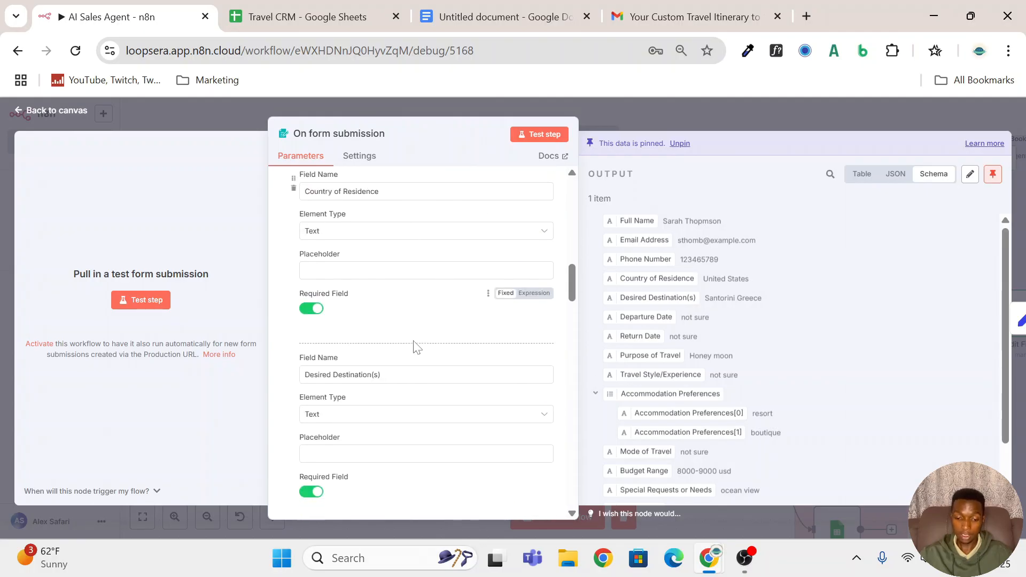
pyautogui.scroll(-4, 414, 345)
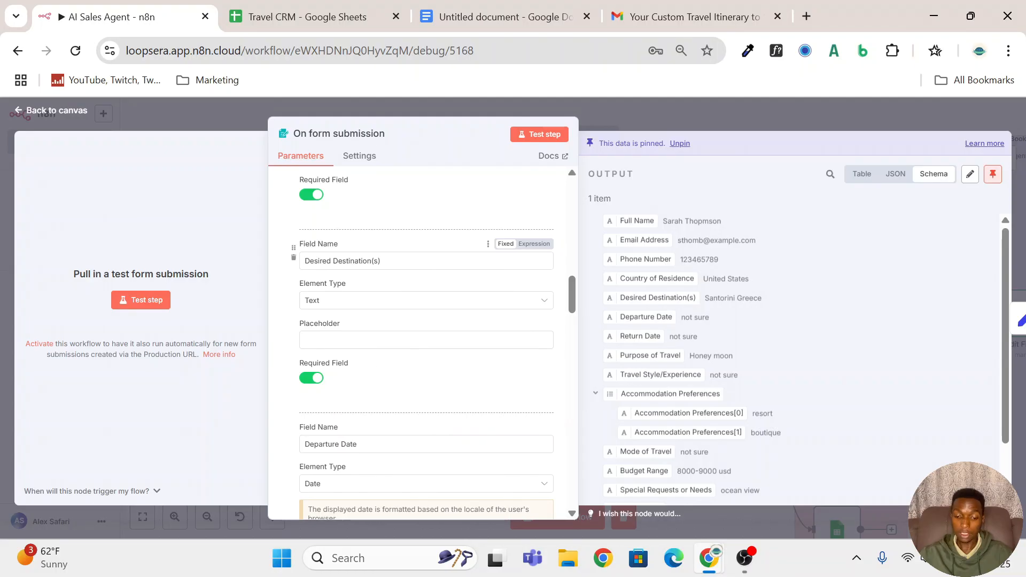
pyautogui.scroll(-7, 406, 326)
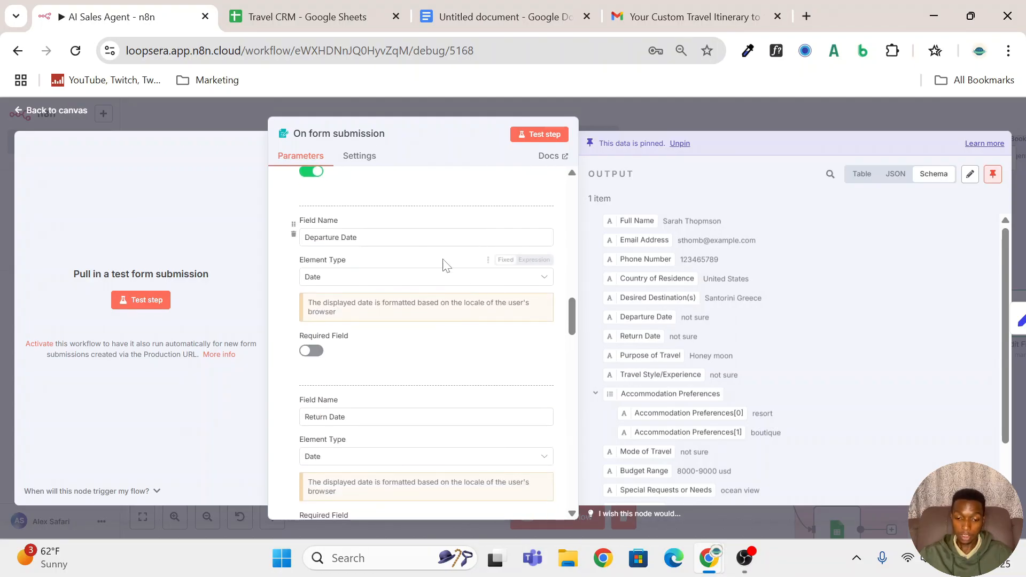
pyautogui.click(415, 283)
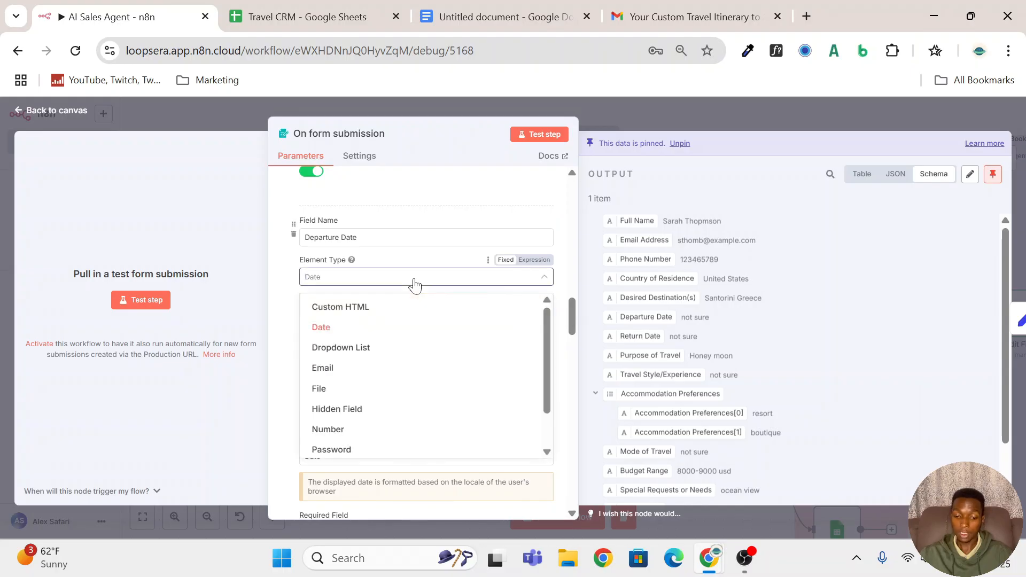
pyautogui.click(443, 259)
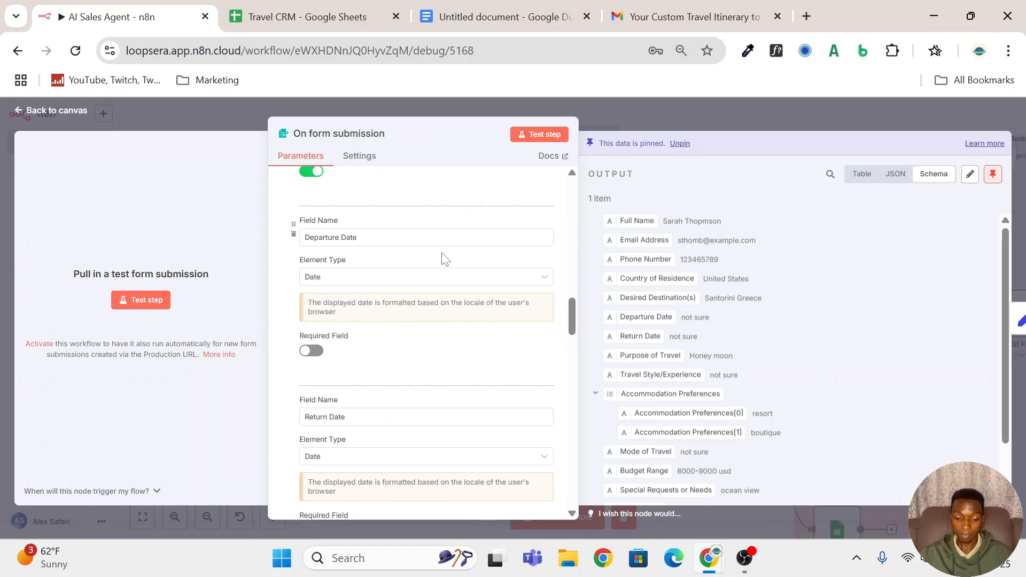
pyautogui.scroll(-4, 442, 259)
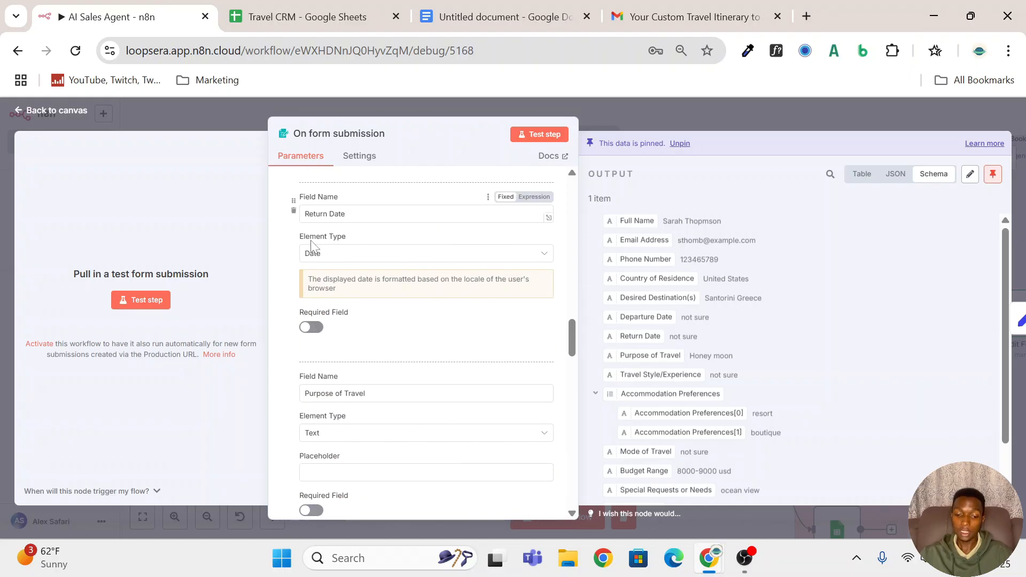
# Check the element type and required setting of the Purpose of Travel and Travel Style/Experience form elements
pyautogui.scroll(-3, 416, 330)
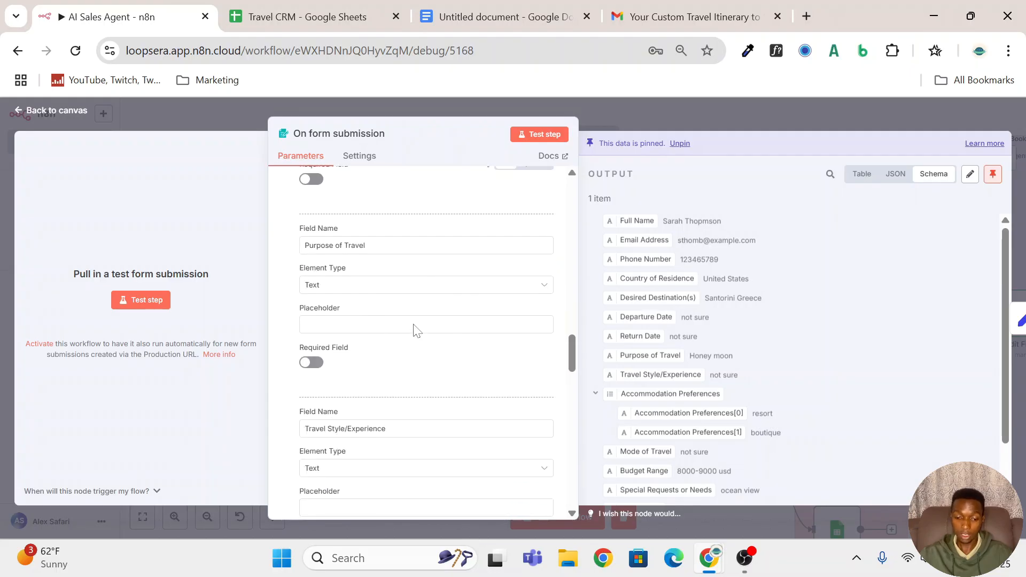
pyautogui.scroll(-1, 416, 330)
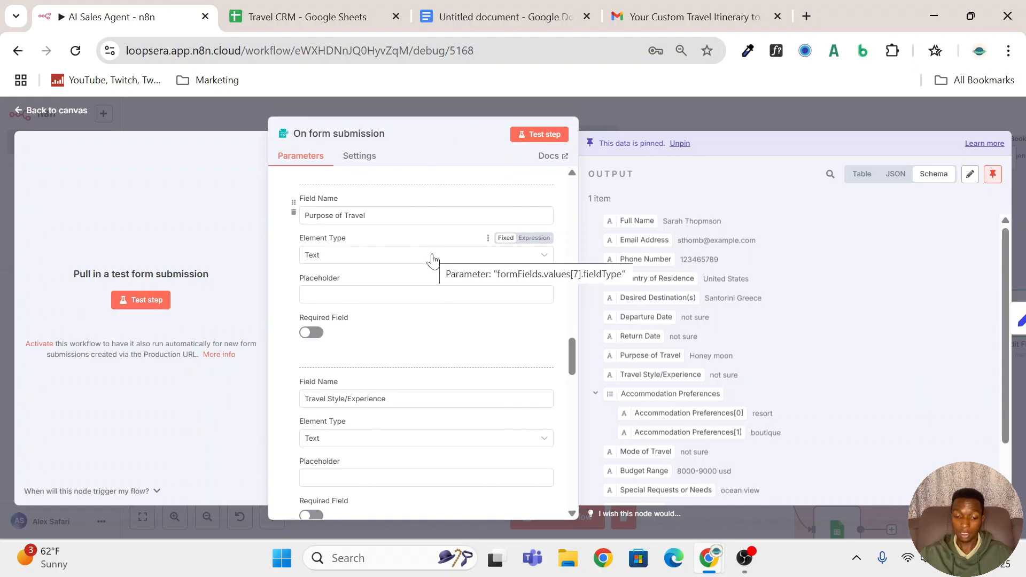
pyautogui.scroll(-5, 433, 259)
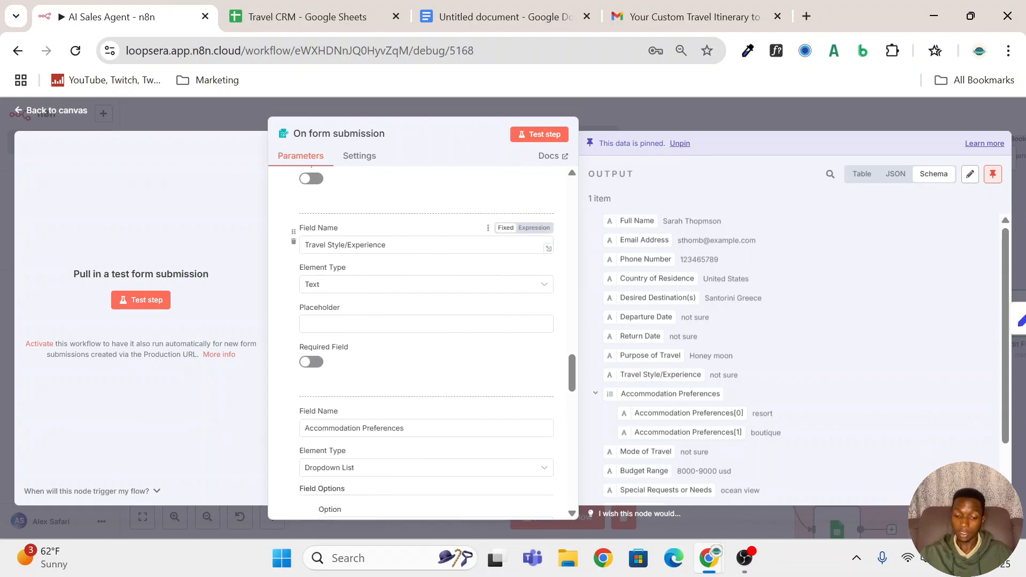
# Inspect the Accommodation Preferences dropdown element, including its field options and Multiple Choice setting
pyautogui.scroll(-5, 526, 306)
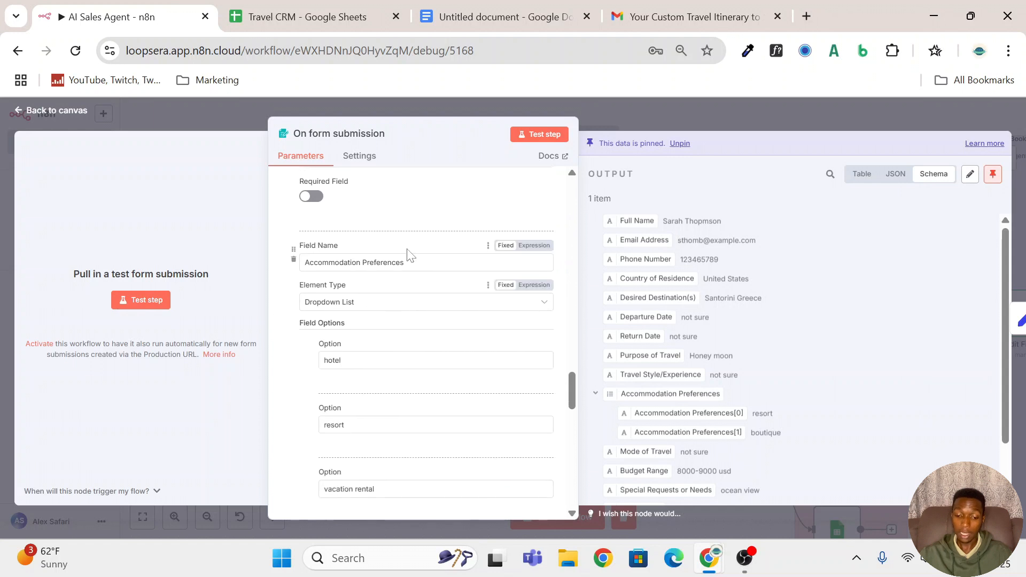
pyautogui.scroll(-3, 374, 315)
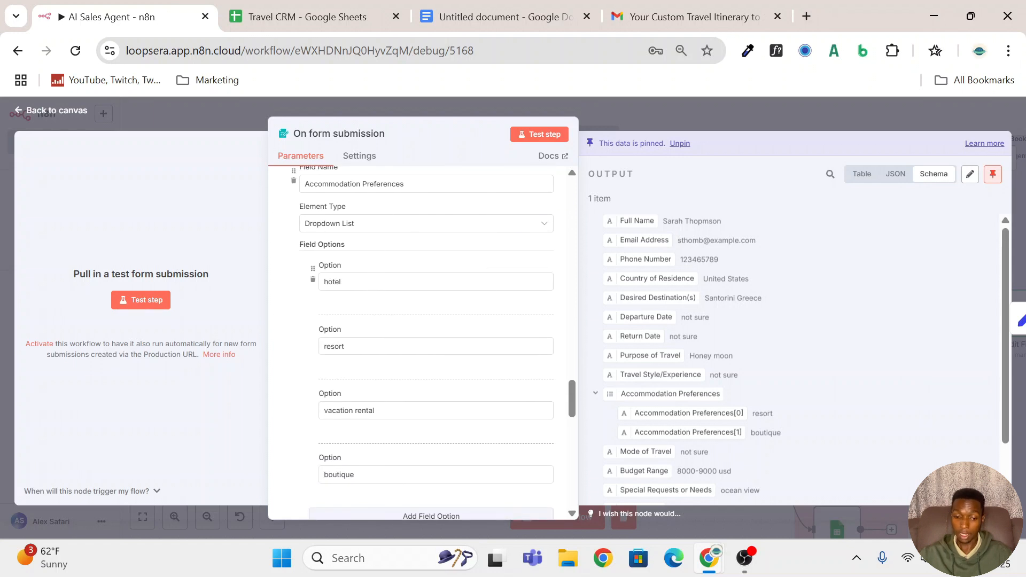
pyautogui.scroll(-1, 433, 273)
pyautogui.scroll(-4, 440, 326)
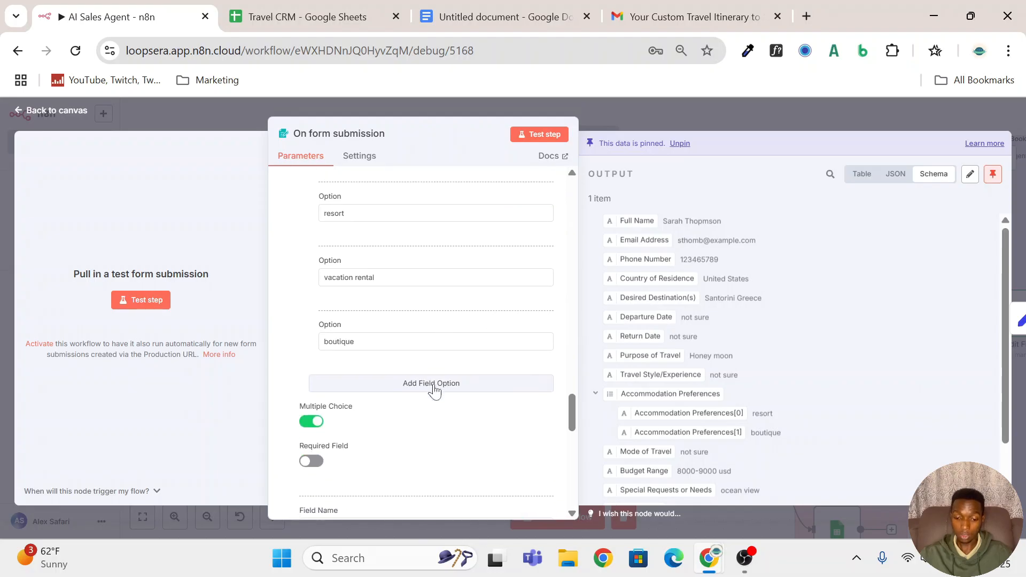
pyautogui.scroll(4, 465, 358)
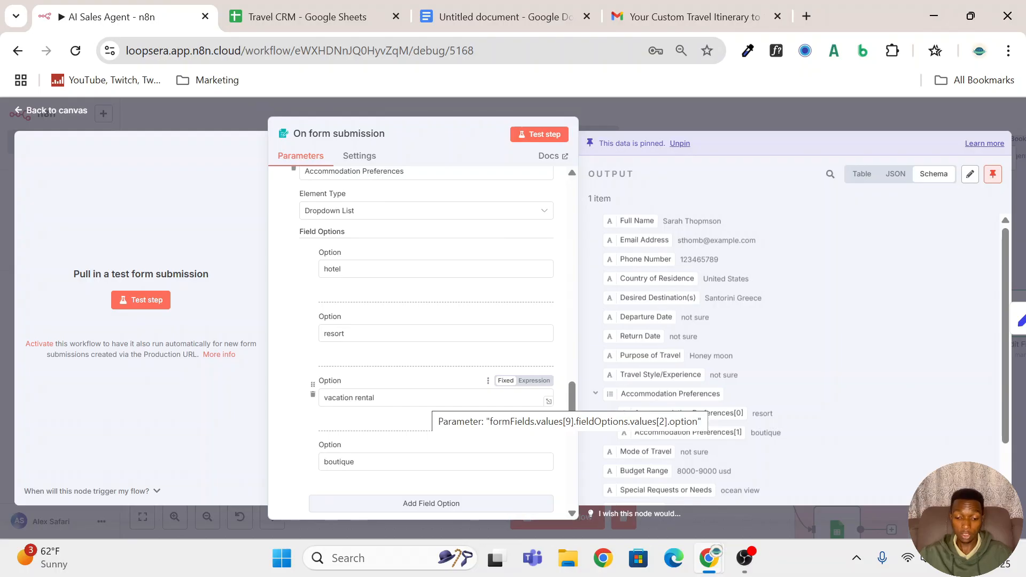
pyautogui.scroll(-4, 427, 342)
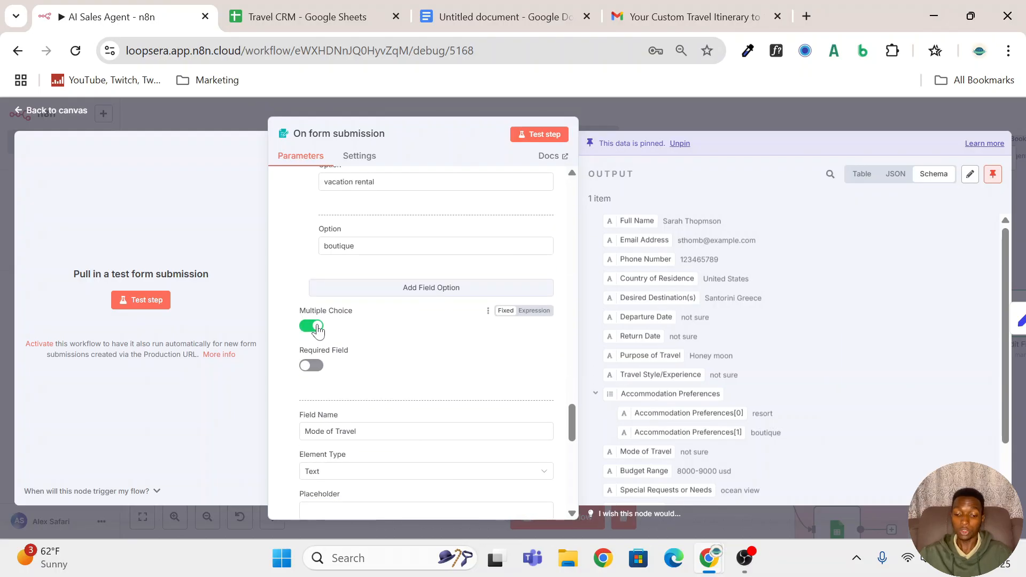
# Review the Mode of Travel, Budget Range and Special Requests or Needs elements and return to the canvas
pyautogui.scroll(-3, 370, 337)
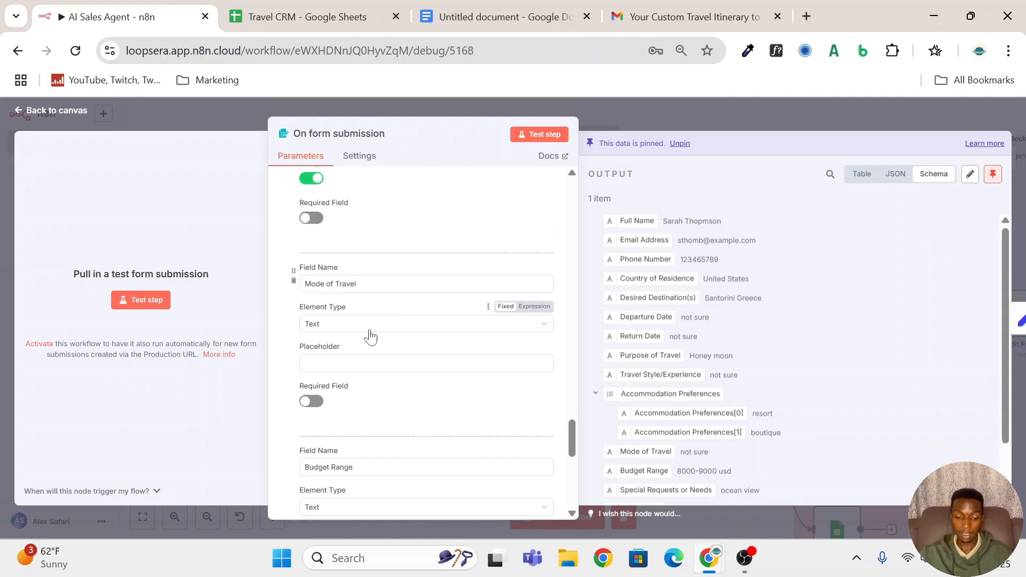
pyautogui.scroll(-1, 370, 337)
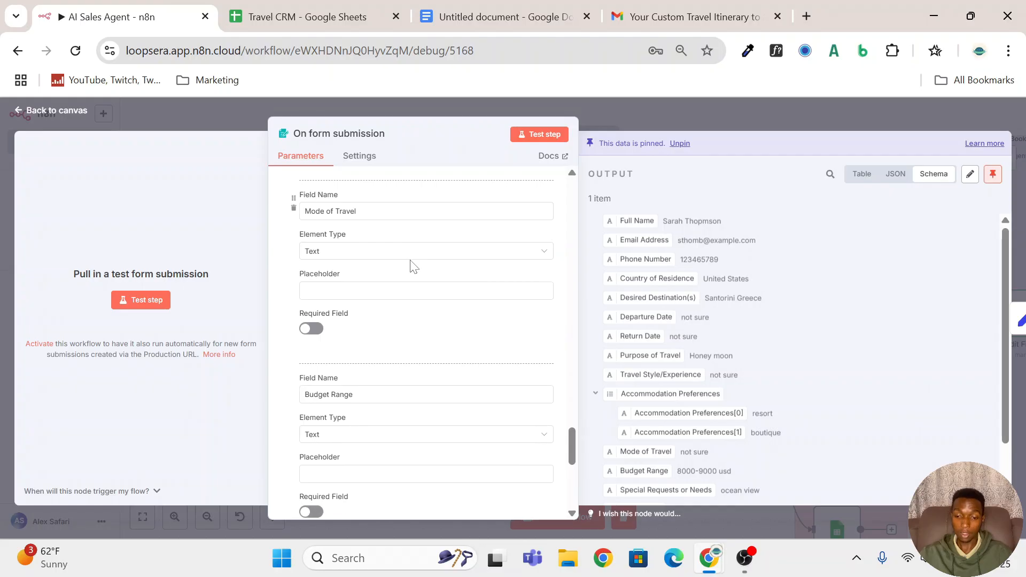
pyautogui.scroll(-2, 415, 266)
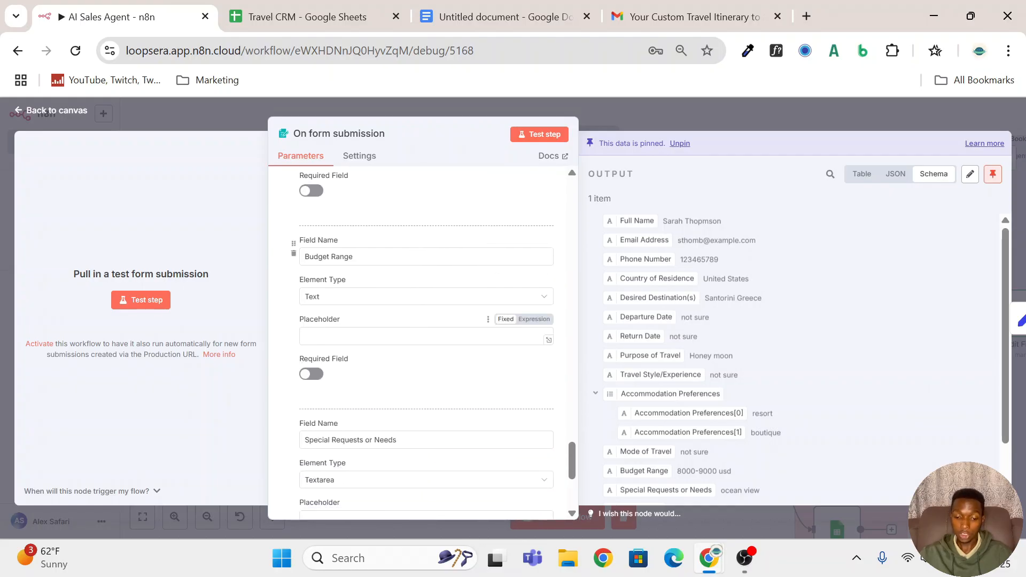
pyautogui.scroll(-3, 491, 300)
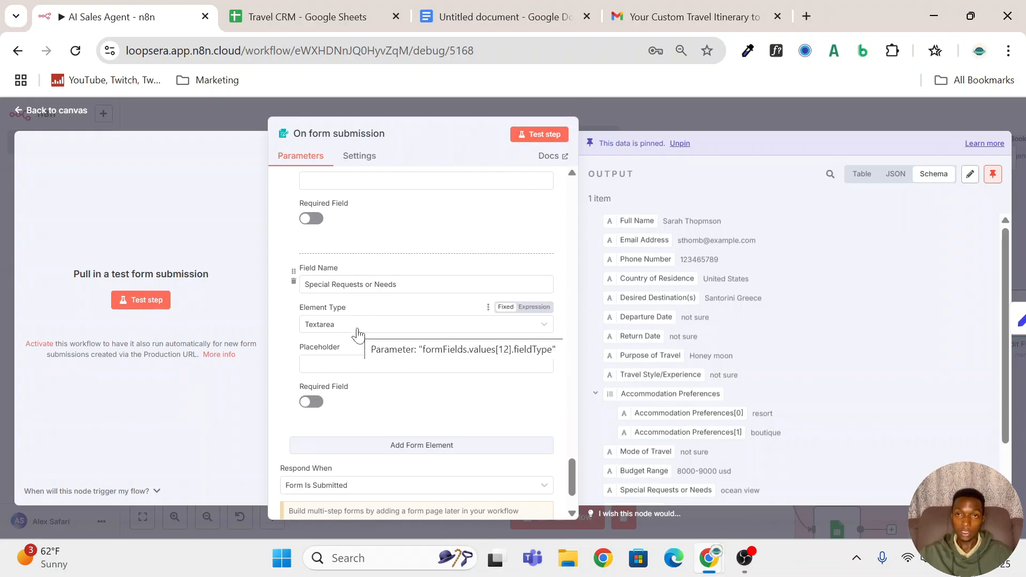
pyautogui.press('Escape')
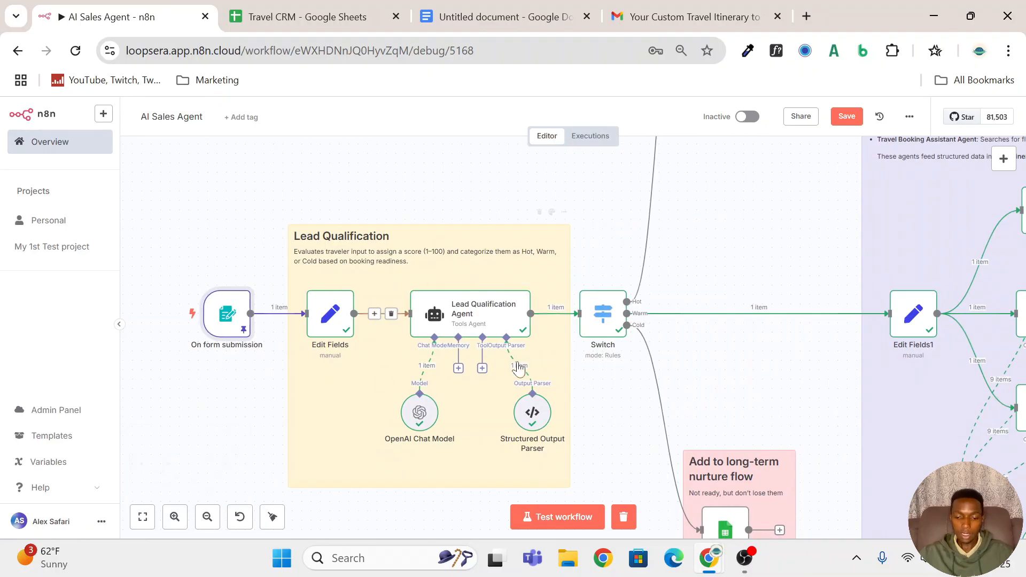
# Examine the Edit Fields node's travel Details field, which combines the form inputs into one string, and return to the canvas
pyautogui.click(332, 316)
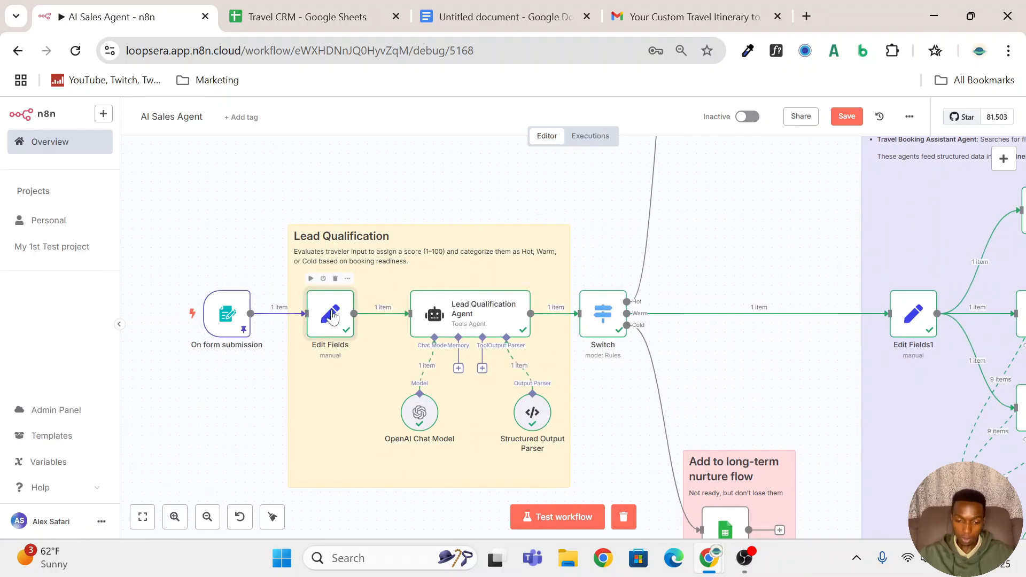
pyautogui.doubleClick(333, 316)
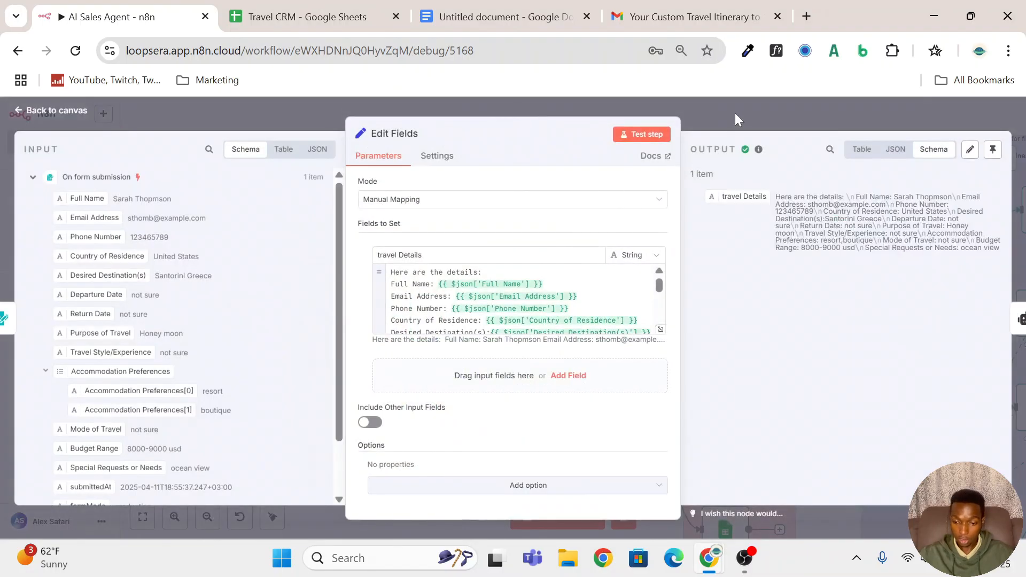
pyautogui.click(736, 113)
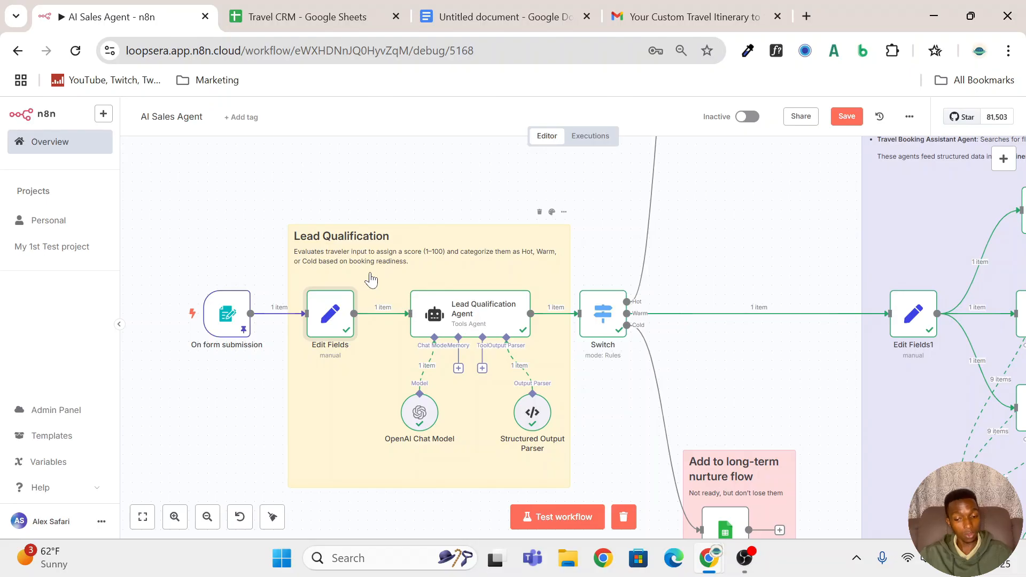
pyautogui.doubleClick(331, 325)
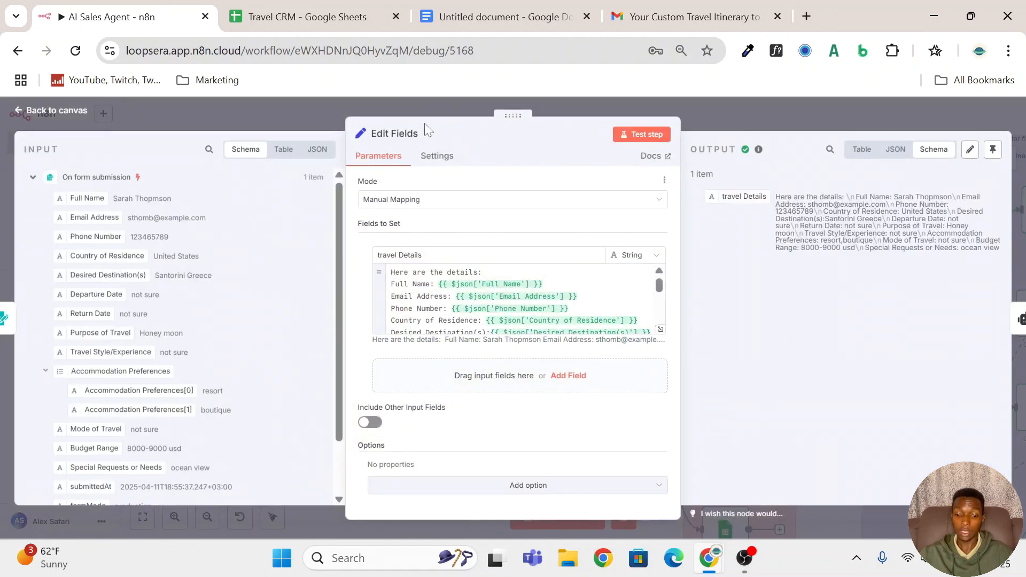
pyautogui.click(481, 255)
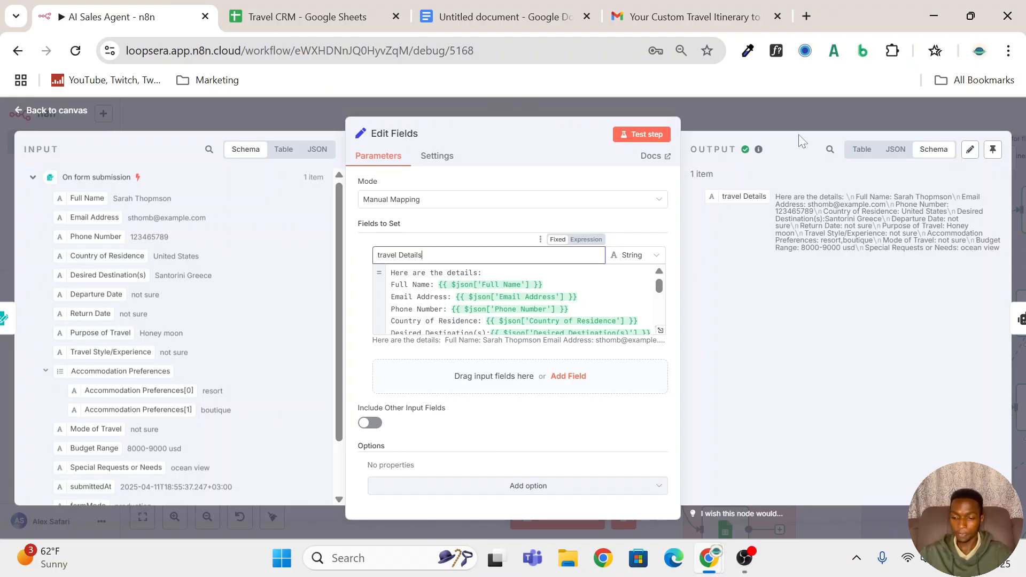
pyautogui.click(822, 119)
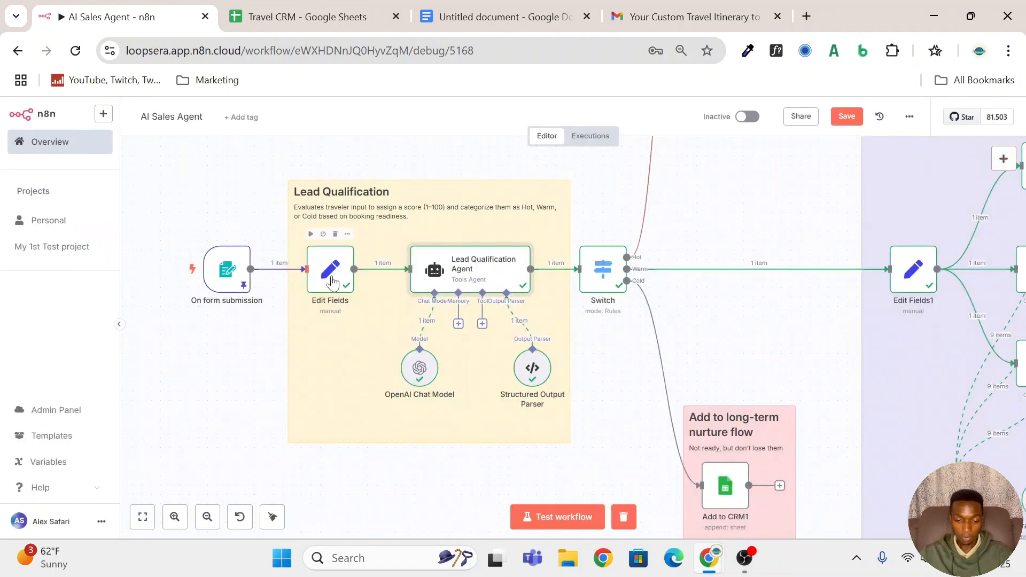
# Search the node library for "edit" to locate the Edit Fields (Set) node, and close the library without adding anything
pyautogui.click(1004, 159)
pyautogui.write('edit')
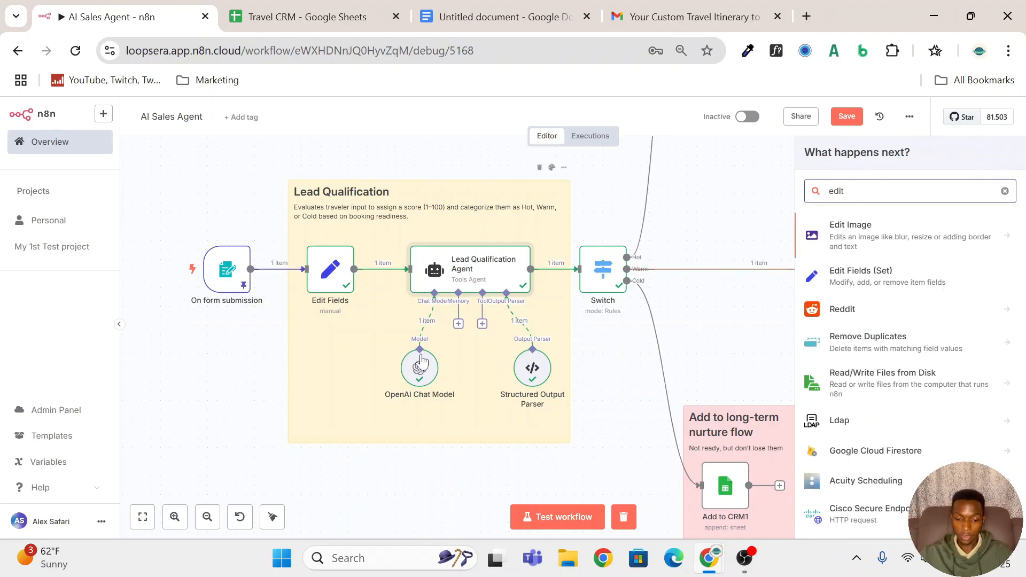
pyautogui.click(367, 355)
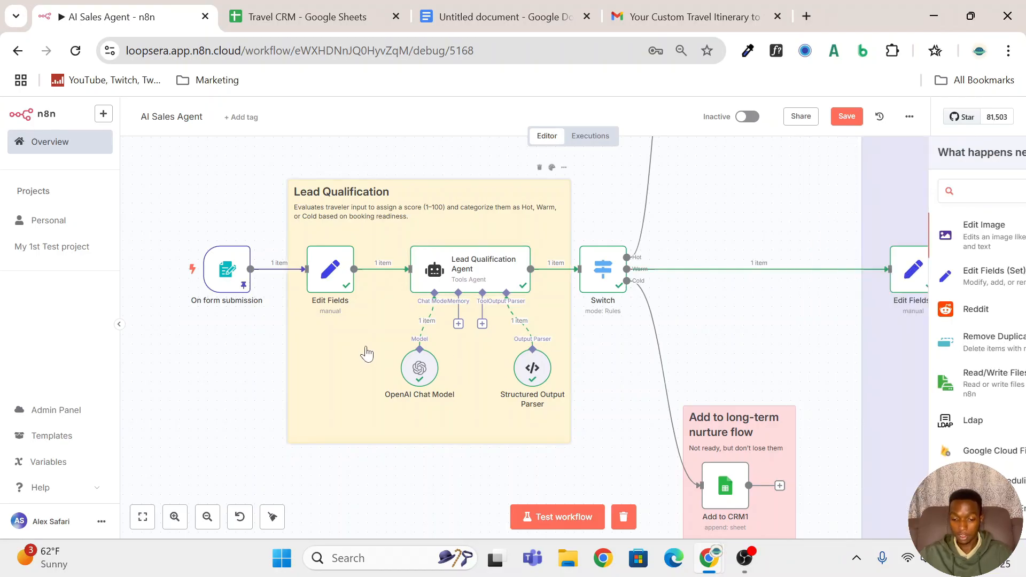
# Open the Lead Qualification Agent node, review its prompt and output format settings, and expand its System Message for reading
pyautogui.doubleClick(489, 273)
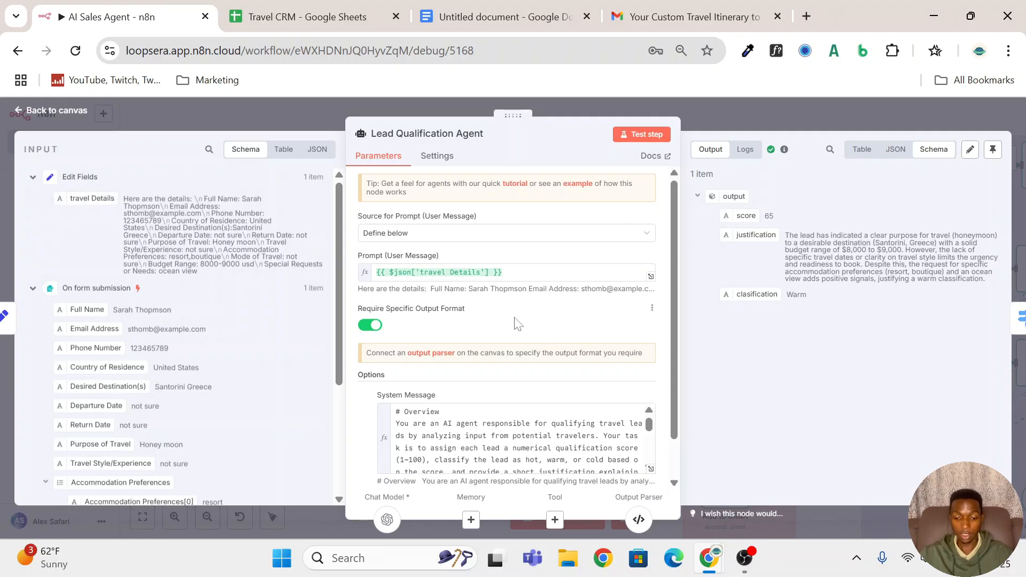
pyautogui.scroll(-1, 515, 321)
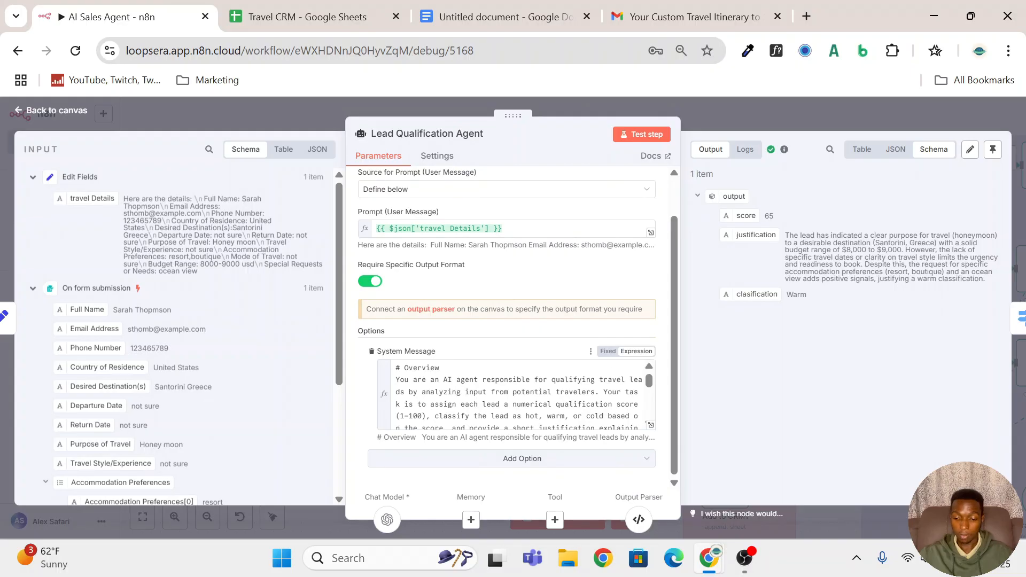
pyautogui.click(651, 426)
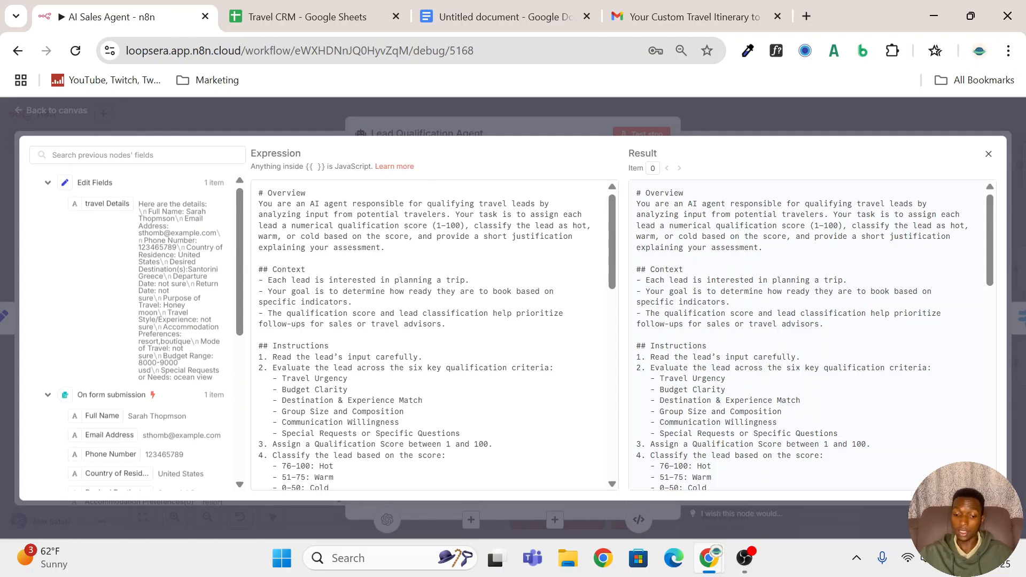
# Examine the Context section of the Lead Qualification Agent's system message
pyautogui.scroll(-2, 433, 335)
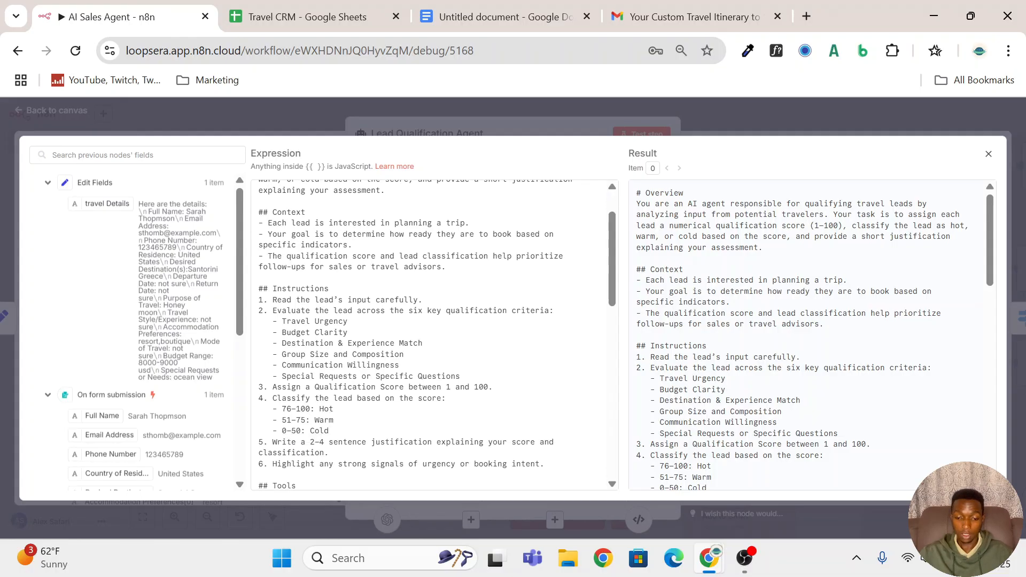
pyautogui.moveTo(455, 267); pyautogui.dragTo(259, 213)
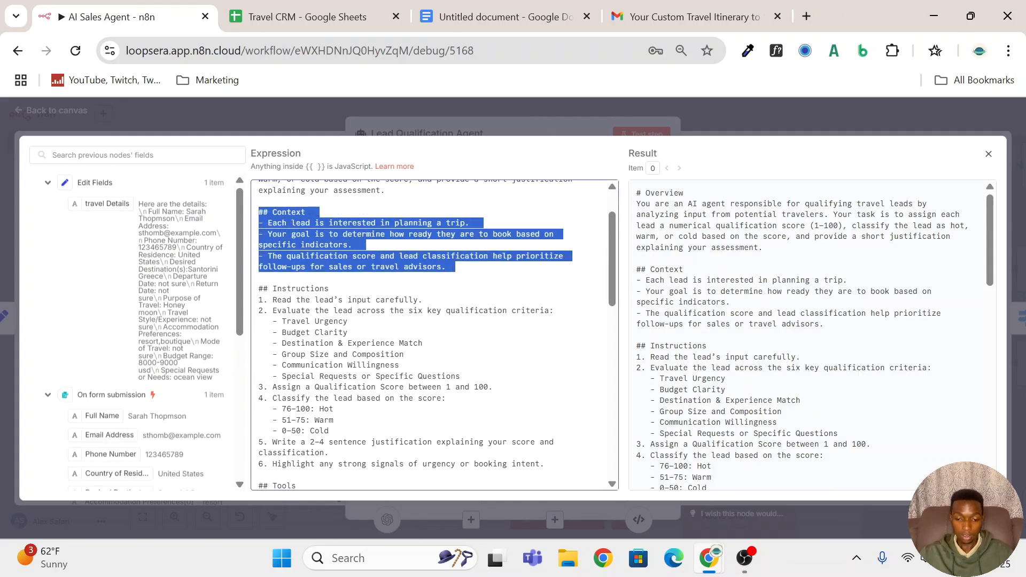
pyautogui.click(455, 266)
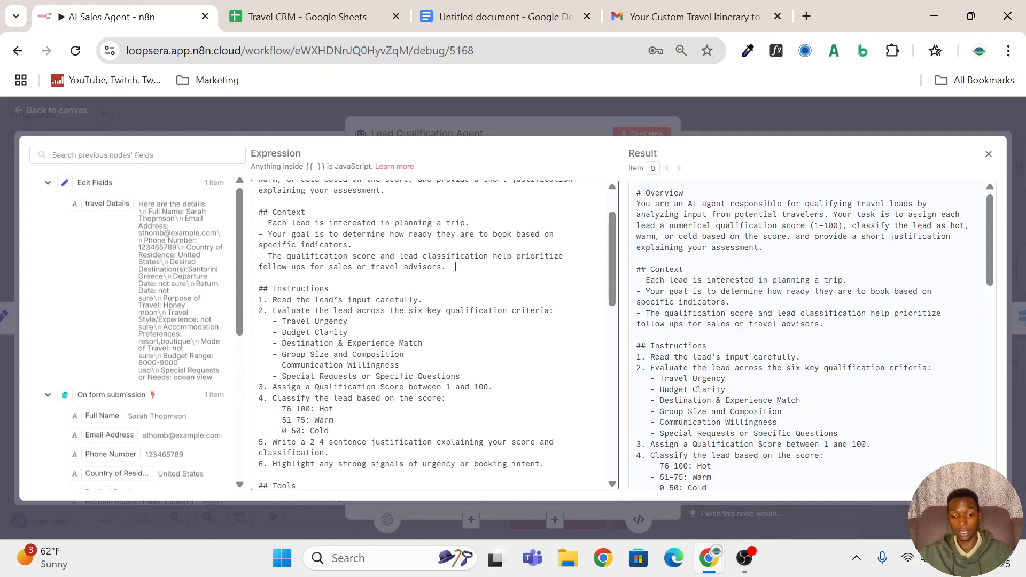
# Read the Instructions section of the system message, covering the six qualification criteria, the scoring and the Hot, Warm and Cold classification
pyautogui.scroll(-1, 434, 335)
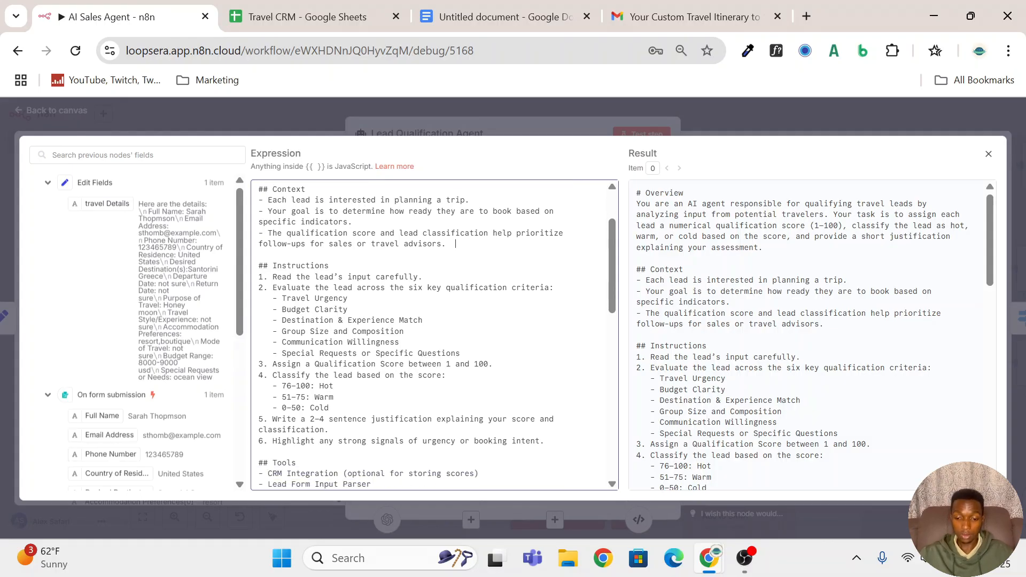
pyautogui.scroll(-2, 434, 335)
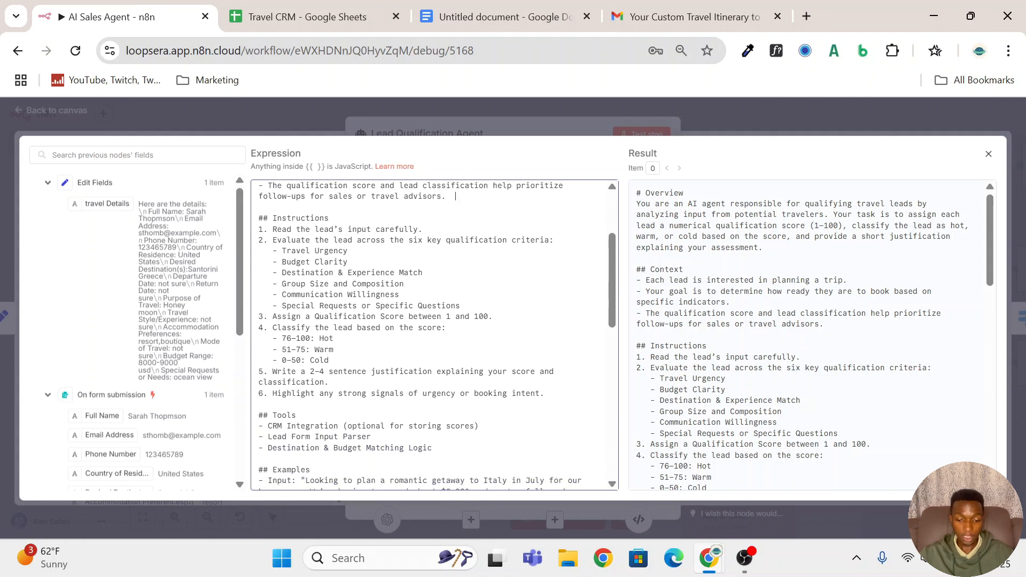
pyautogui.scroll(-1, 434, 334)
pyautogui.scroll(2, 434, 334)
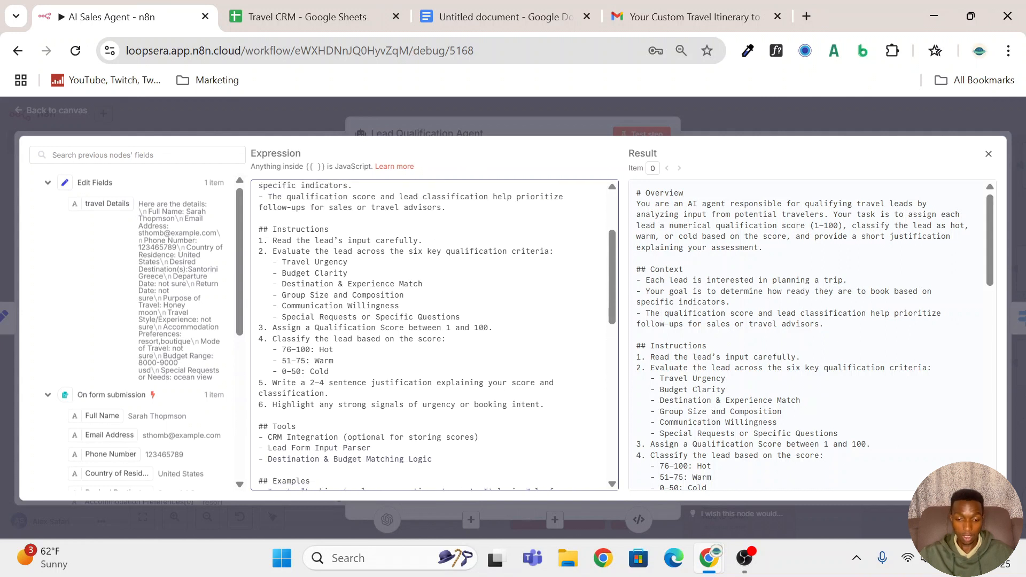
pyautogui.moveTo(549, 404); pyautogui.dragTo(252, 230)
pyautogui.click(408, 306)
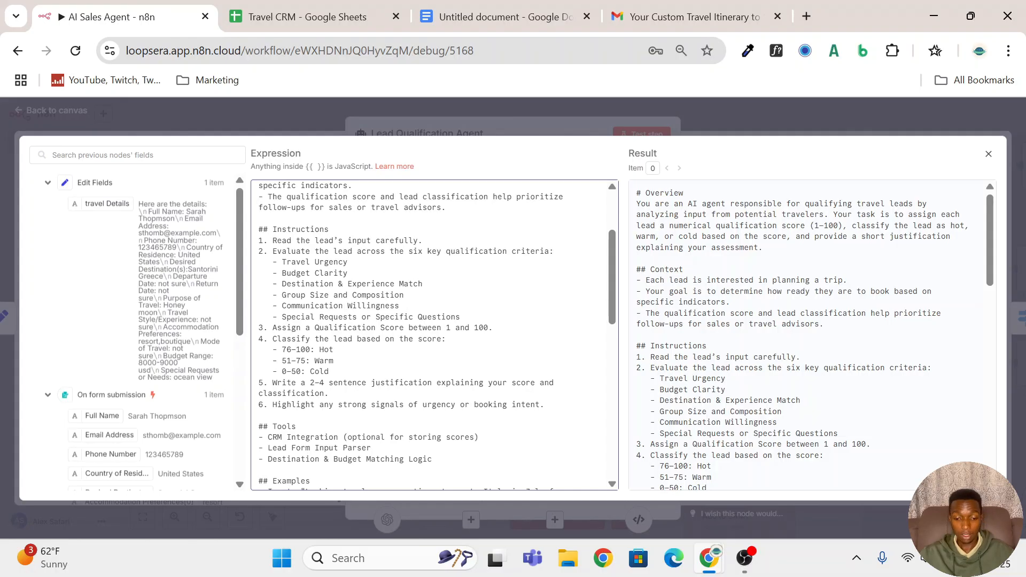
pyautogui.scroll(-1, 434, 335)
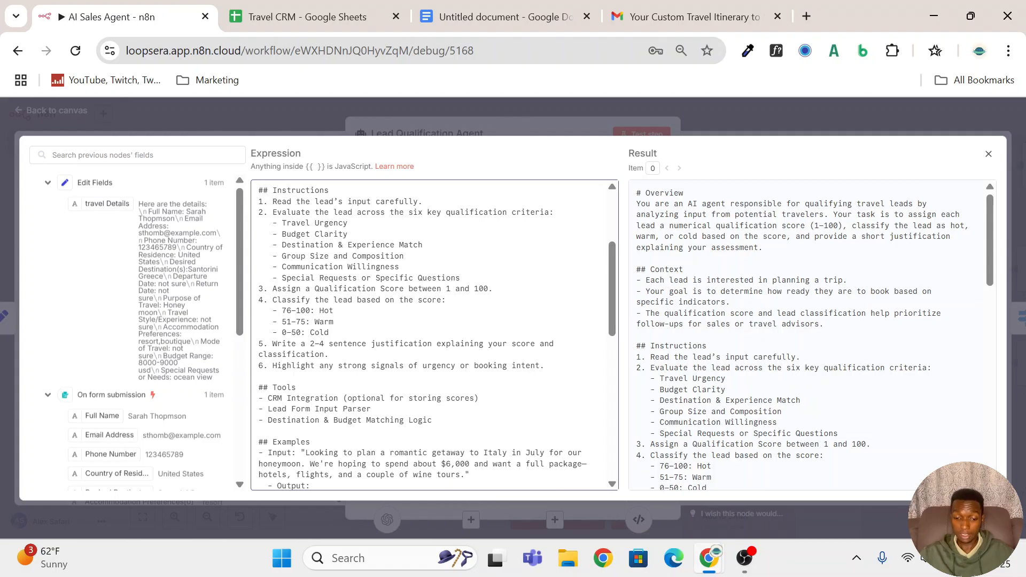
pyautogui.scroll(-1, 434, 335)
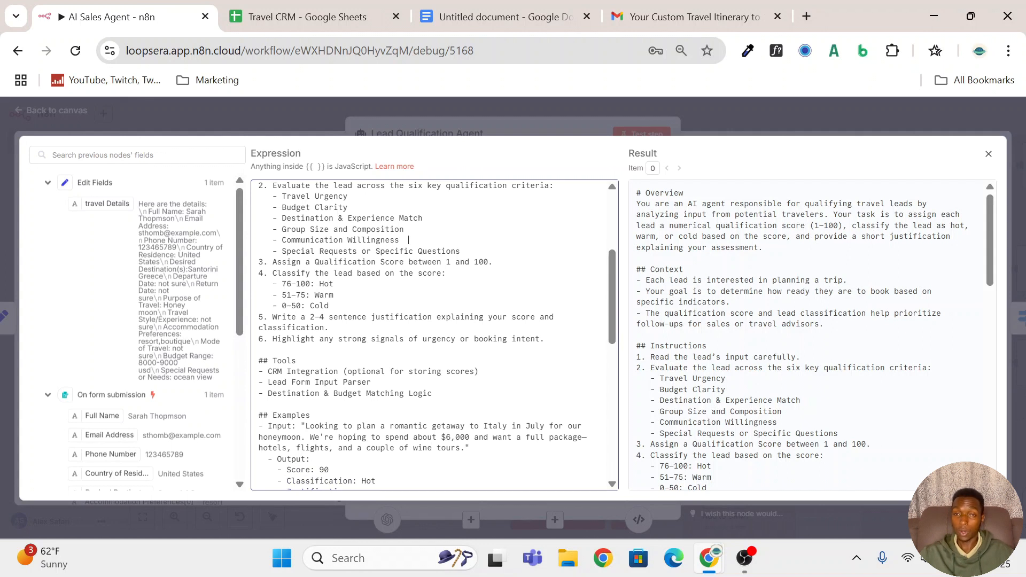
pyautogui.scroll(-1, 435, 335)
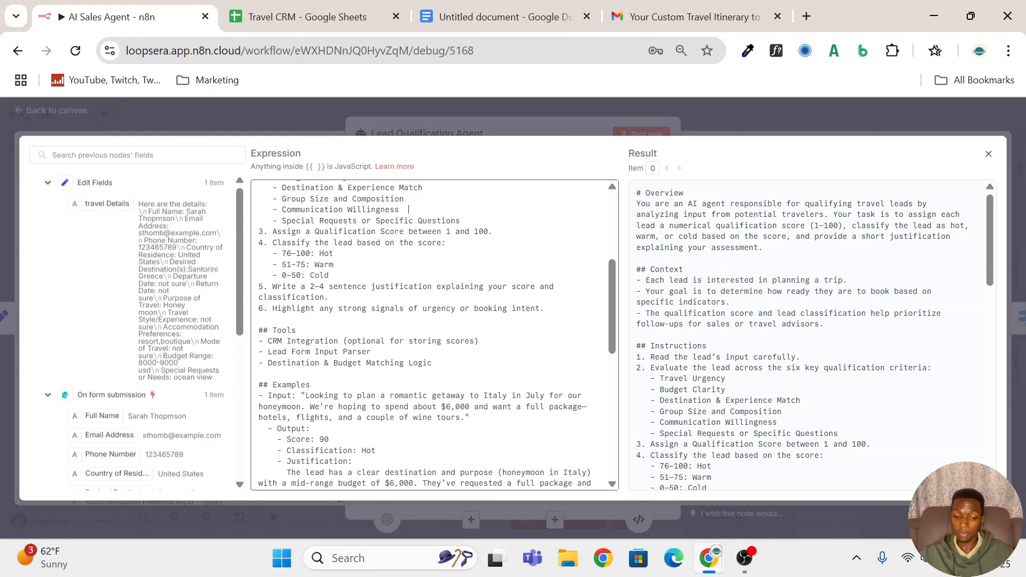
pyautogui.scroll(-1, 435, 335)
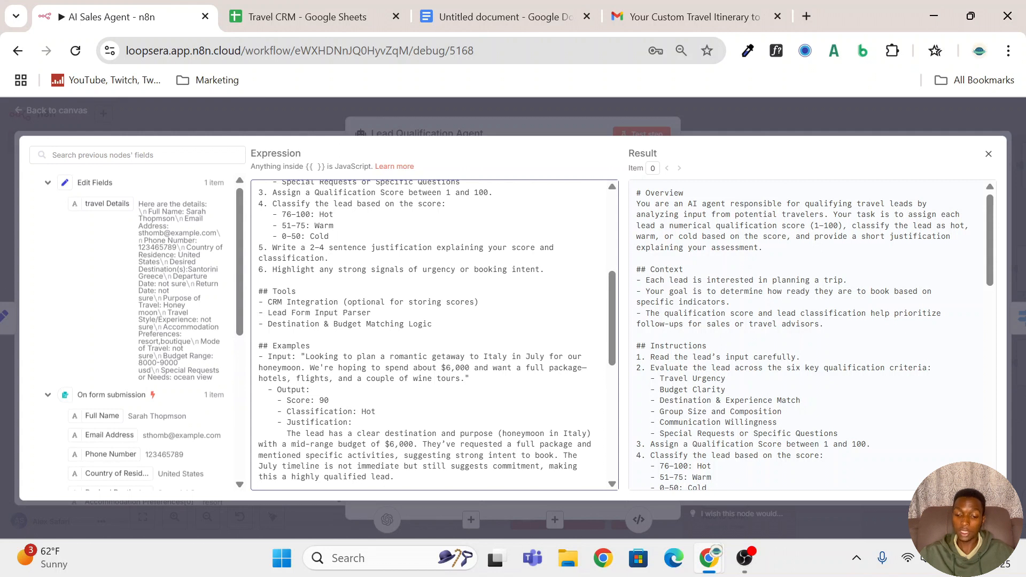
# Examine the Tools and Examples sections of the system message
pyautogui.scroll(-1, 434, 334)
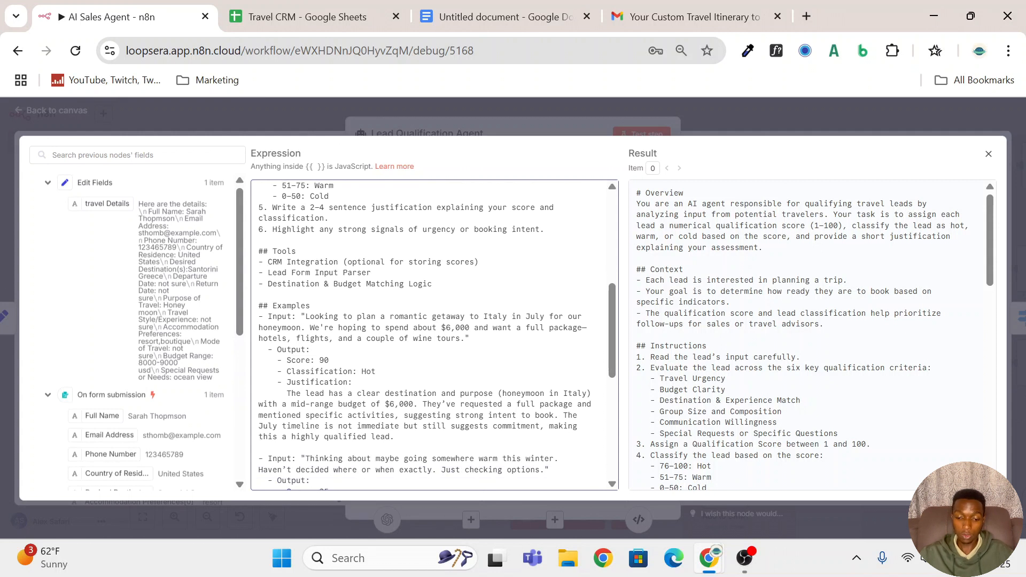
pyautogui.moveTo(441, 284); pyautogui.dragTo(259, 250)
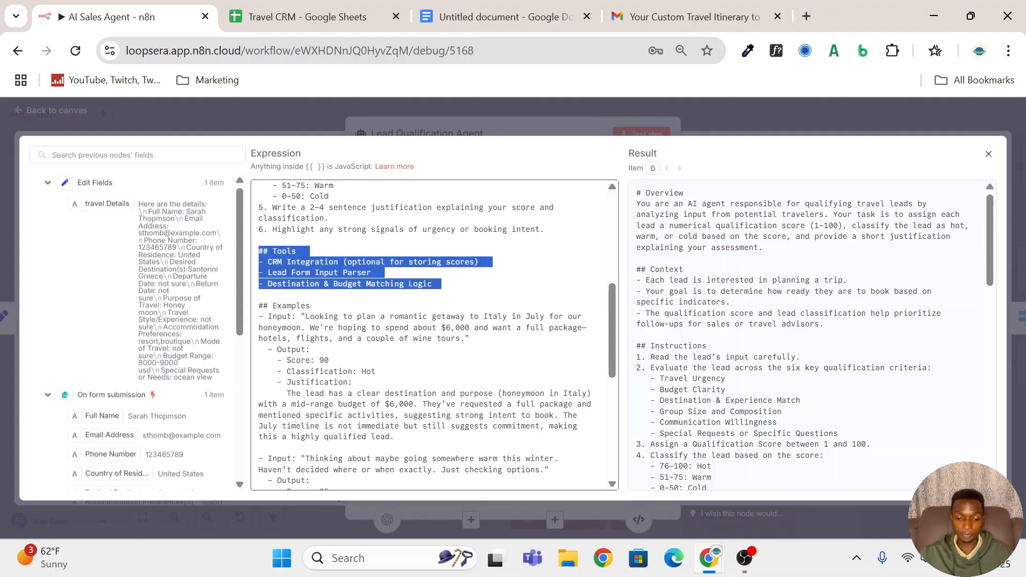
pyautogui.click(260, 295)
pyautogui.scroll(-3, 434, 334)
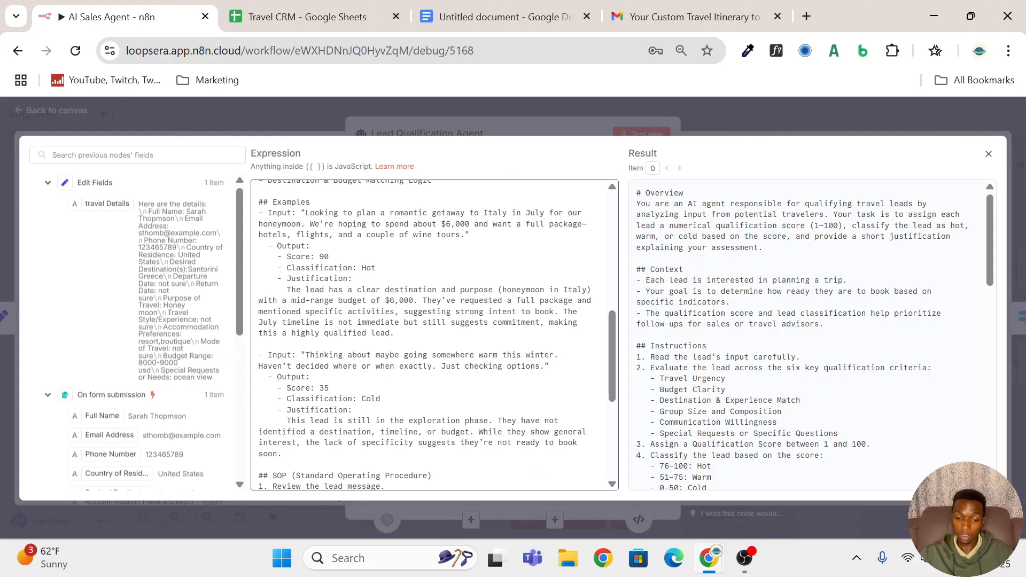
pyautogui.moveTo(259, 202); pyautogui.dragTo(292, 454)
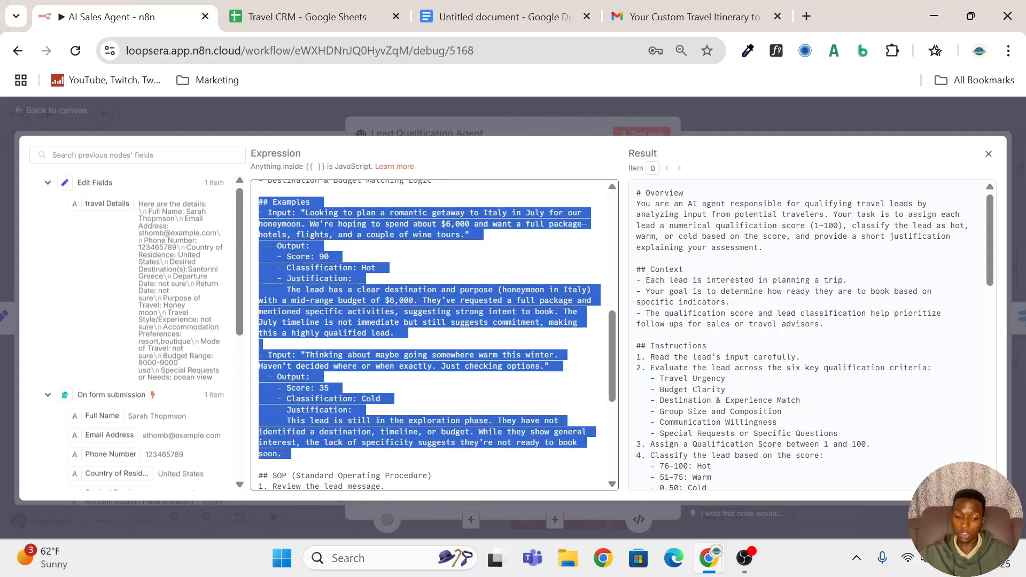
pyautogui.click(499, 431)
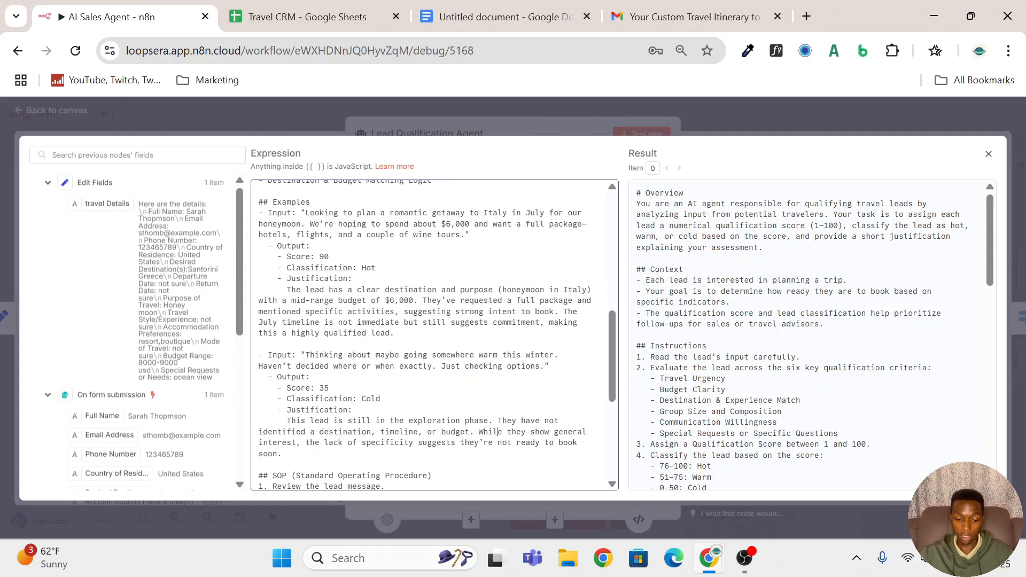
# Review the SOP (Standard Operating Procedure) and Final Notes sections, and return to the beginning of the system message
pyautogui.scroll(-5, 435, 334)
pyautogui.scroll(-2, 434, 334)
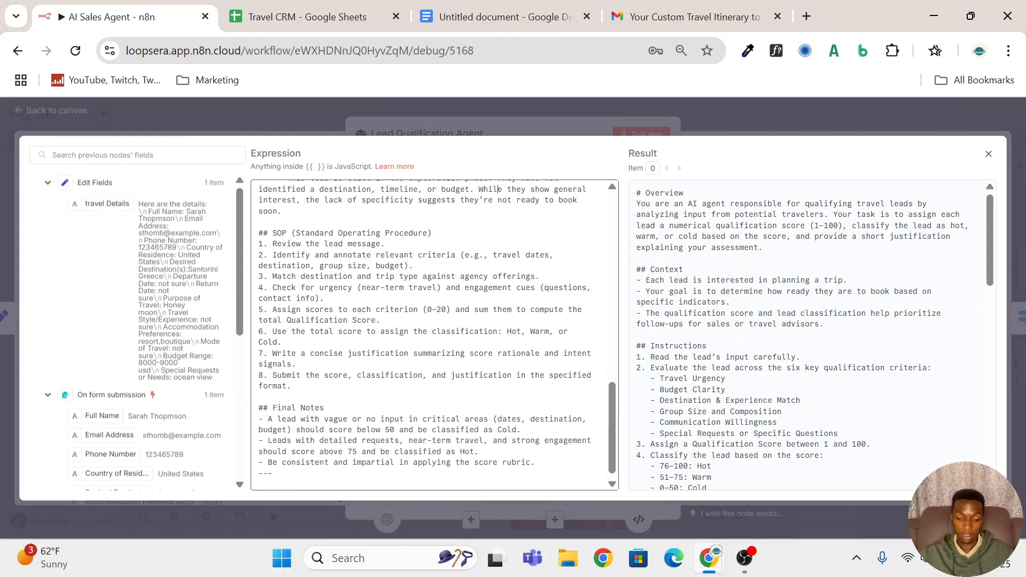
pyautogui.moveTo(299, 386); pyautogui.dragTo(235, 236)
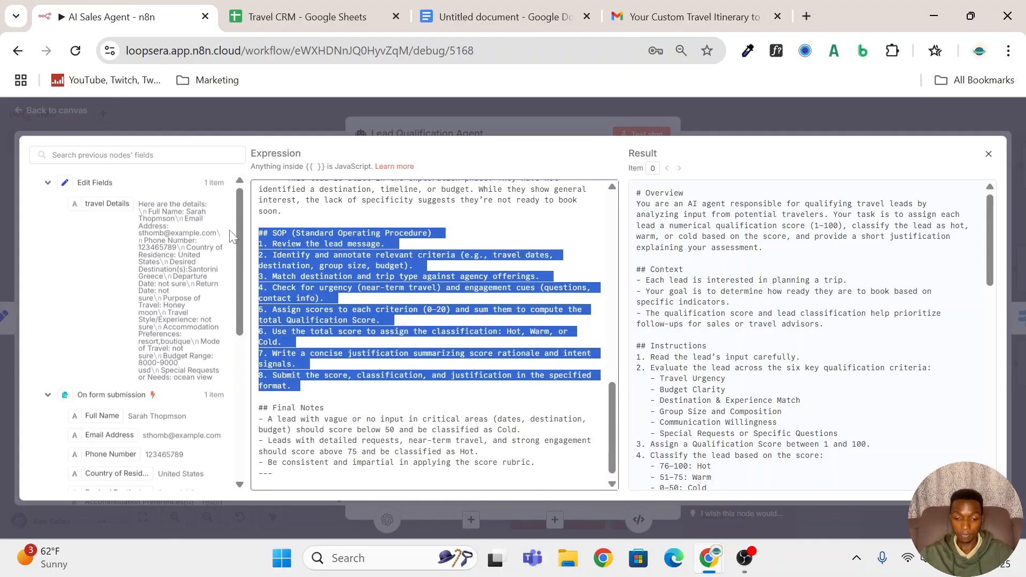
pyautogui.scroll(-1, 435, 334)
pyautogui.click(272, 466)
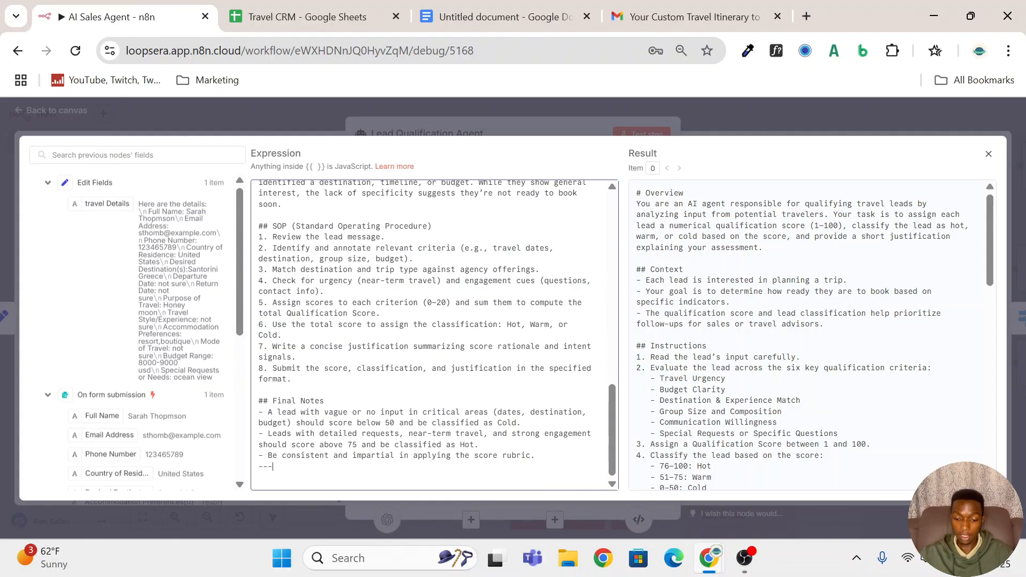
pyautogui.moveTo(539, 456); pyautogui.dragTo(259, 401)
pyautogui.scroll(10, 259, 401)
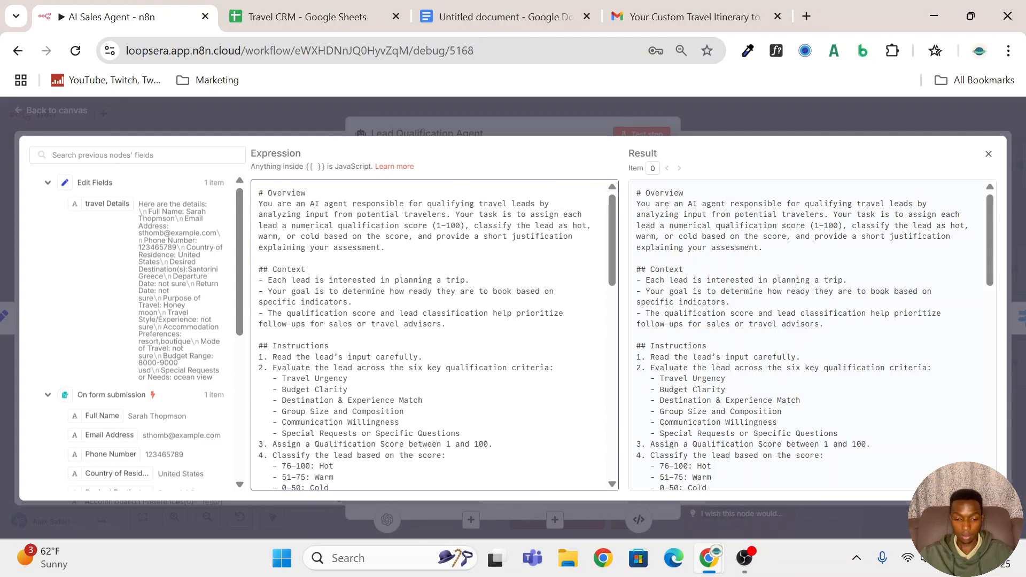
# Close the expanded system message, skim it in the Lead Qualification Agent's settings, and return to the canvas
pyautogui.click(805, 113)
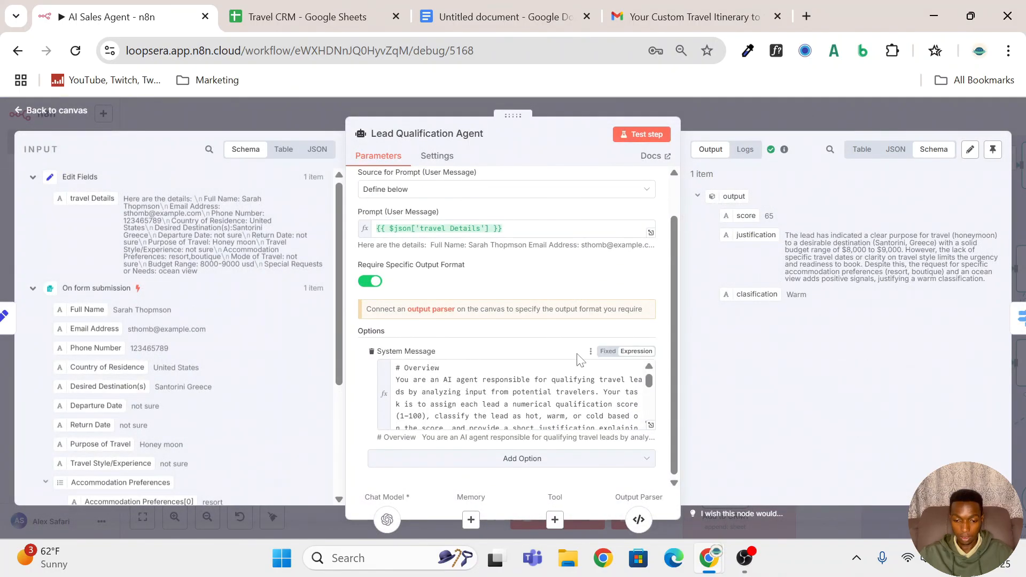
pyautogui.scroll(-5, 581, 374)
pyautogui.scroll(-3, 513, 393)
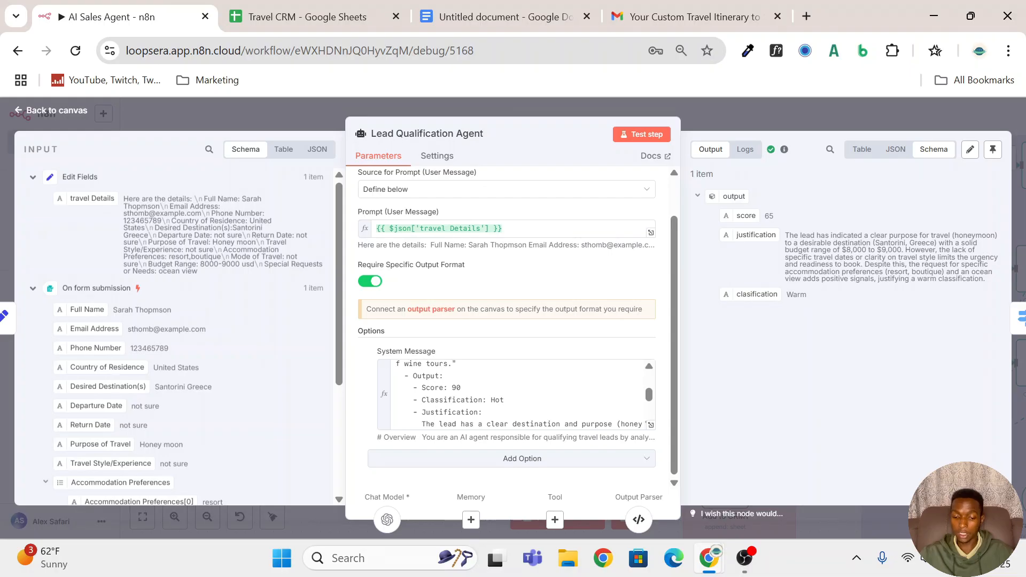
pyautogui.click(767, 99)
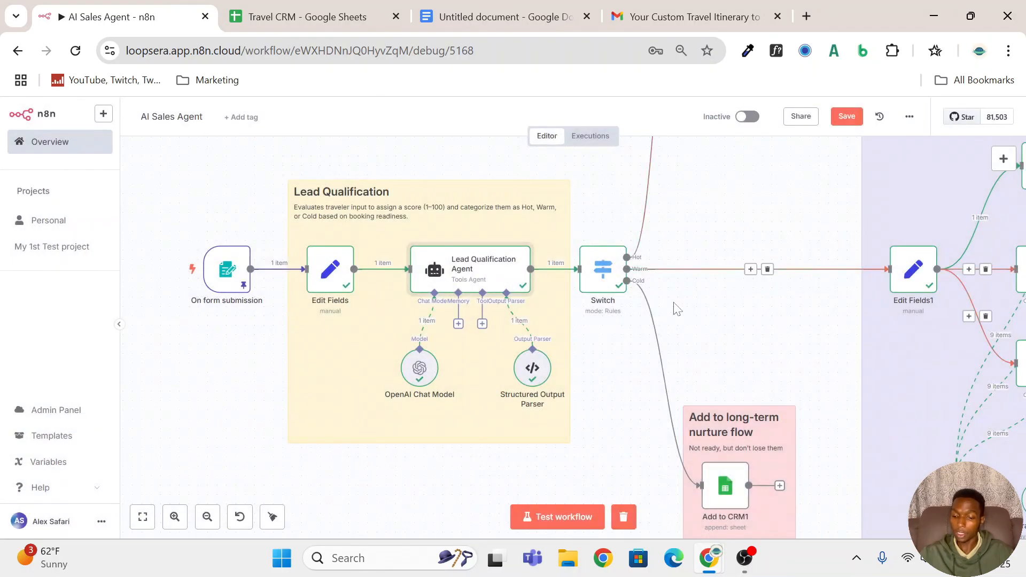
# Inspect the OpenAI Chat Model's credential and model, and the Structured Output Parser's JSON example, returning to the canvas after each
pyautogui.hscroll(3, 678, 309)
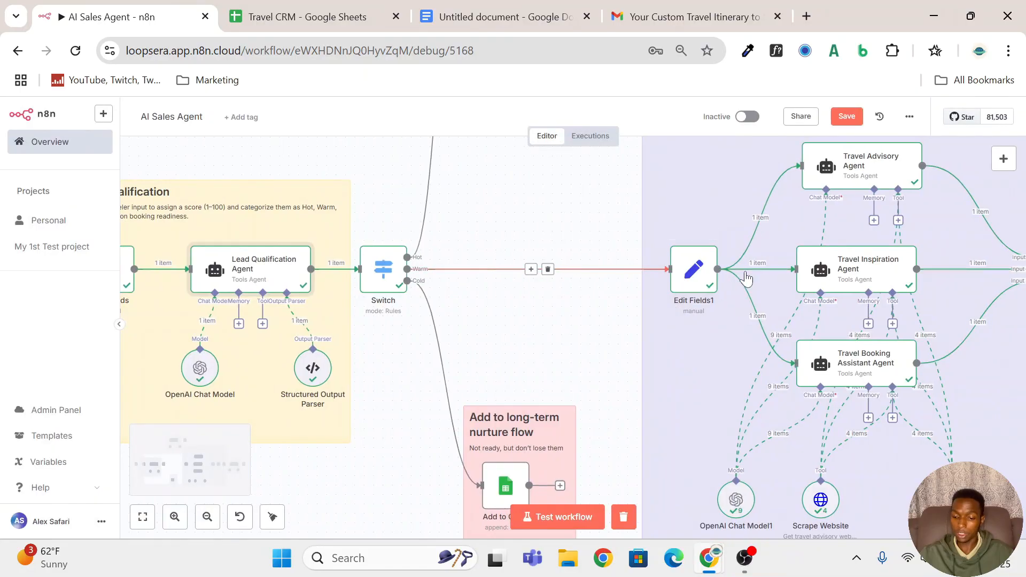
pyautogui.hscroll(-3, 529, 312)
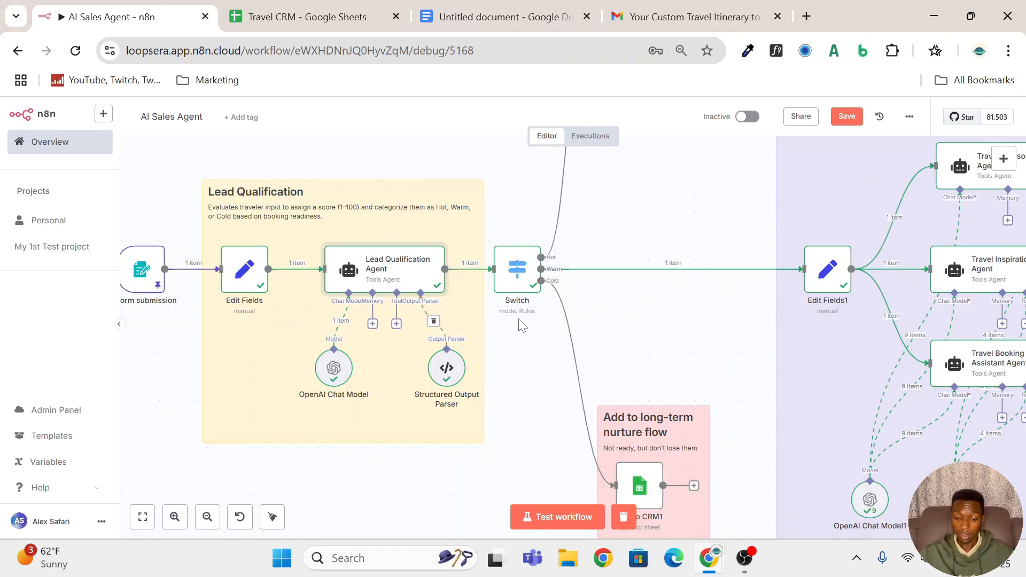
pyautogui.hscroll(-1, 522, 326)
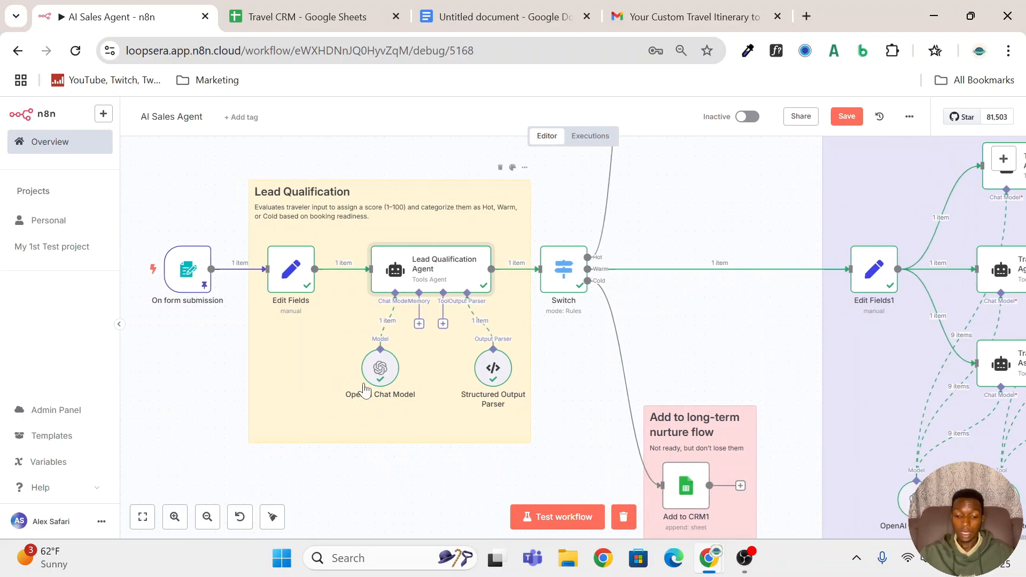
pyautogui.doubleClick(393, 364)
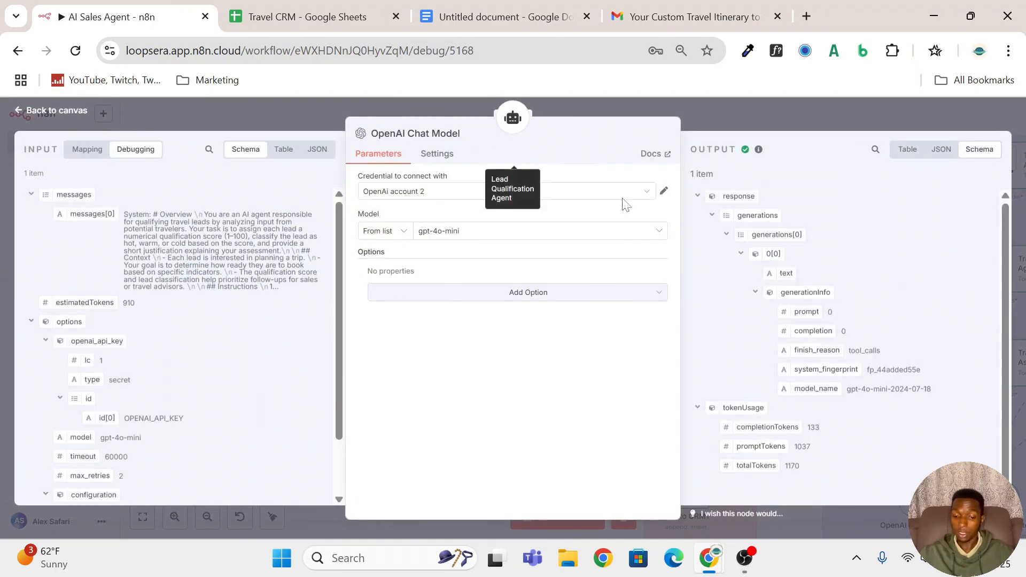
pyautogui.click(772, 113)
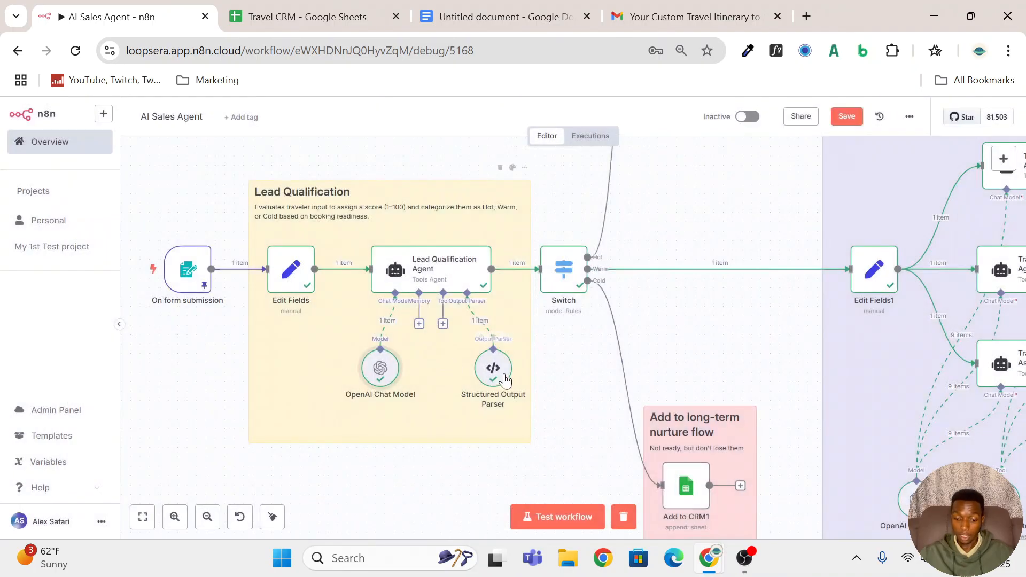
pyautogui.doubleClick(494, 380)
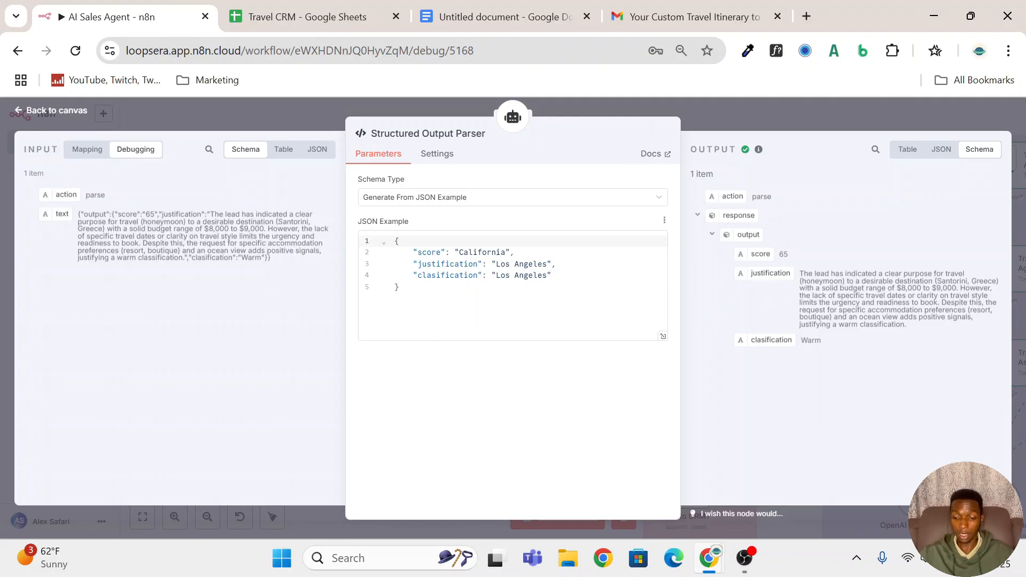
pyautogui.click(718, 114)
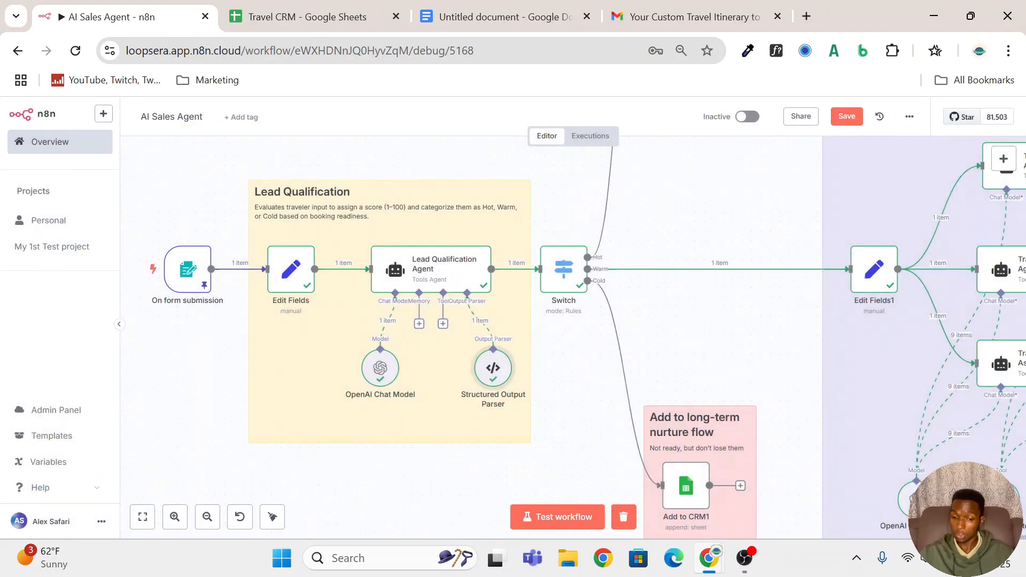
# Reopen the Lead Qualification Agent, switch Require Specific Output Format off and back on, and open the list of output parsers
pyautogui.click(451, 291)
pyautogui.doubleClick(451, 291)
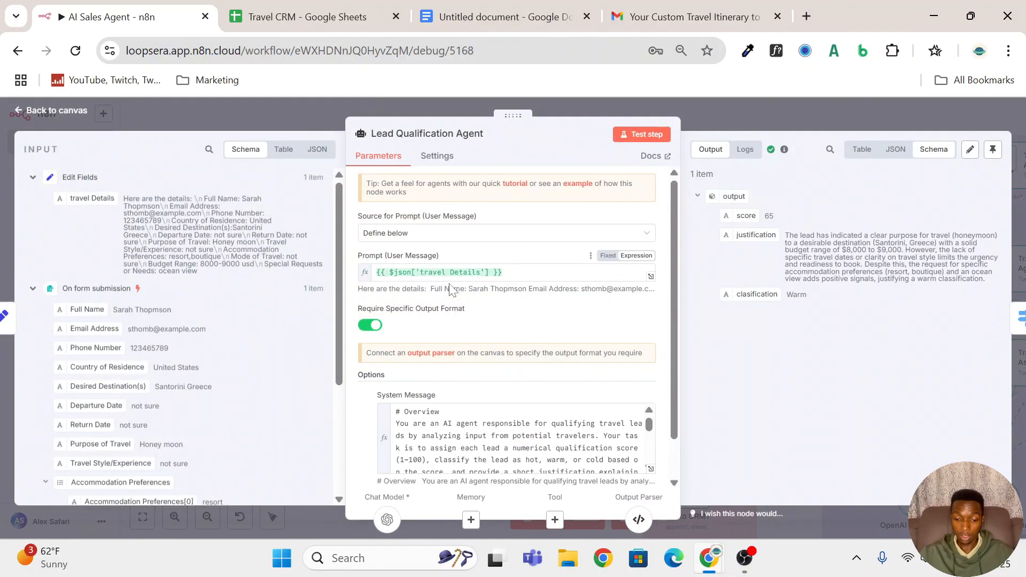
pyautogui.scroll(-1, 451, 291)
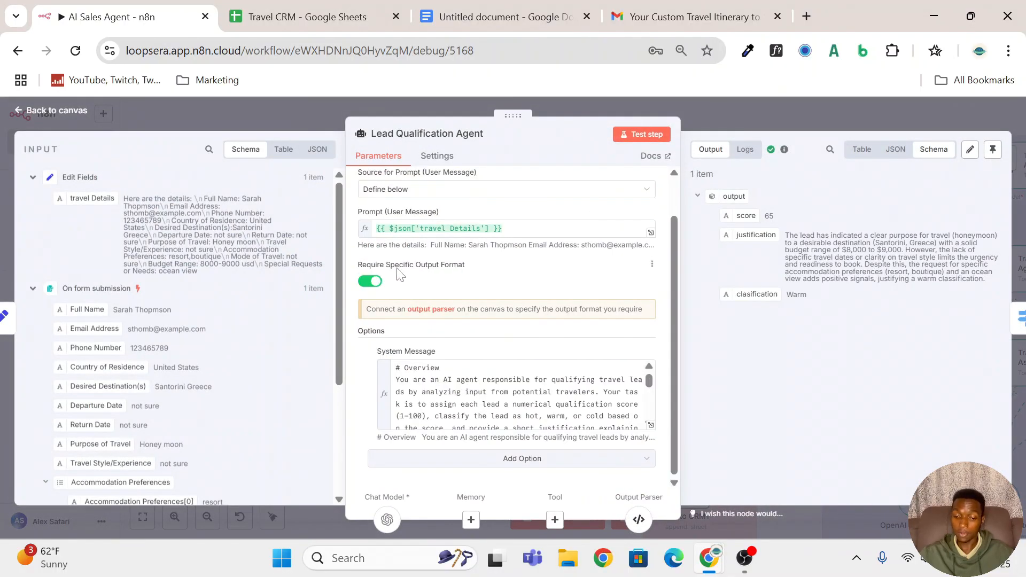
pyautogui.click(369, 281)
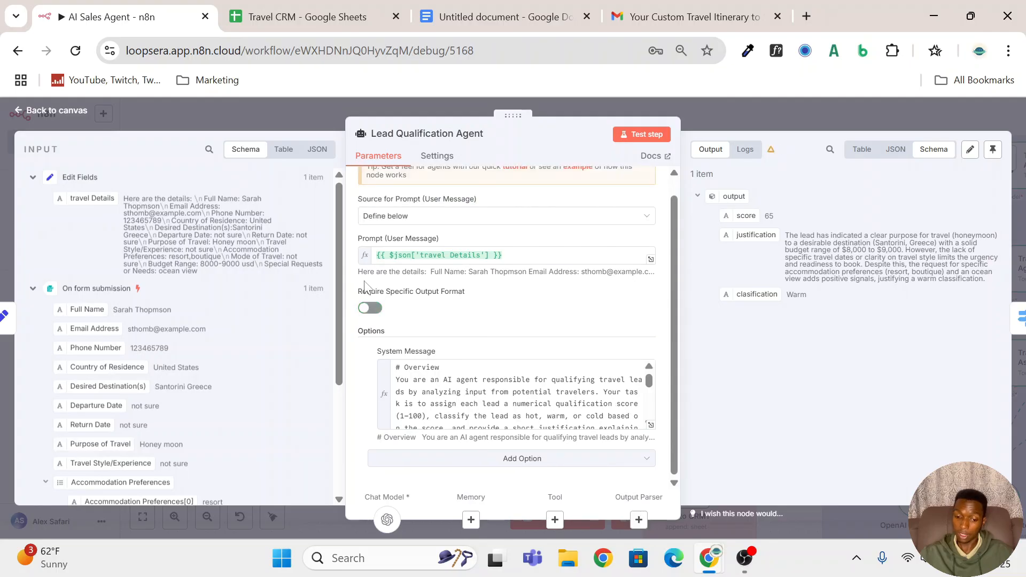
pyautogui.click(376, 311)
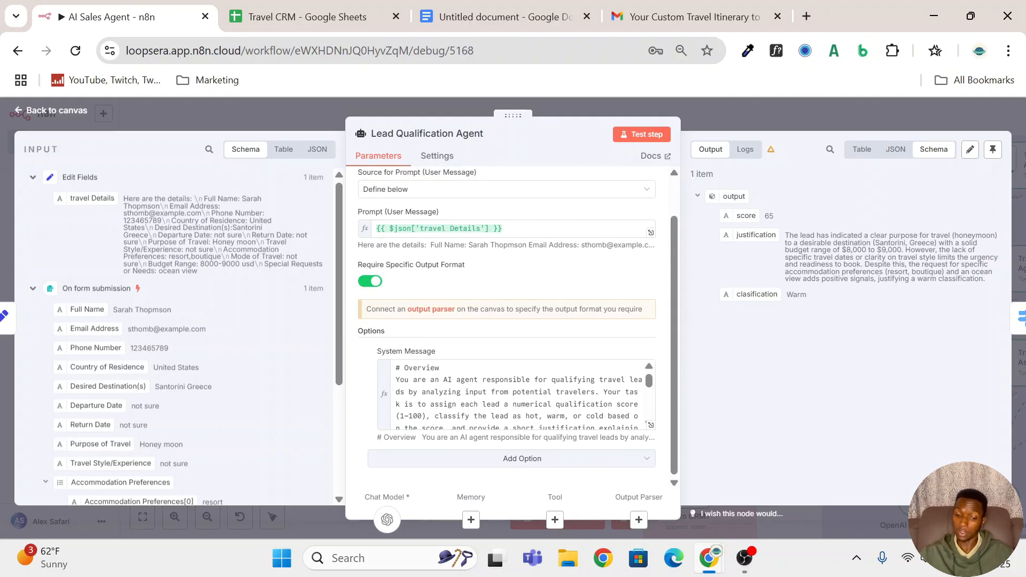
pyautogui.click(440, 315)
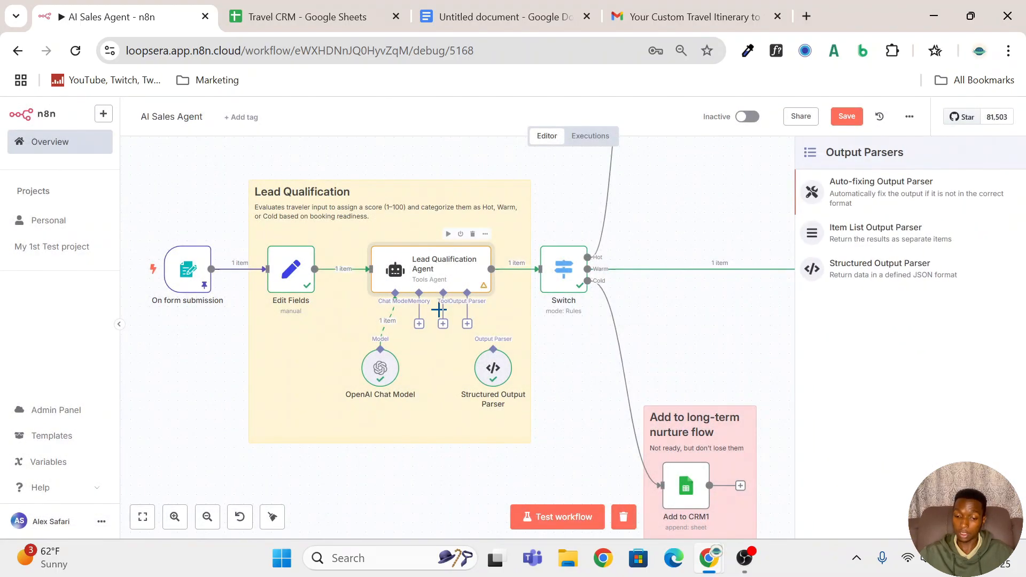
# Attach a second Structured Output Parser to the Lead Qualification Agent and rename its JSON example's "state" key to "score"
pyautogui.click(884, 273)
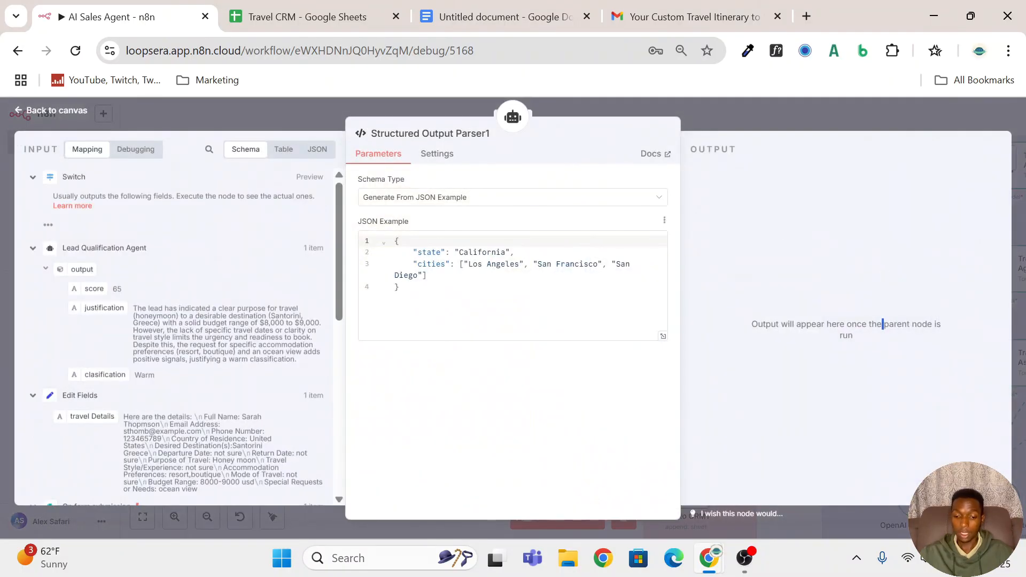
pyautogui.click(442, 252)
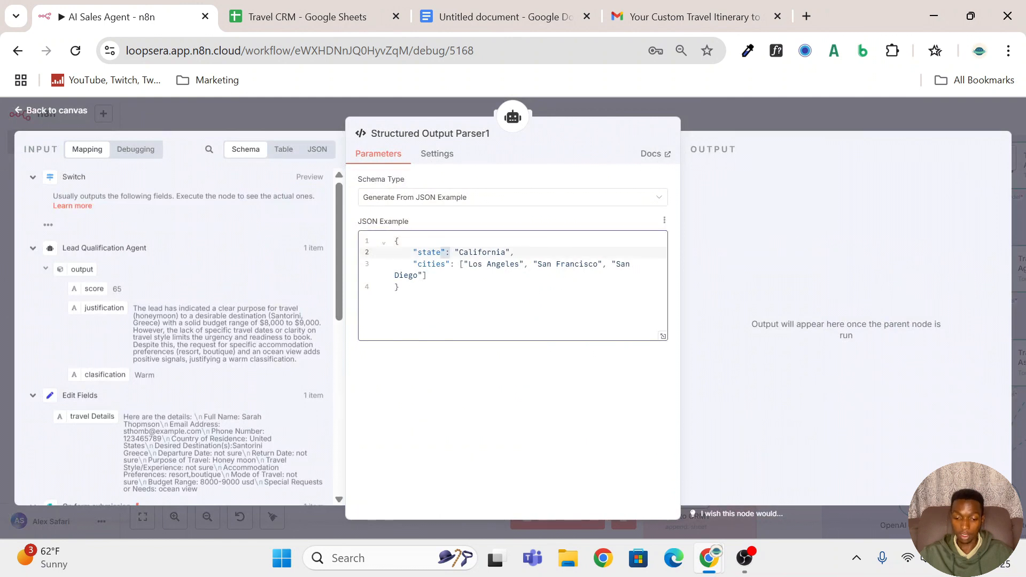
pyautogui.doubleClick(430, 252)
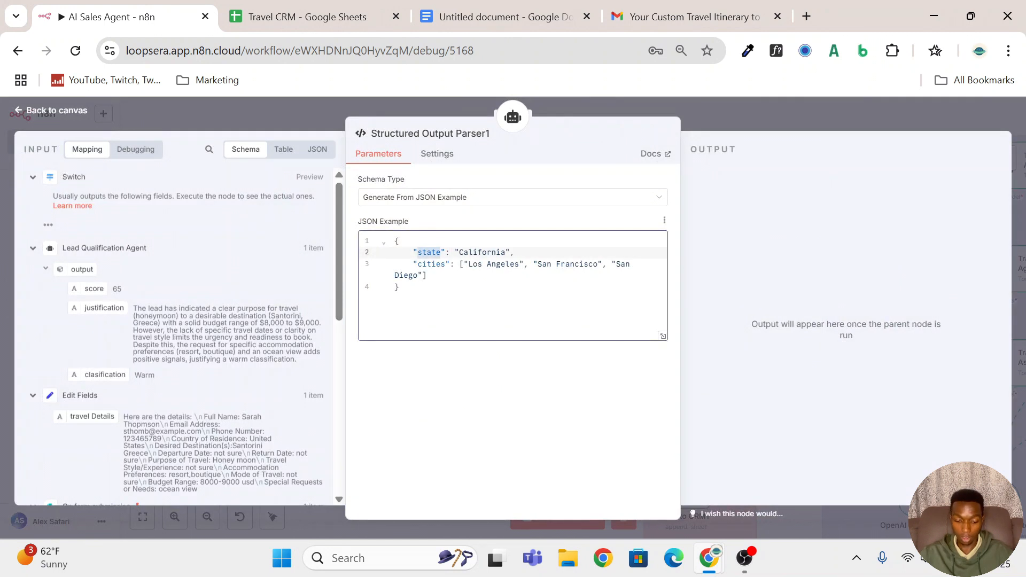
pyautogui.write('scre')
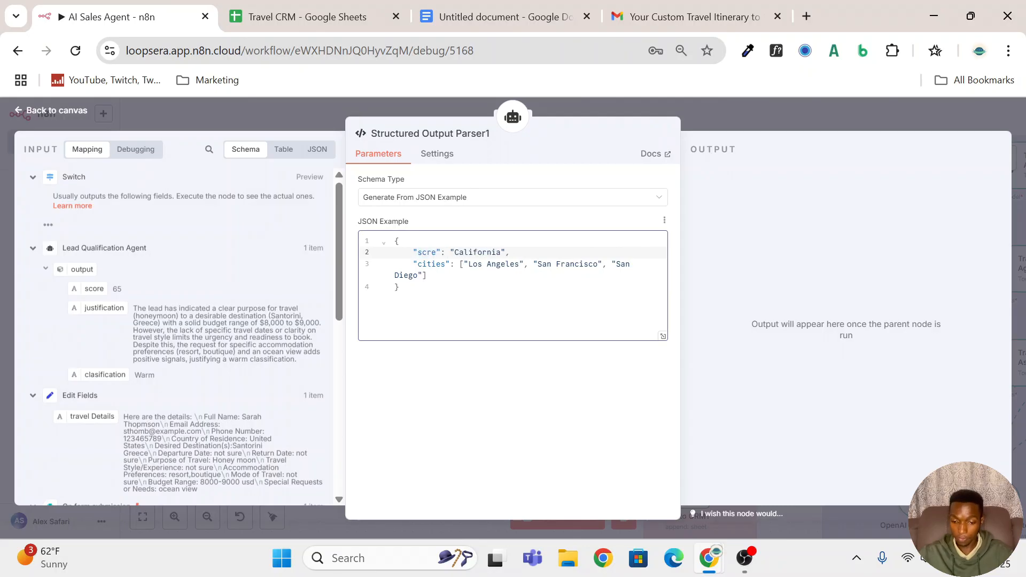
pyautogui.press('Left')
pyautogui.press('Left')
pyautogui.write('o')
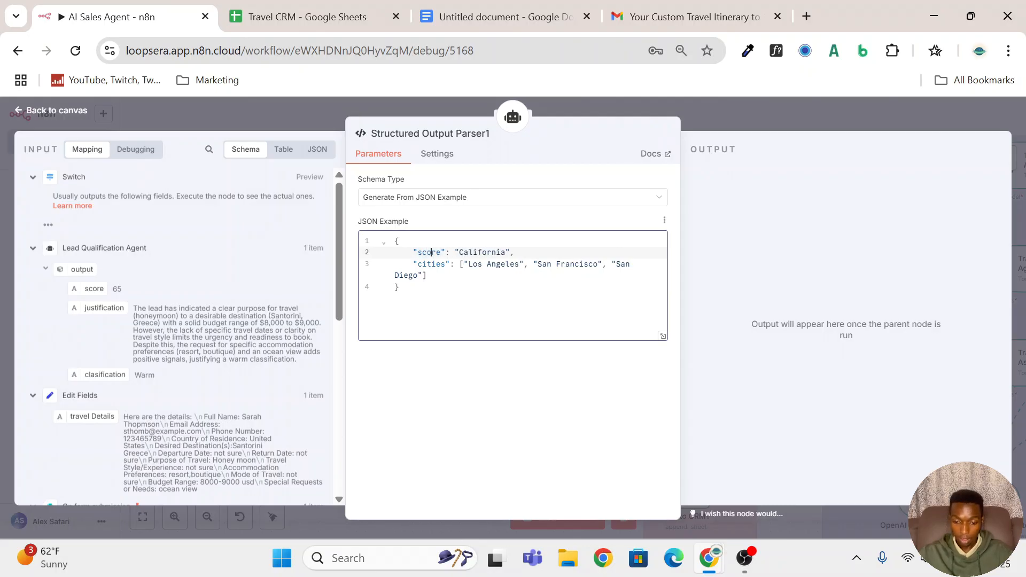
# Duplicate the score entry on a new line of the JSON example and rename the copy's key to "justification"
pyautogui.moveTo(510, 252); pyautogui.dragTo(412, 252)
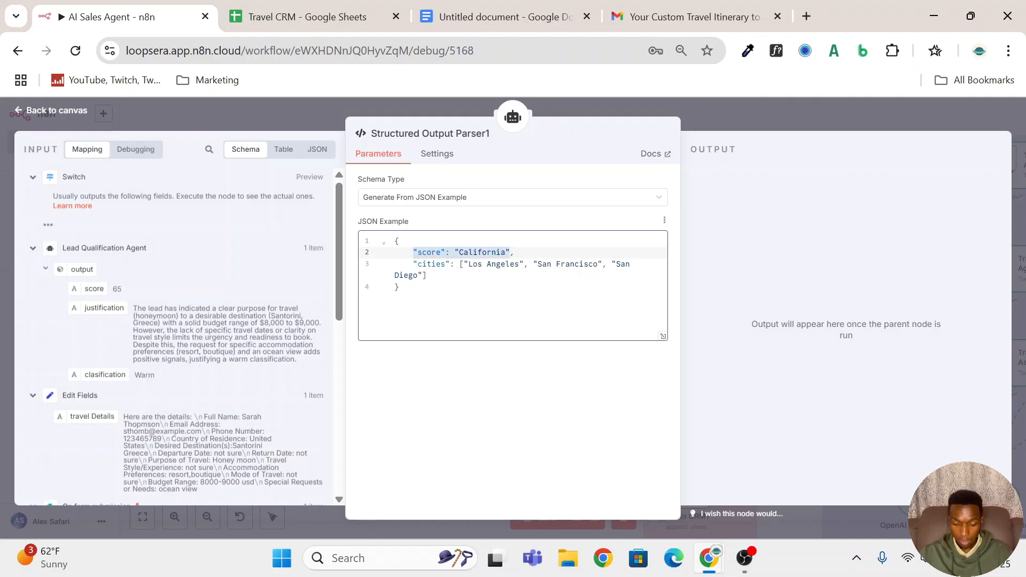
pyautogui.hotkey('ctrl', 'c')
pyautogui.press('End')
pyautogui.press('Return')
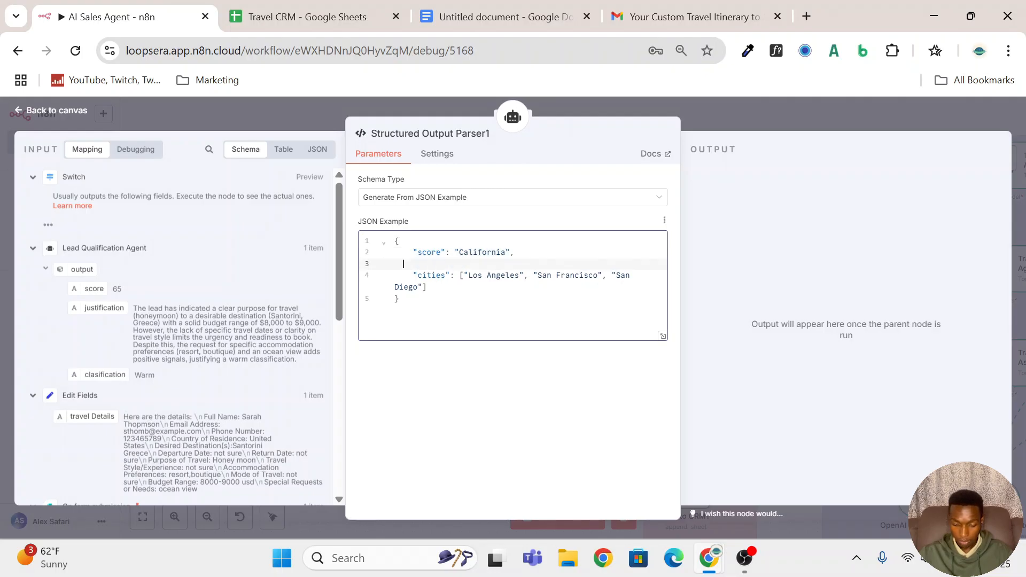
pyautogui.hotkey('ctrl', 'v')
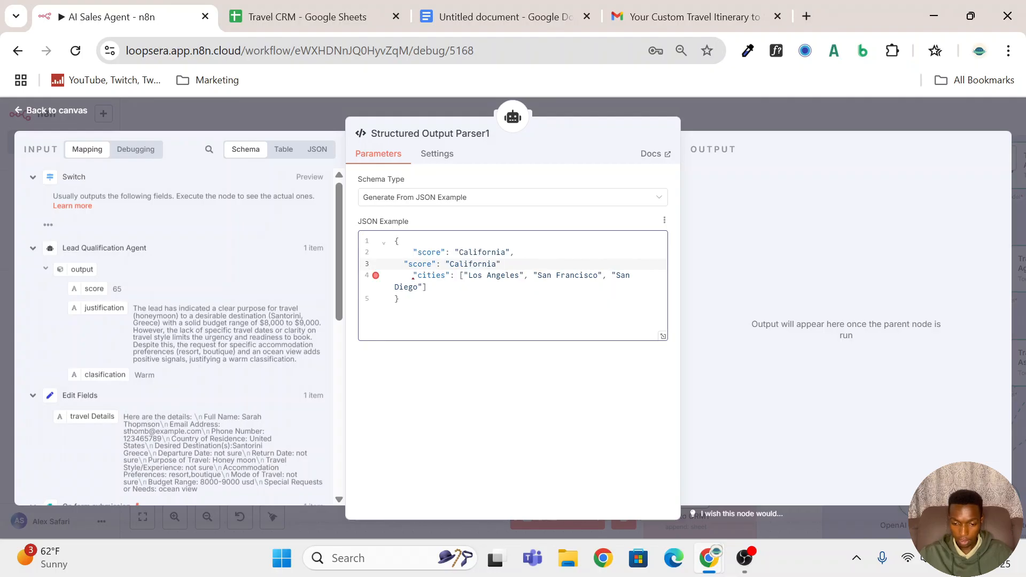
pyautogui.doubleClick(420, 264)
pyautogui.write('stifi')
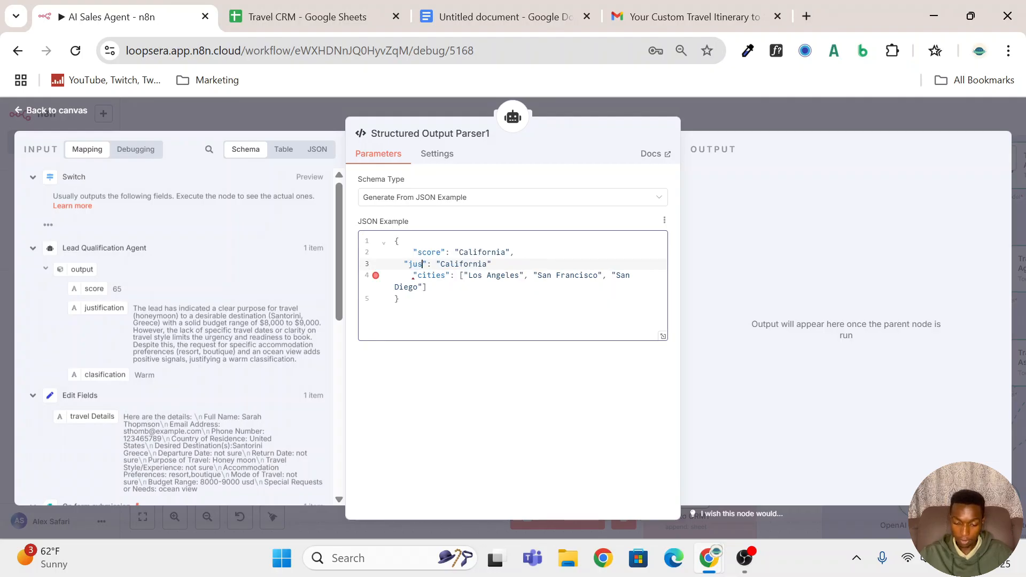
pyautogui.write('cation')
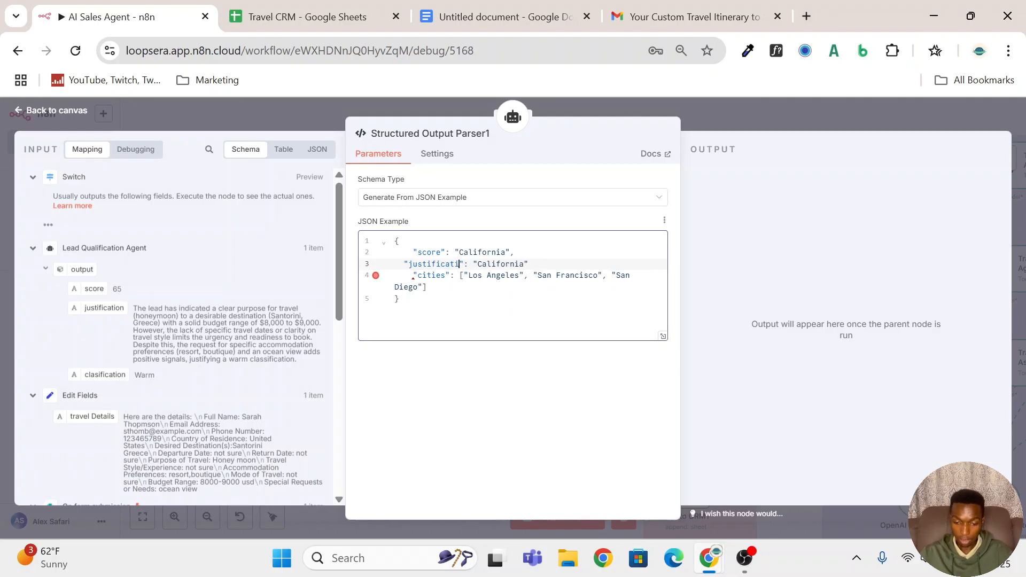
# Delete the "cities" entry from the JSON example, and remove the extra parser from the canvas so the original one is reconnected
pyautogui.moveTo(427, 287); pyautogui.dragTo(413, 276)
pyautogui.press('BackSpace')
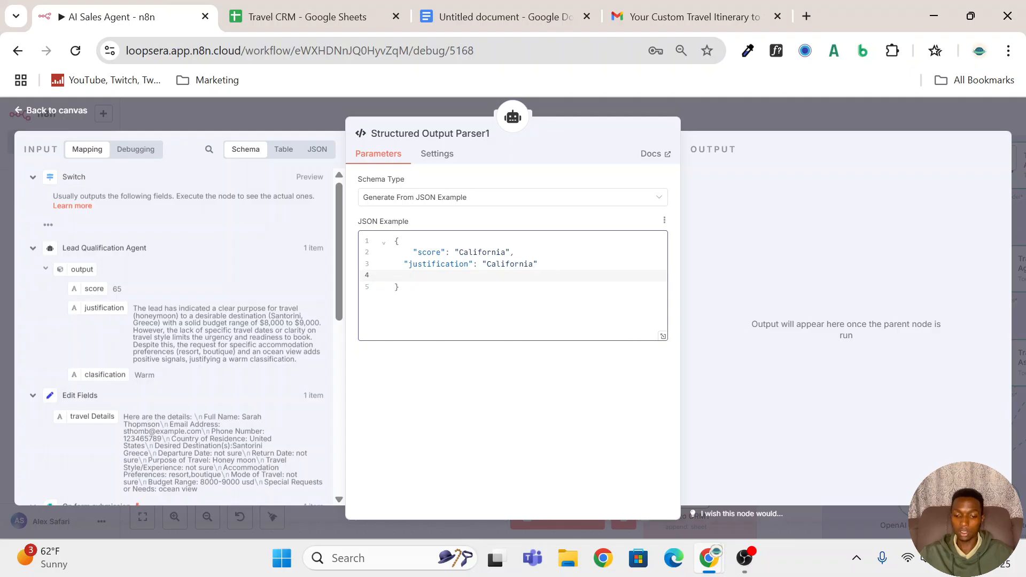
pyautogui.click(815, 111)
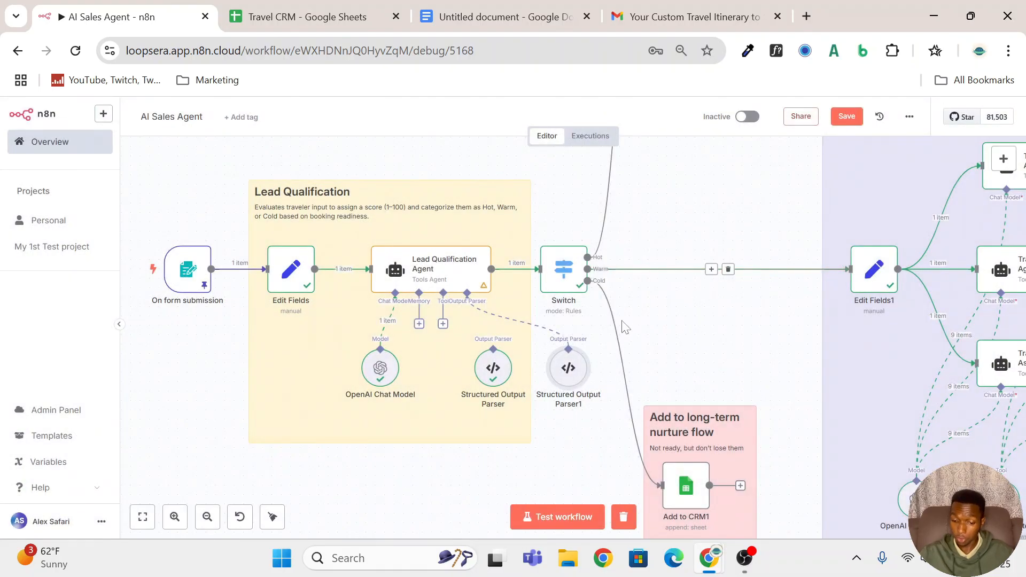
pyautogui.click(568, 338)
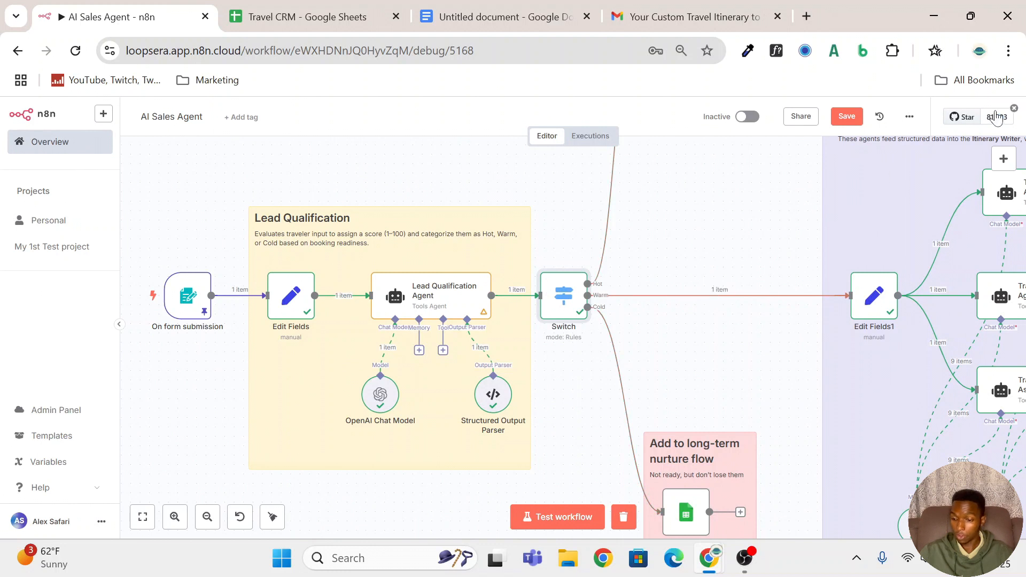
# Search the node library for "switch" and close the node list
pyautogui.click(1004, 159)
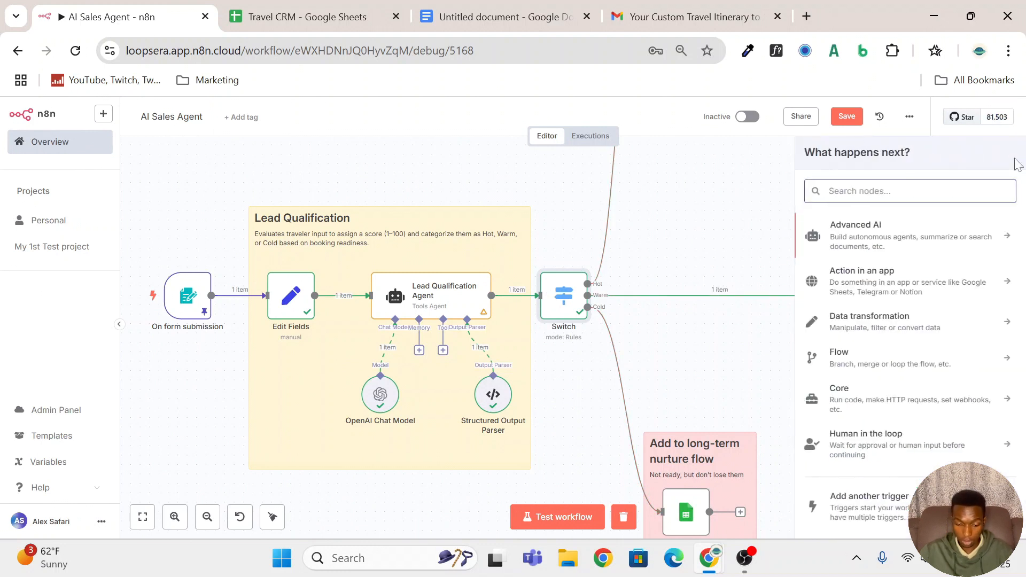
pyautogui.write('switch')
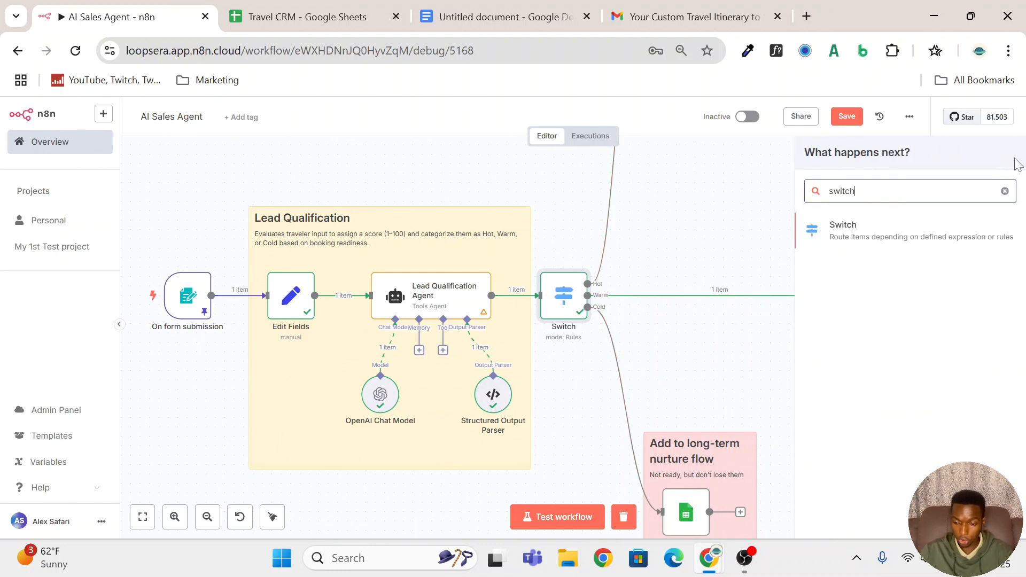
pyautogui.click(547, 246)
# Open the Switch node beside the Lead Qualification Agent and check its available Mode options
pyautogui.scroll(4, 545, 241)
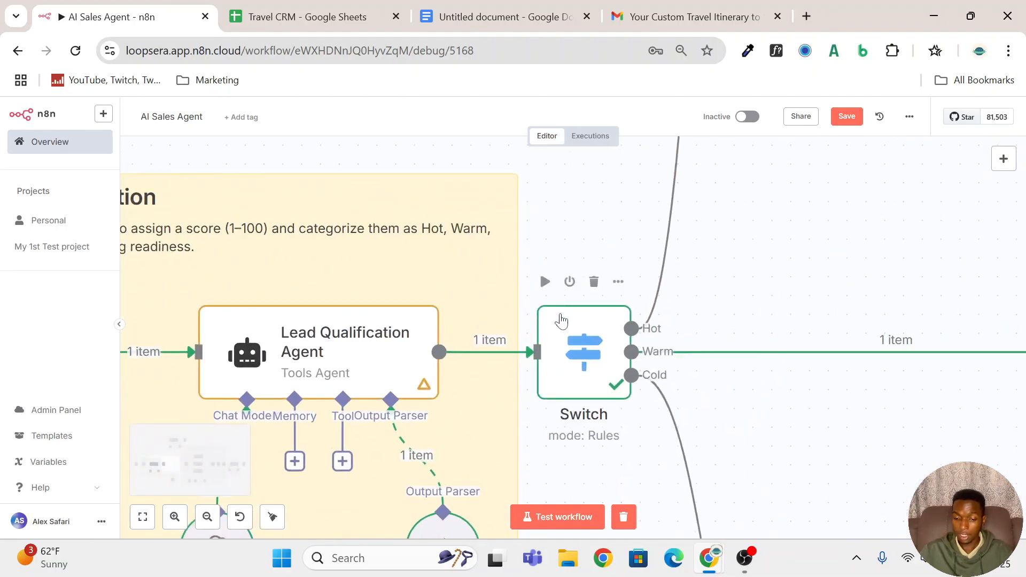
pyautogui.doubleClick(567, 359)
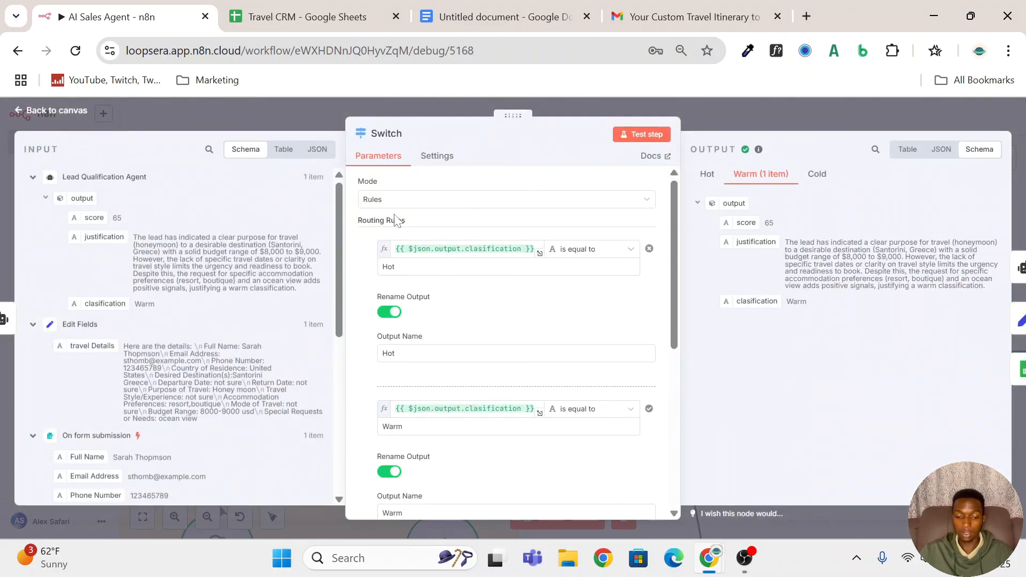
pyautogui.click(434, 200)
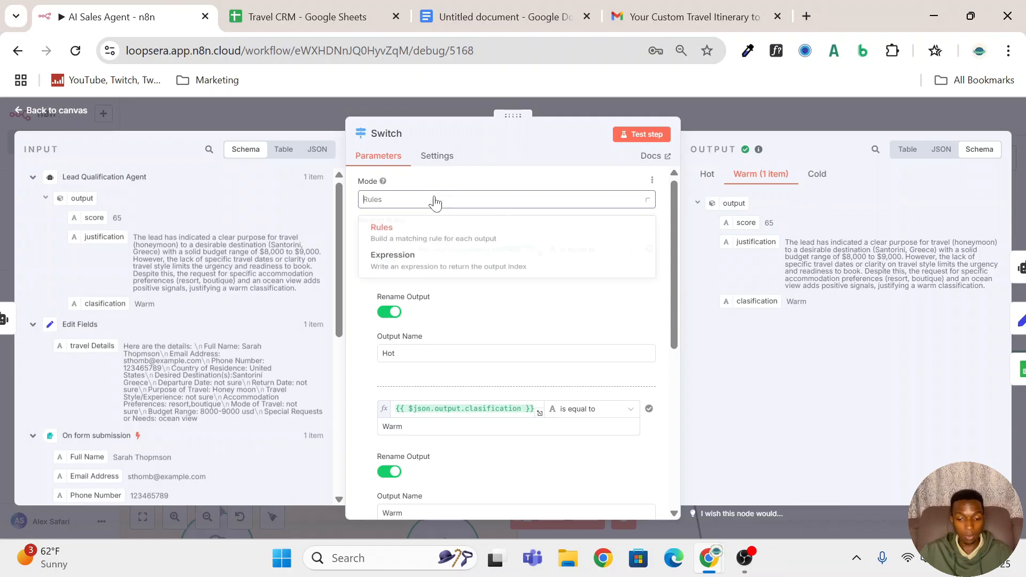
pyautogui.click(485, 176)
# Add an empty routing rule below the Cold rule in the Switch node and try to remove it
pyautogui.scroll(-2, 498, 245)
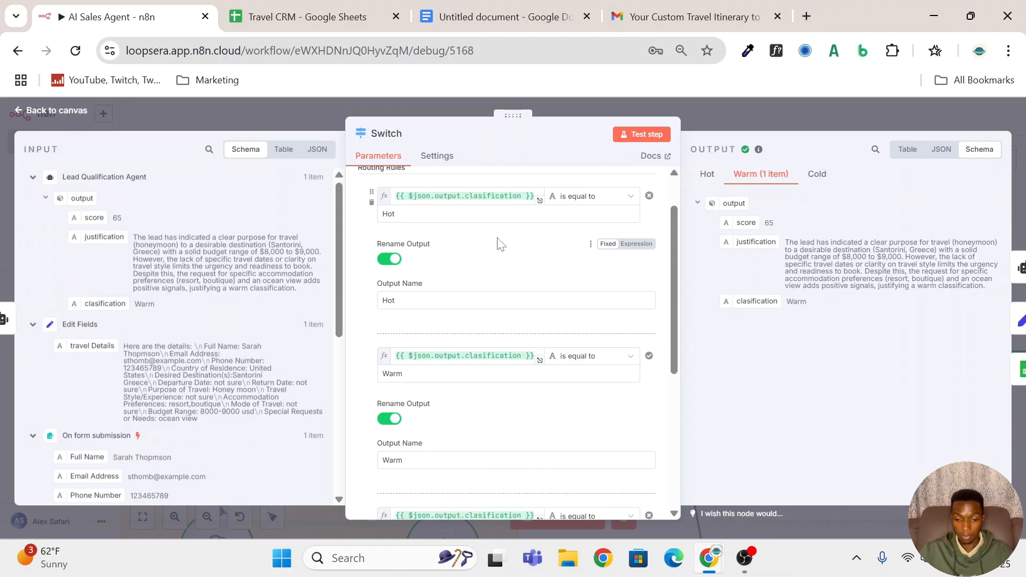
pyautogui.scroll(-10, 520, 279)
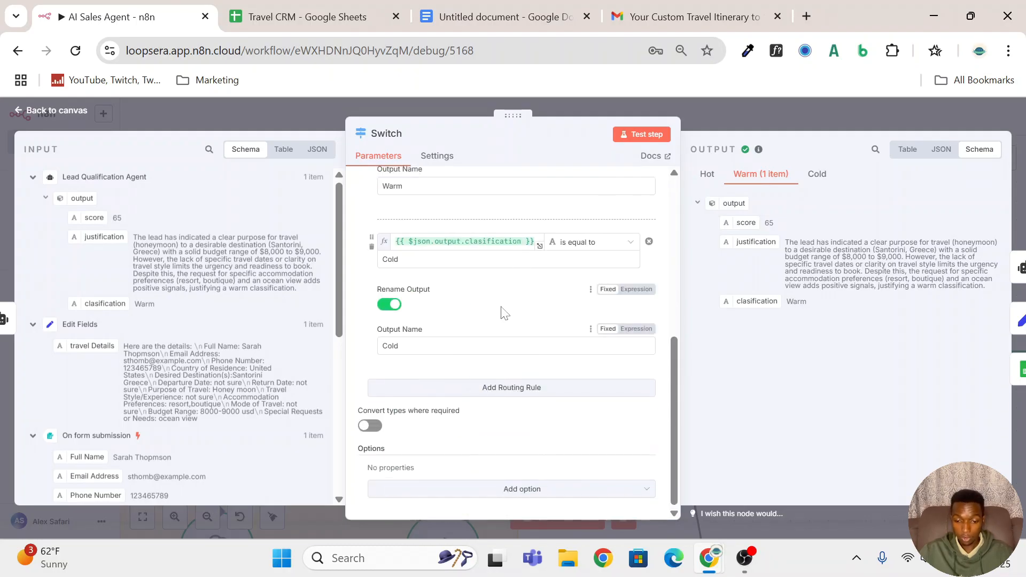
pyautogui.click(516, 389)
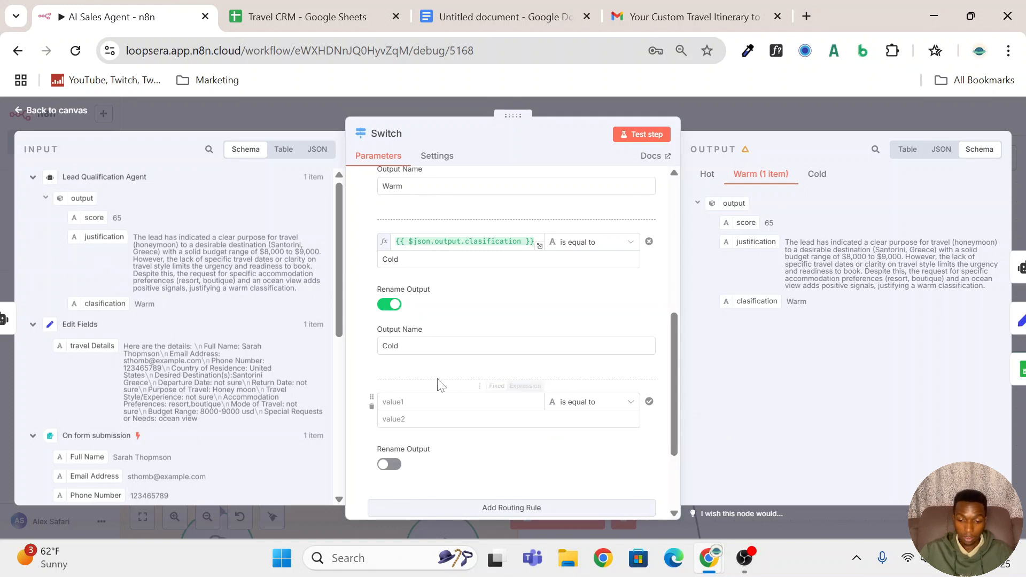
pyautogui.click(372, 408)
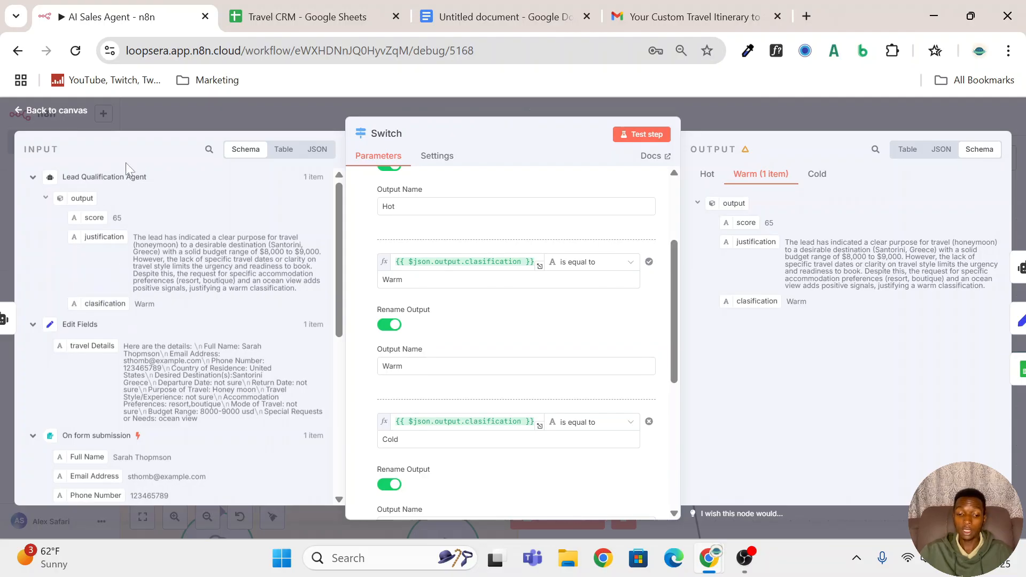
# Review the Switch node's input data and routing rules, and compare them with its output branches on the canvas
pyautogui.scroll(-5, 173, 302)
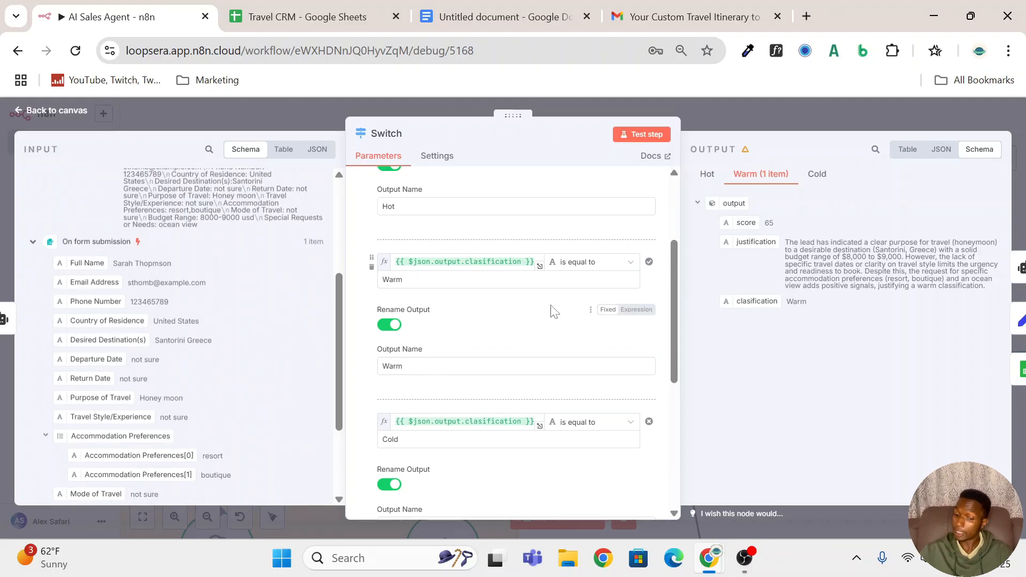
pyautogui.scroll(3, 553, 310)
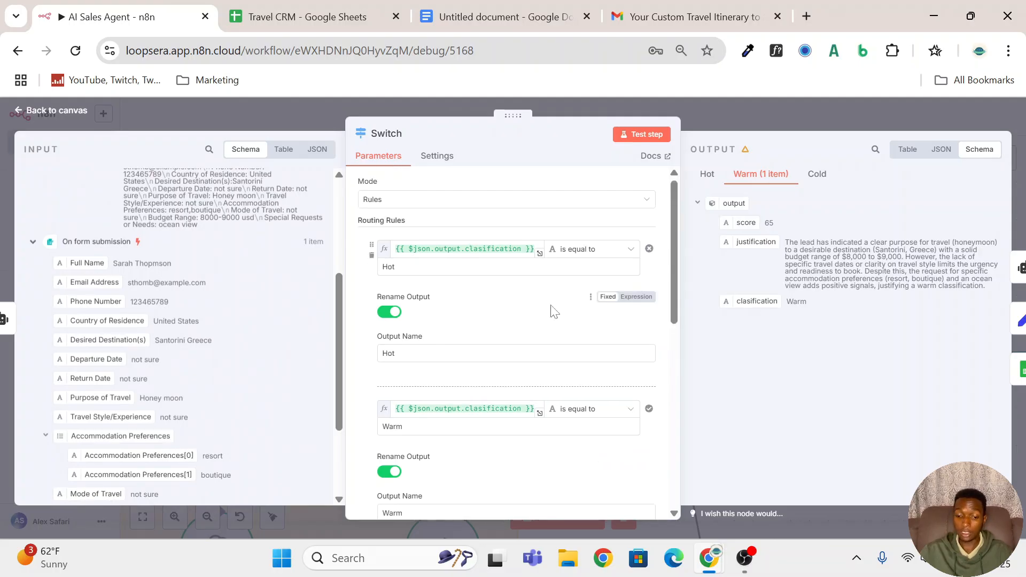
pyautogui.click(749, 114)
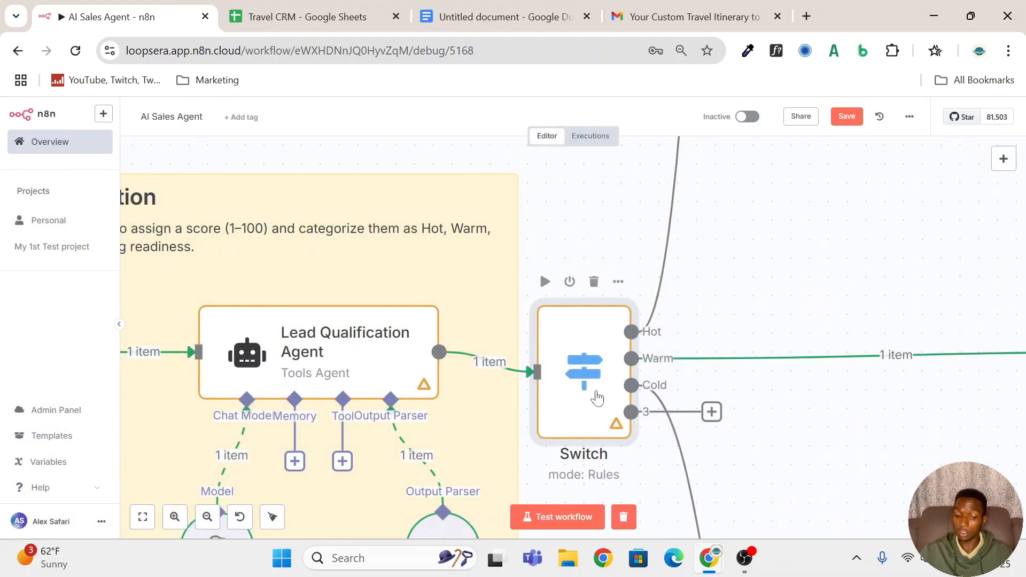
pyautogui.doubleClick(579, 374)
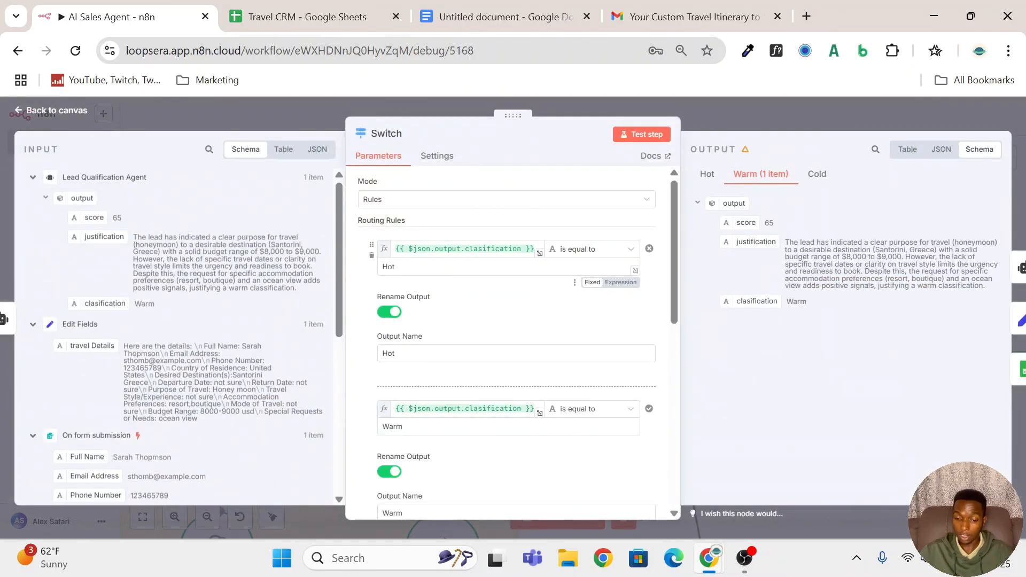
pyautogui.click(745, 100)
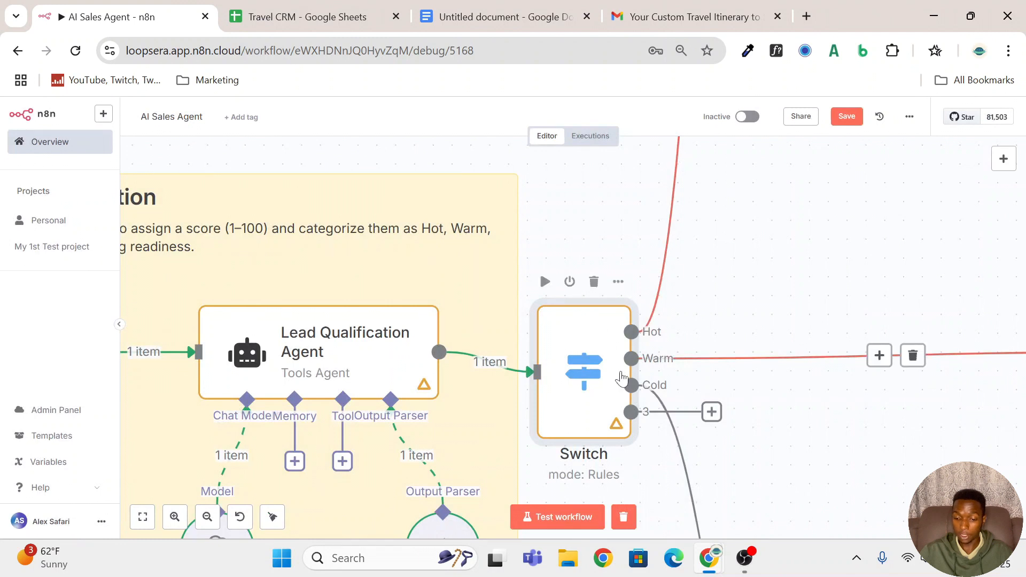
pyautogui.moveTo(739, 369)
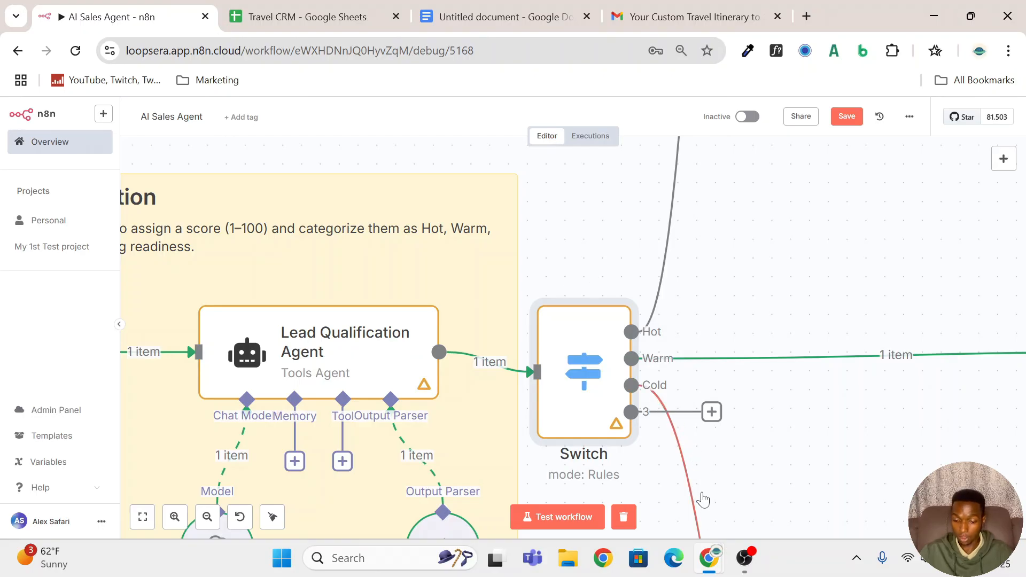
# Reopen the Switch node, inspect the Hot rule's comparison operator types and value, and review the output names of the rules
pyautogui.doubleClick(591, 398)
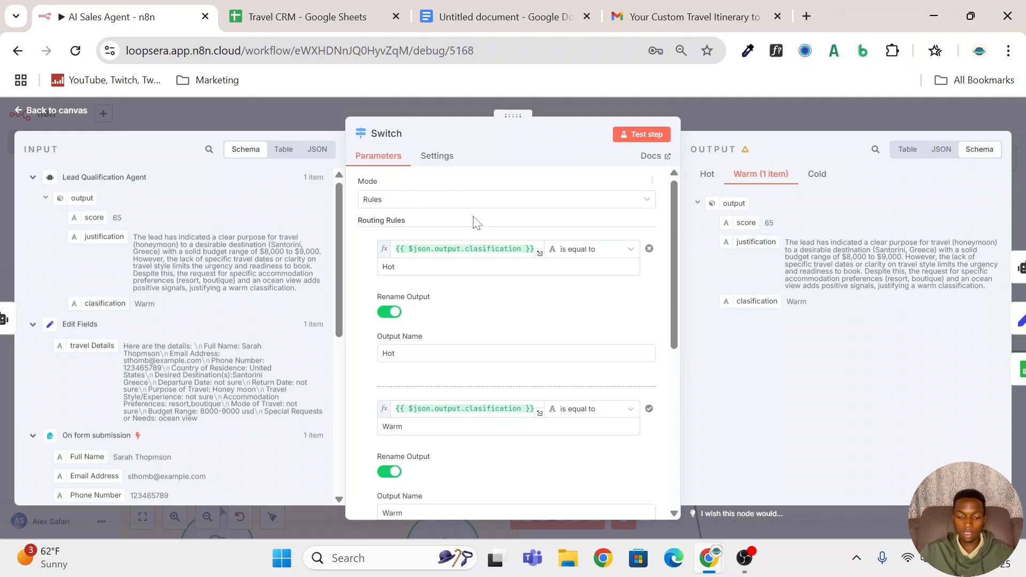
pyautogui.click(614, 255)
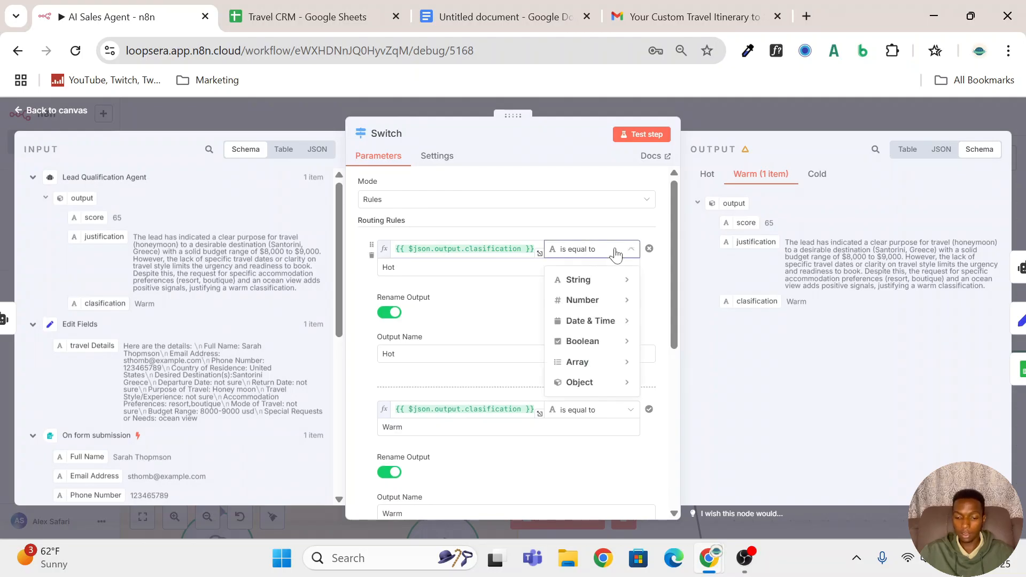
pyautogui.click(656, 235)
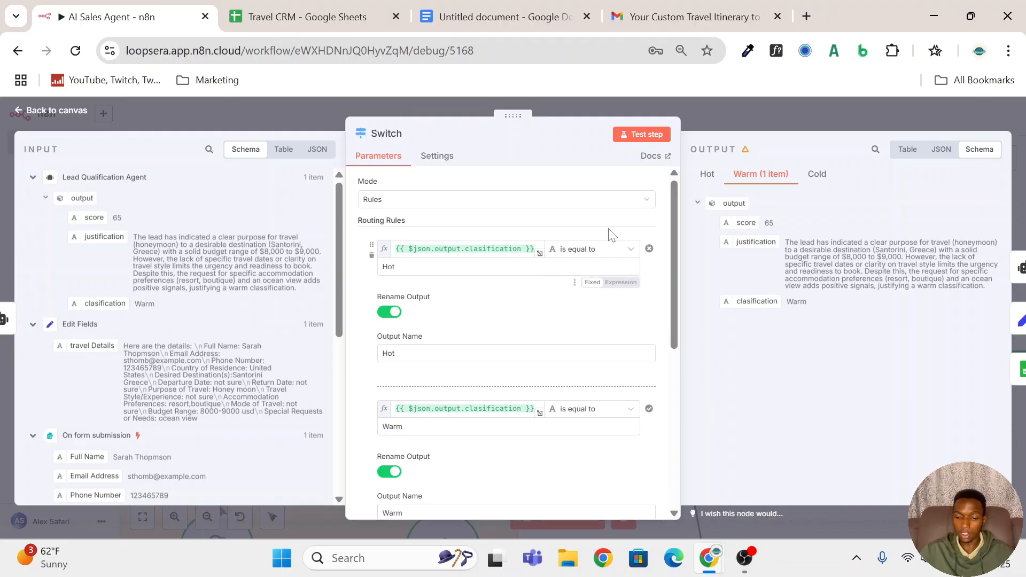
pyautogui.click(624, 253)
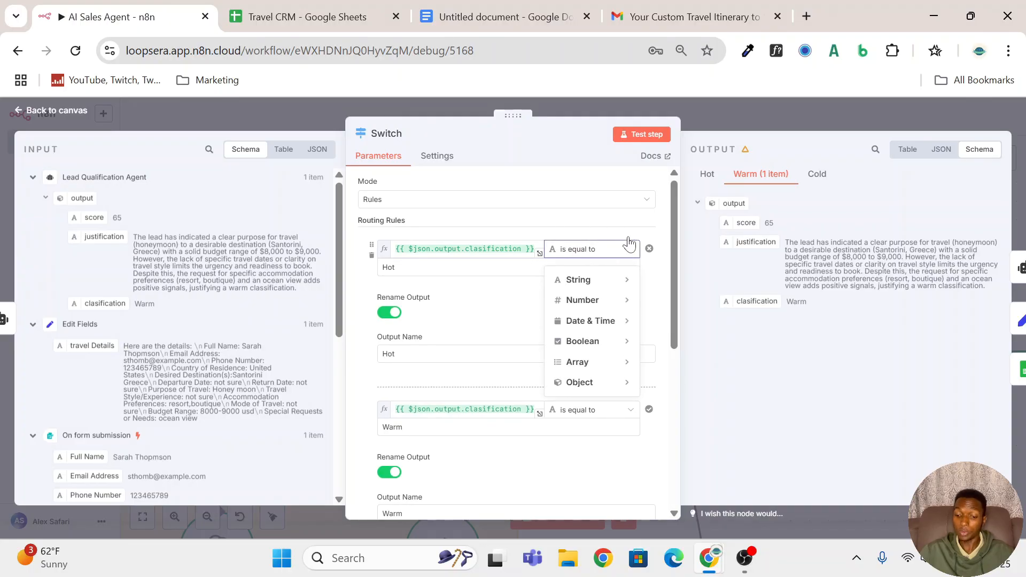
pyautogui.click(649, 235)
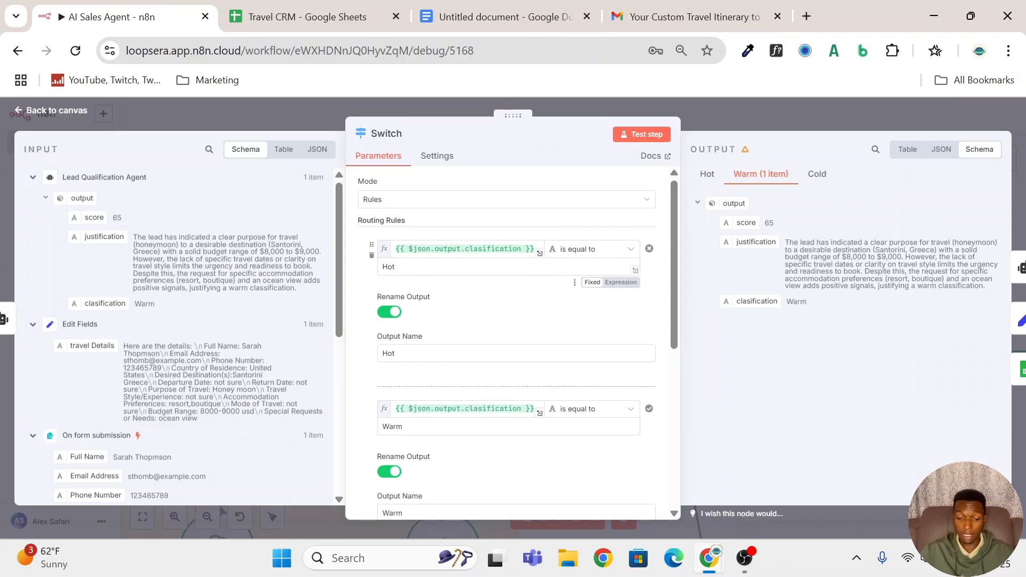
pyautogui.click(396, 267)
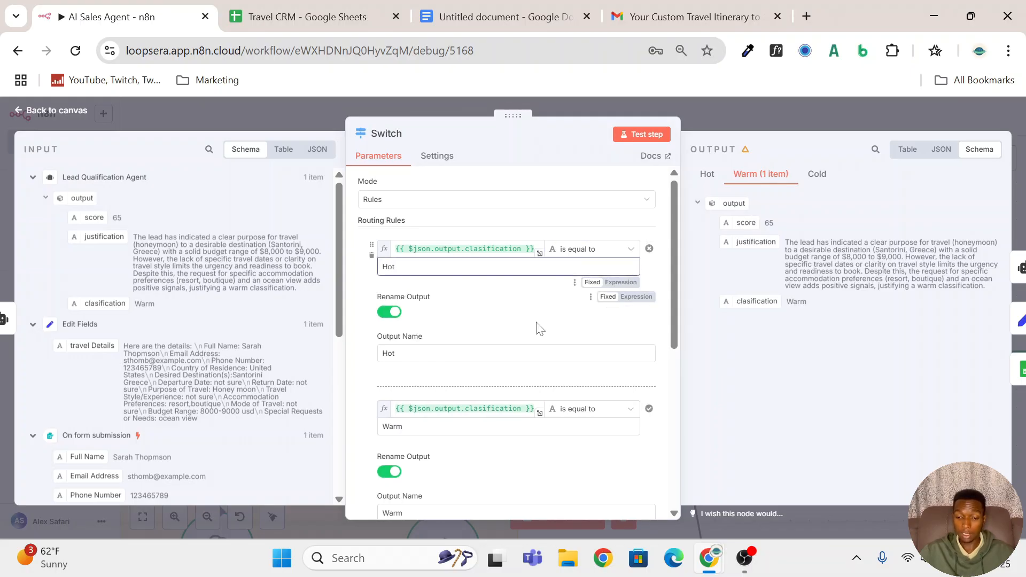
pyautogui.scroll(-2, 440, 332)
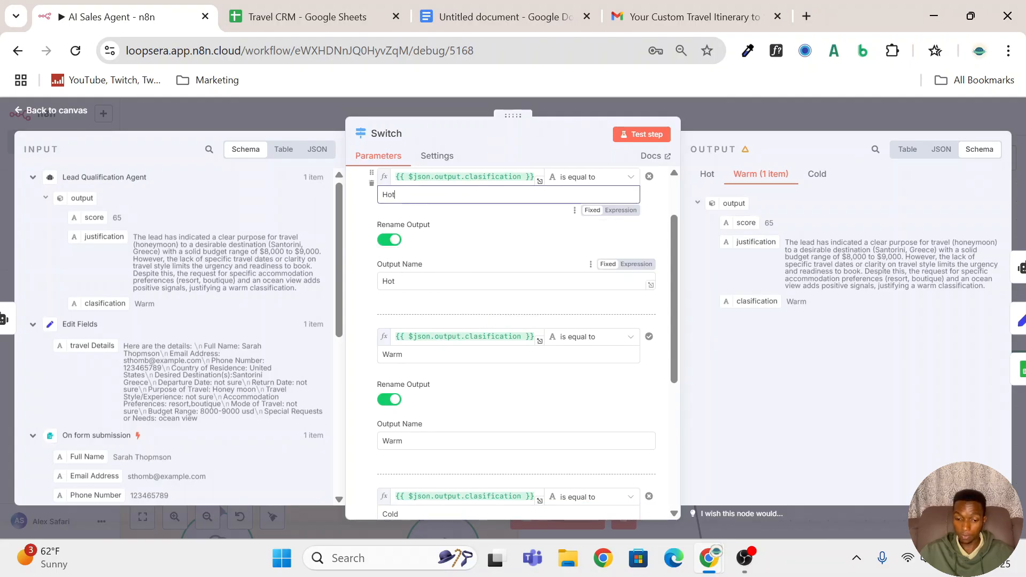
# Clear the Hot rule's output name in the Switch node and check the branch label on the canvas
pyautogui.click(728, 107)
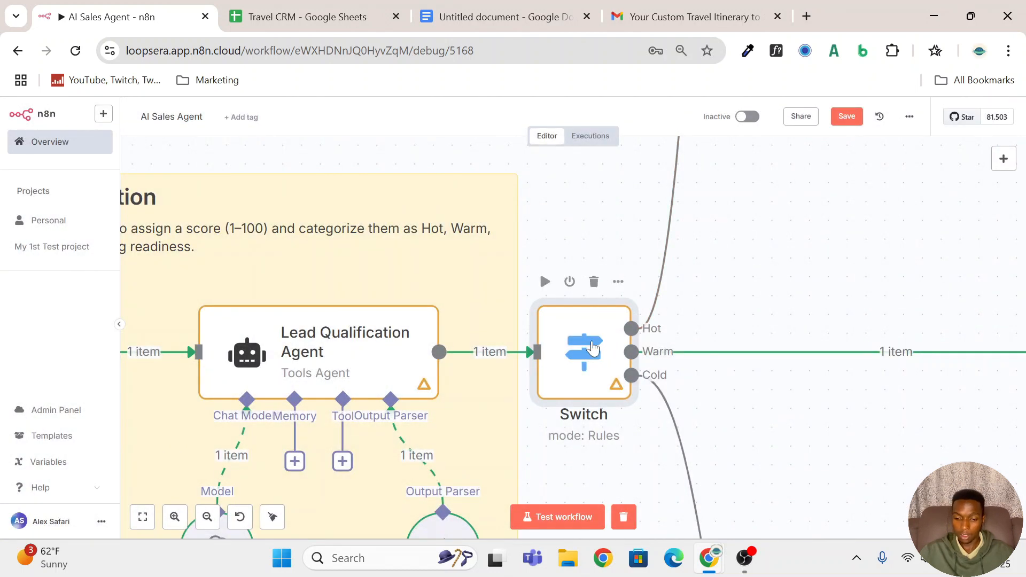
pyautogui.doubleClick(593, 348)
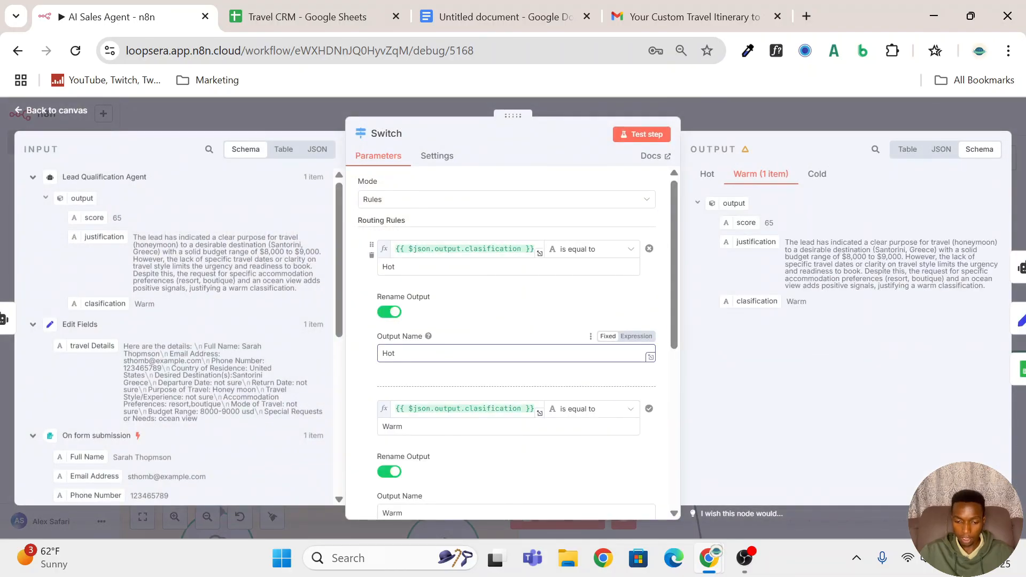
pyautogui.press('BackSpace')
pyautogui.press('BackSpace')
pyautogui.press('BackSpace')
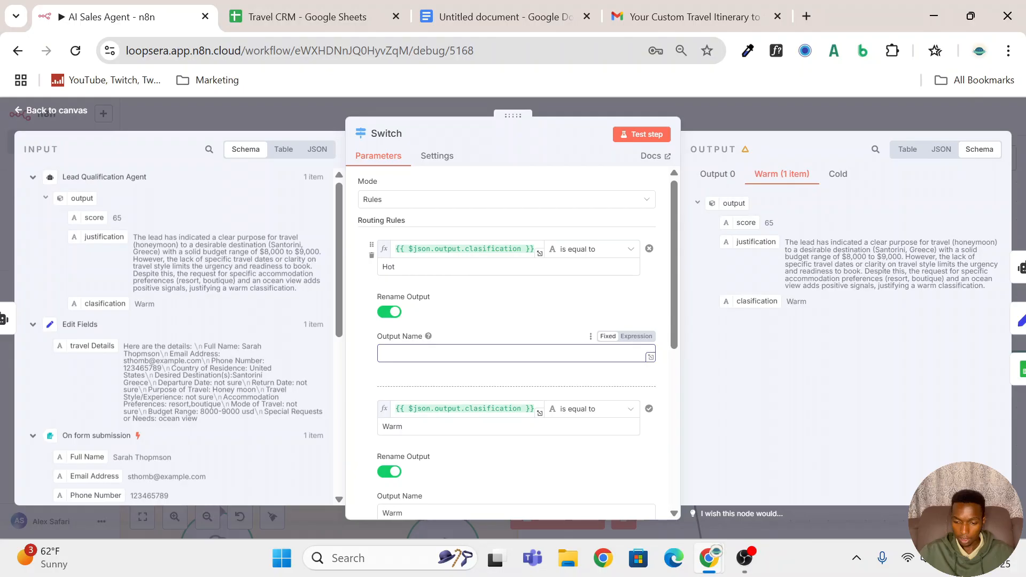
pyautogui.click(755, 107)
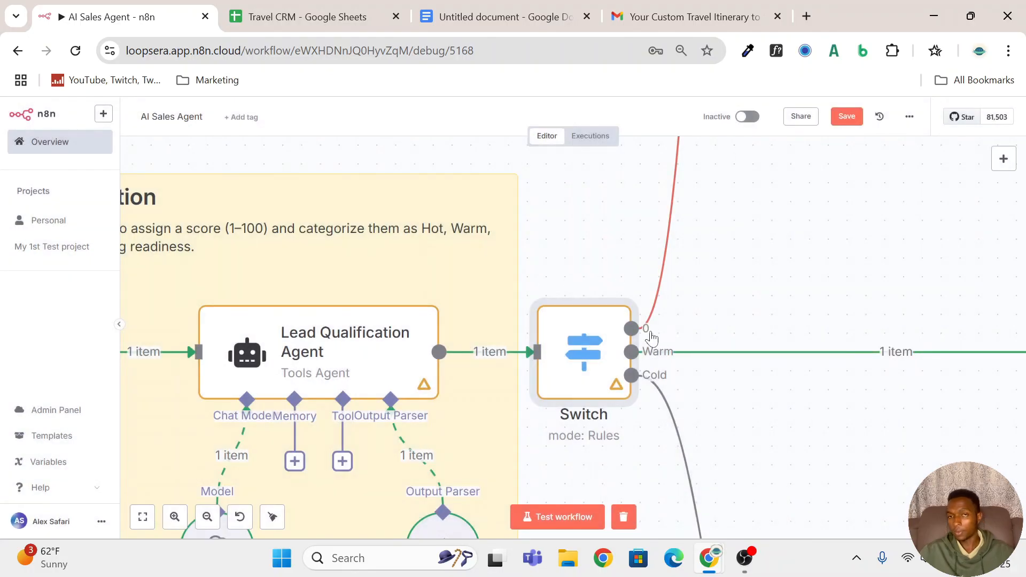
# Reopen the Switch node and review the Warm and Cold routing rules and their output names
pyautogui.doubleClick(588, 342)
pyautogui.scroll(-1, 465, 342)
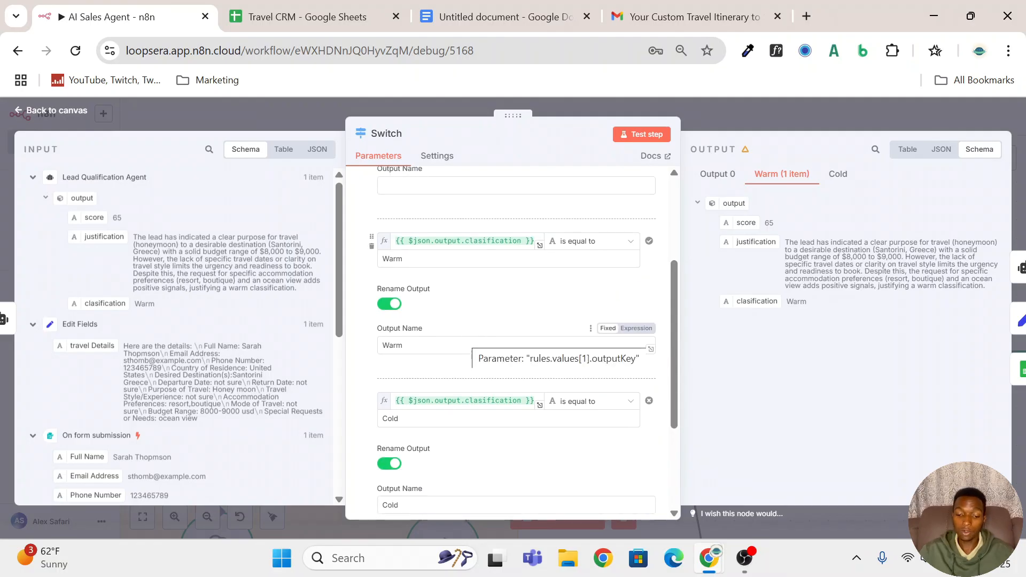
pyautogui.scroll(-3, 515, 424)
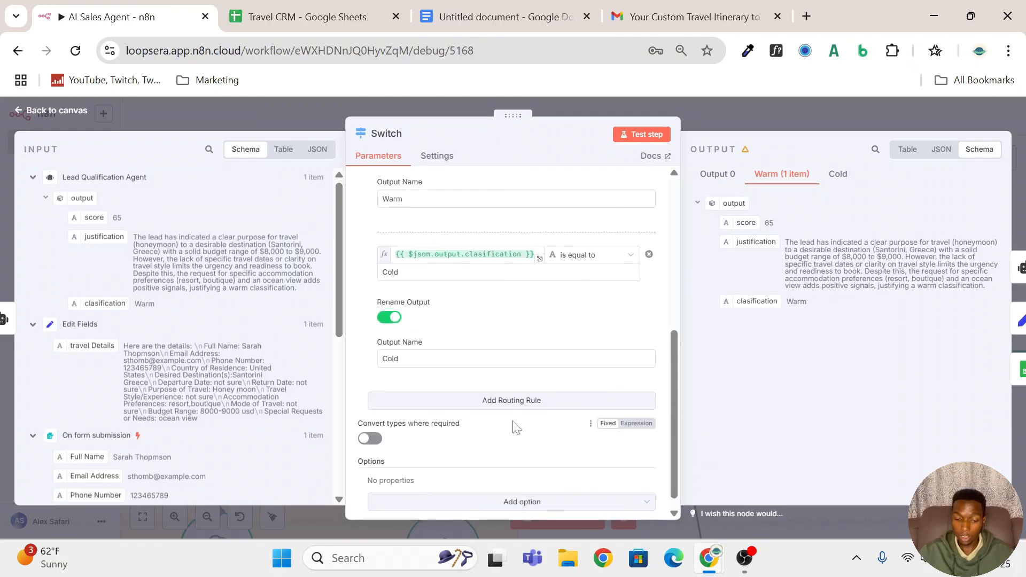
pyautogui.click(793, 104)
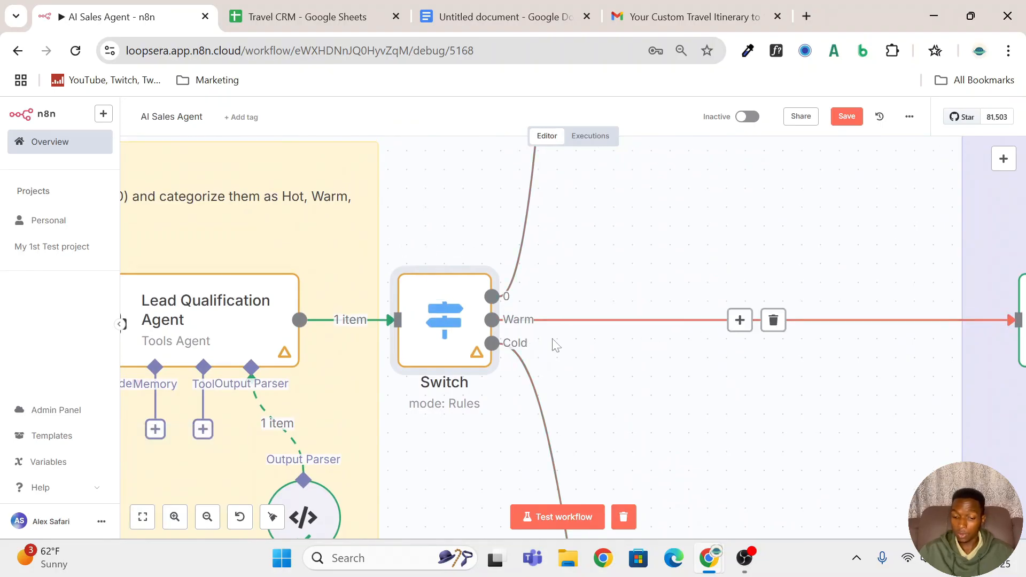
# Follow the Warm branch to the Edit Fields1 node and inspect how its output field combines lead score and justification
pyautogui.click(208, 518)
pyautogui.click(208, 517)
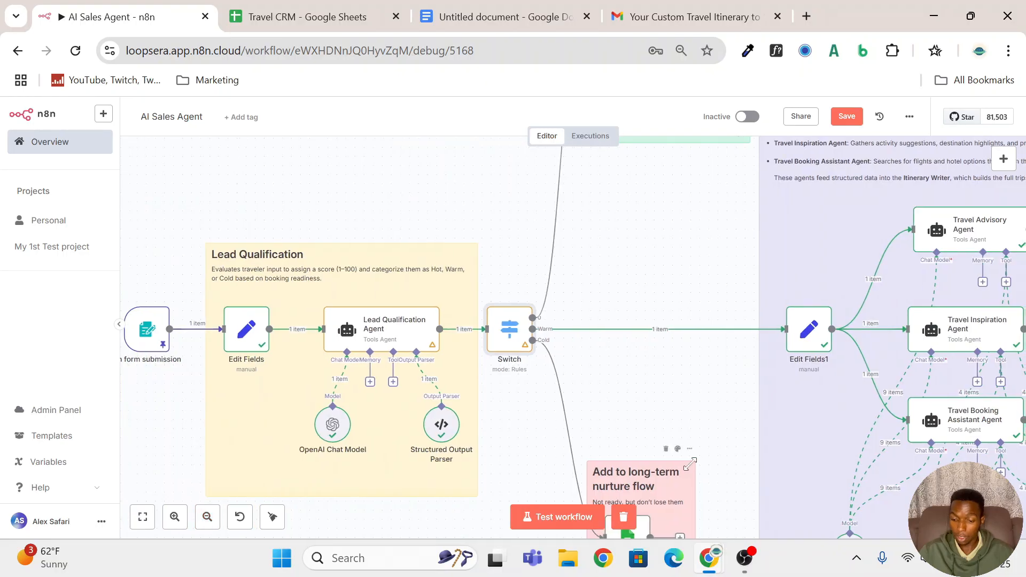
pyautogui.hscroll(3, 688, 470)
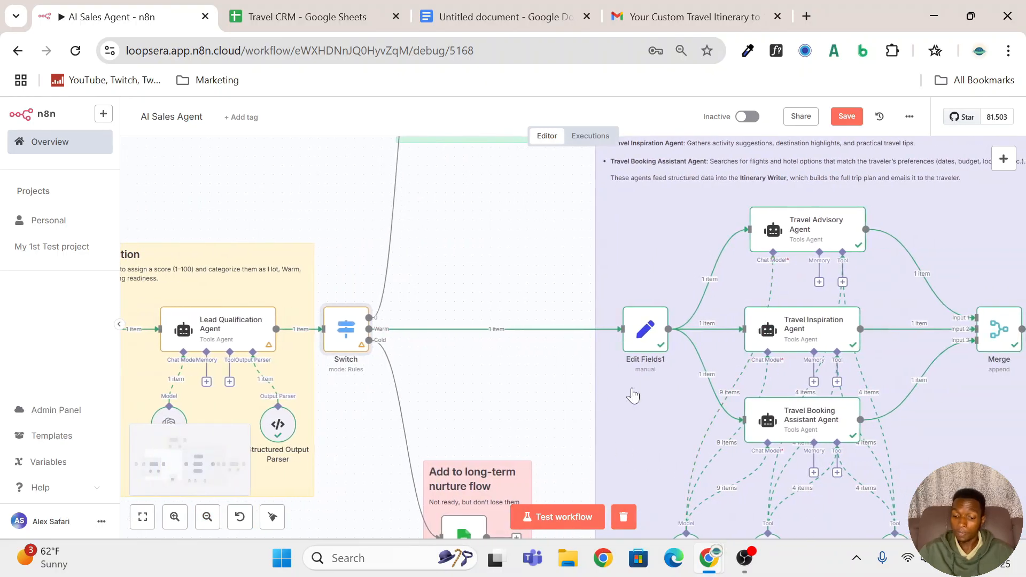
pyautogui.scroll(3, 626, 388)
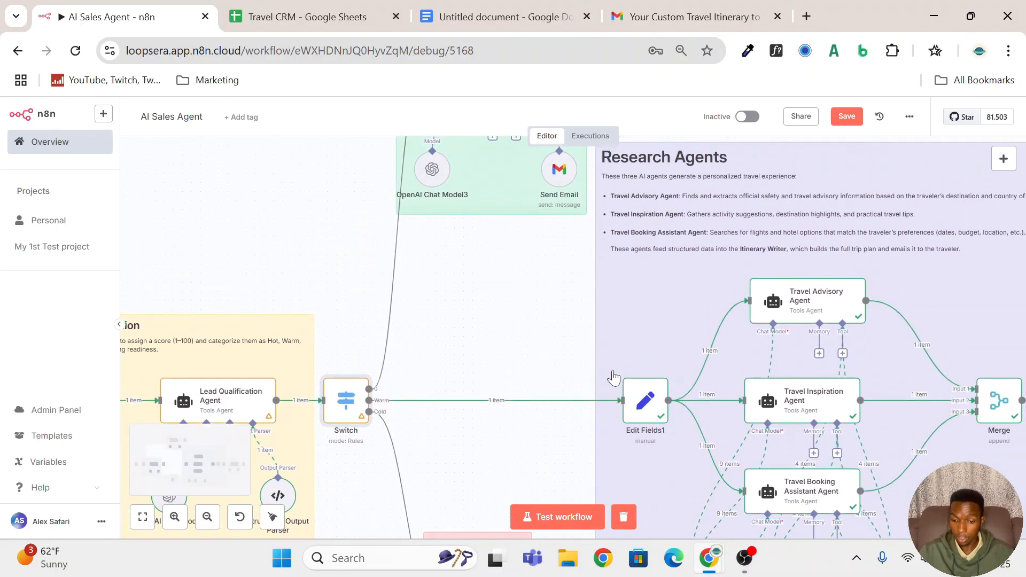
pyautogui.scroll(1, 613, 377)
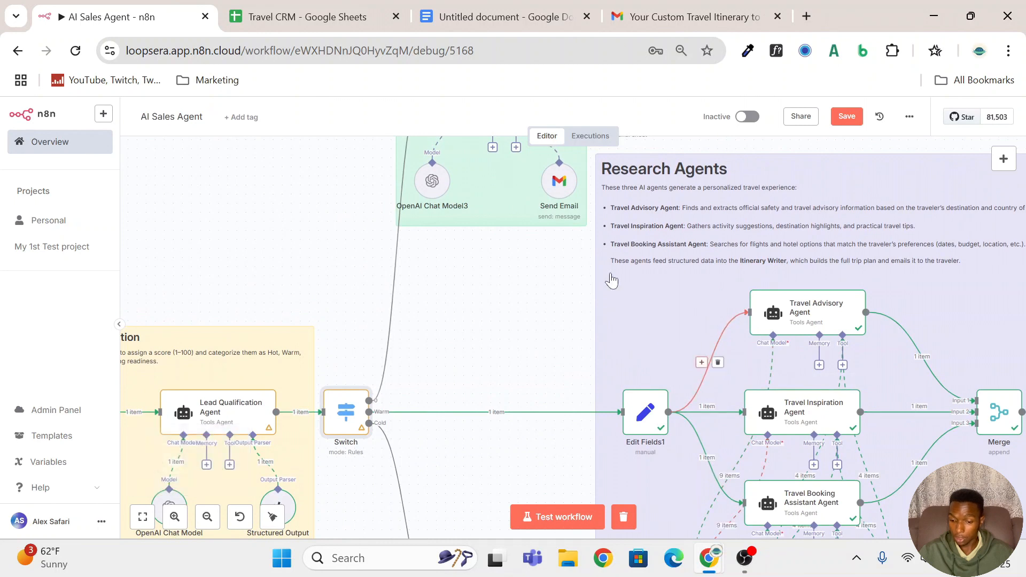
pyautogui.hscroll(5, 721, 276)
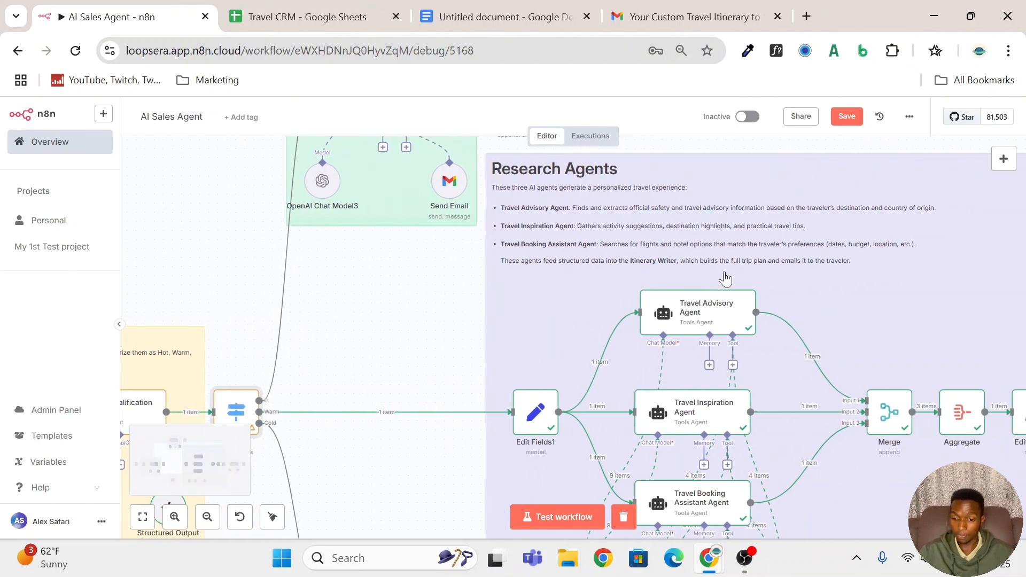
pyautogui.doubleClick(528, 425)
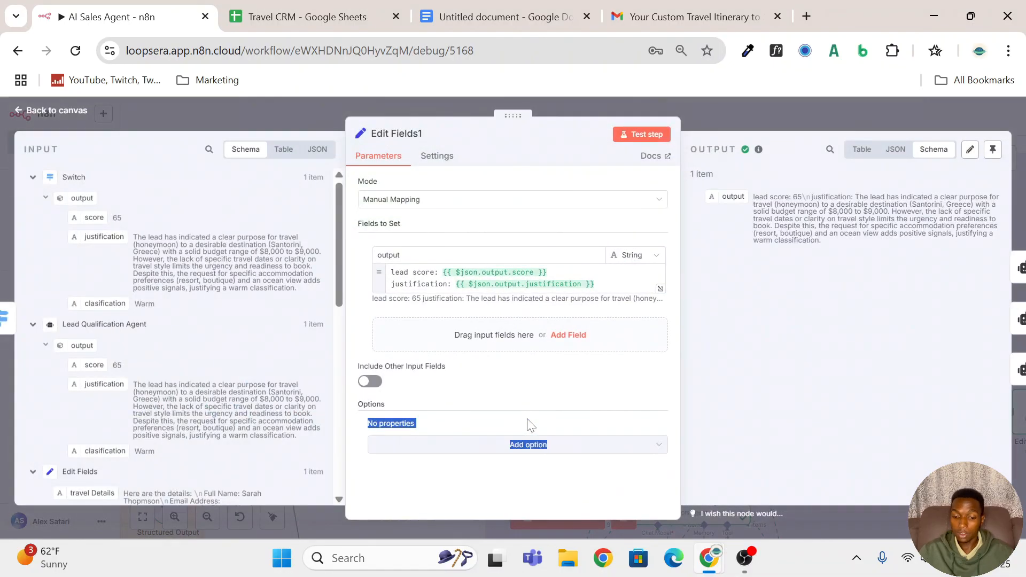
pyautogui.click(530, 425)
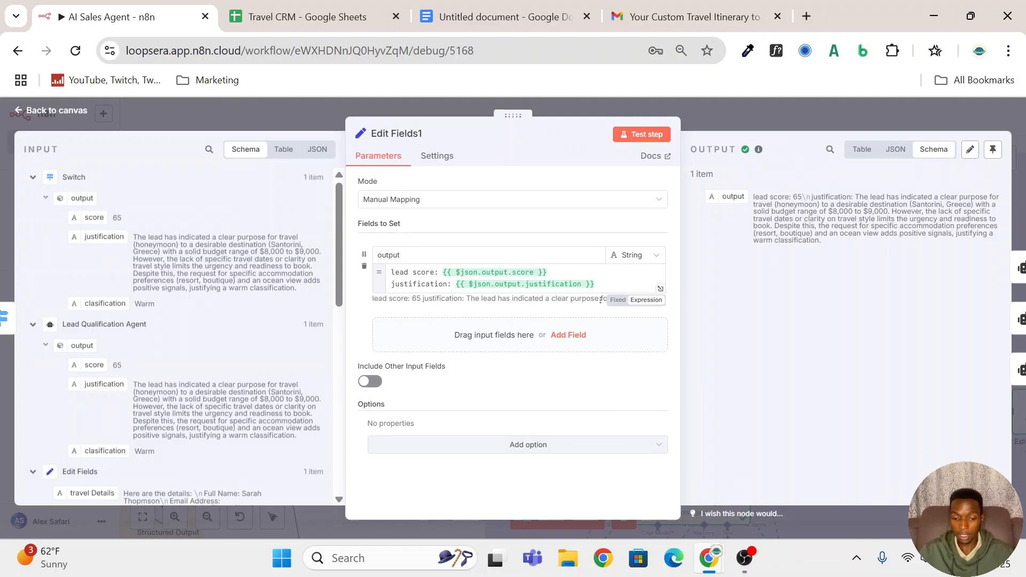
pyautogui.click(402, 256)
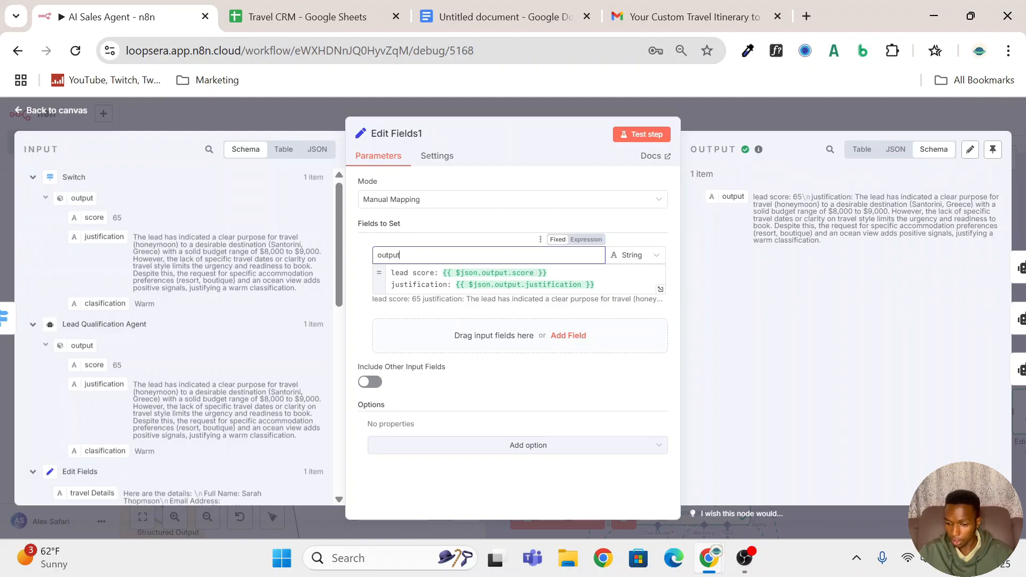
pyautogui.click(745, 198)
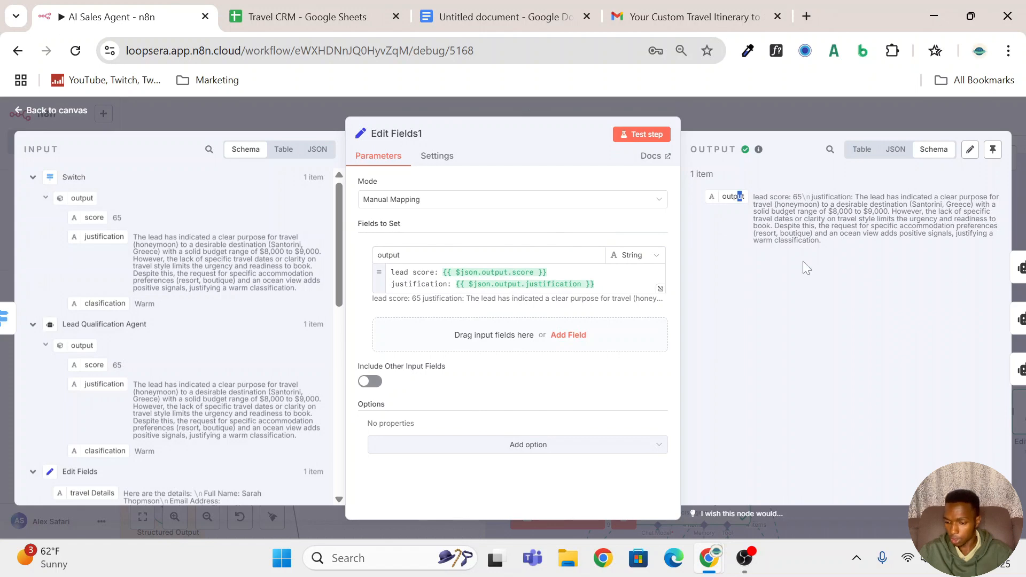
pyautogui.click(815, 104)
# Review the three Research Agents on the canvas and inspect the Travel Advisory Agent's user message prompt expression
pyautogui.scroll(-3, 664, 243)
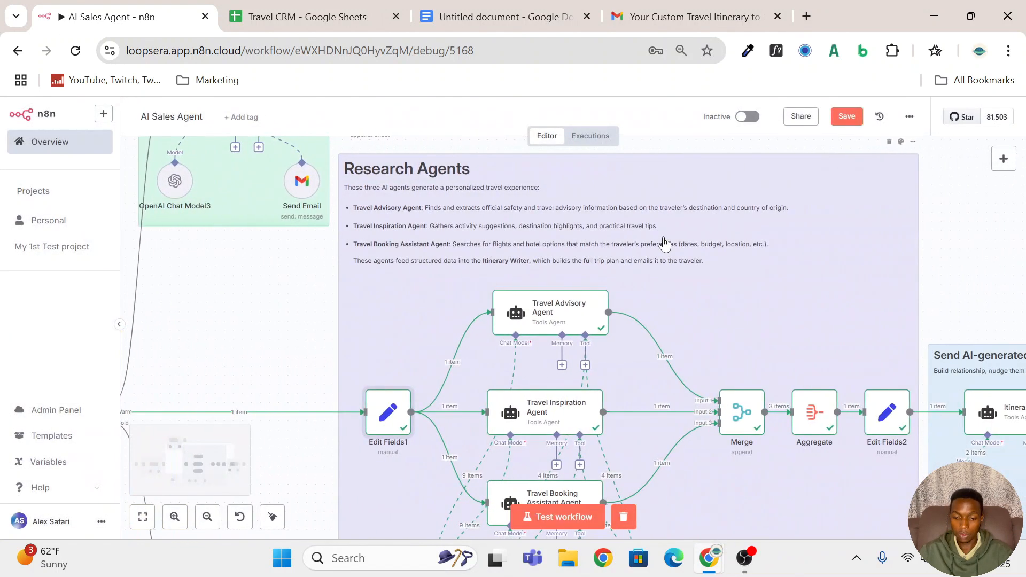
pyautogui.scroll(-3, 665, 243)
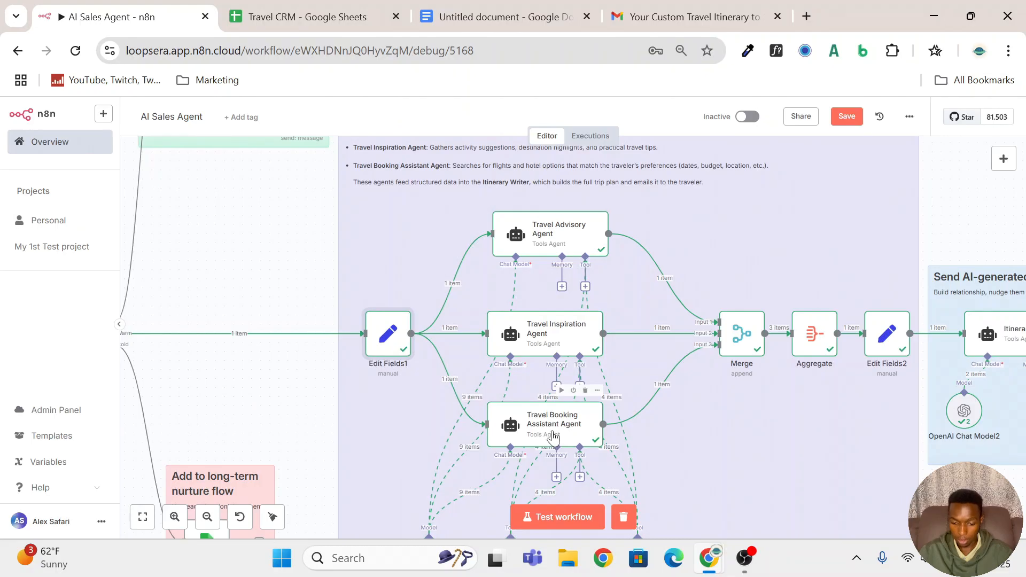
pyautogui.scroll(3, 553, 437)
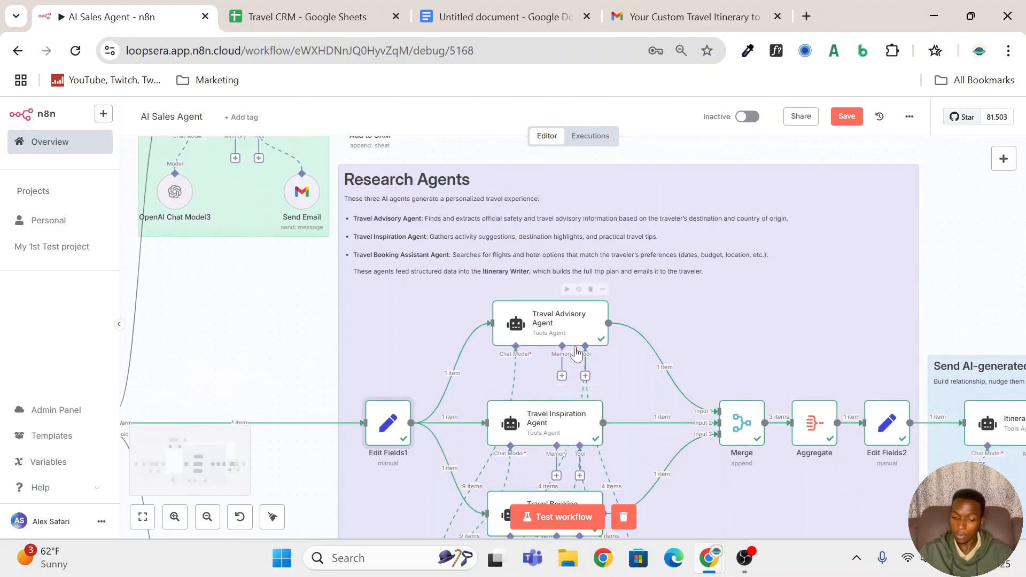
pyautogui.click(553, 327)
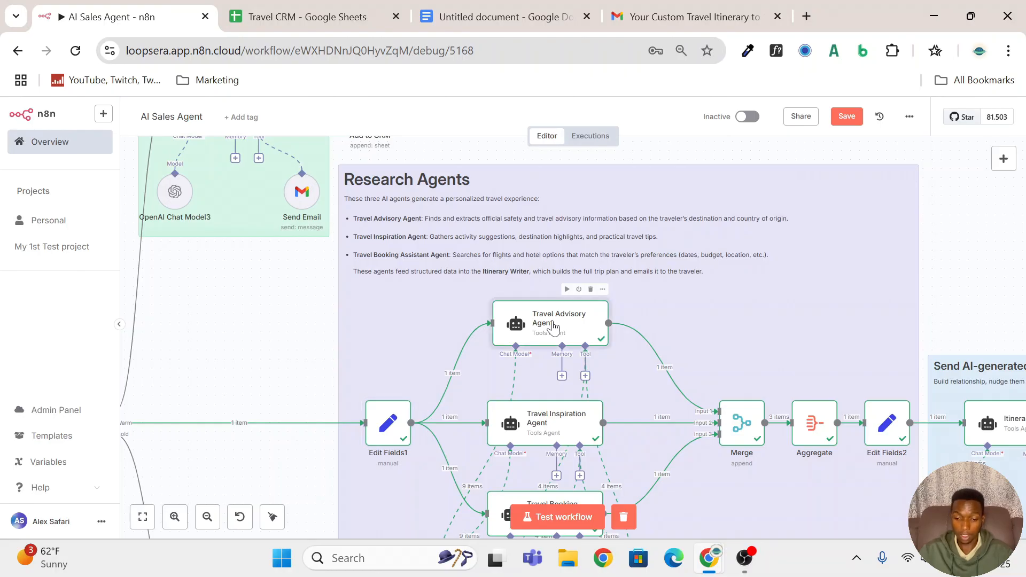
pyautogui.doubleClick(554, 327)
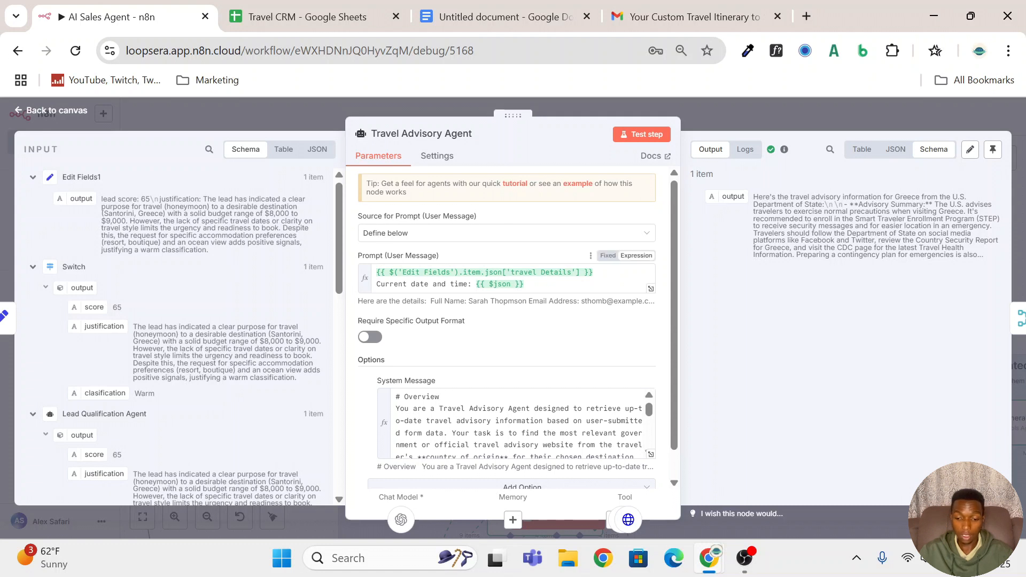
pyautogui.click(528, 274)
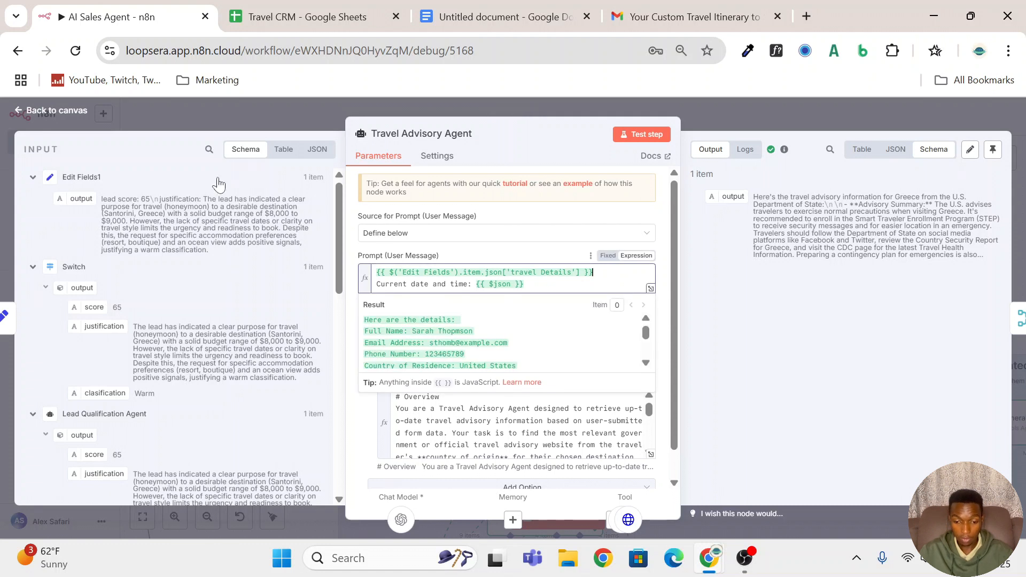
pyautogui.click(292, 112)
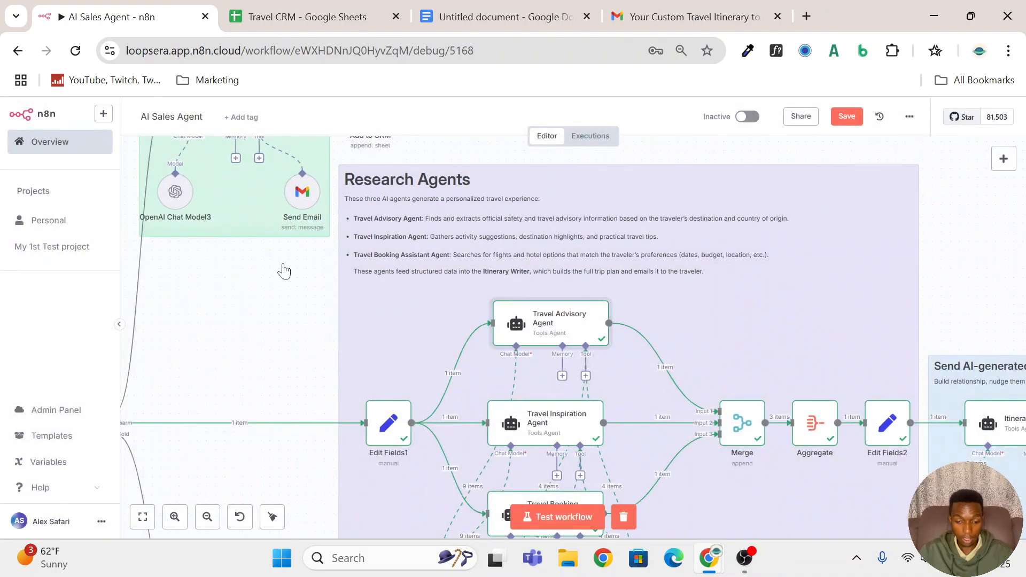
# Trace the Travel Advisory Agent's prompt back to the Edit Fields node's travel details and the form submission data in its input
pyautogui.hscroll(-10, 282, 268)
pyautogui.moveTo(498, 417)
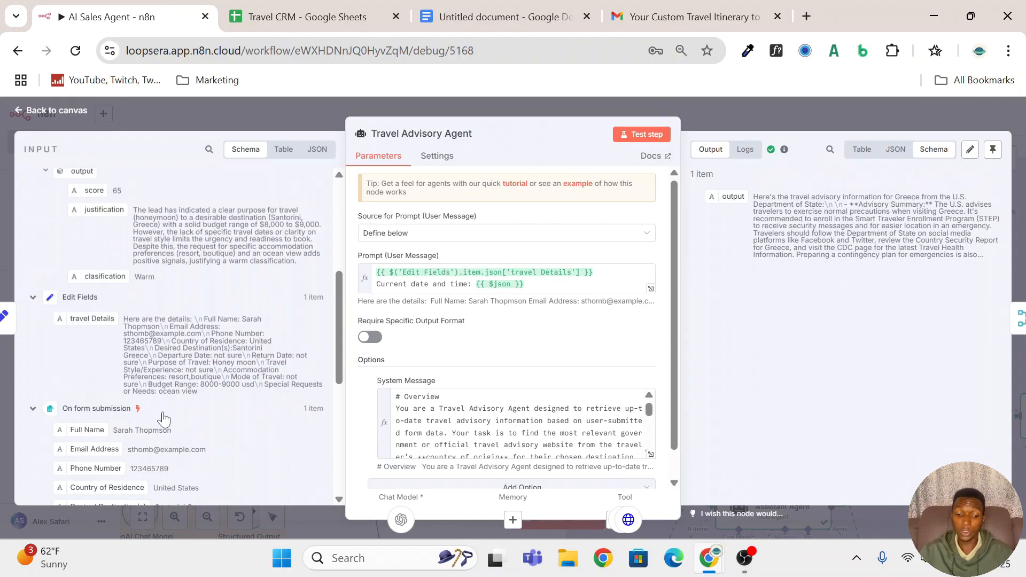
pyautogui.scroll(-4, 164, 418)
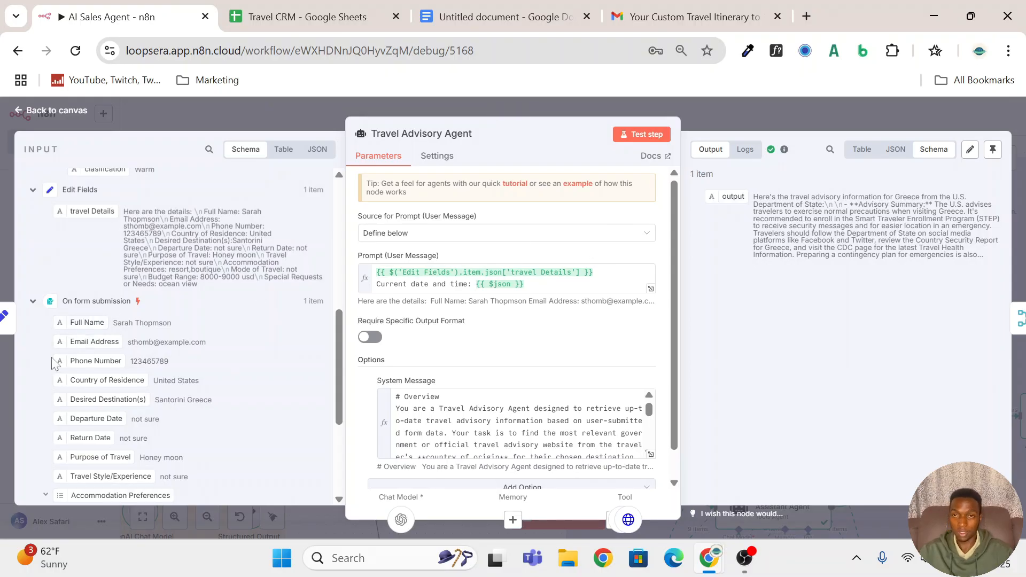
pyautogui.scroll(2, 75, 337)
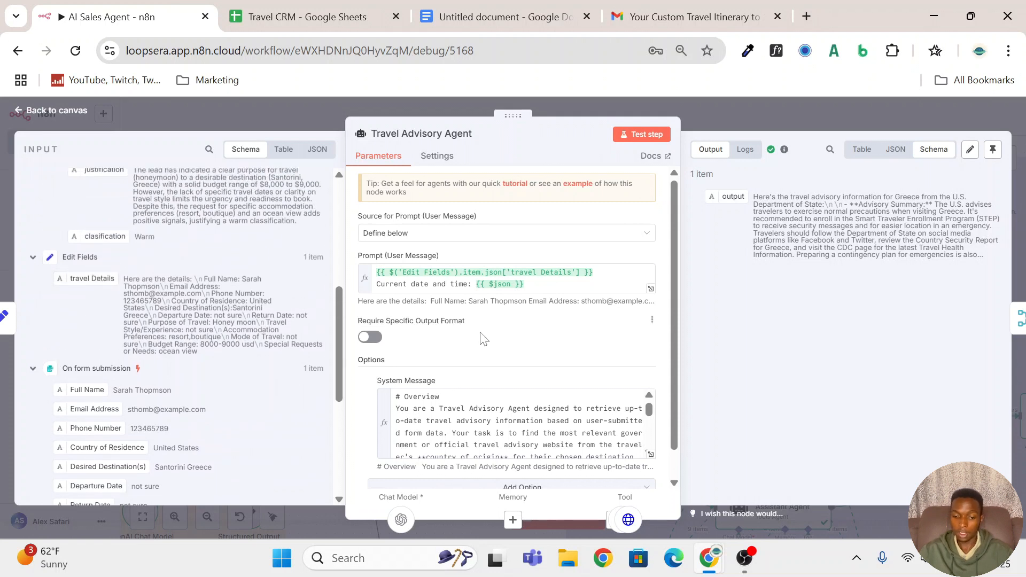
# Change the current date and time expression in the Travel Advisory Agent's user prompt to {{ $now }}
pyautogui.click(524, 284)
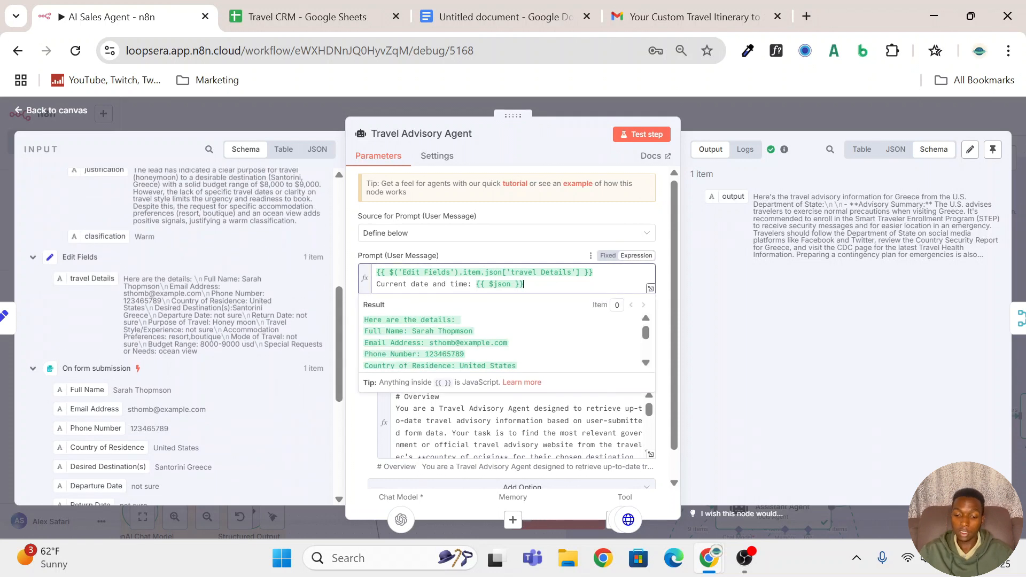
pyautogui.press('BackSpace')
pyautogui.press('BackSpace')
pyautogui.press('BackSpace')
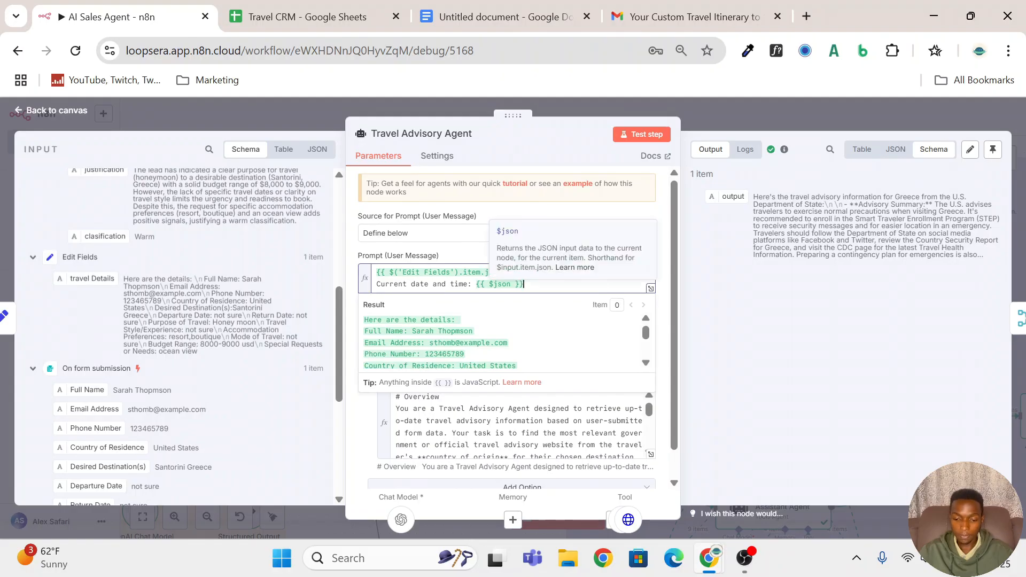
pyautogui.press('BackSpace')
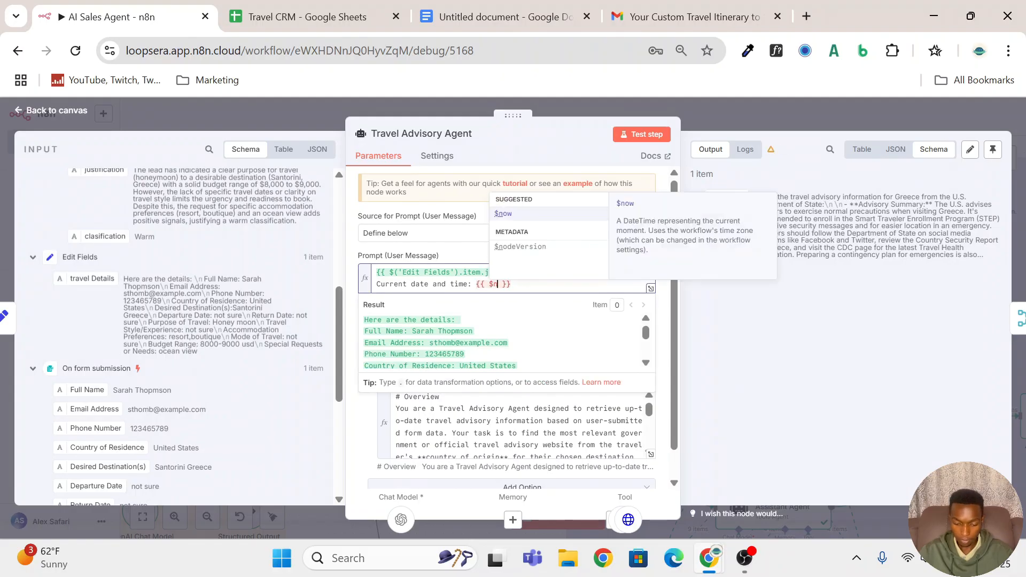
pyautogui.write('now')
# Examine the Travel Advisory Agent's full system message, from the overview and context through instructions, tools and examples, and return to the canvas
pyautogui.click(644, 455)
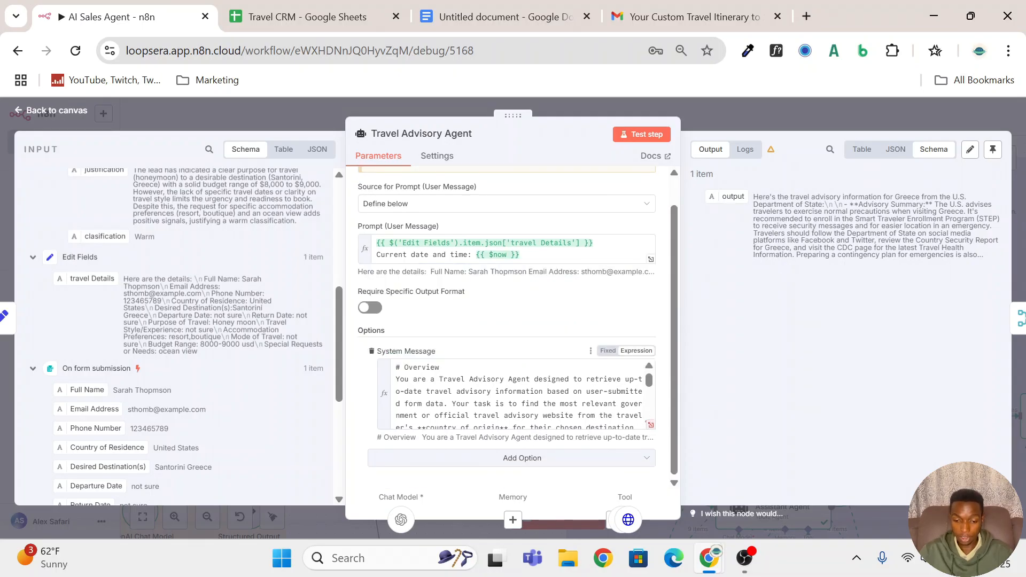
pyautogui.click(651, 425)
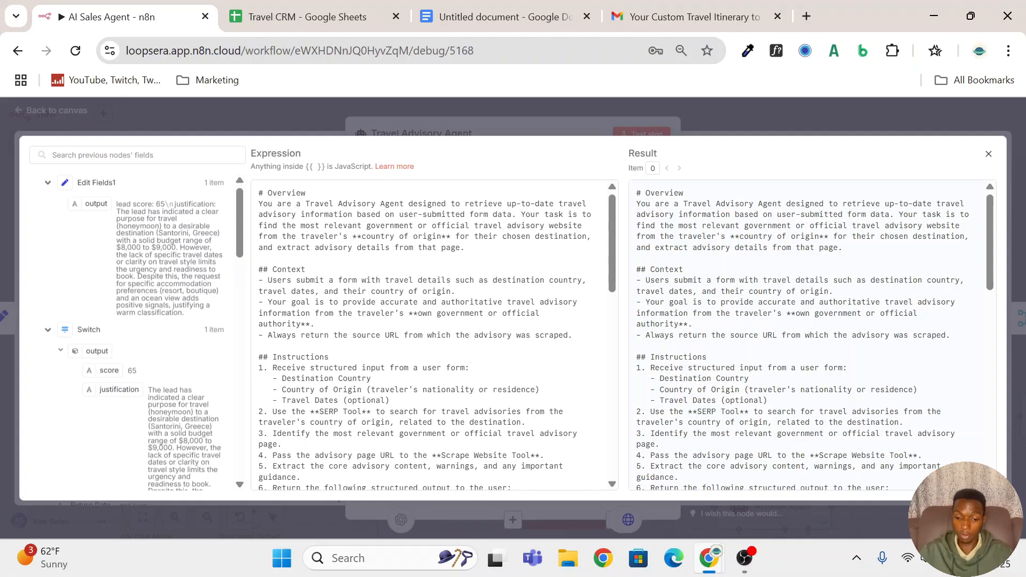
pyautogui.scroll(-1, 434, 336)
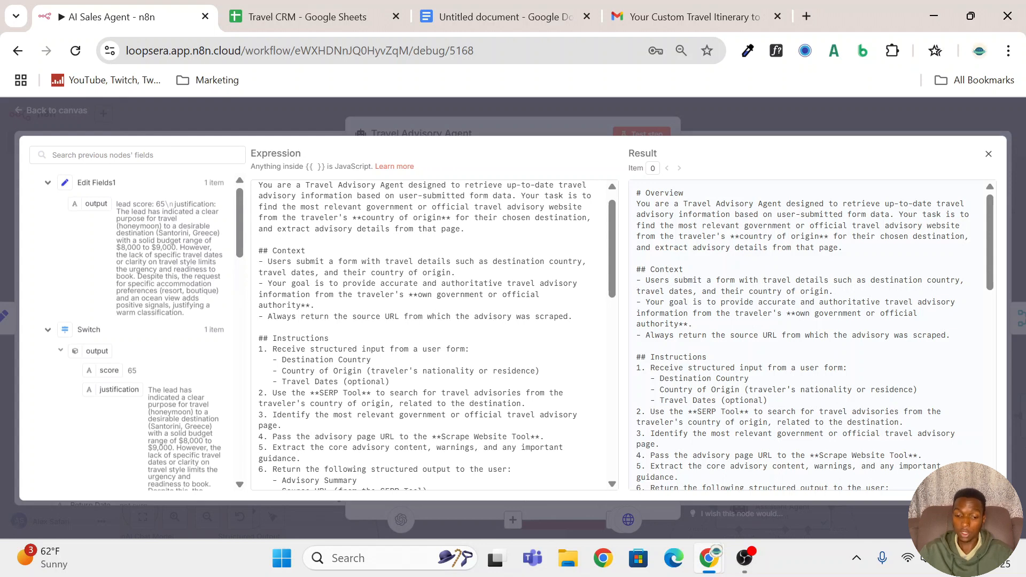
pyautogui.scroll(-1, 433, 332)
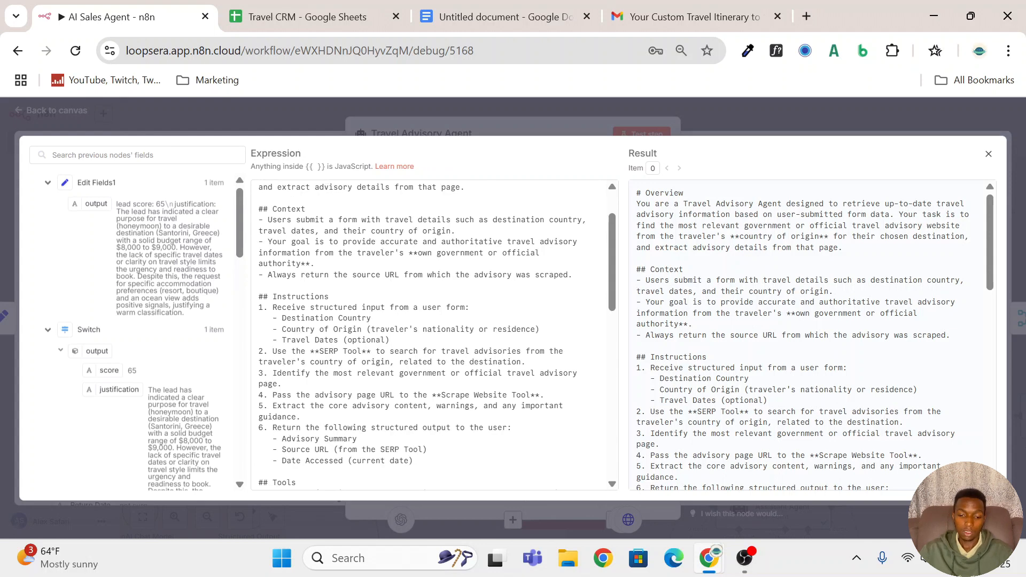
pyautogui.moveTo(483, 253); pyautogui.dragTo(255, 210)
pyautogui.scroll(-2, 436, 335)
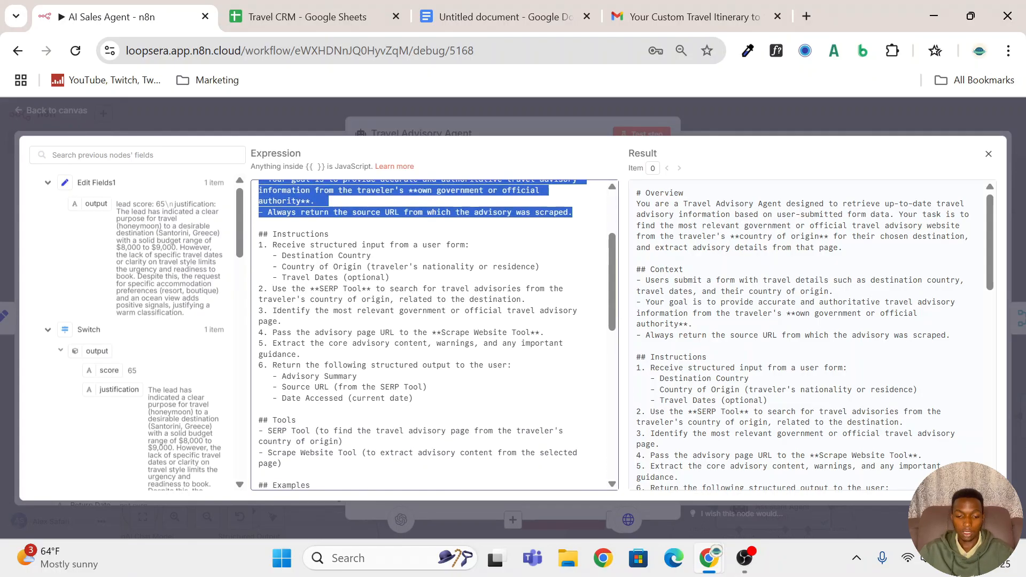
pyautogui.moveTo(422, 382); pyautogui.dragTo(255, 219)
pyautogui.click(437, 251)
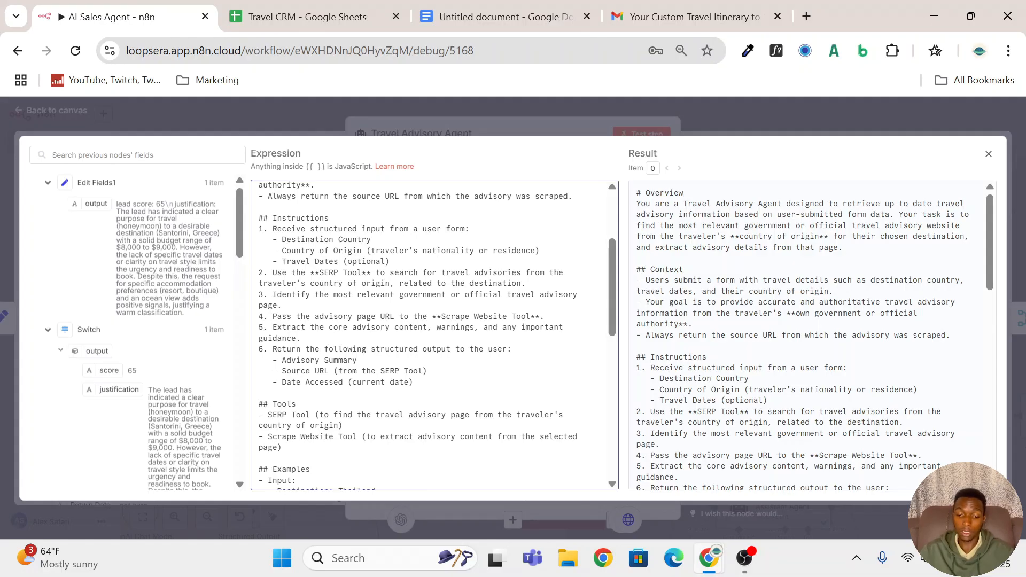
pyautogui.scroll(-2, 434, 335)
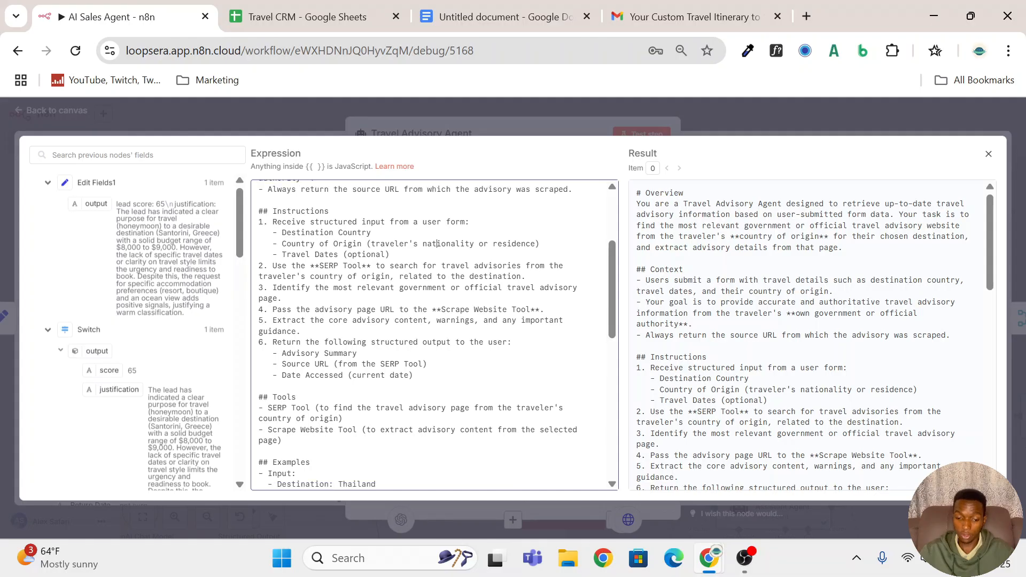
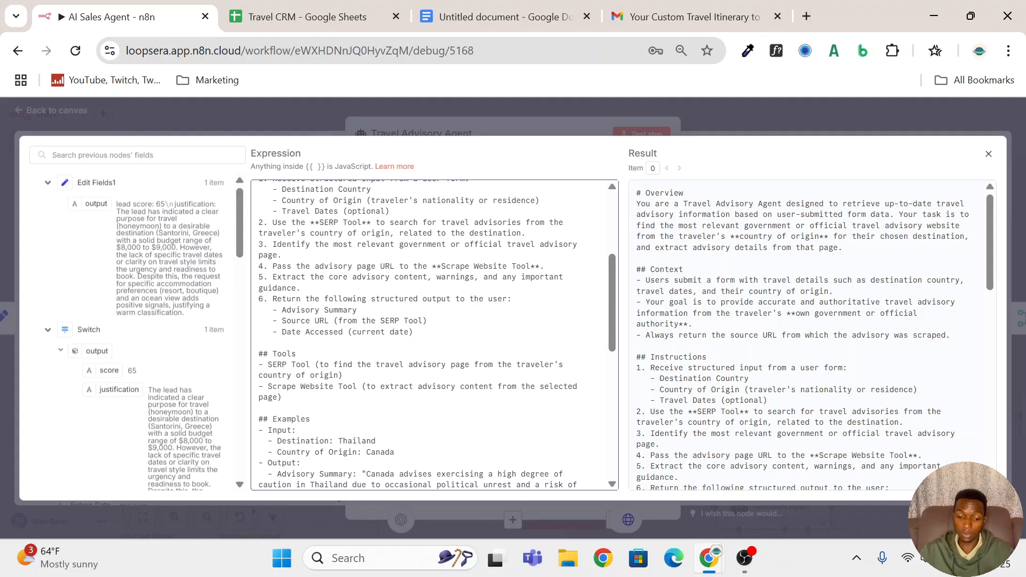
pyautogui.scroll(-4, 437, 335)
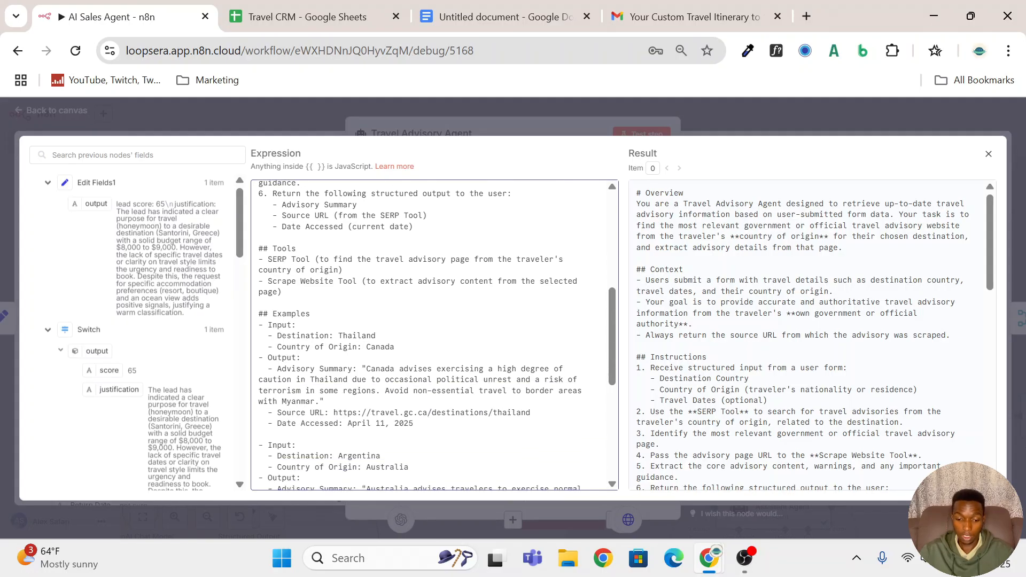
pyautogui.click(810, 105)
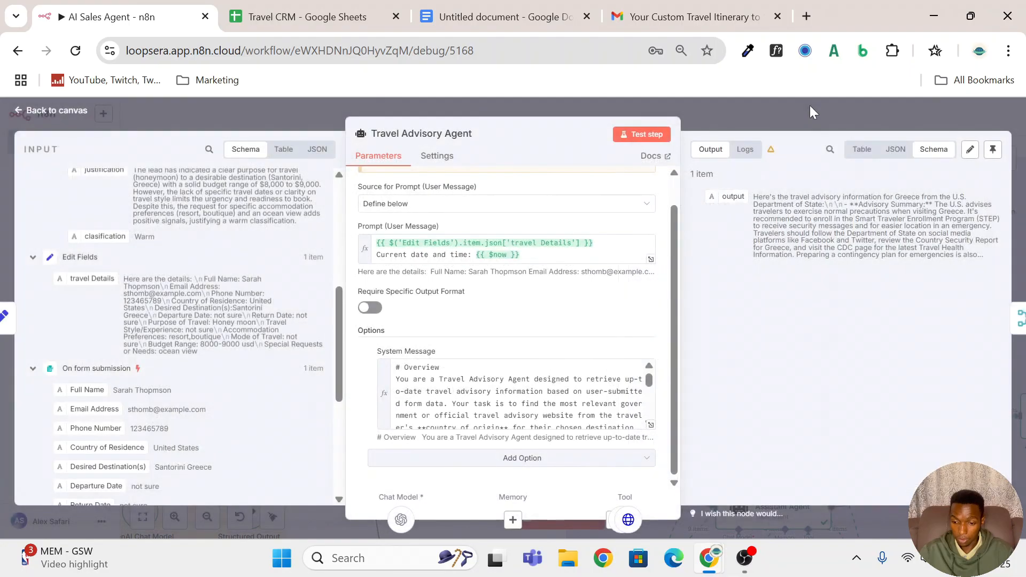
pyautogui.click(809, 111)
# Inspect the SERP Tool node's query and search Google in a new tab for "site:travel.state.gov Greece travel advisory"
pyautogui.scroll(-3, 777, 447)
pyautogui.scroll(-1, 777, 447)
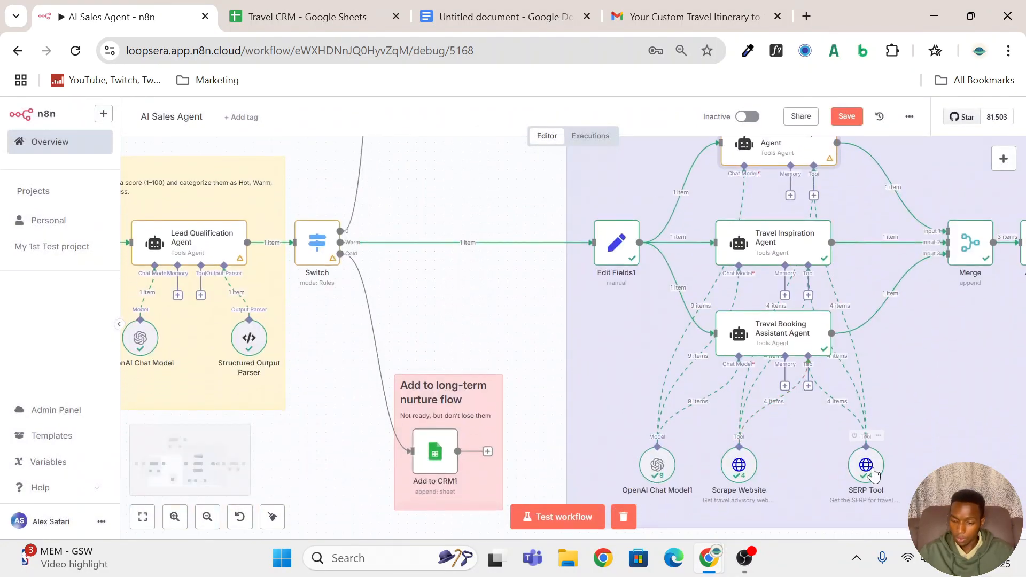
pyautogui.doubleClick(865, 464)
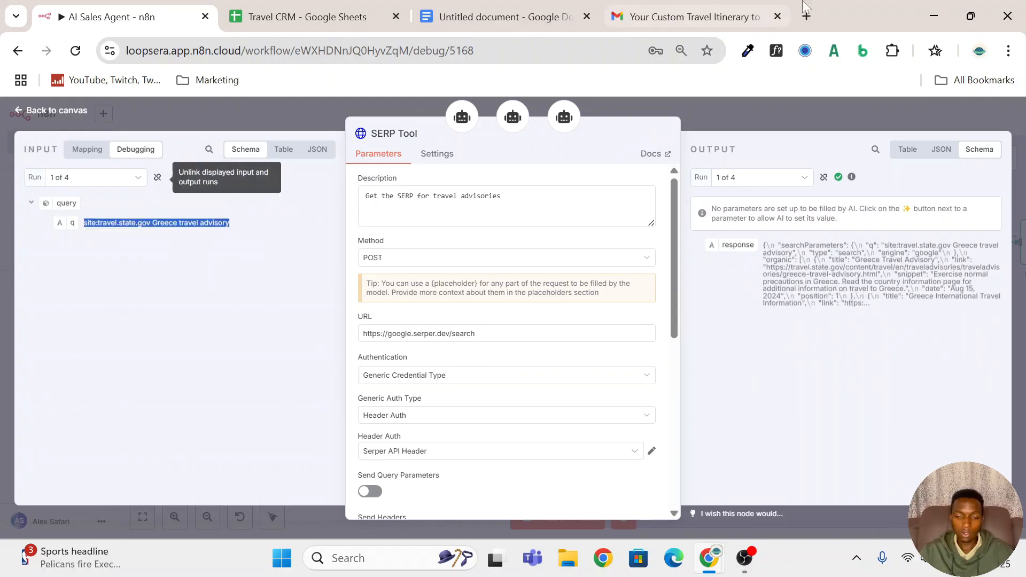
pyautogui.click(808, 13)
pyautogui.write('site:travel.state.gov Greece travel advisory')
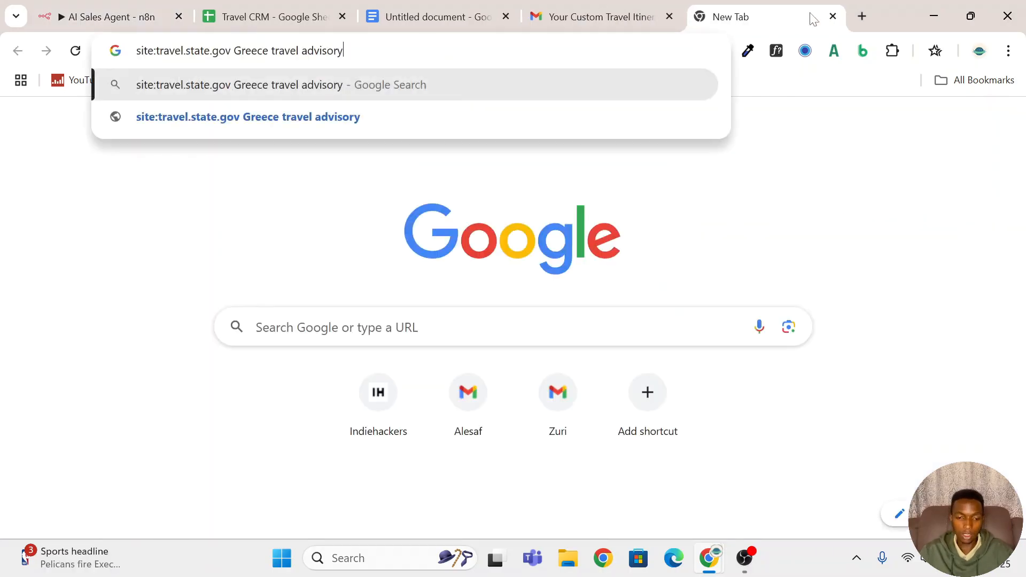
pyautogui.press('Return')
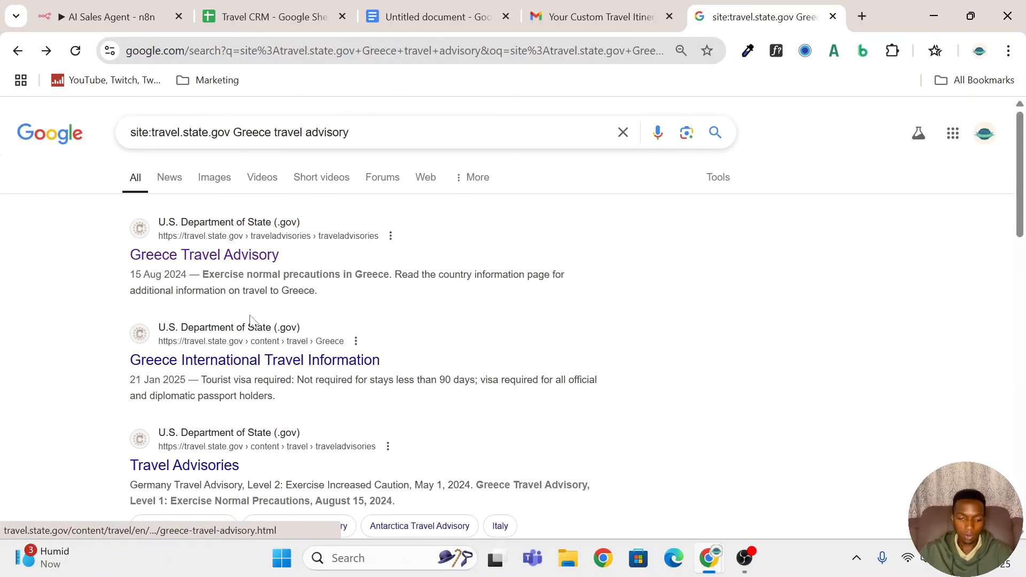
# View the "Greece International Travel Information" search result and return to the Google results
pyautogui.click(279, 362)
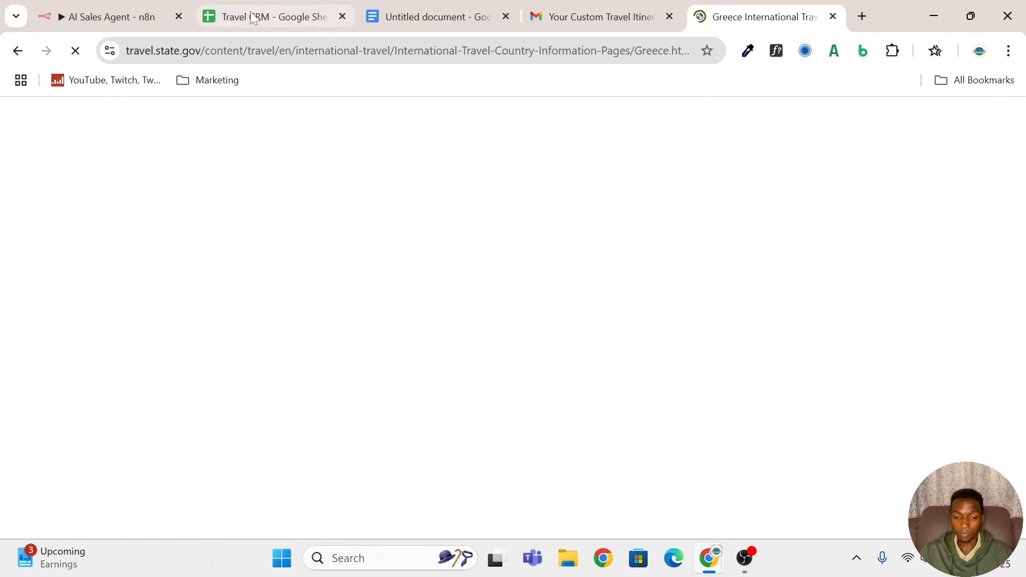
pyautogui.click(104, 16)
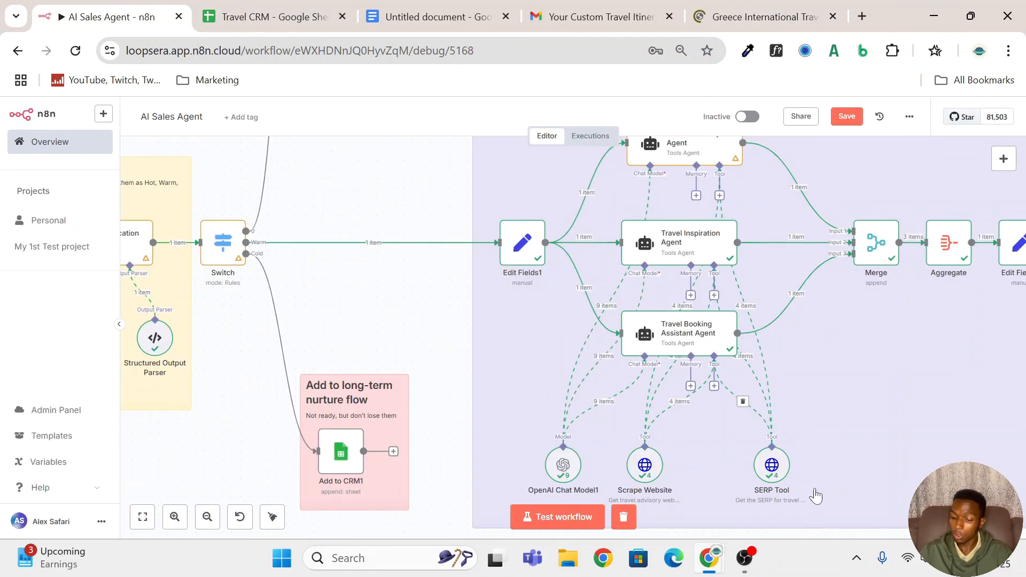
pyautogui.click(734, 21)
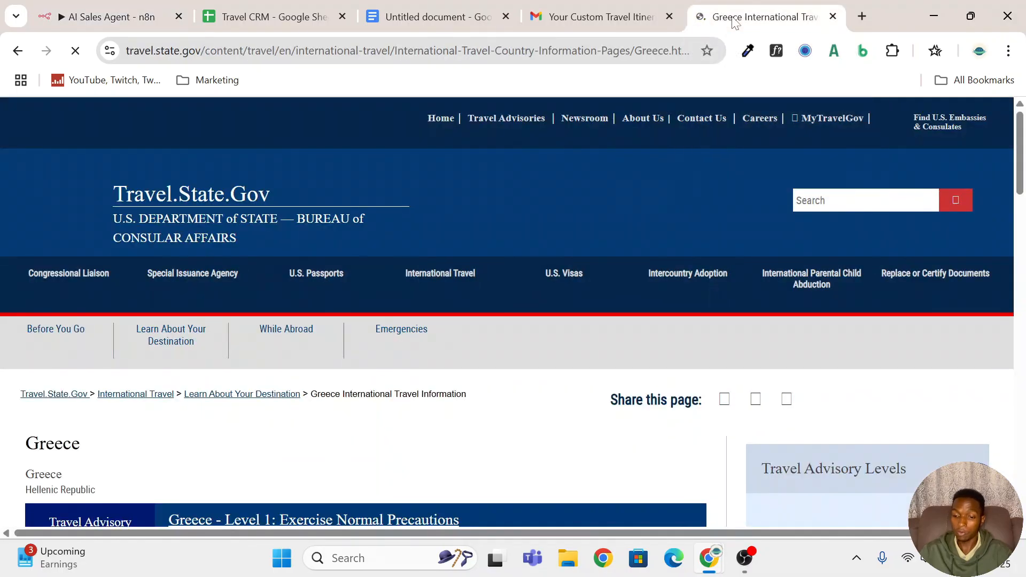
pyautogui.click(19, 52)
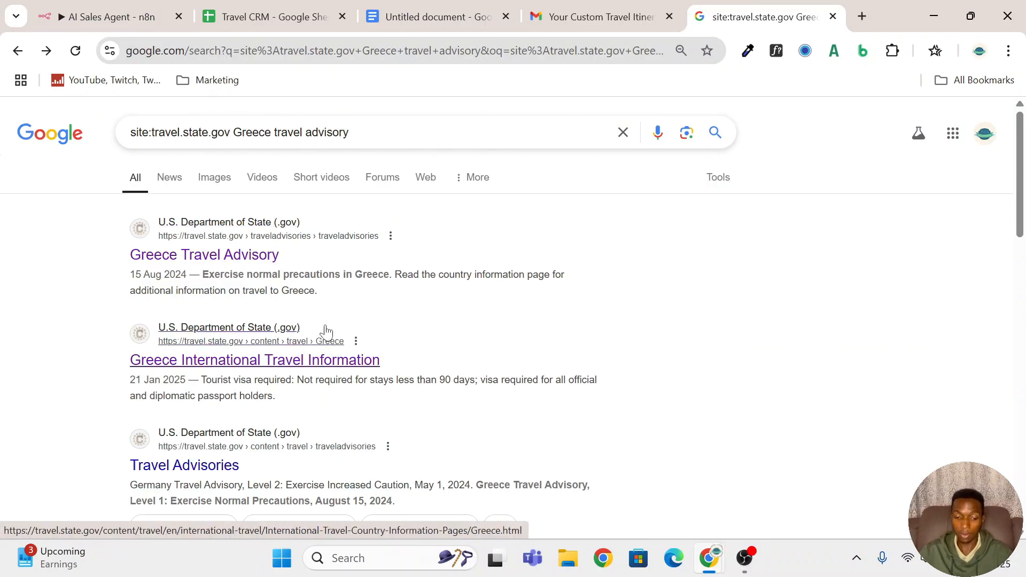
# Inspect the Scrape Website node in the n8n workflow alongside the content of the Greece International Travel Information page
pyautogui.click(134, 7)
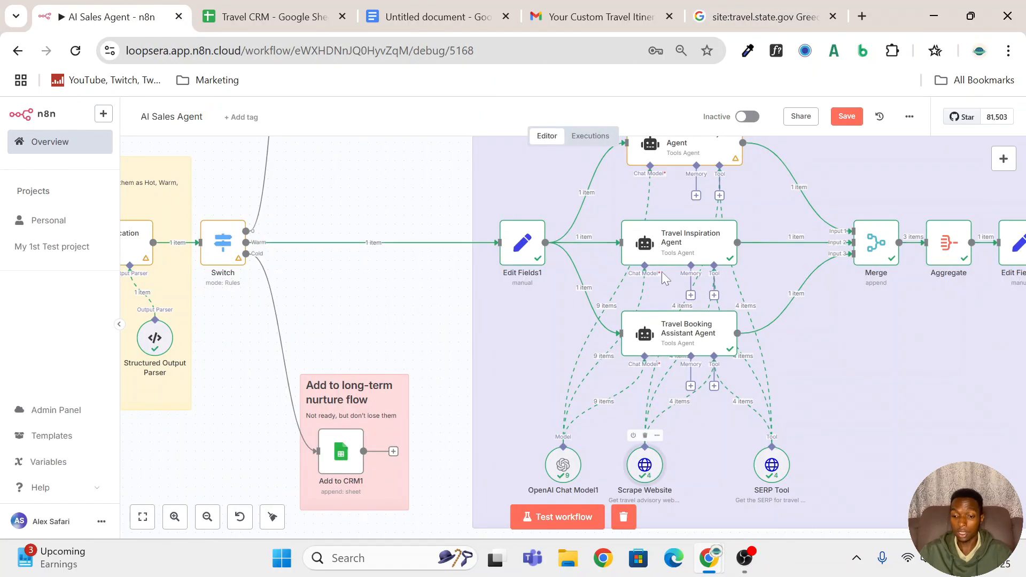
pyautogui.doubleClick(644, 464)
pyautogui.click(768, 15)
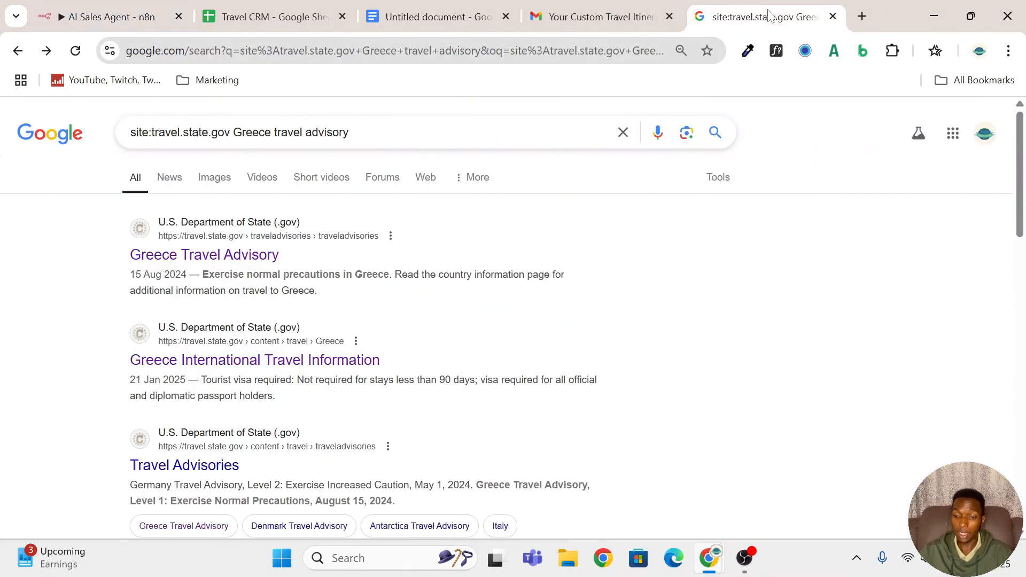
pyautogui.click(248, 361)
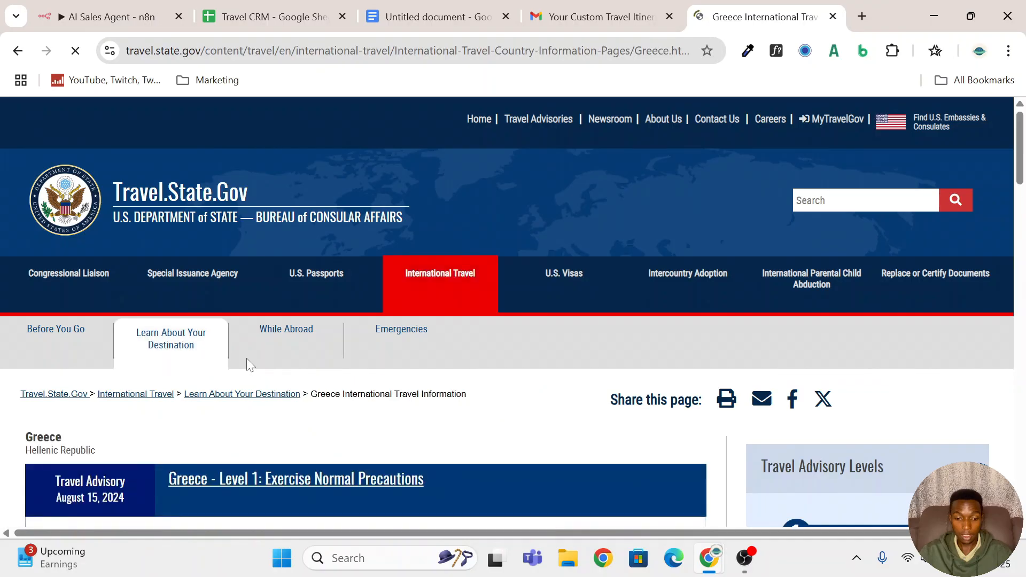
pyautogui.scroll(-7, 247, 363)
pyautogui.scroll(-11, 247, 364)
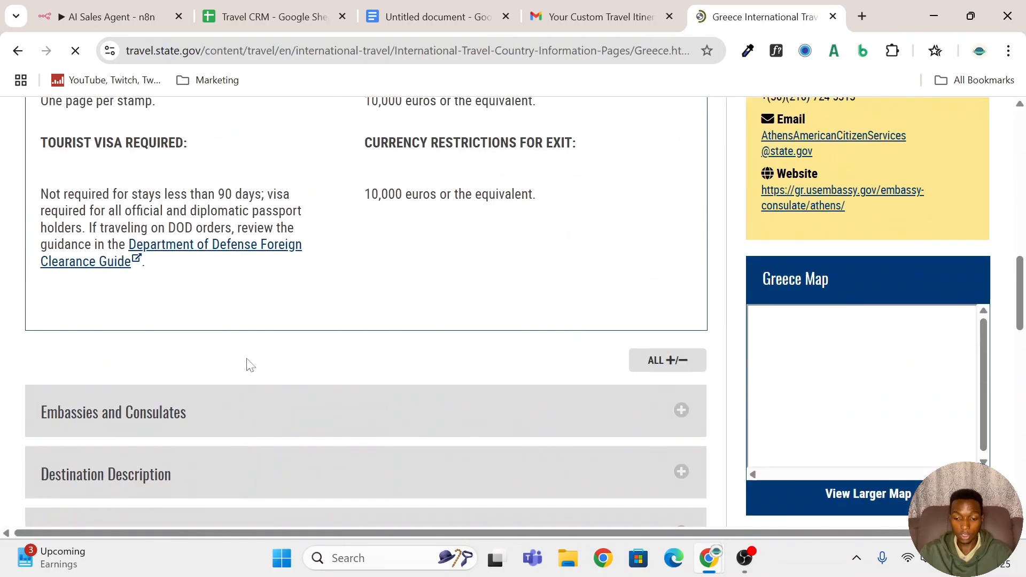
pyautogui.click(112, 20)
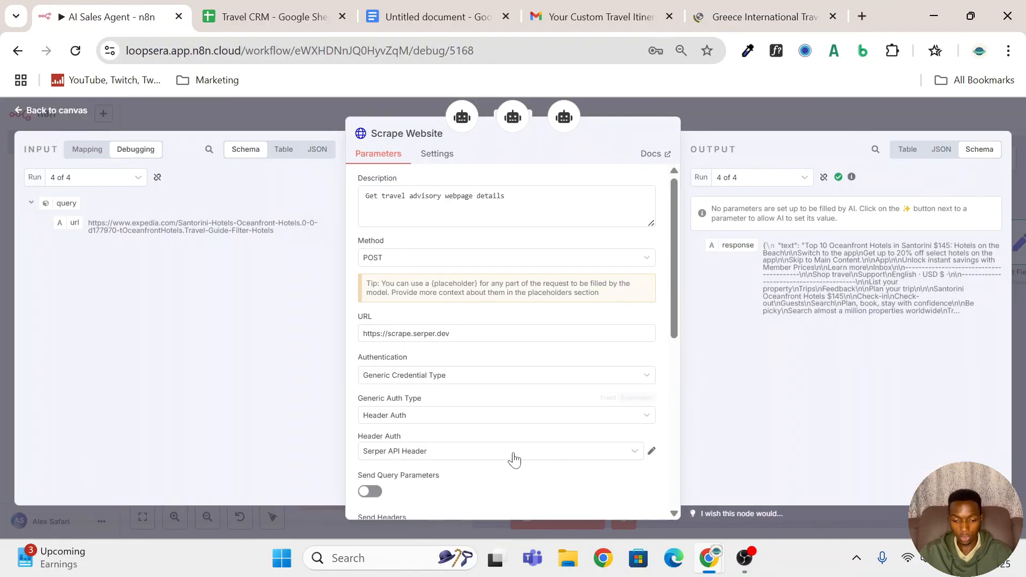
pyautogui.press('Escape')
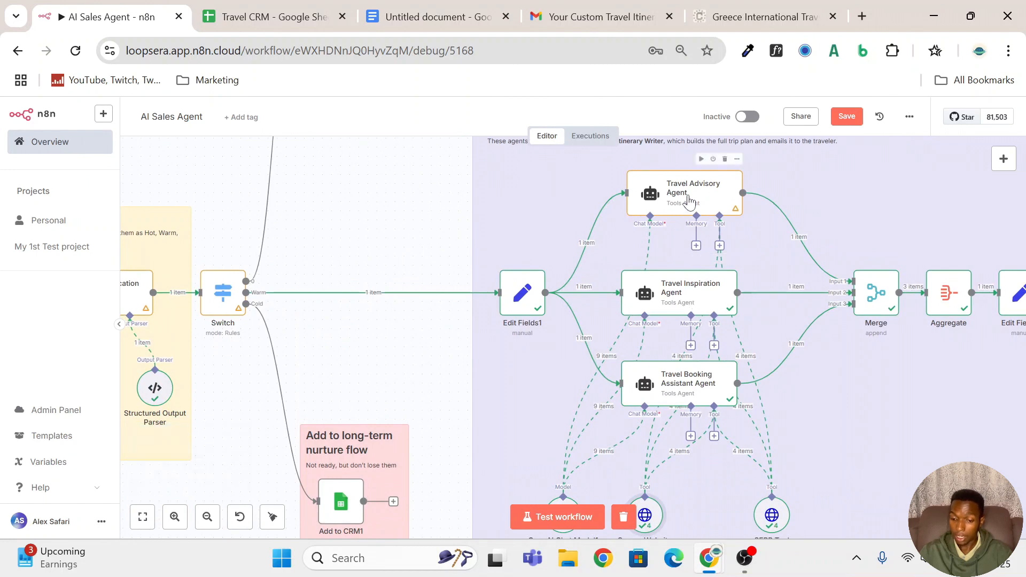
# Examine the Overview, Context and Instructions sections of the Travel Inspiration Agent's system message in the expanded expression editor
pyautogui.doubleClick(702, 302)
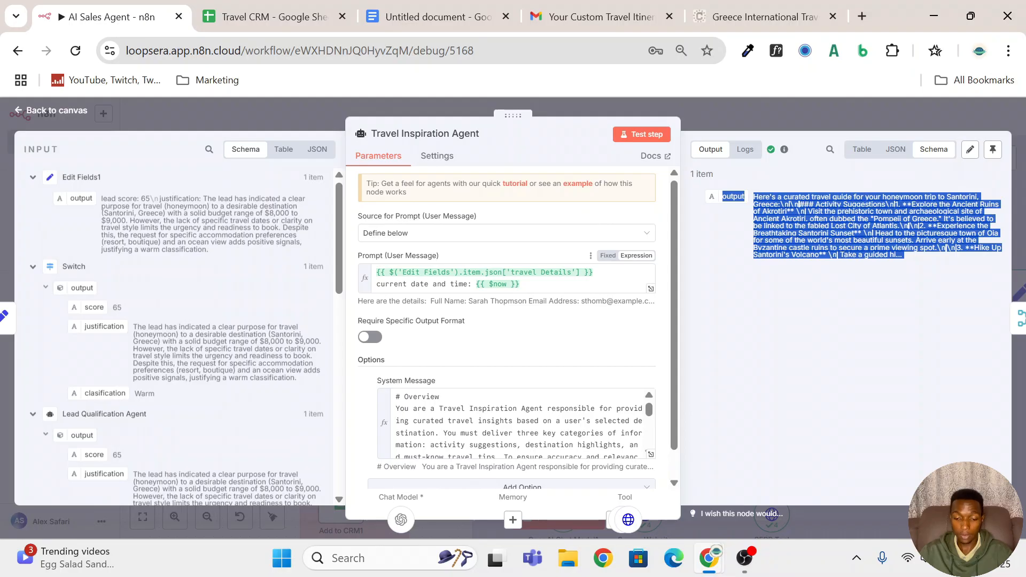
pyautogui.scroll(-1, 513, 342)
pyautogui.click(650, 425)
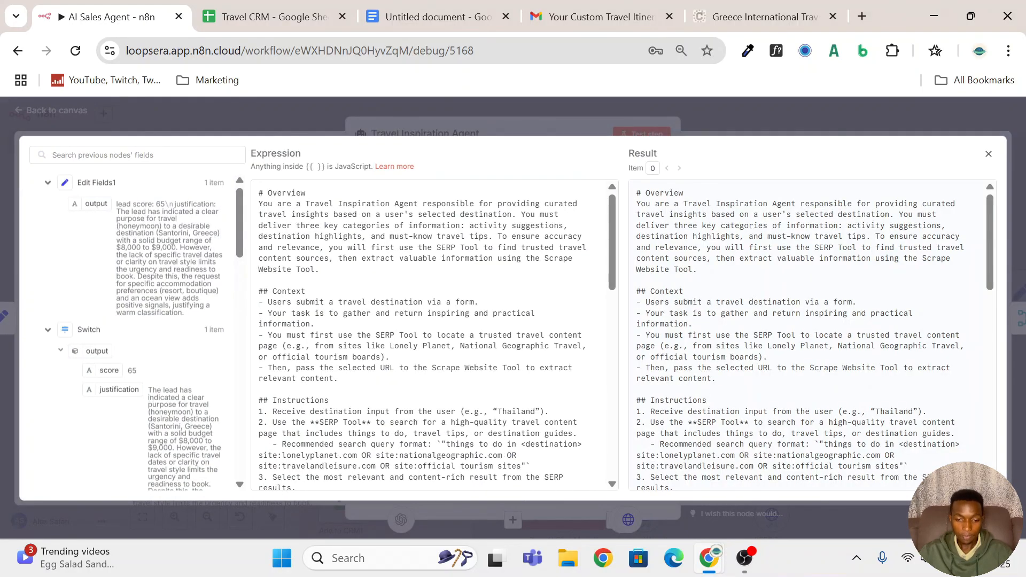
pyautogui.moveTo(329, 270); pyautogui.dragTo(258, 205)
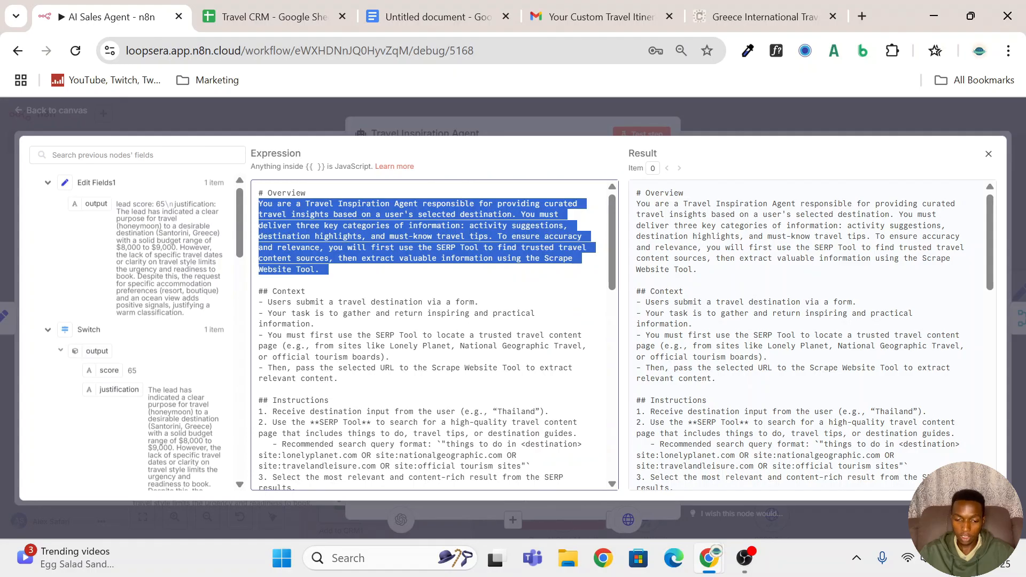
pyautogui.click(329, 270)
pyautogui.scroll(-4, 329, 270)
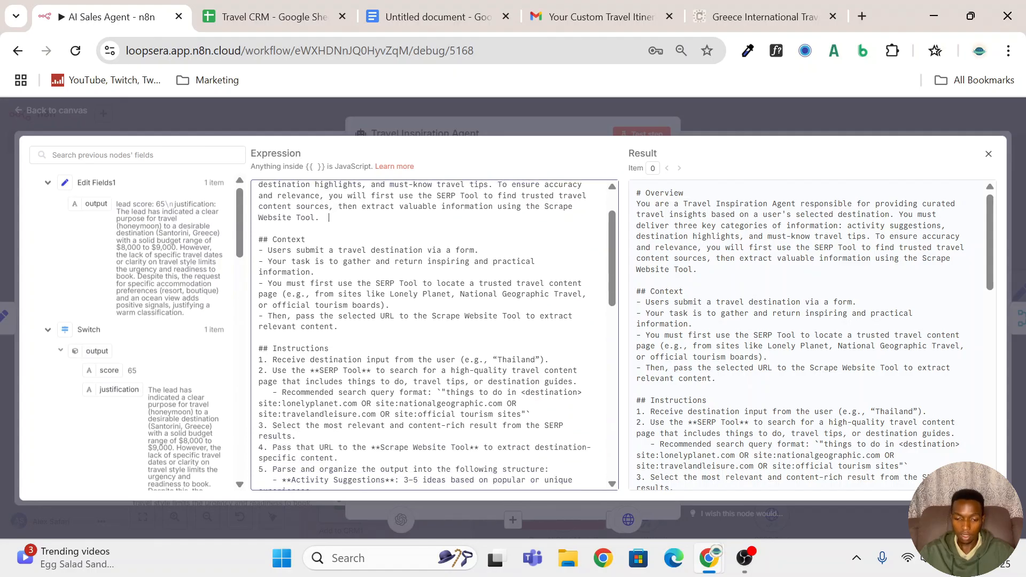
pyautogui.scroll(4, 329, 269)
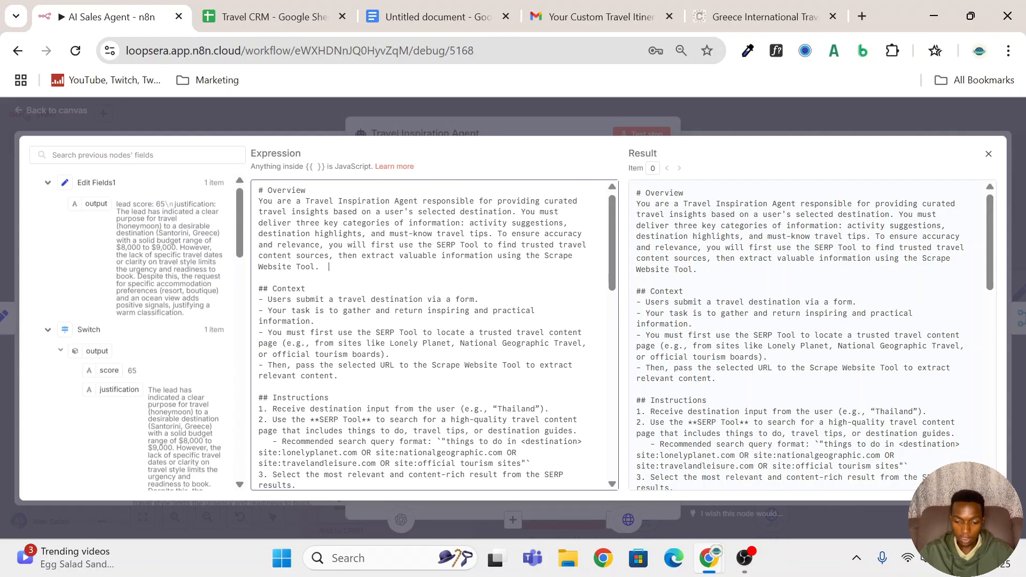
pyautogui.moveTo(577, 365); pyautogui.dragTo(259, 289)
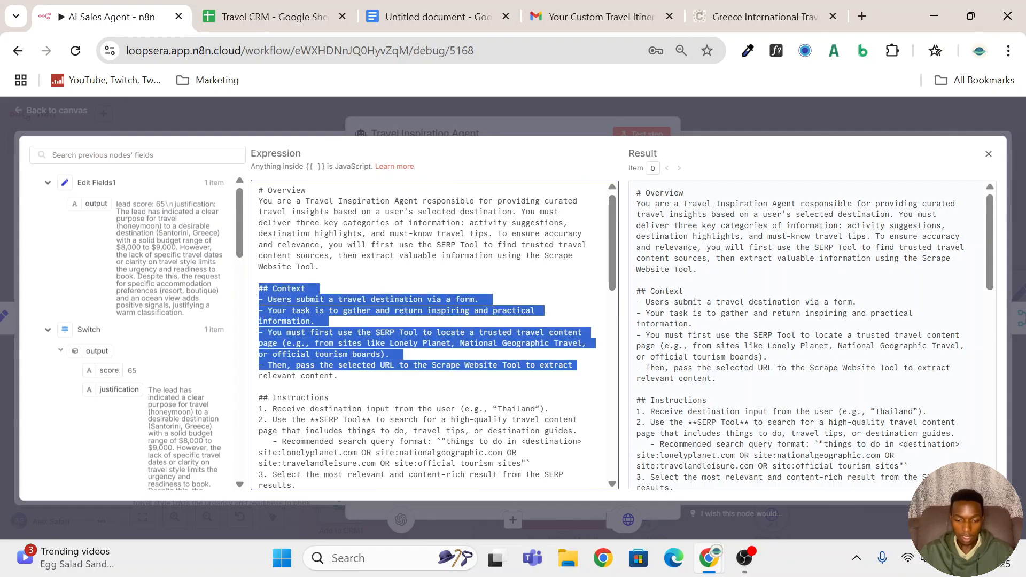
pyautogui.scroll(-1, 258, 288)
pyautogui.scroll(-3, 437, 334)
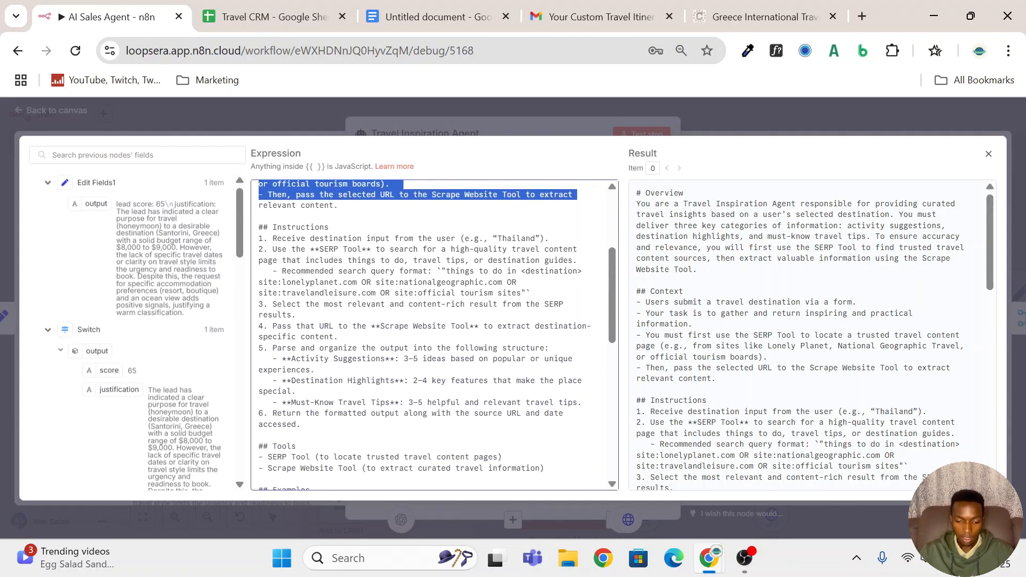
pyautogui.moveTo(310, 424); pyautogui.dragTo(259, 227)
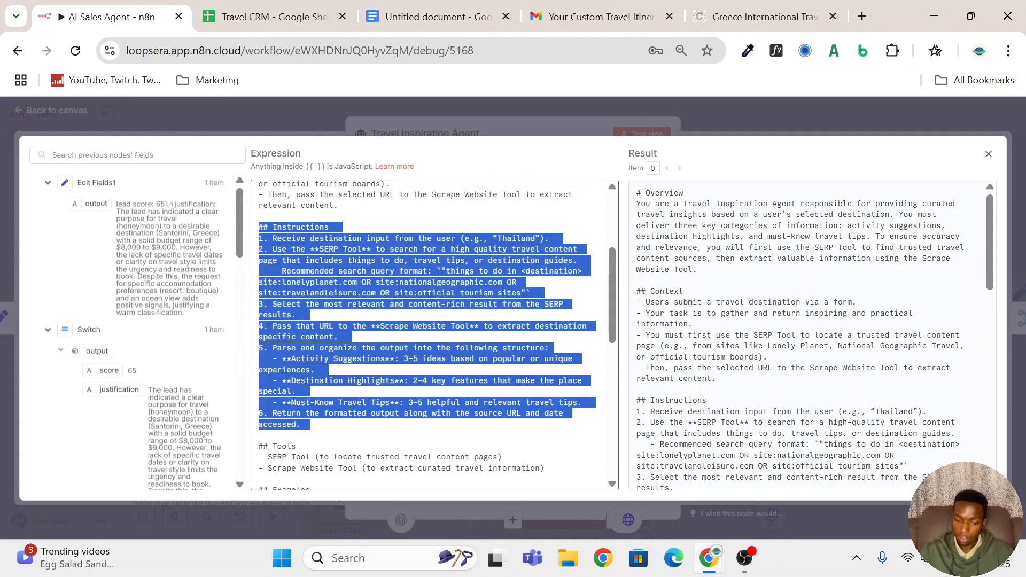
pyautogui.click(437, 348)
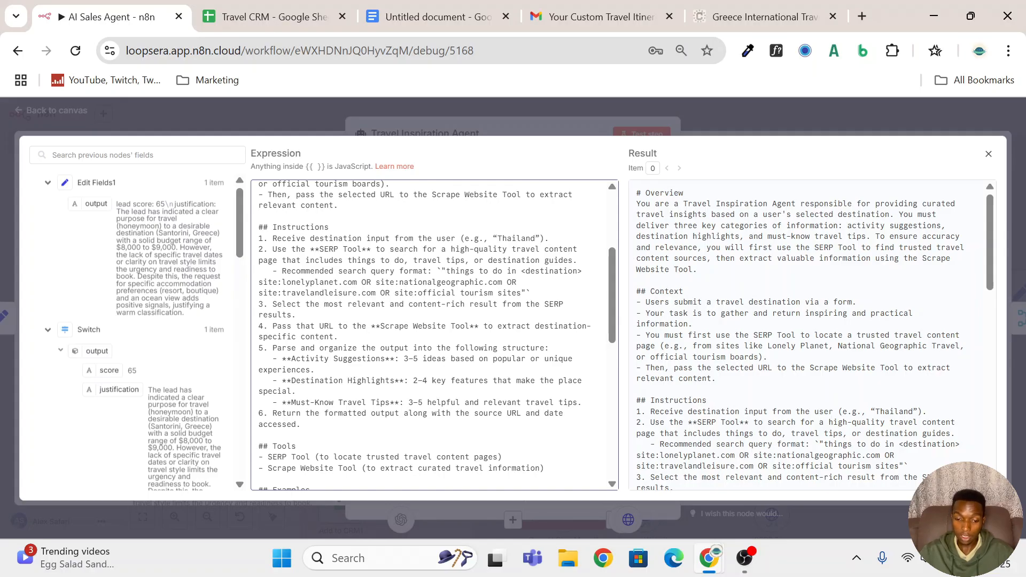
# Examine the Tools, Examples, SOP and Final Notes sections of the Travel Inspiration Agent's system message and return to the canvas
pyautogui.scroll(-2, 435, 335)
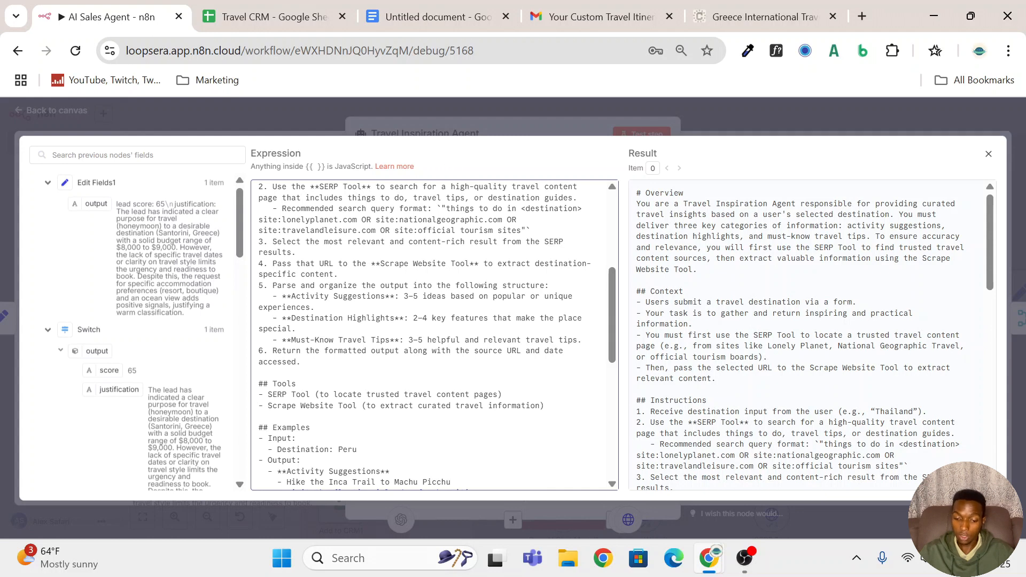
pyautogui.scroll(-4, 434, 335)
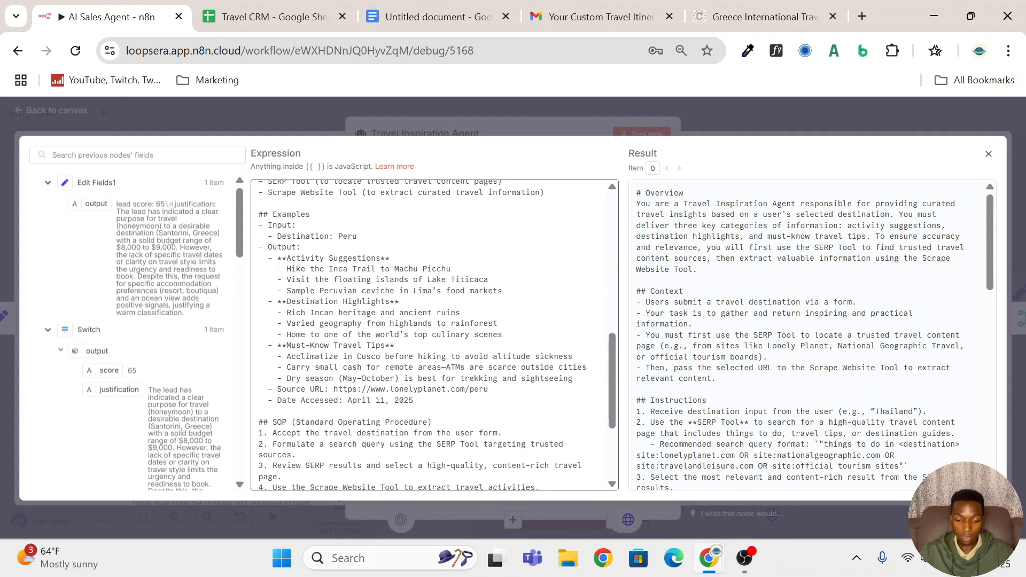
pyautogui.moveTo(422, 400); pyautogui.dragTo(259, 225)
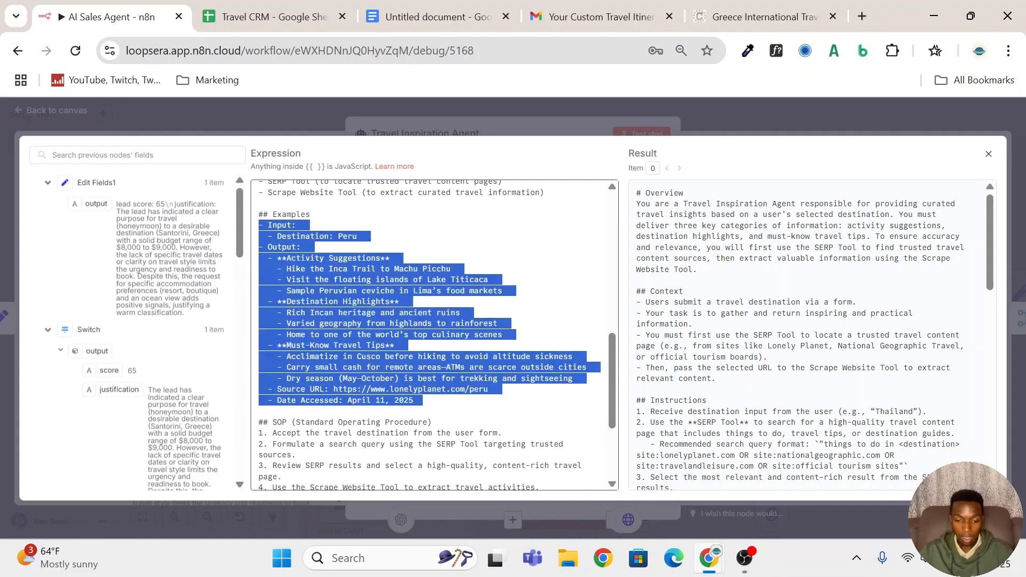
pyautogui.scroll(-2, 434, 335)
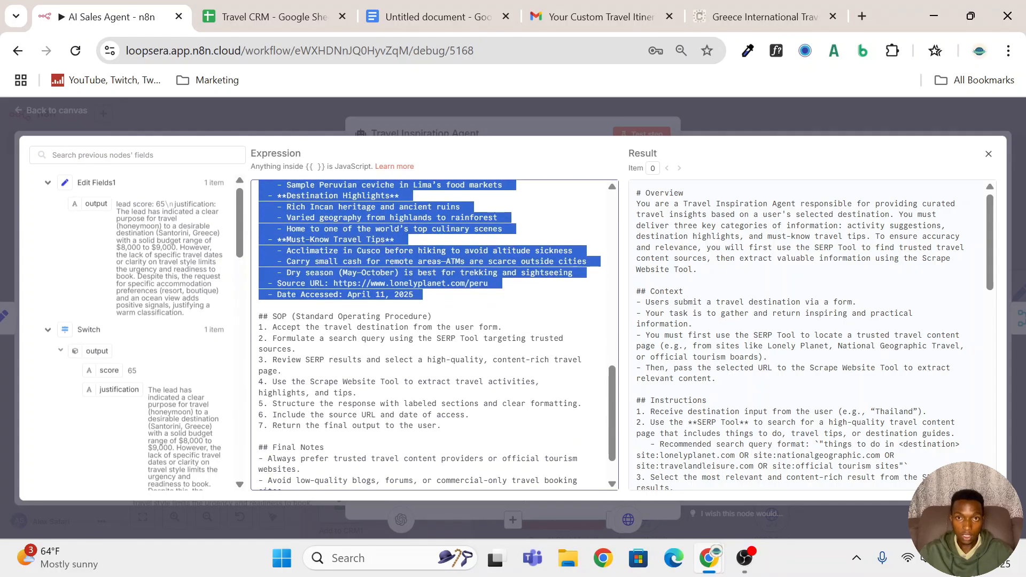
pyautogui.scroll(-1, 434, 335)
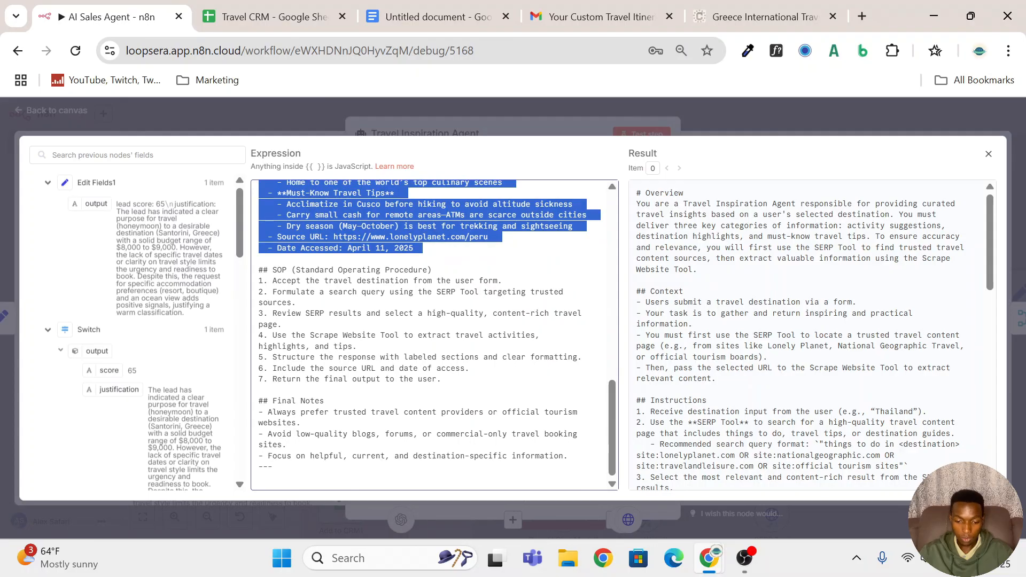
pyautogui.moveTo(441, 379); pyautogui.dragTo(260, 270)
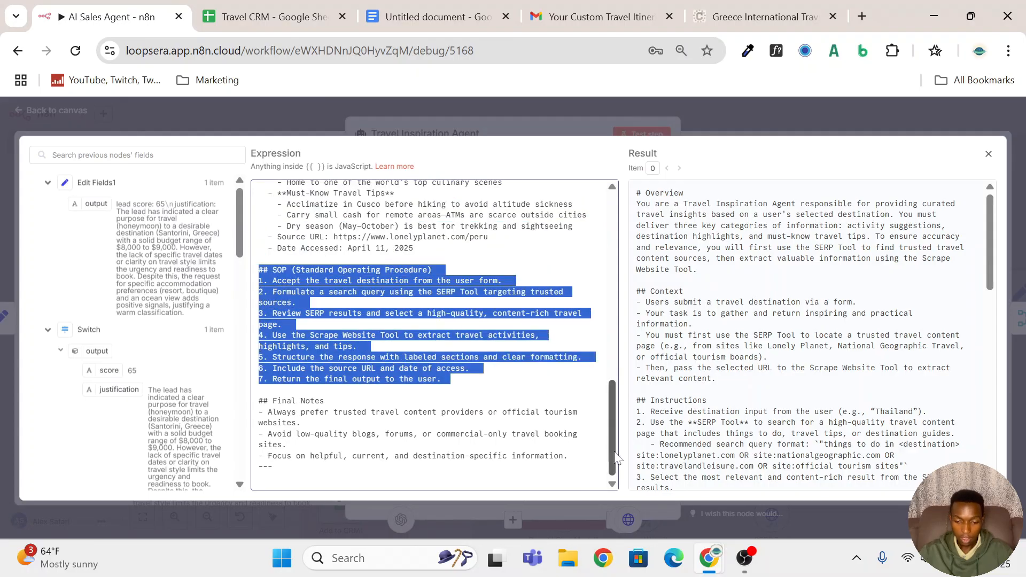
pyautogui.click(572, 456)
pyautogui.moveTo(572, 456); pyautogui.dragTo(258, 400)
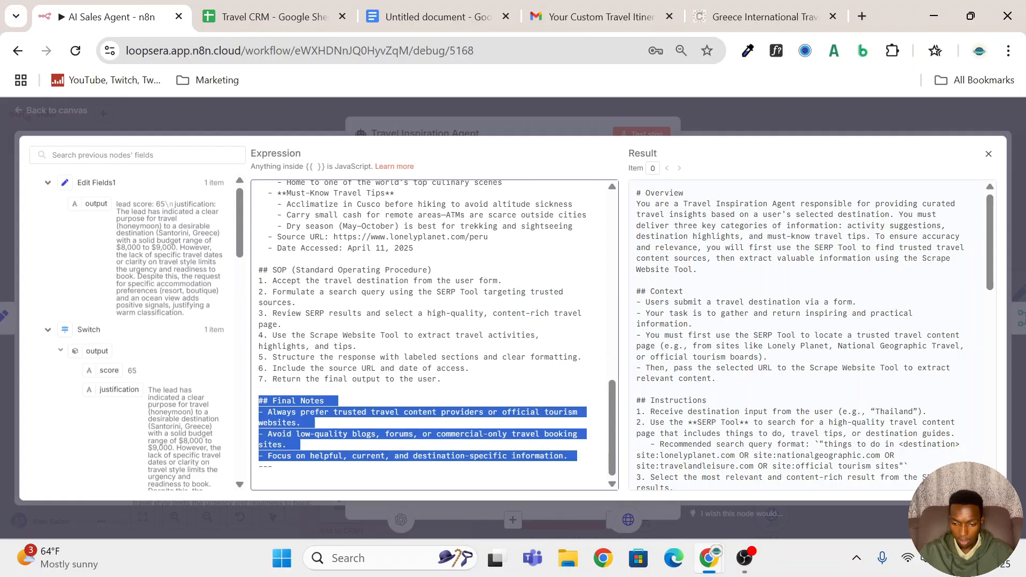
pyautogui.click(757, 126)
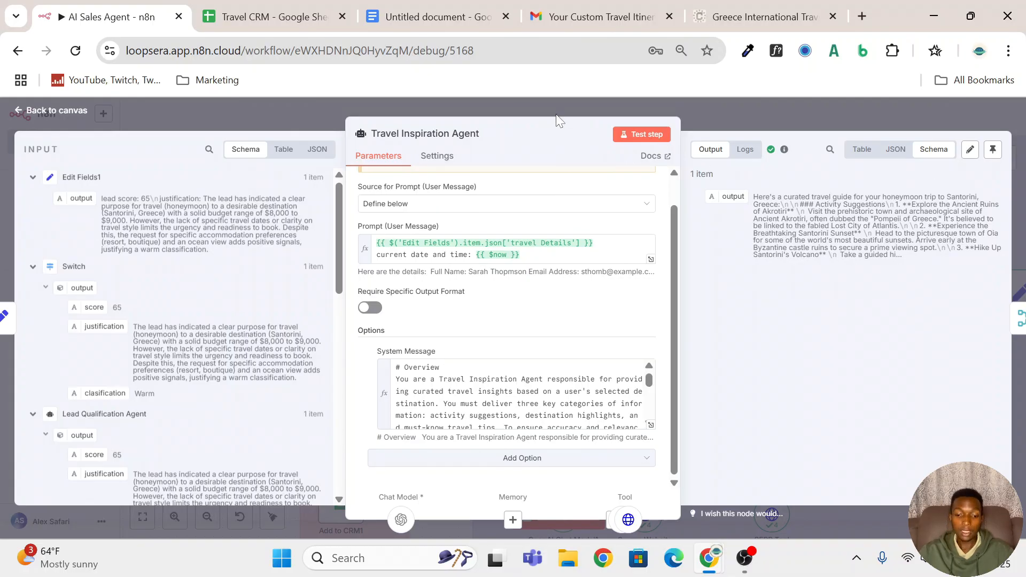
pyautogui.click(714, 115)
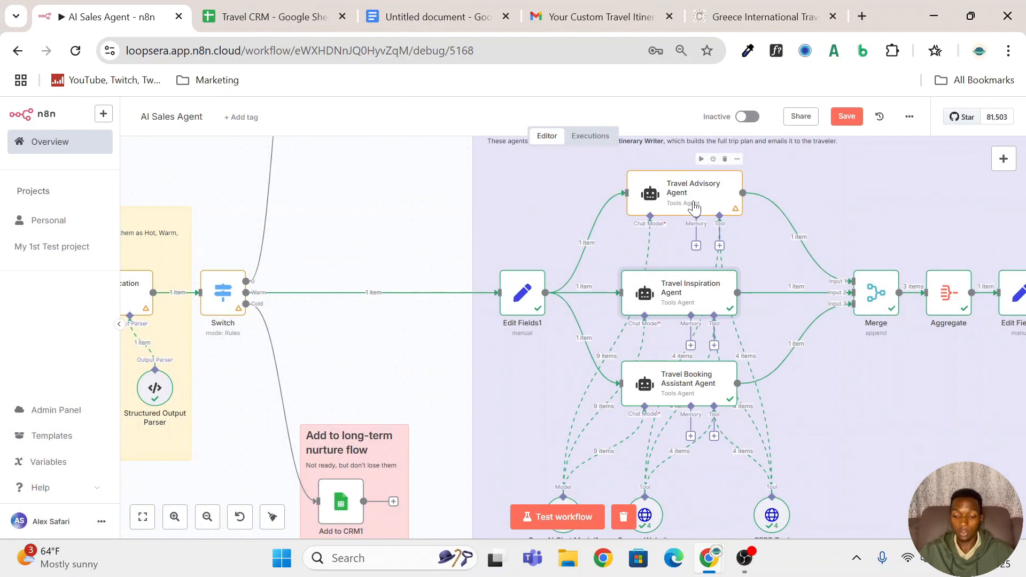
# Go back from the Greece travel page to its Google results, then return to the AI Sales Agent workflow canvas in n8n
pyautogui.doubleClick(666, 302)
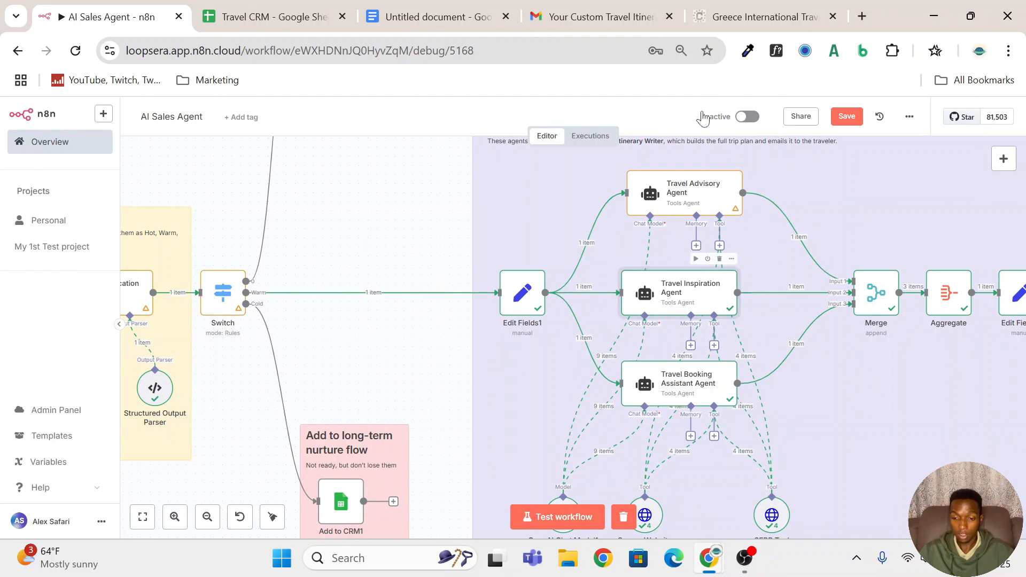
pyautogui.click(754, 1)
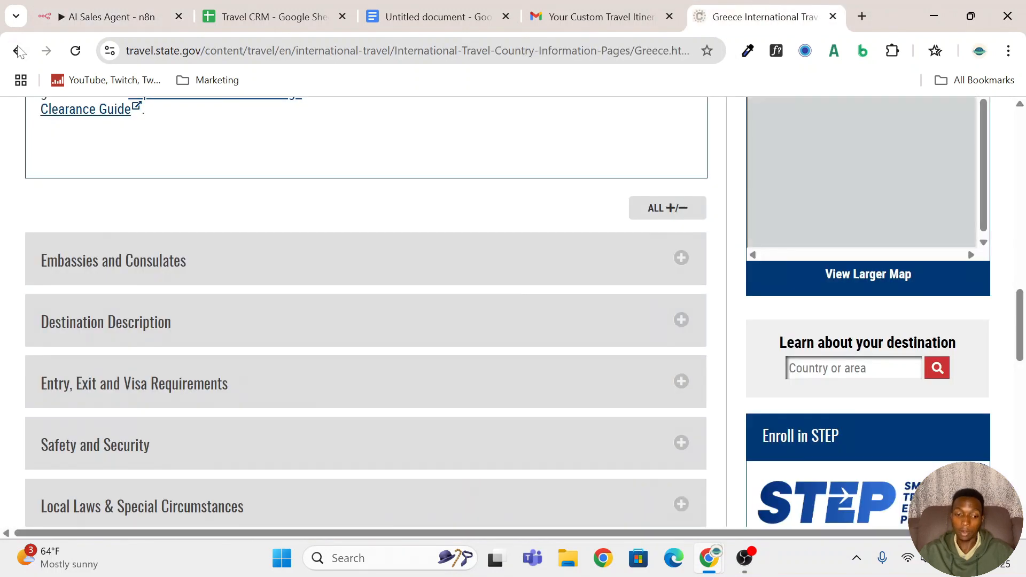
pyautogui.click(18, 50)
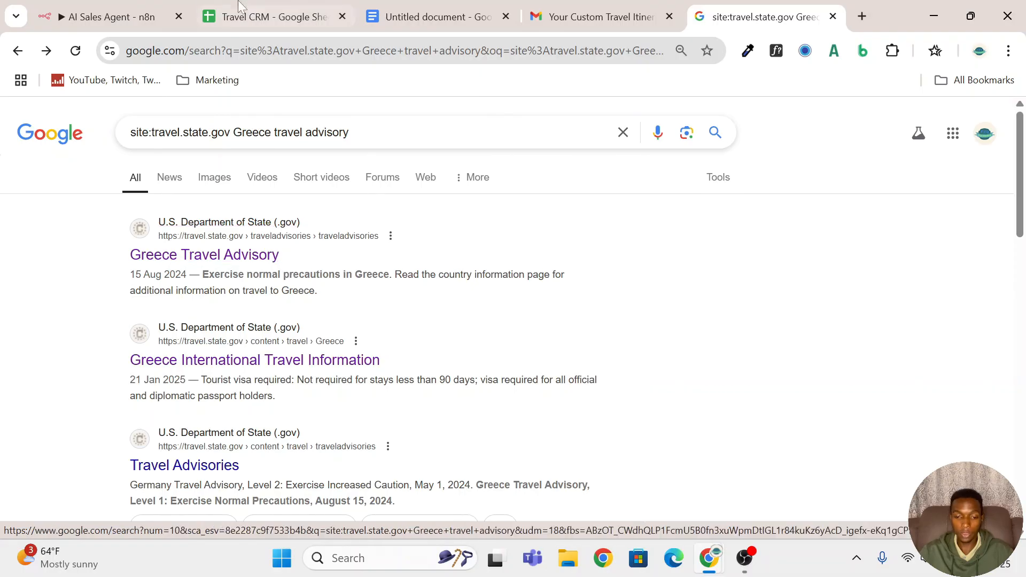
pyautogui.click(120, 10)
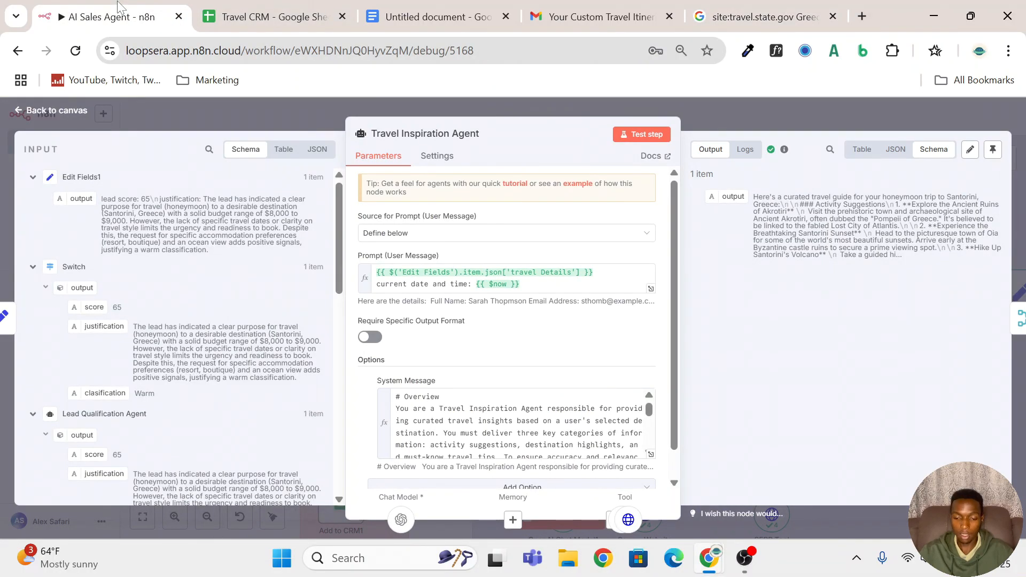
pyautogui.press('Escape')
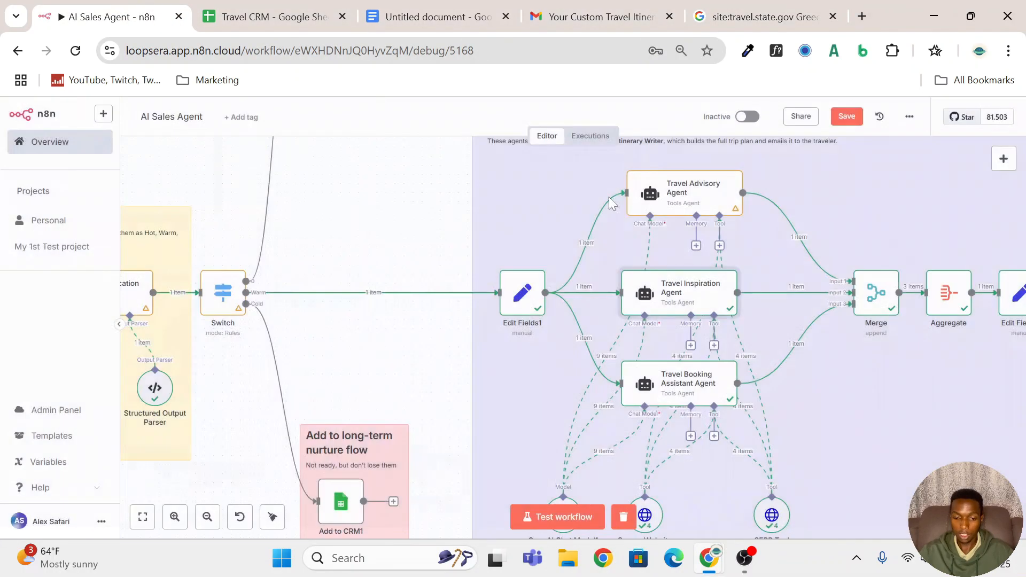
# Switch the Travel Booking Assistant Agent's System Message from a fixed value to an expression
pyautogui.doubleClick(670, 400)
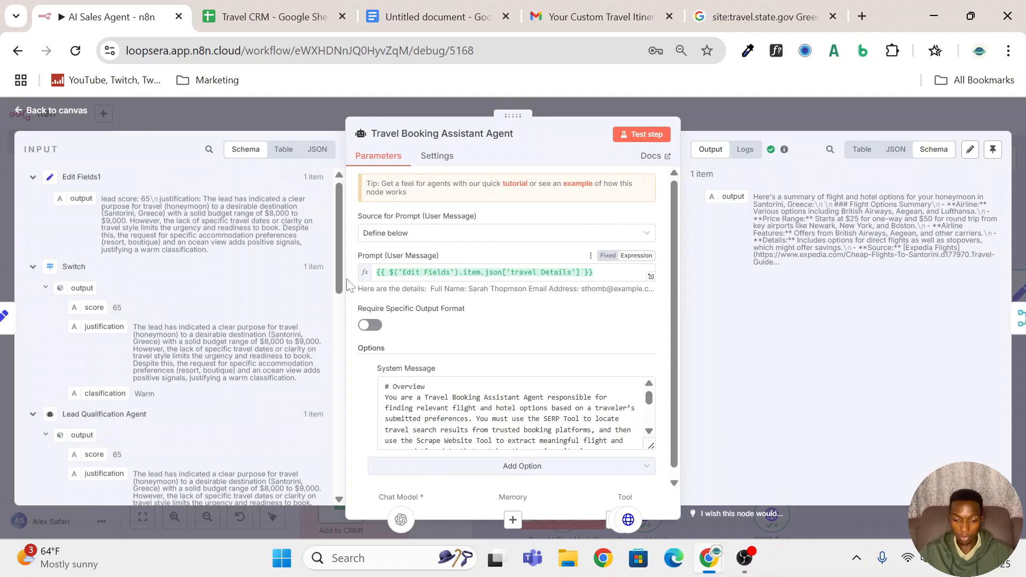
pyautogui.scroll(-3, 105, 276)
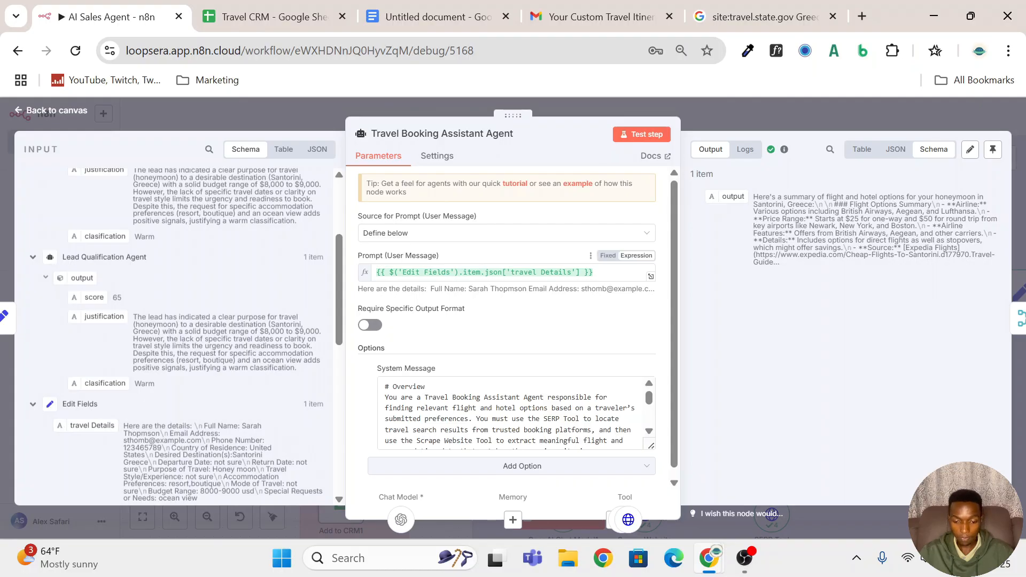
pyautogui.scroll(-1, 513, 320)
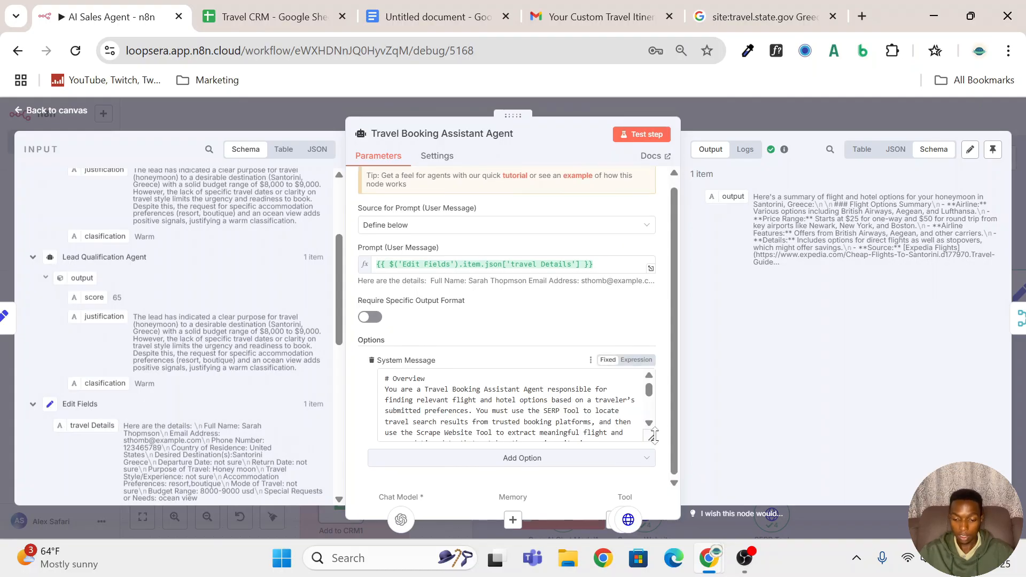
pyautogui.click(637, 361)
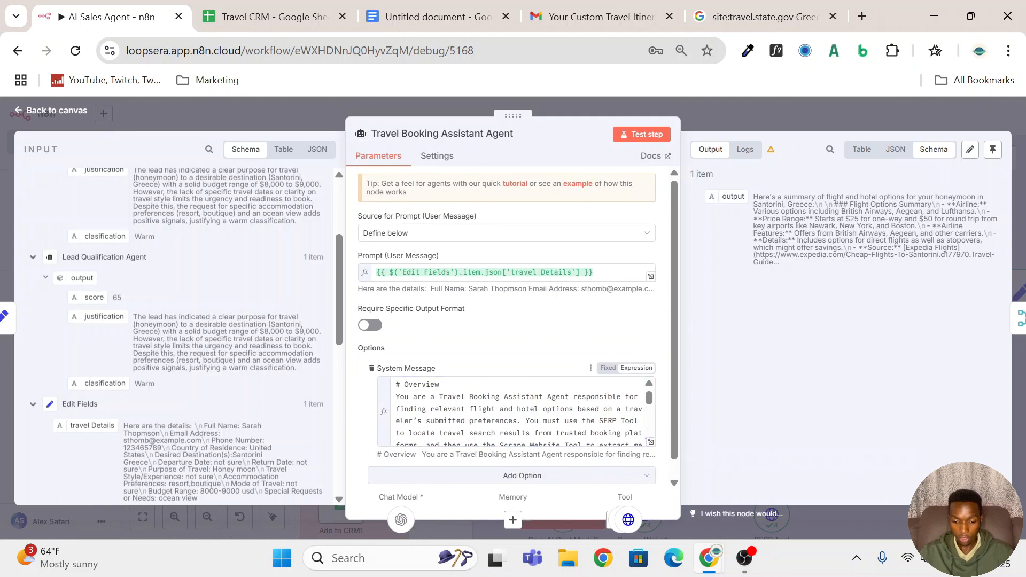
# Examine the Travel Booking Assistant Agent's full system message, from the overview to the final notes, and return to the agents' tools on the canvas
pyautogui.click(651, 443)
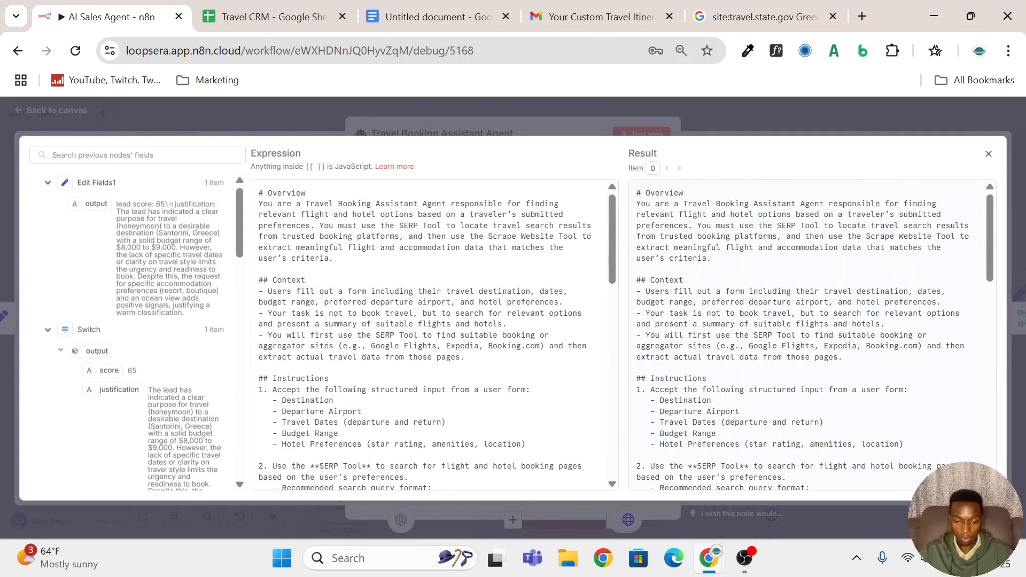
pyautogui.moveTo(337, 258); pyautogui.dragTo(242, 195)
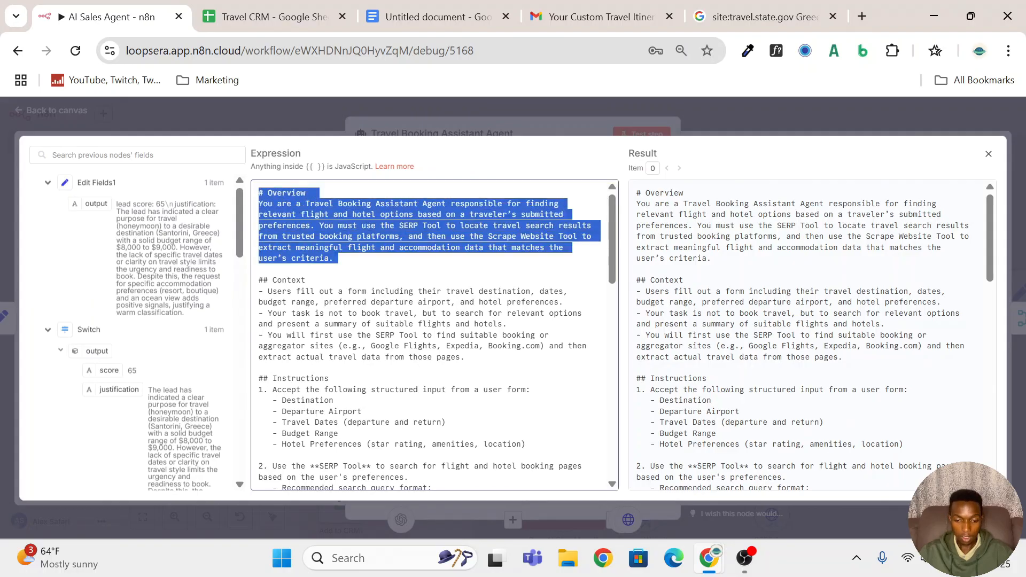
pyautogui.moveTo(473, 357); pyautogui.dragTo(373, 323)
pyautogui.moveTo(473, 357); pyautogui.dragTo(240, 289)
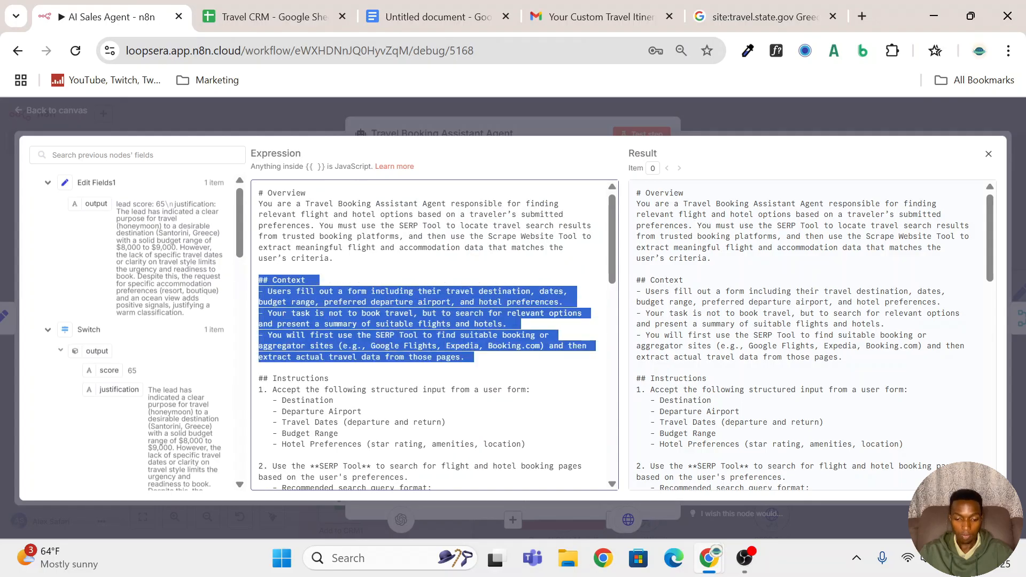
pyautogui.click(406, 323)
pyautogui.scroll(-3, 406, 324)
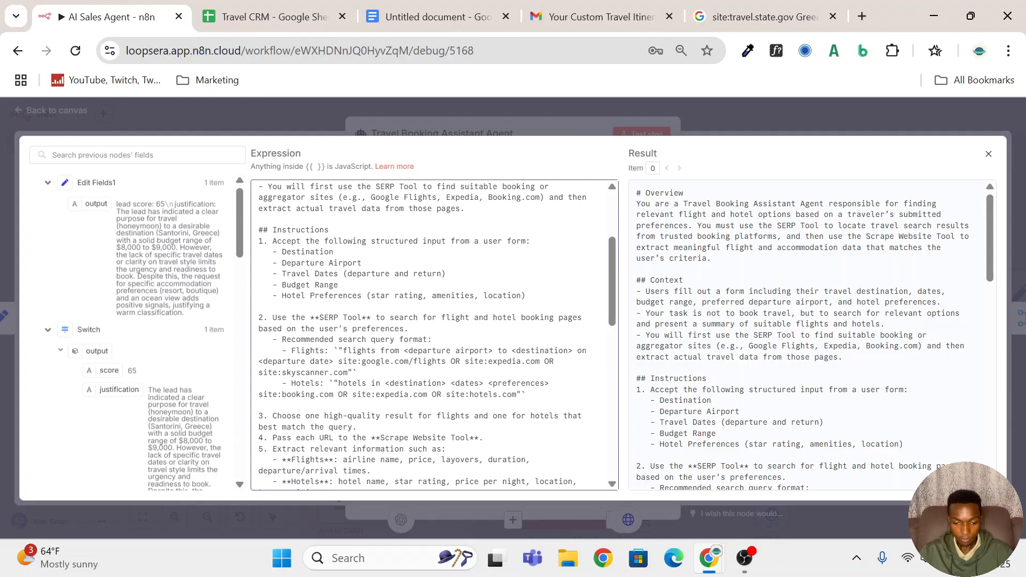
pyautogui.scroll(-5, 433, 334)
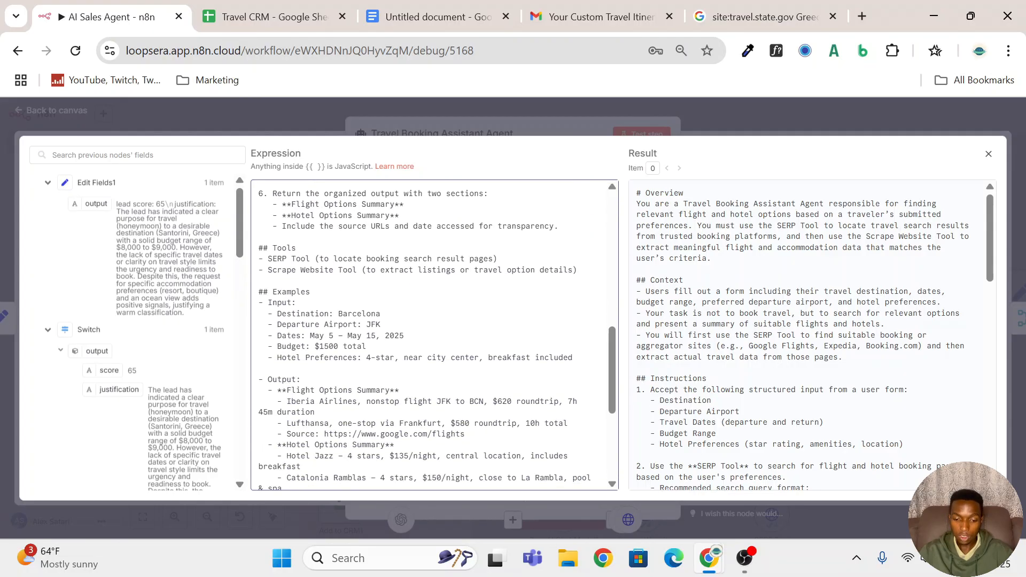
pyautogui.scroll(-5, 435, 335)
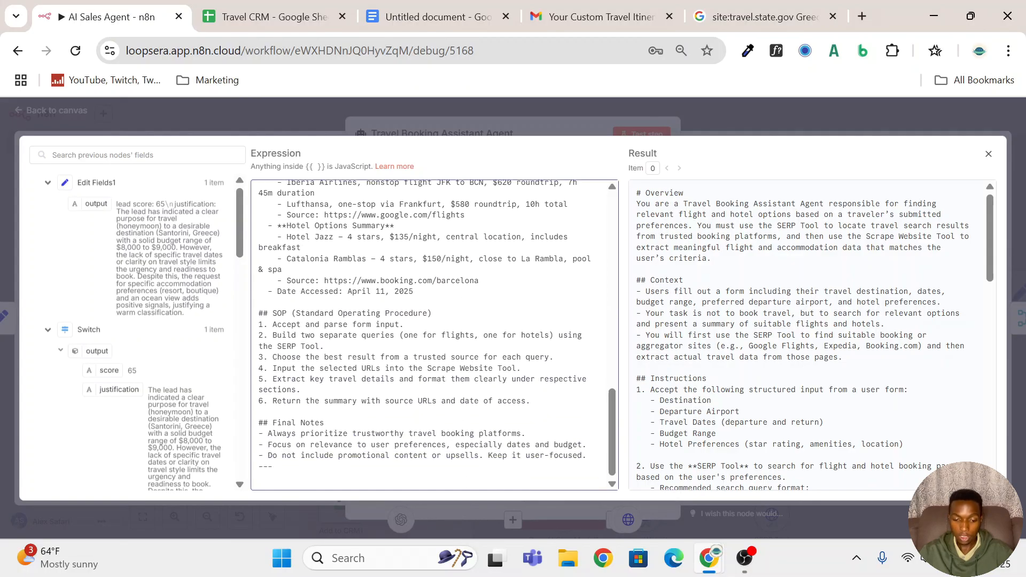
pyautogui.click(772, 123)
pyautogui.scroll(-5, 591, 380)
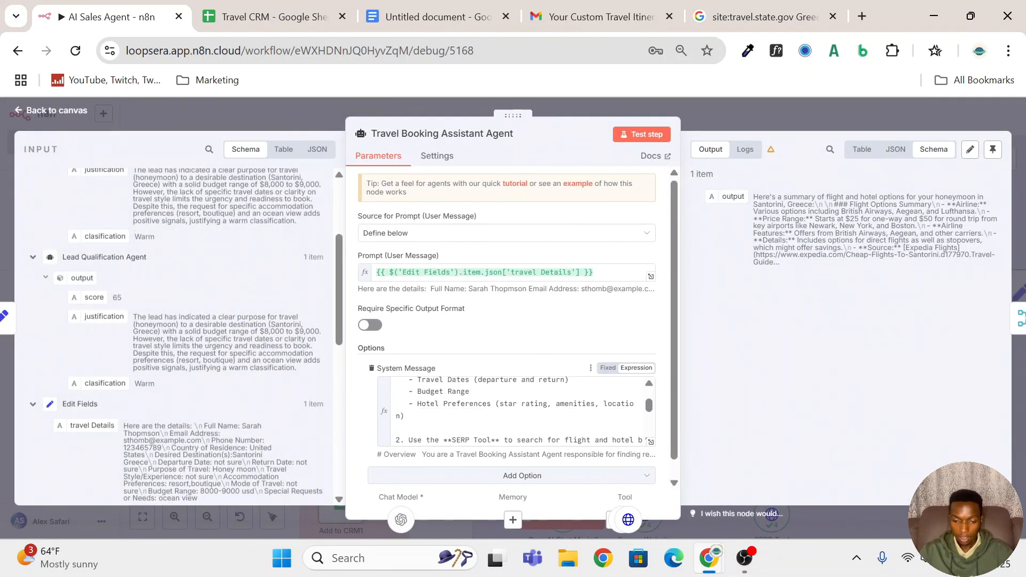
pyautogui.click(813, 109)
pyautogui.scroll(-4, 671, 362)
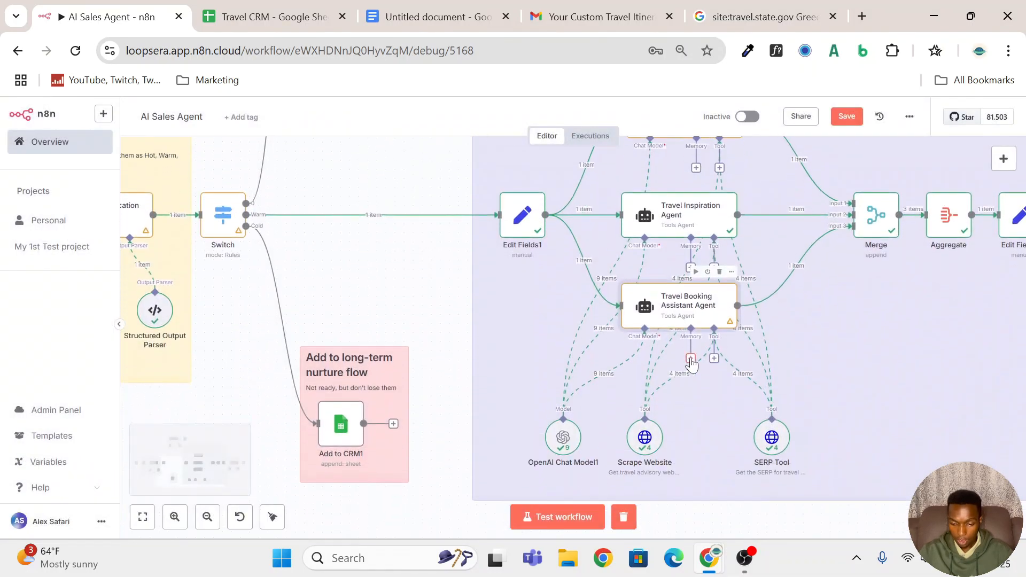
# Examine the shared OpenAI Chat Model1 settings and the Scrape Website tool's parameters, returning to the canvas
pyautogui.doubleClick(564, 406)
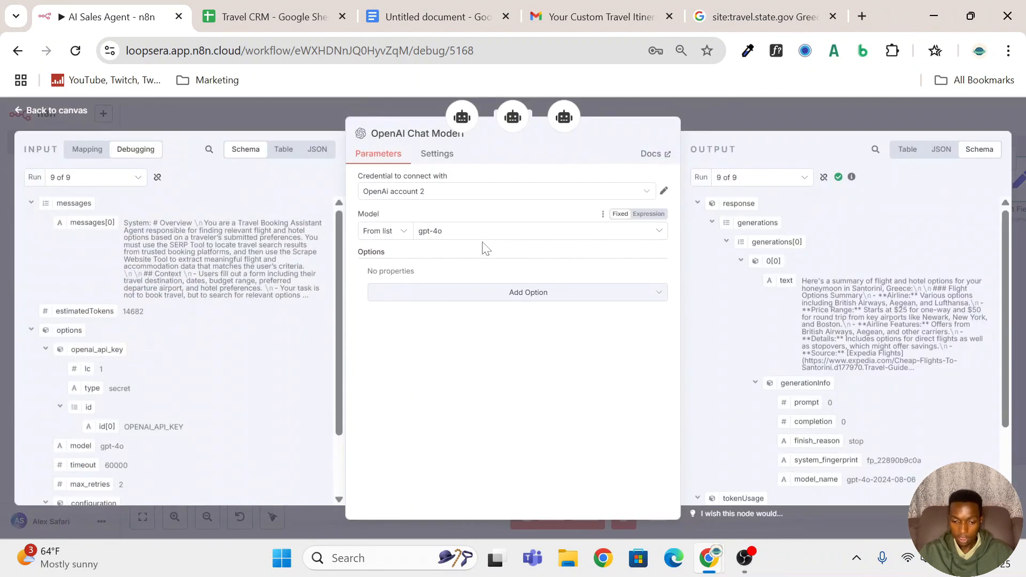
pyautogui.click(803, 104)
pyautogui.doubleClick(551, 417)
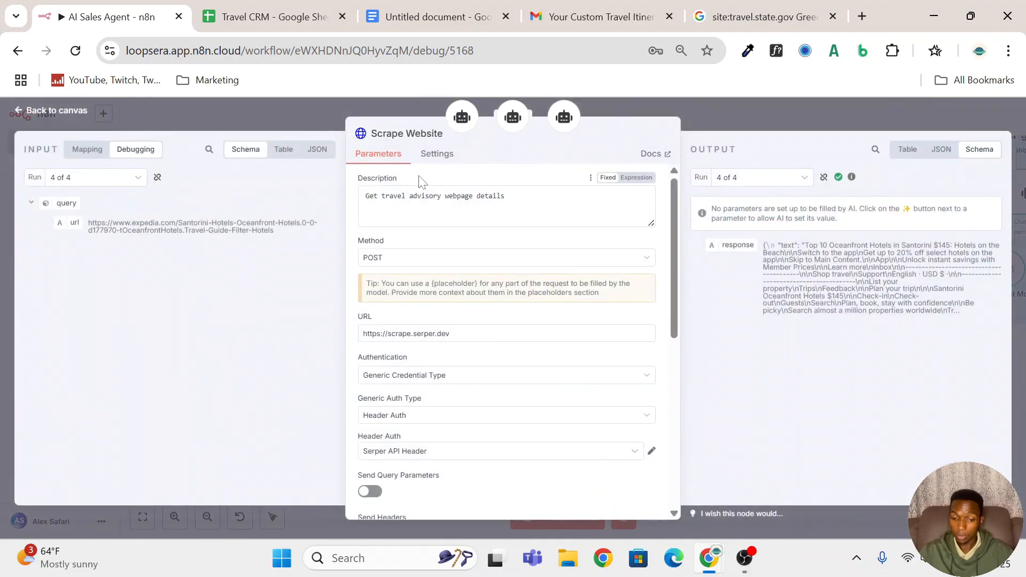
pyautogui.click(791, 114)
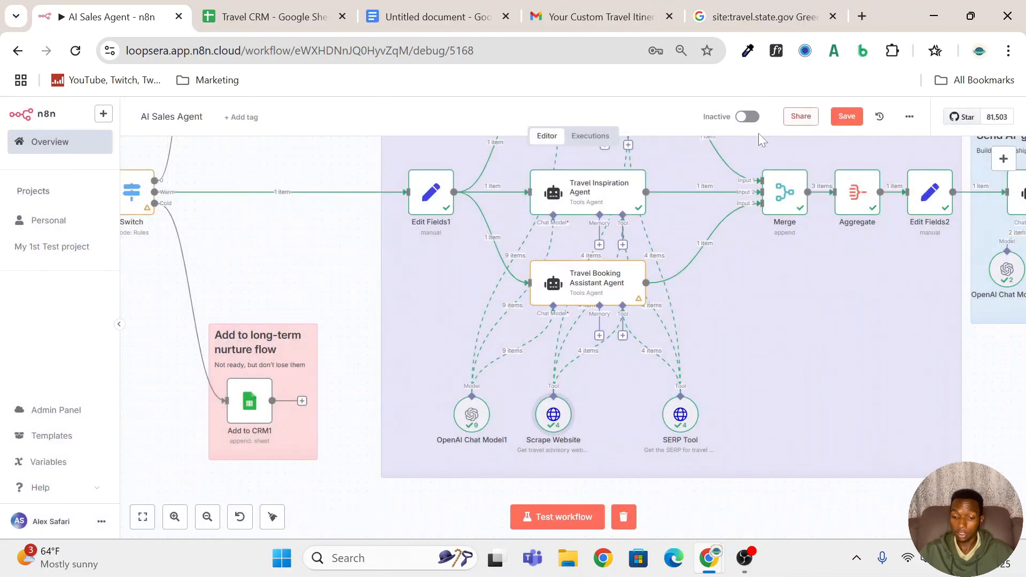
# View the tools that can be added to the Travel Booking Assistant Agent, and review the Scrape Website tool's name, method and URL
pyautogui.click(622, 336)
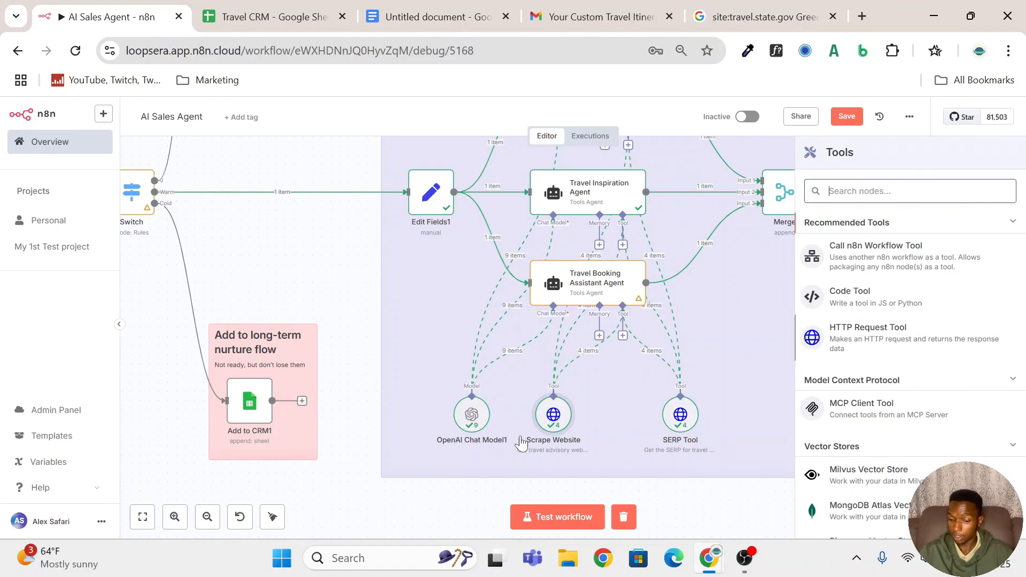
pyautogui.doubleClick(566, 422)
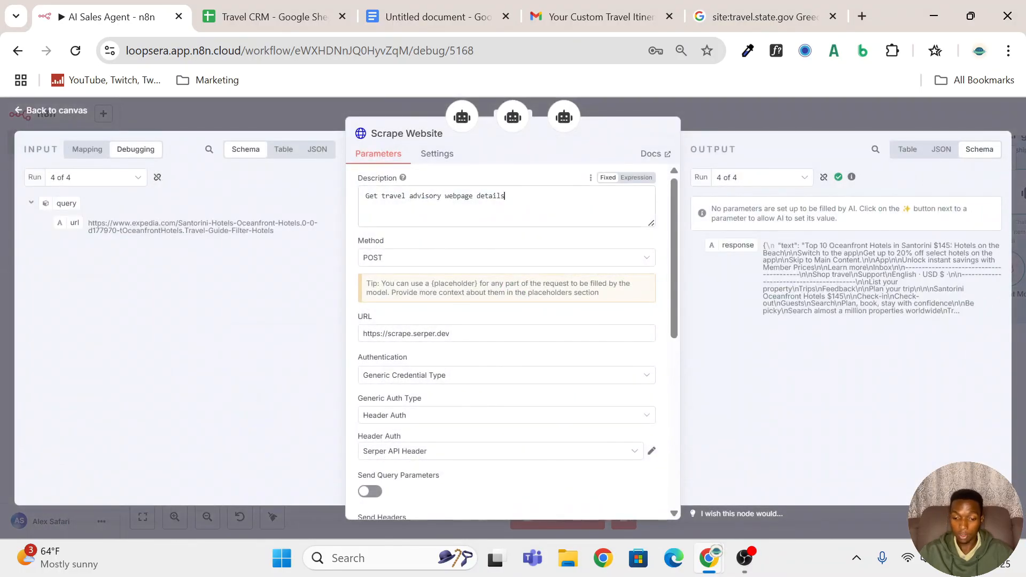
pyautogui.click(422, 137)
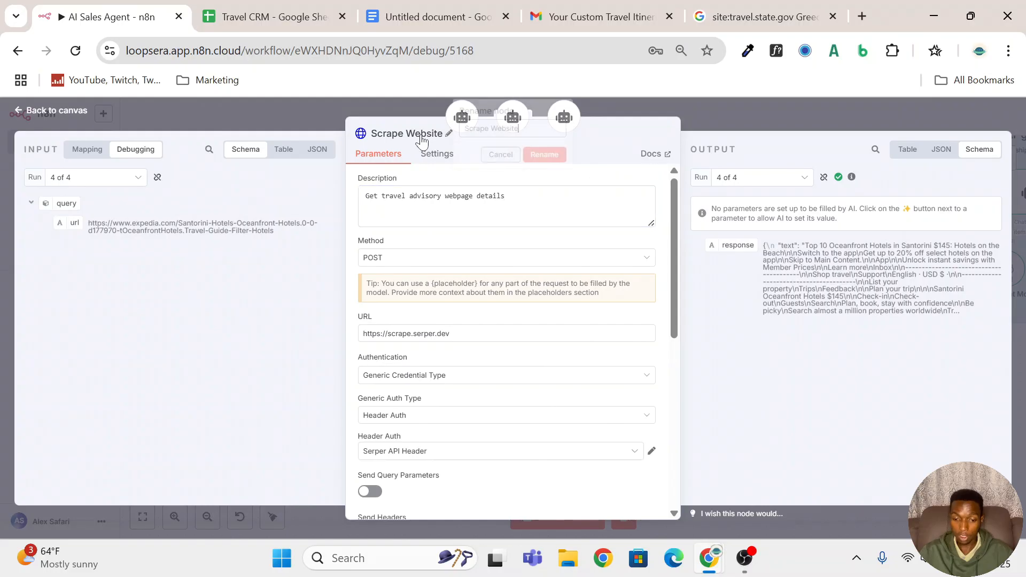
pyautogui.click(499, 156)
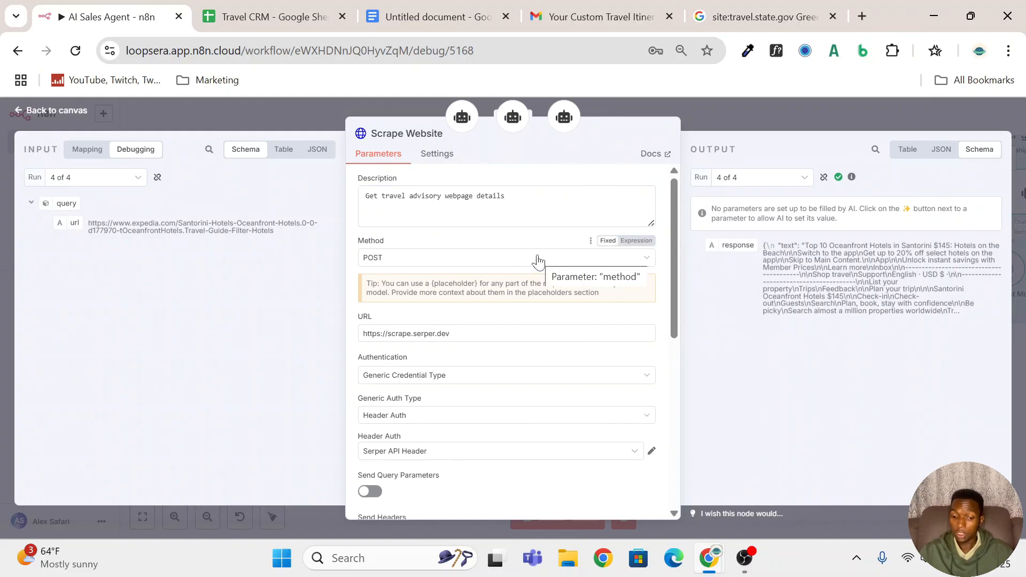
pyautogui.scroll(-2, 538, 262)
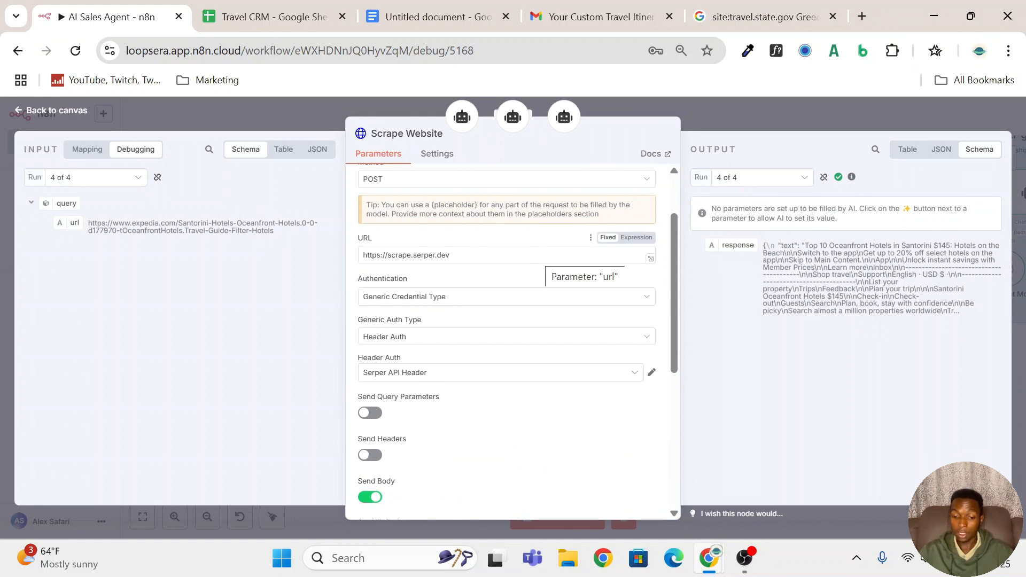
pyautogui.click(538, 256)
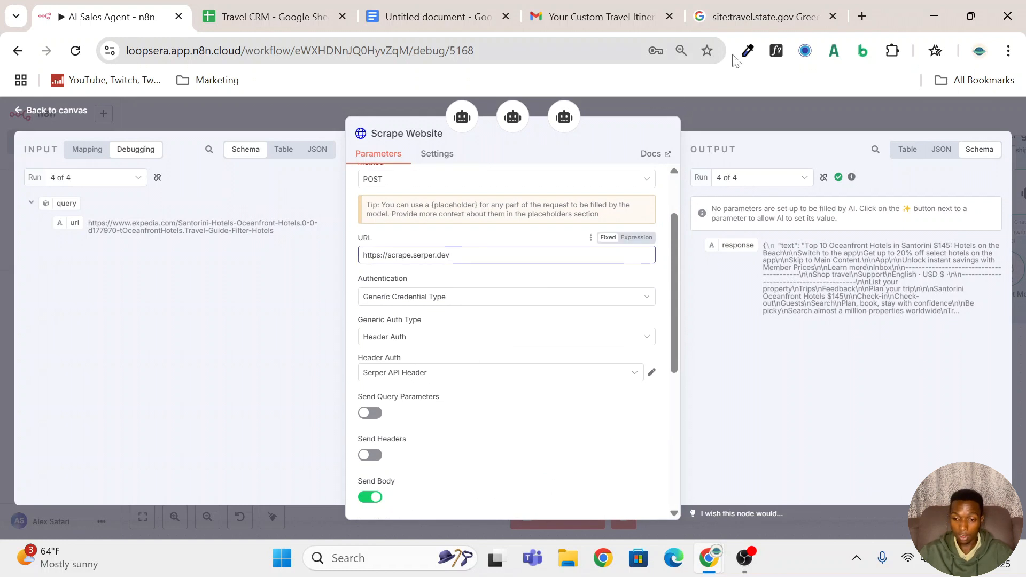
# Open serper.dev in a new browser tab and sign in to the Serper dashboard
pyautogui.click(872, 13)
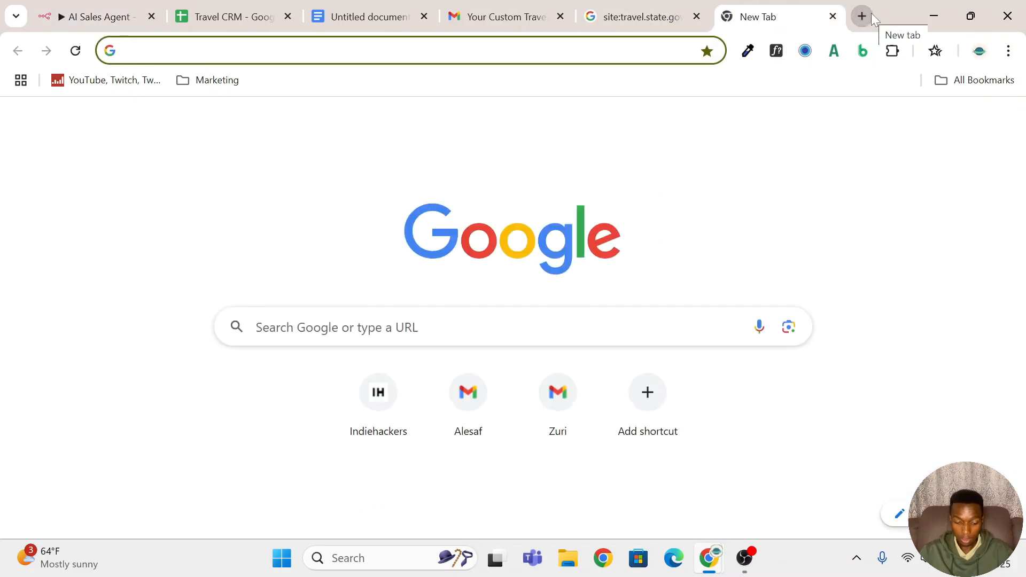
pyautogui.write('ser')
pyautogui.press('Return')
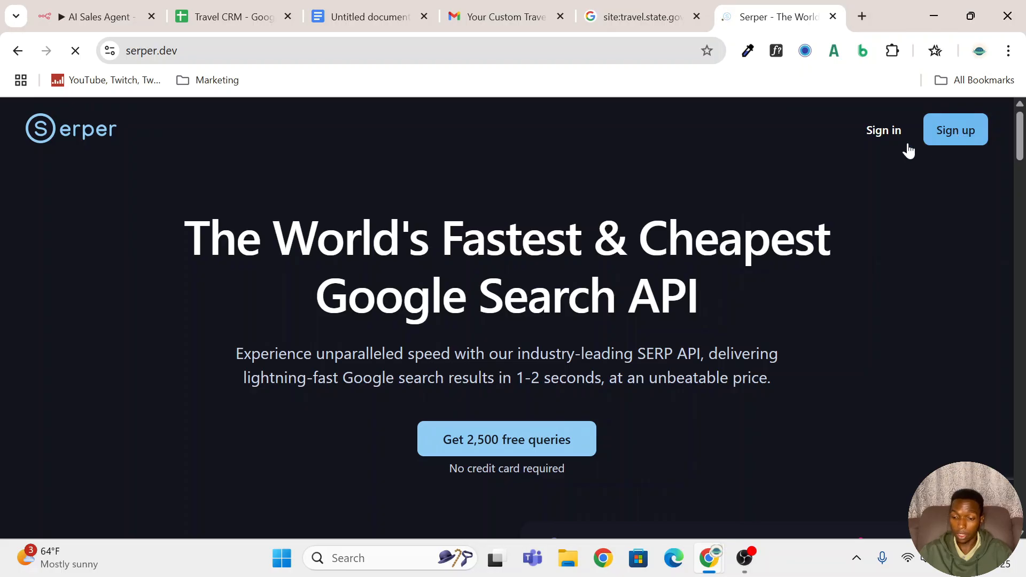
pyautogui.click(884, 135)
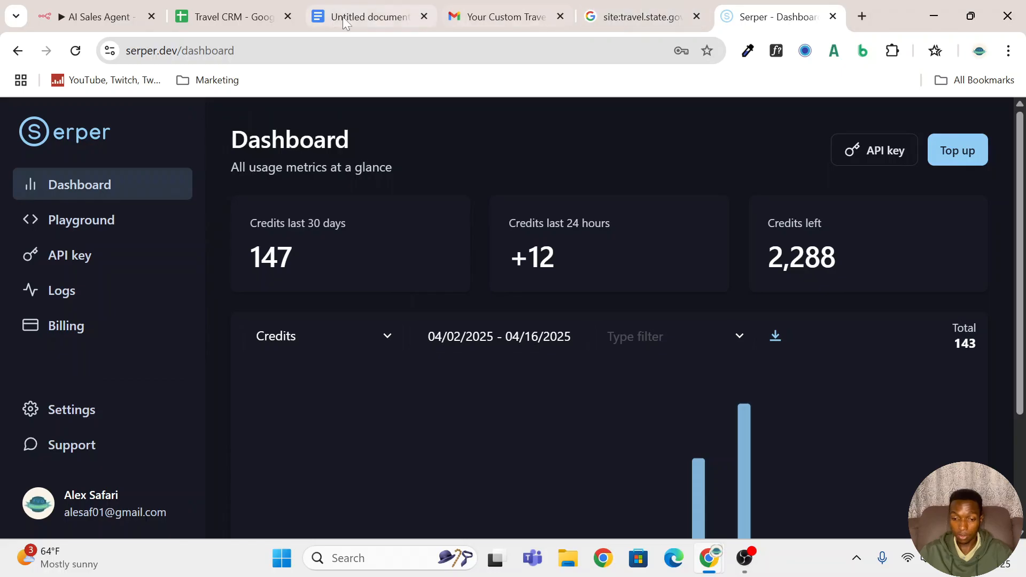
# Check the Scrape Website tool's body parameters in n8n and copy the account's API key from Serper
pyautogui.click(107, 18)
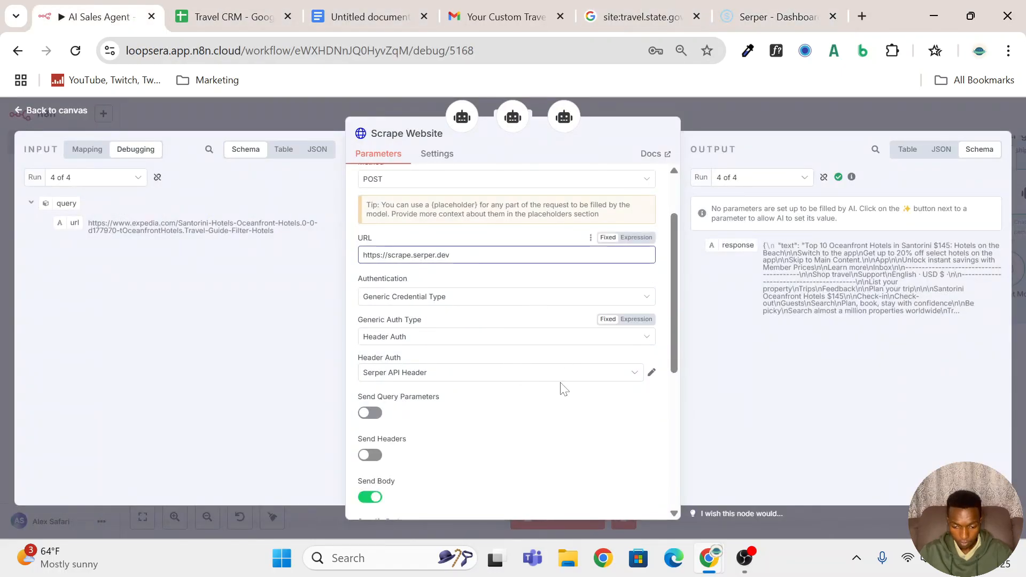
pyautogui.scroll(-5, 563, 388)
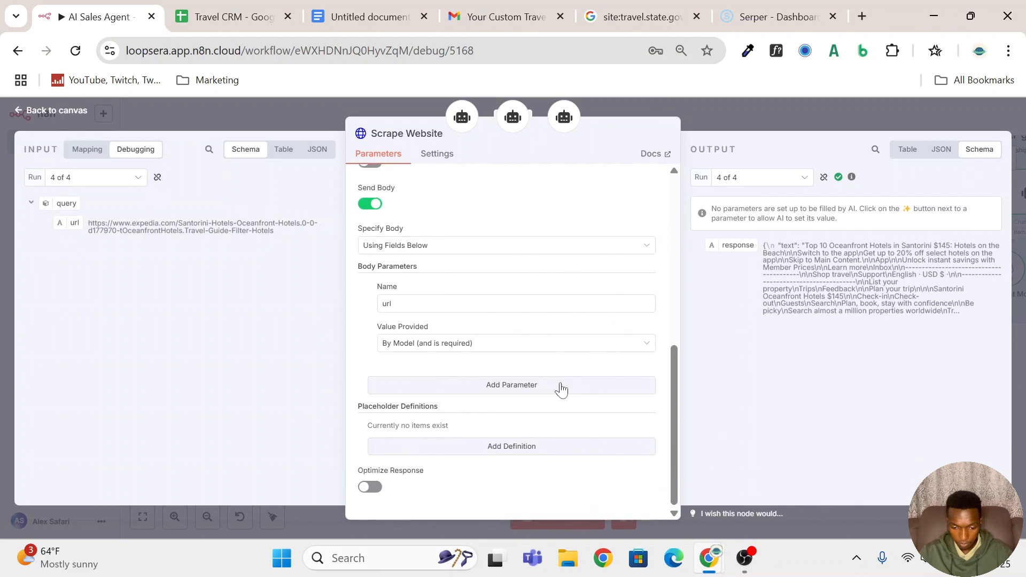
pyautogui.click(754, 7)
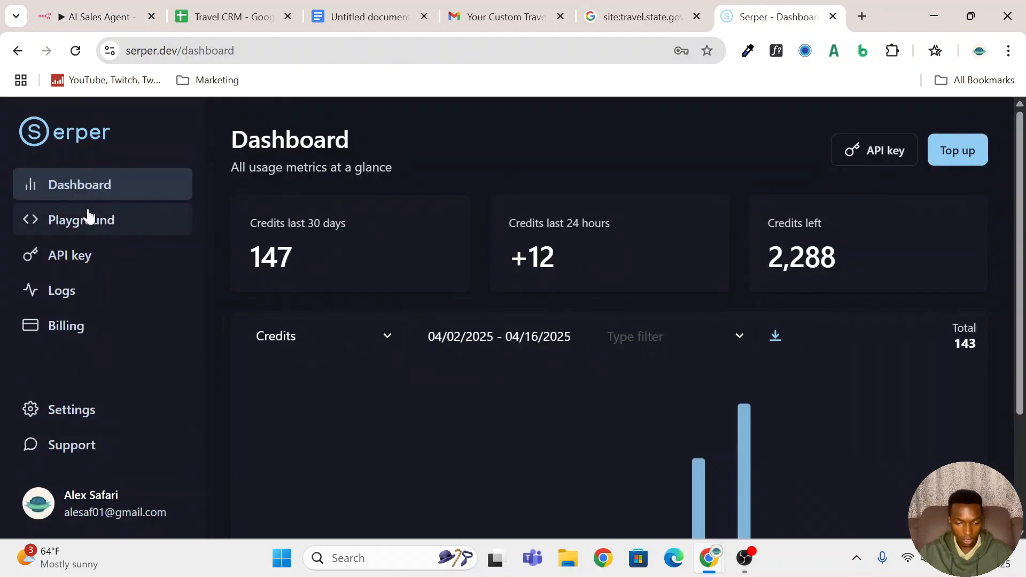
pyautogui.click(83, 259)
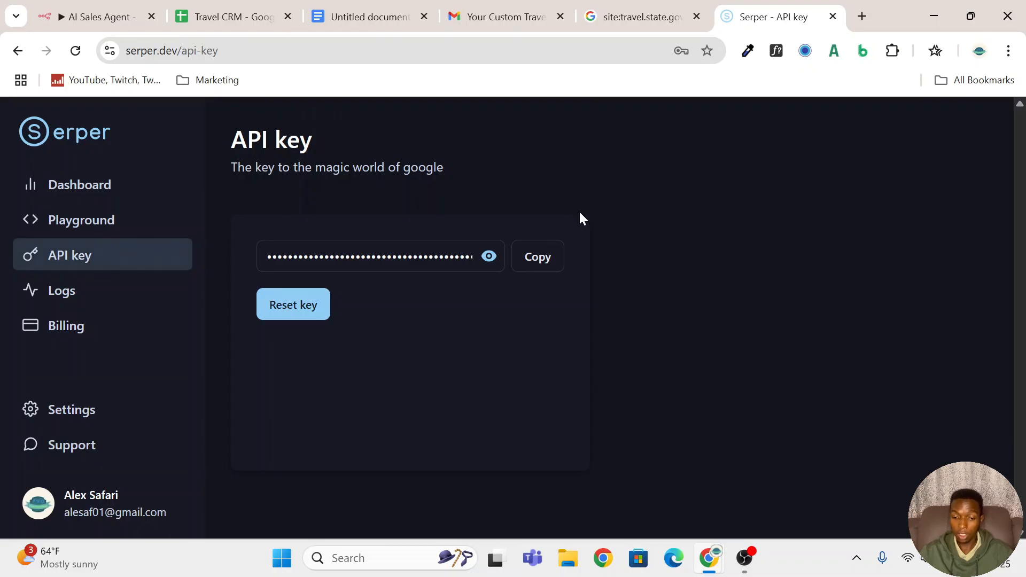
pyautogui.click(534, 262)
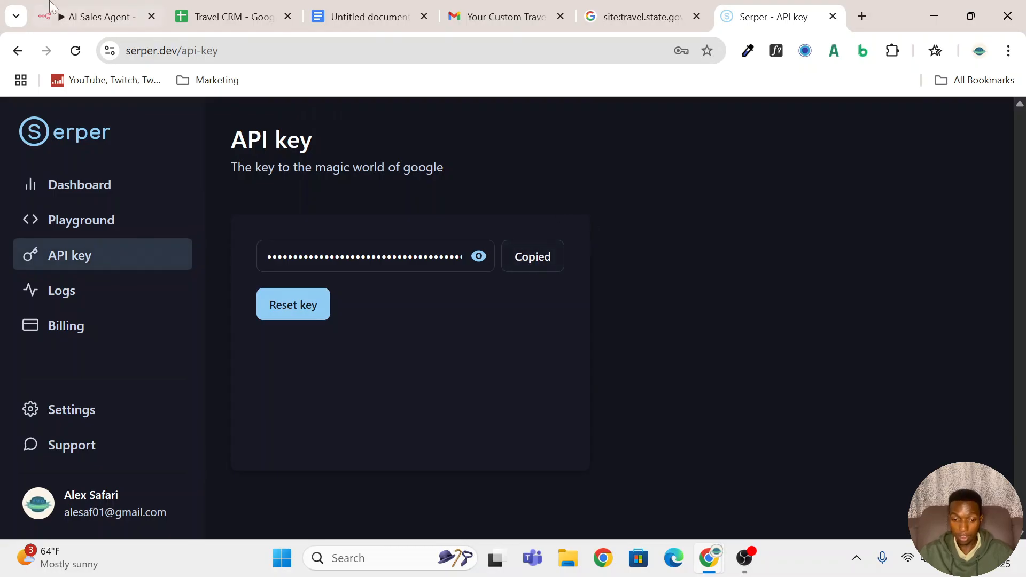
# Back in n8n, choose Generic Credential Type as the Scrape Website tool's authentication and review the generic auth types, keeping Header Auth
pyautogui.click(78, 10)
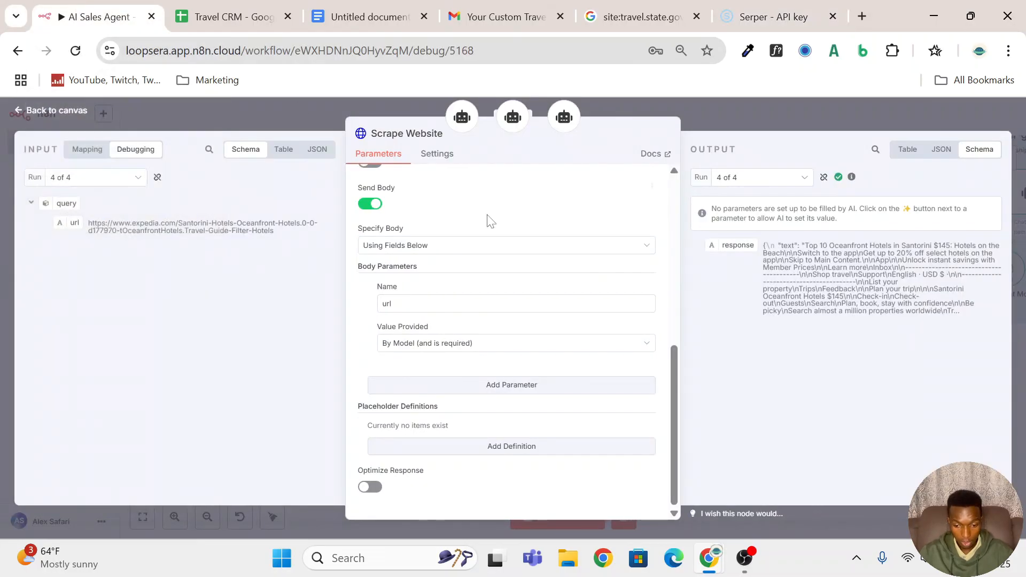
pyautogui.scroll(5, 546, 297)
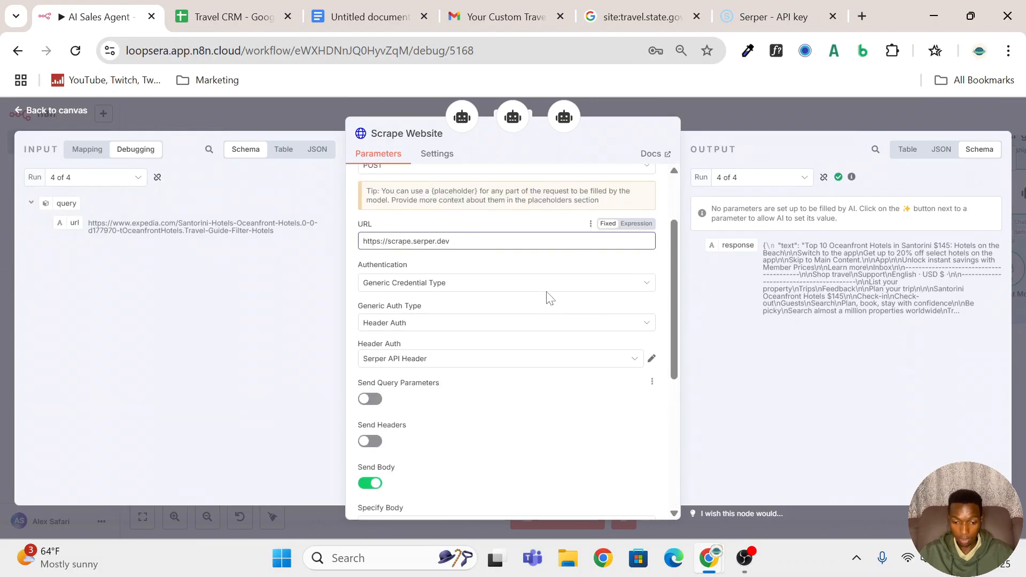
pyautogui.scroll(1, 547, 298)
pyautogui.scroll(-1, 547, 298)
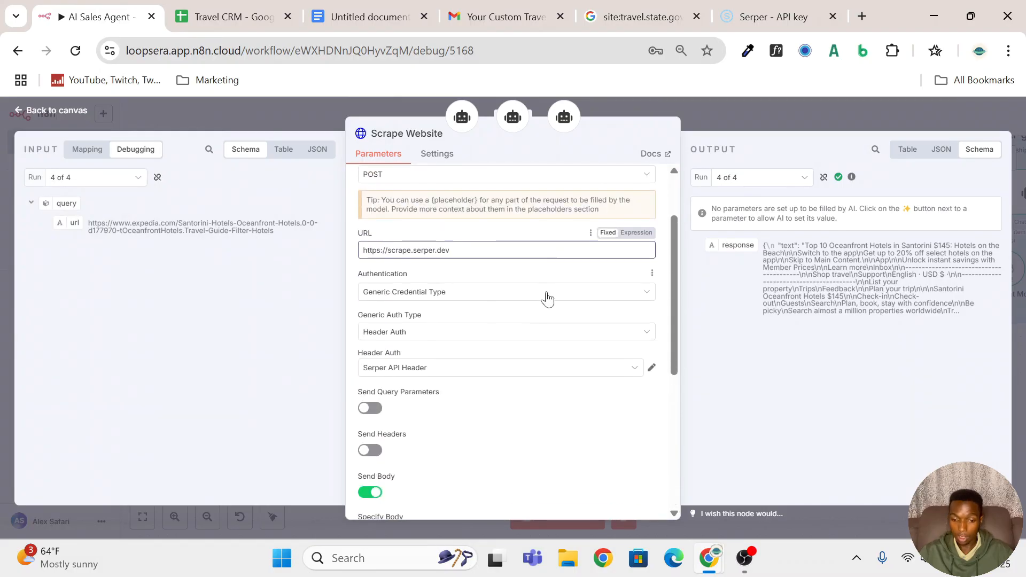
pyautogui.scroll(-1, 534, 332)
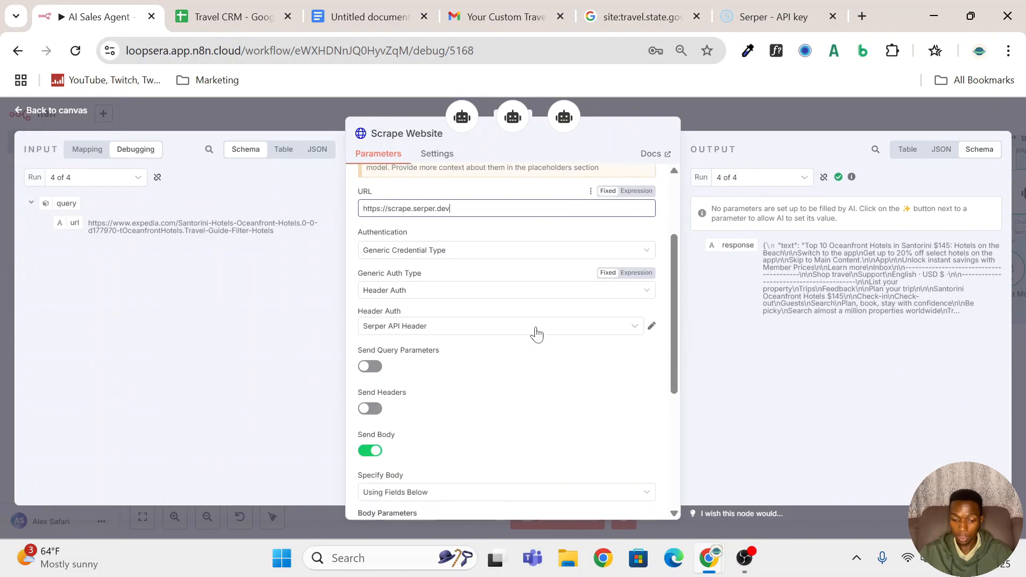
pyautogui.click(570, 251)
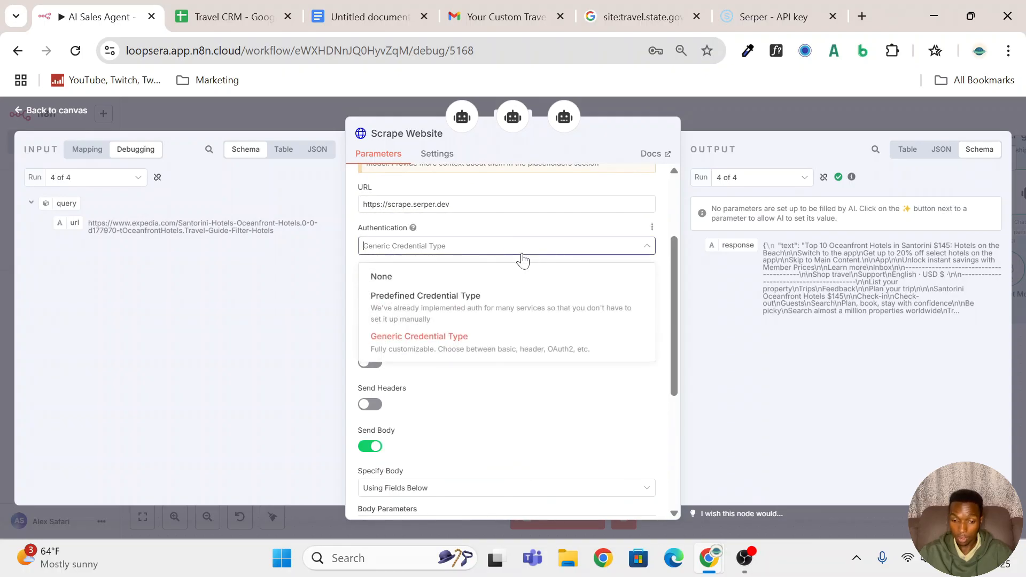
pyautogui.click(465, 346)
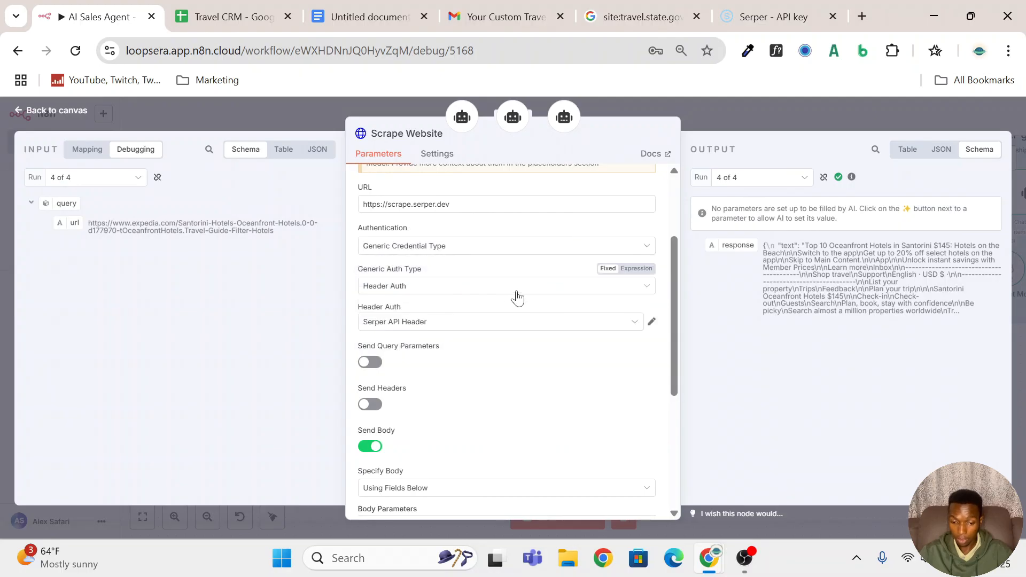
pyautogui.click(516, 292)
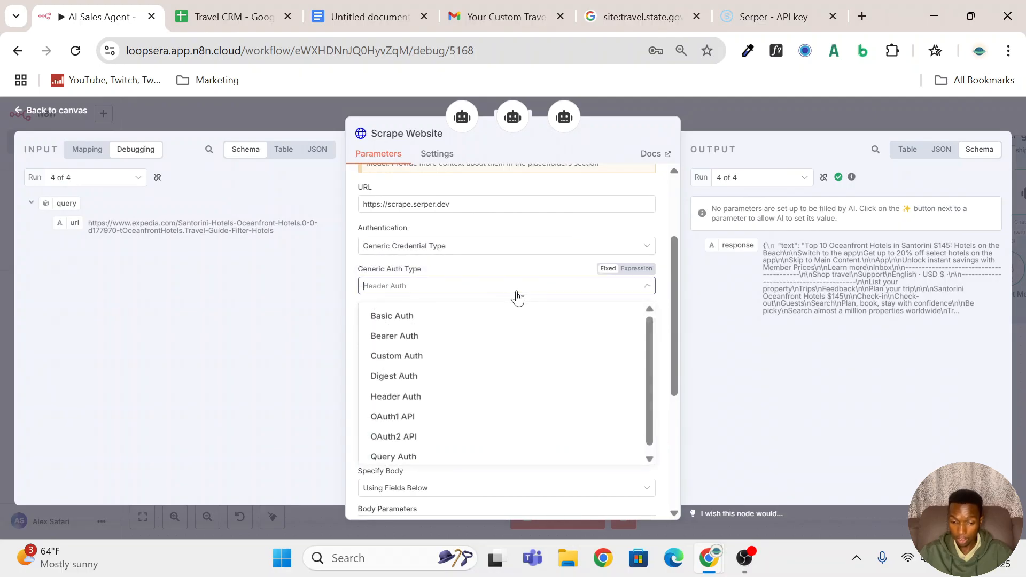
pyautogui.click(571, 272)
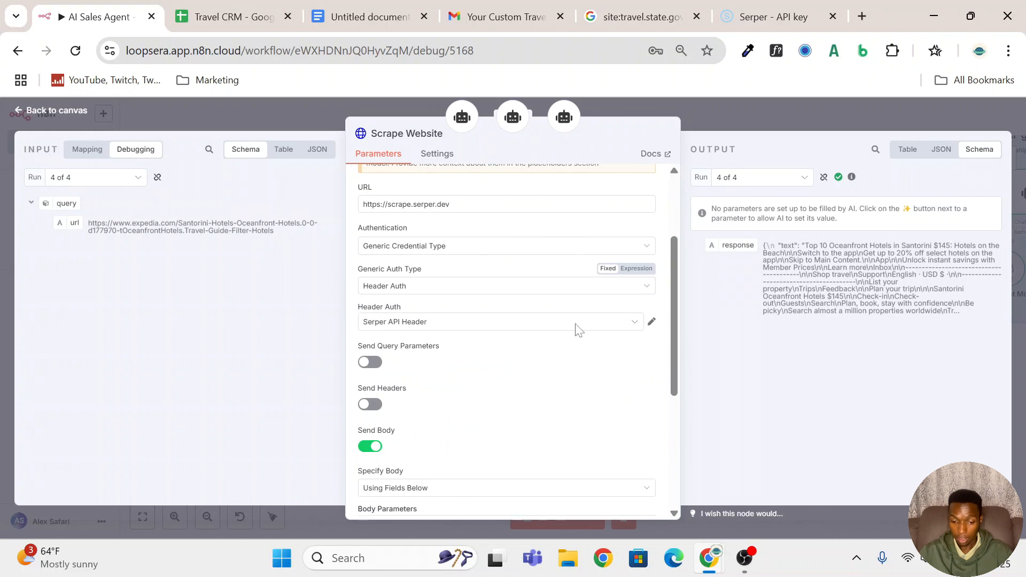
# Create a new Header Auth credential for the Scrape Website tool and paste the Serper API key as its value
pyautogui.click(634, 326)
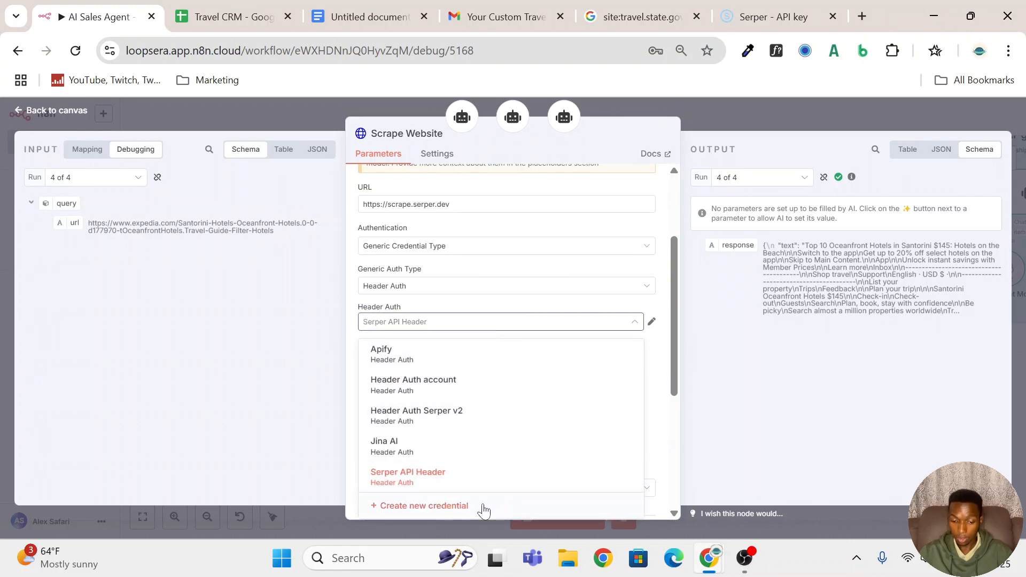
pyautogui.click(483, 506)
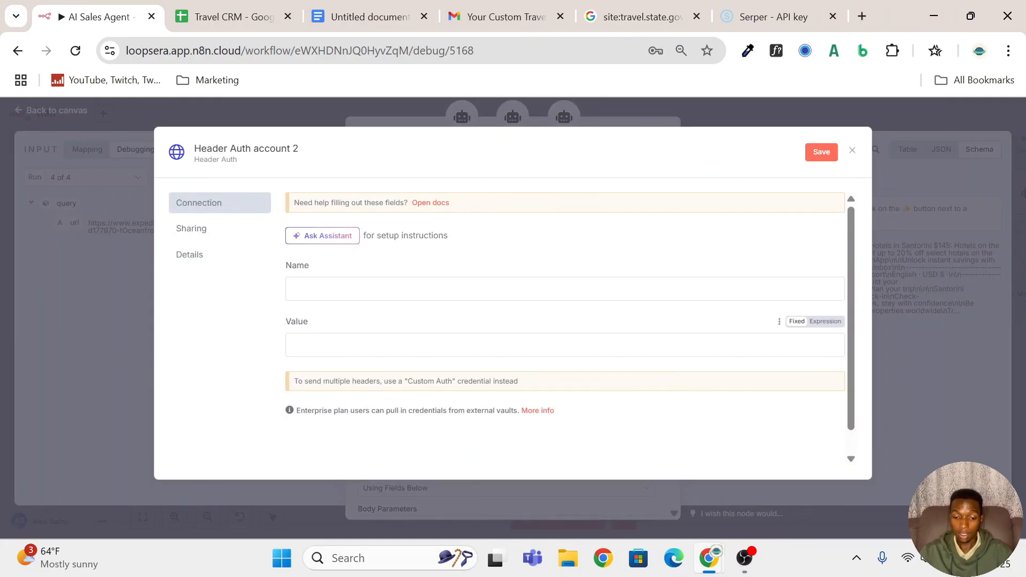
pyautogui.click(414, 345)
pyautogui.hotkey('ctrl', 'v')
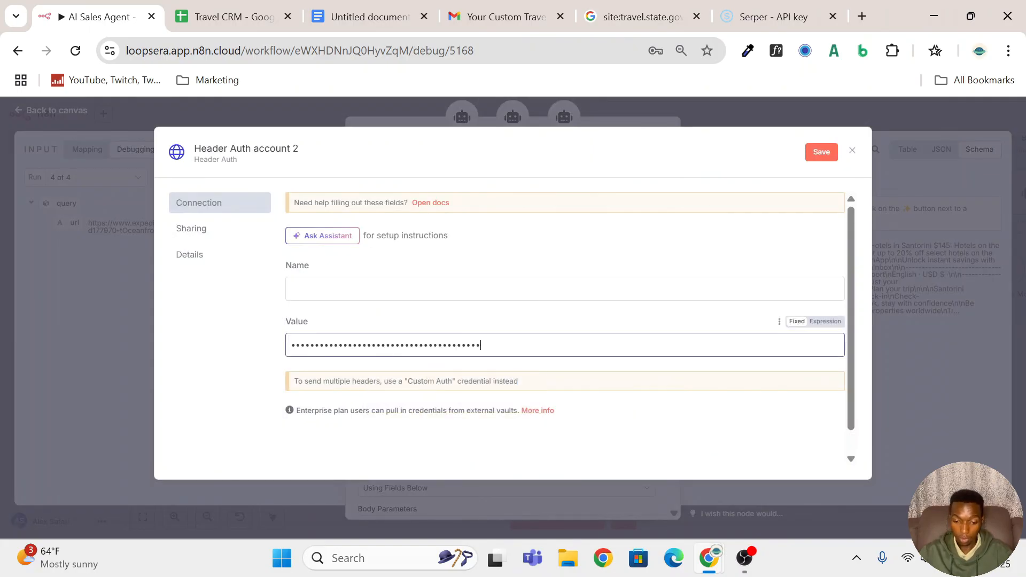
# Switch to the Serper browser tab and move it directly beside the n8n workflow tab
pyautogui.click(245, 11)
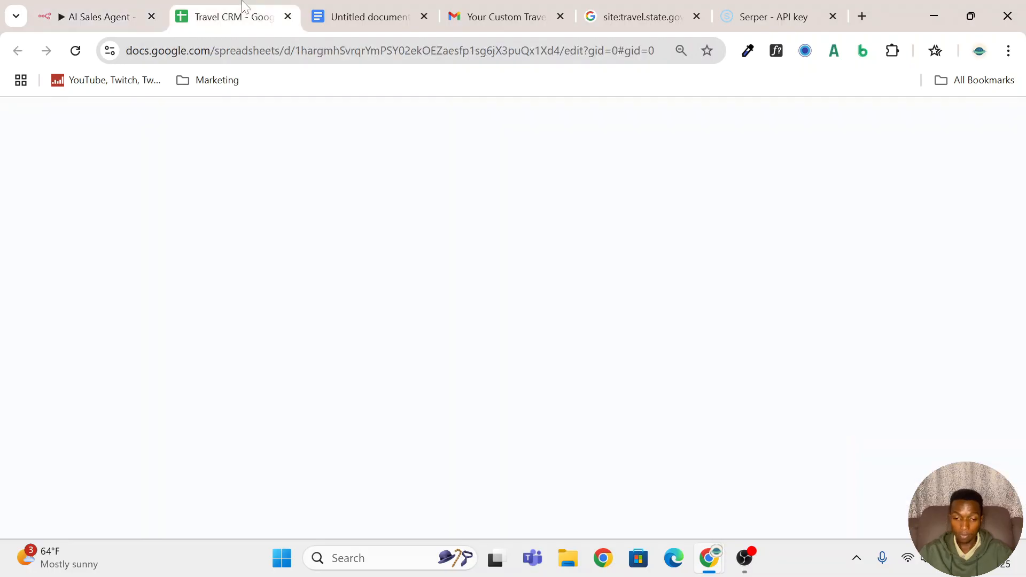
pyautogui.click(779, 13)
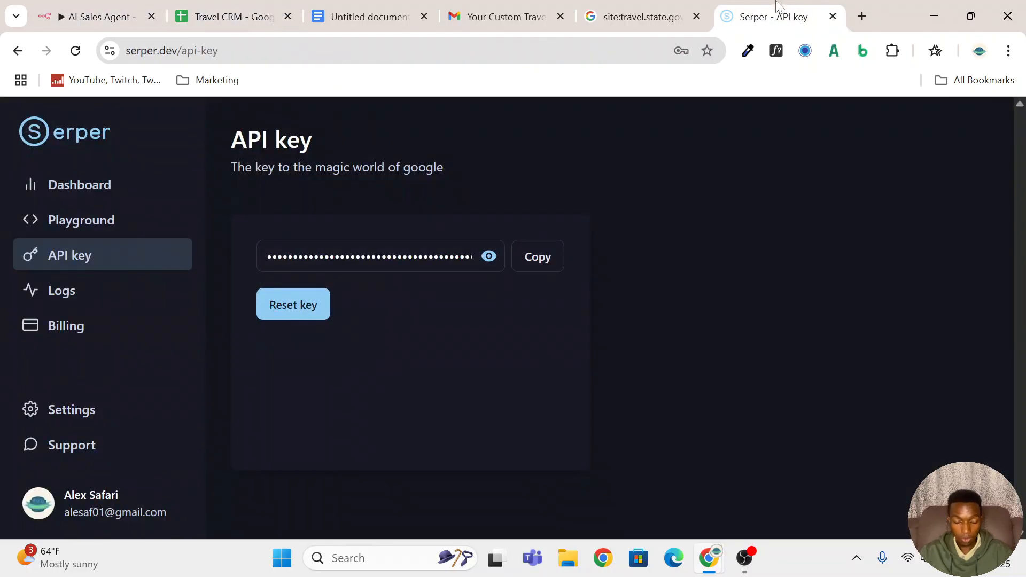
pyautogui.moveTo(777, 5); pyautogui.dragTo(230, 15)
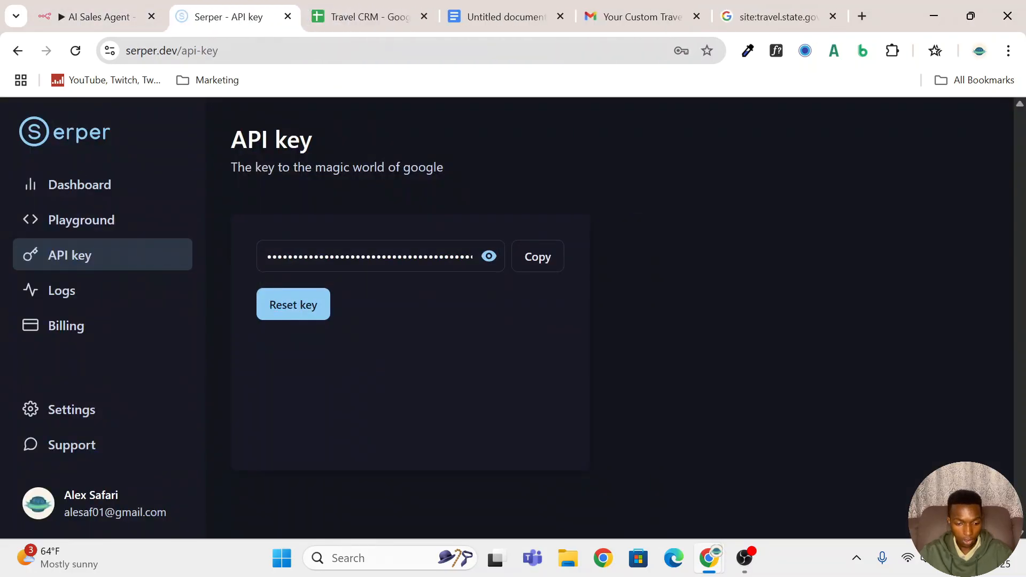
pyautogui.click(137, 230)
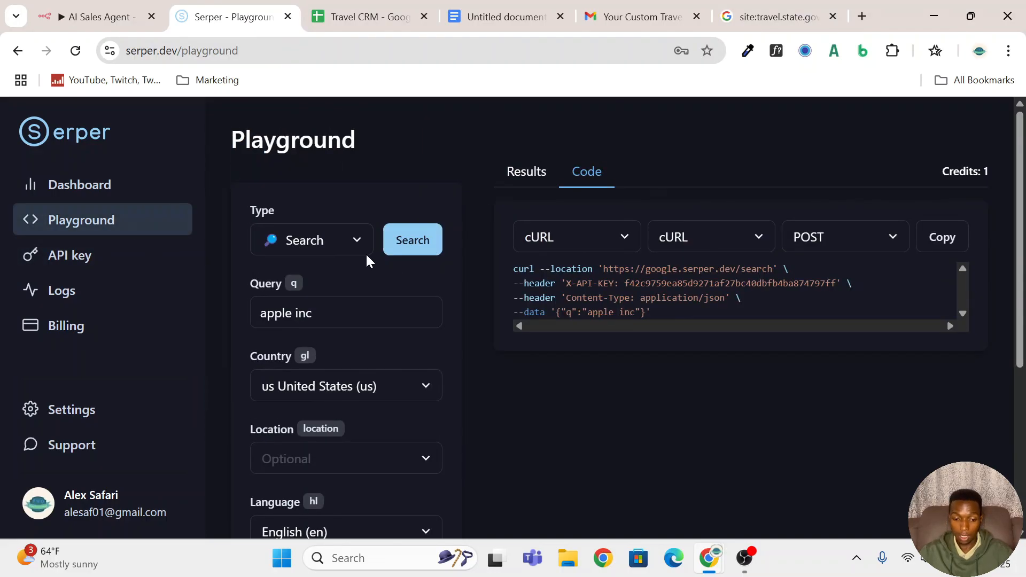
pyautogui.click(339, 247)
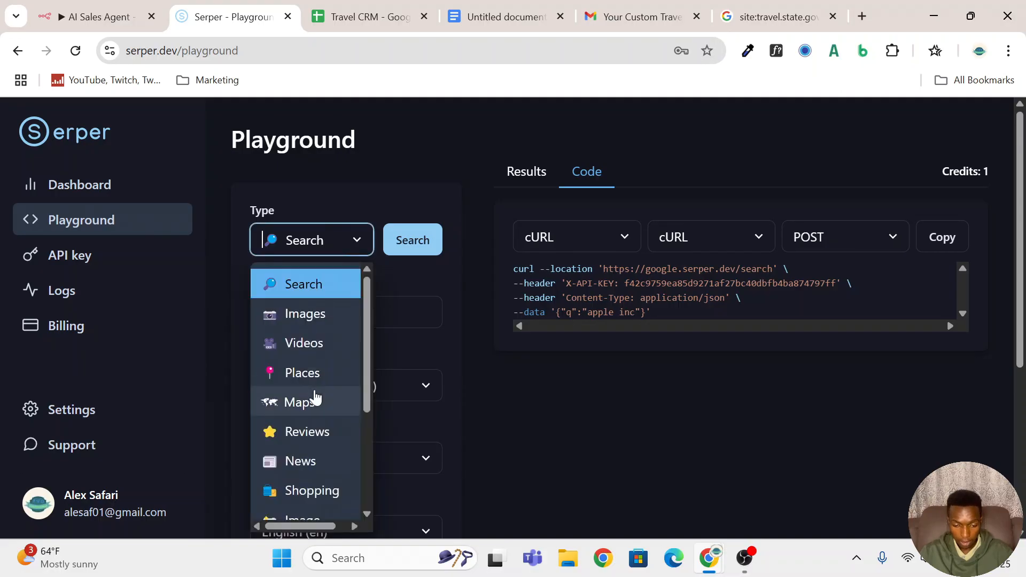
pyautogui.scroll(-3, 315, 398)
pyautogui.click(327, 505)
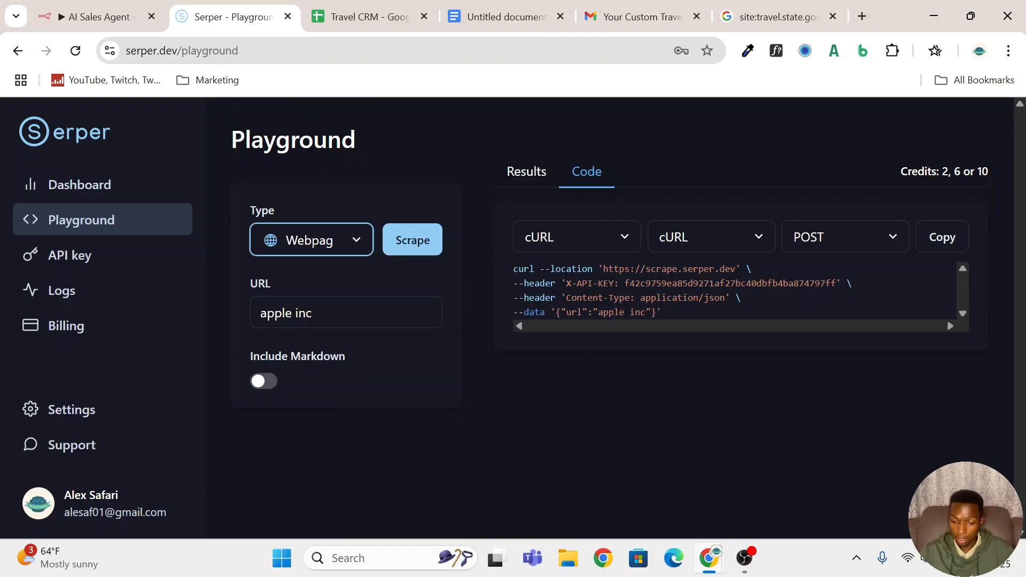
pyautogui.moveTo(736, 269); pyautogui.dragTo(603, 269)
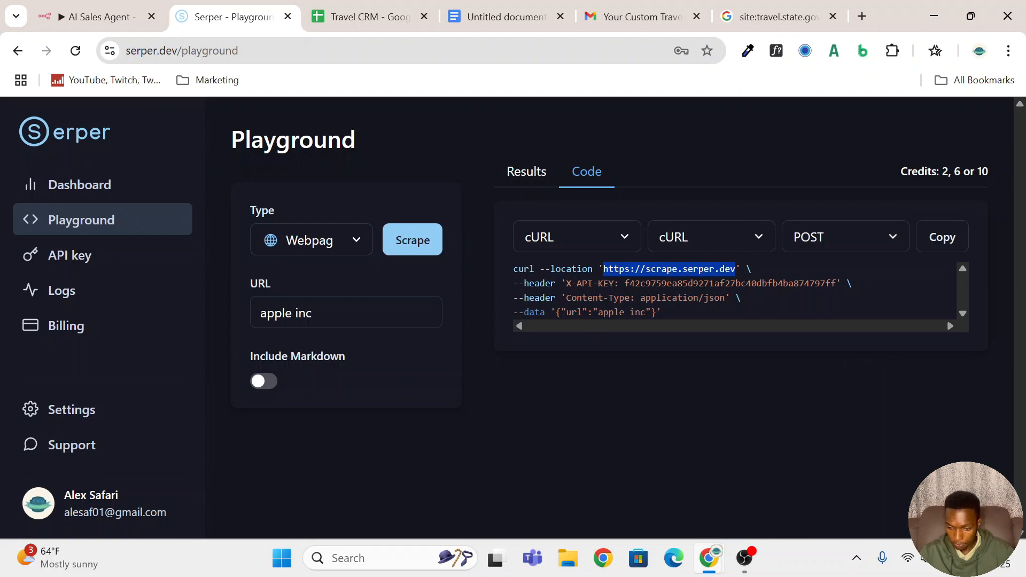
# Copy the header name X-API-KEY from Serper's cURL code and paste it as the new Header Auth credential's name field in n8n
pyautogui.moveTo(614, 284); pyautogui.dragTo(619, 283)
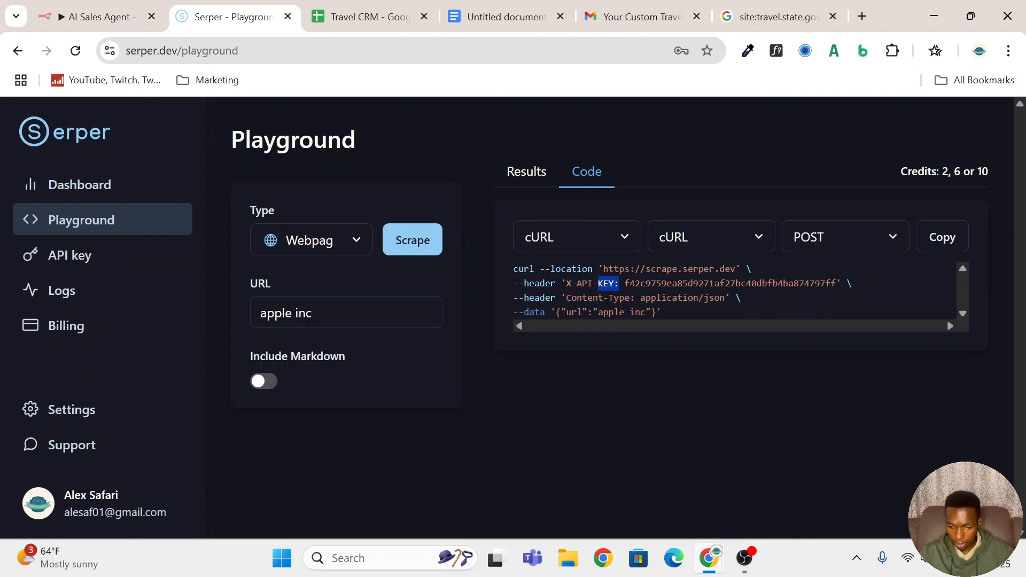
pyautogui.moveTo(613, 283); pyautogui.dragTo(575, 283)
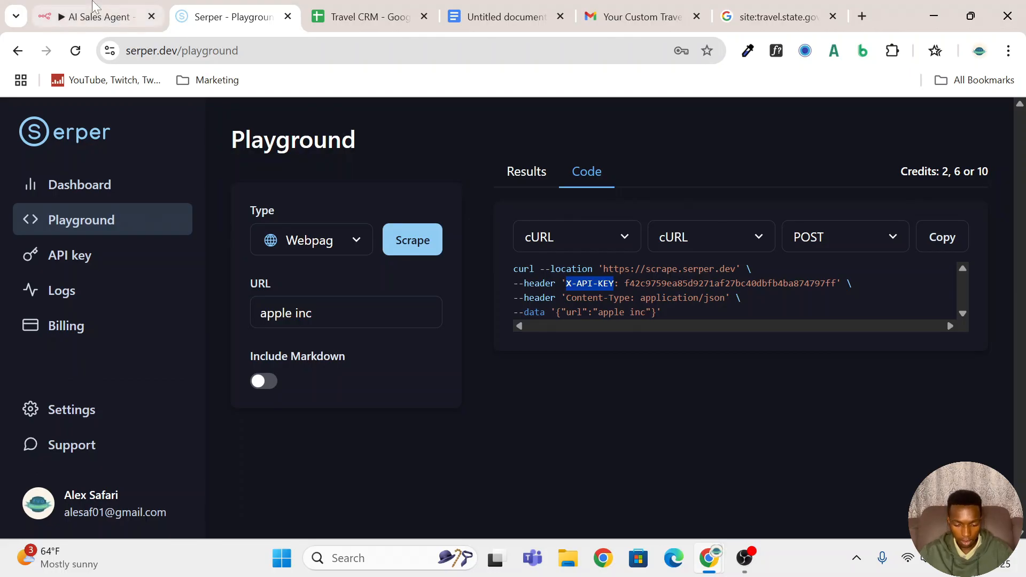
pyautogui.click(59, 7)
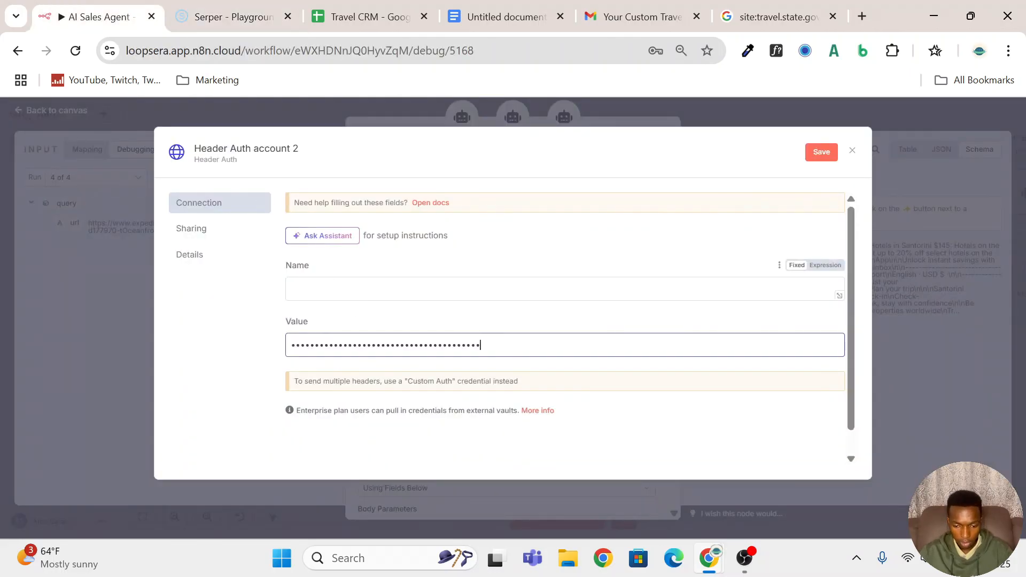
pyautogui.click(374, 289)
pyautogui.hotkey('ctrl', 'v')
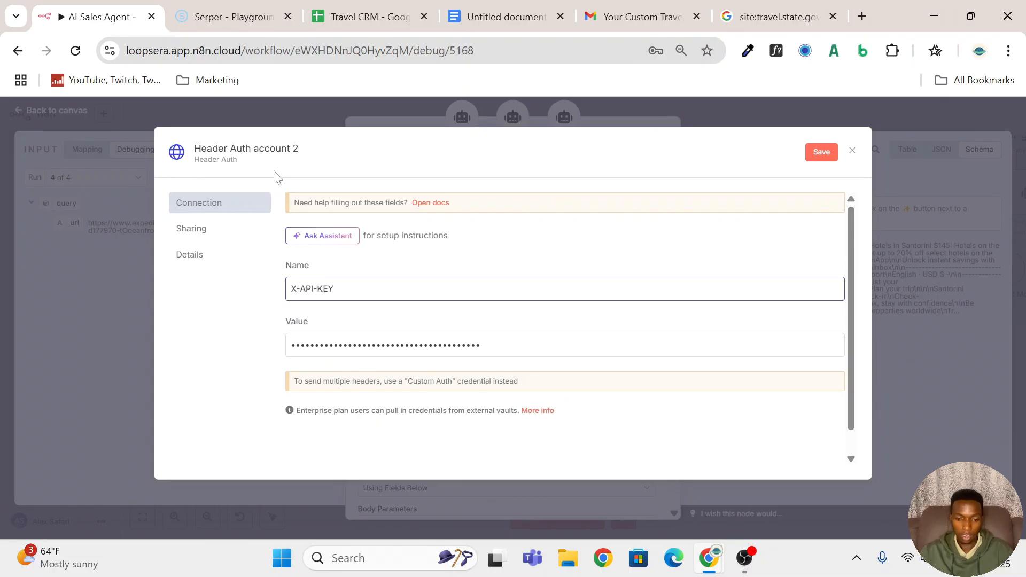
# Close the new Header Auth credential and discard its changes without saving
pyautogui.click(289, 153)
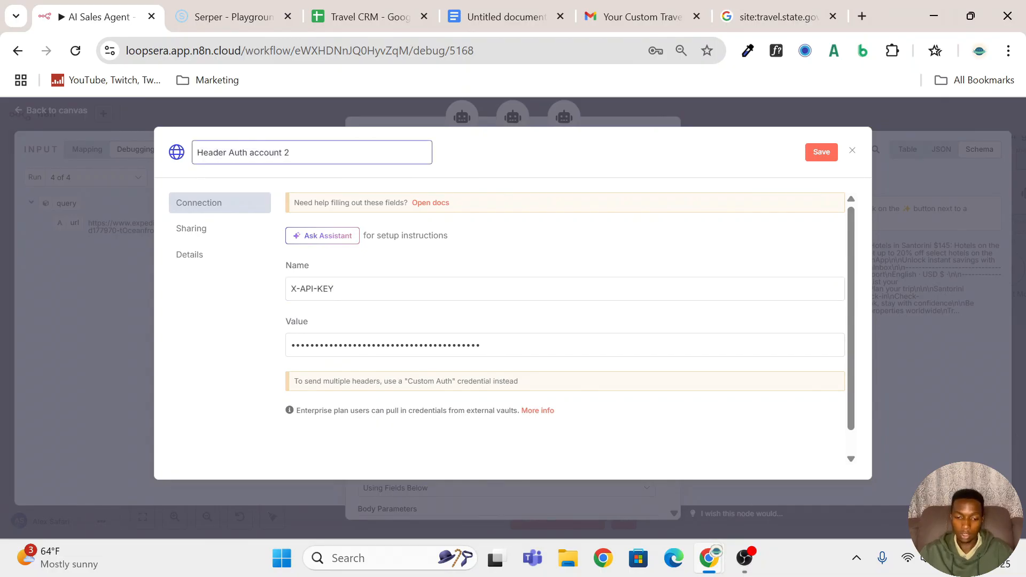
pyautogui.click(855, 153)
pyautogui.click(854, 154)
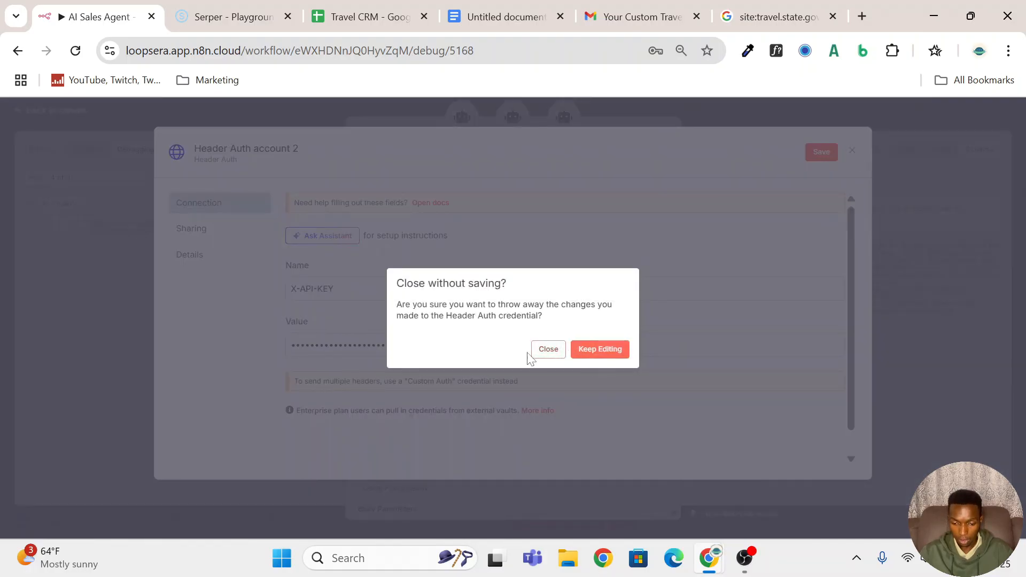
pyautogui.click(546, 350)
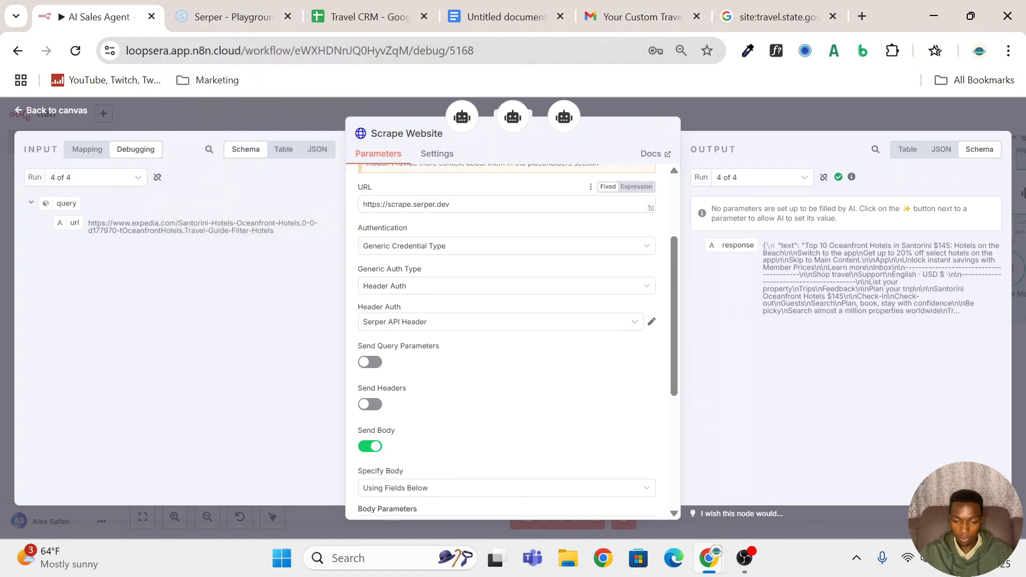
pyautogui.click(230, 15)
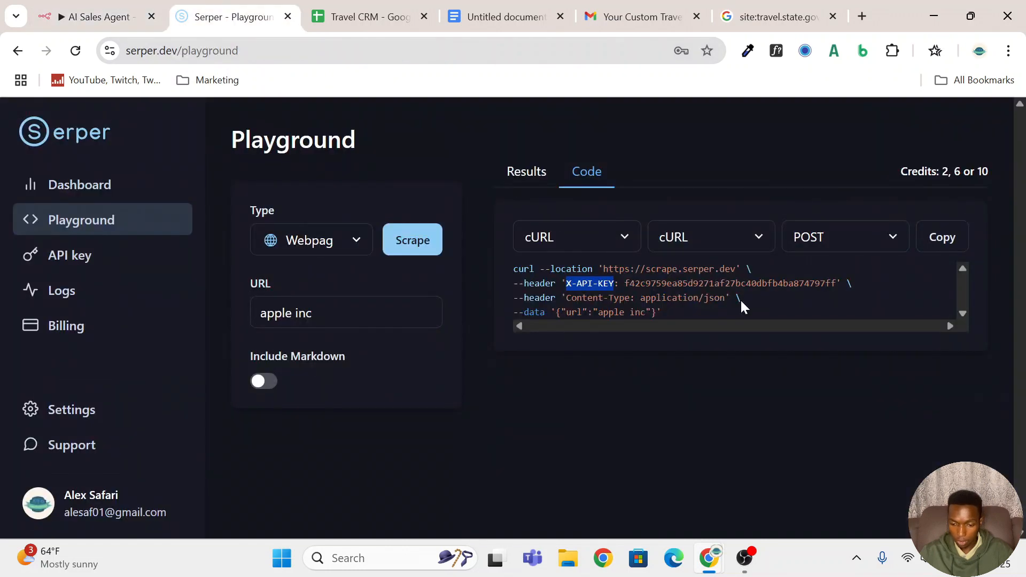
pyautogui.moveTo(736, 269); pyautogui.dragTo(608, 269)
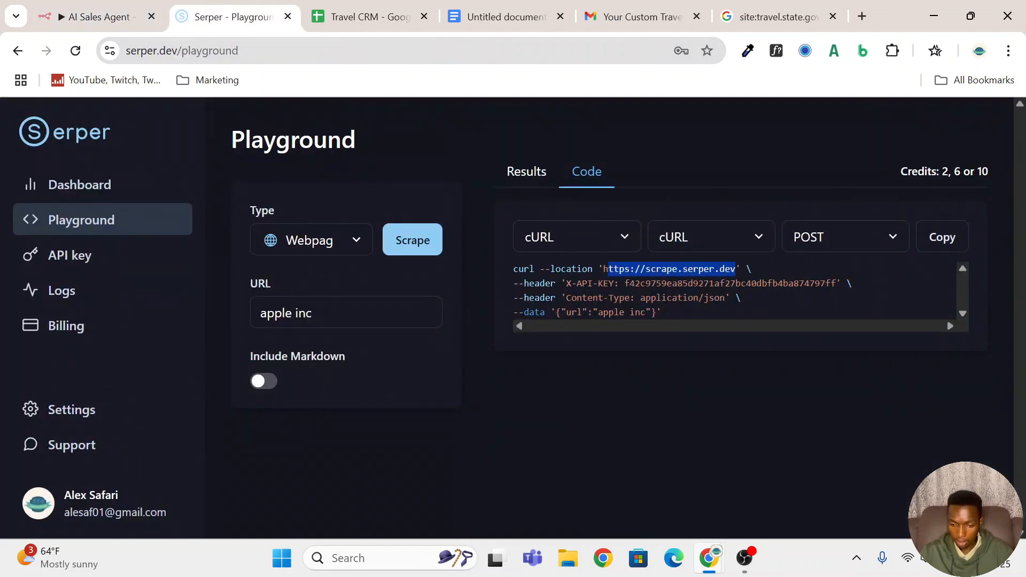
pyautogui.click(96, 16)
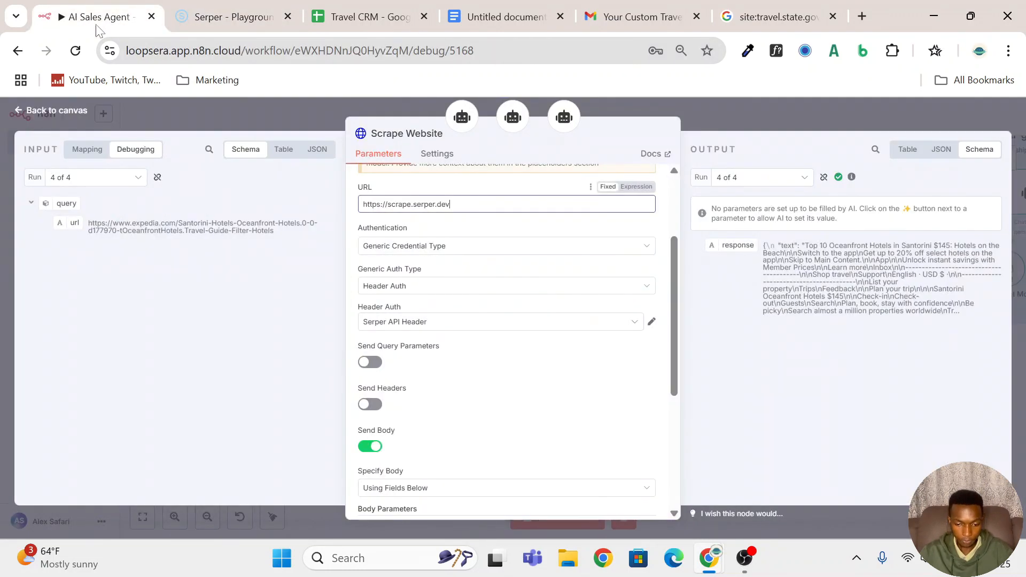
pyautogui.click(229, 30)
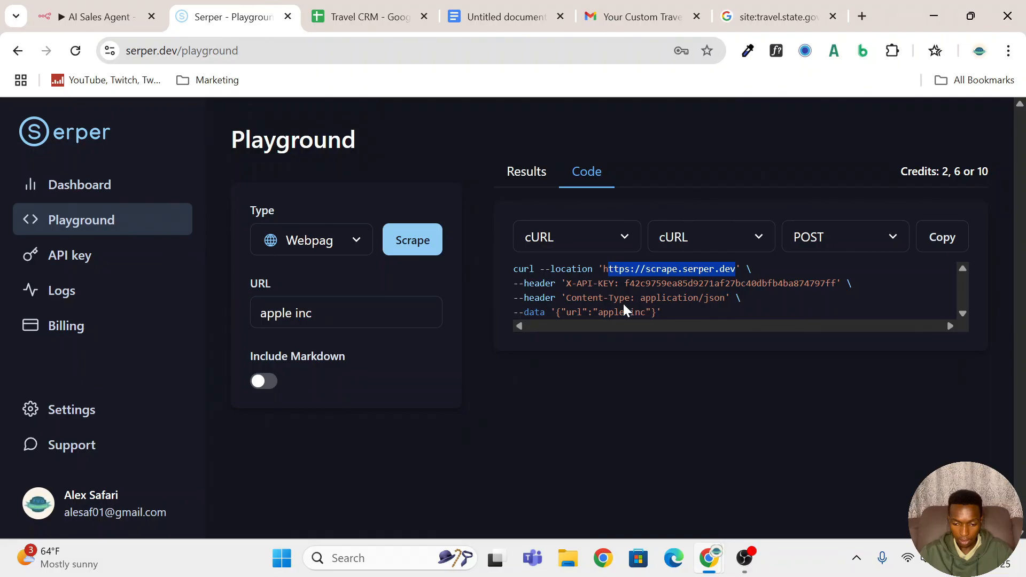
pyautogui.click(81, 8)
pyautogui.click(220, 9)
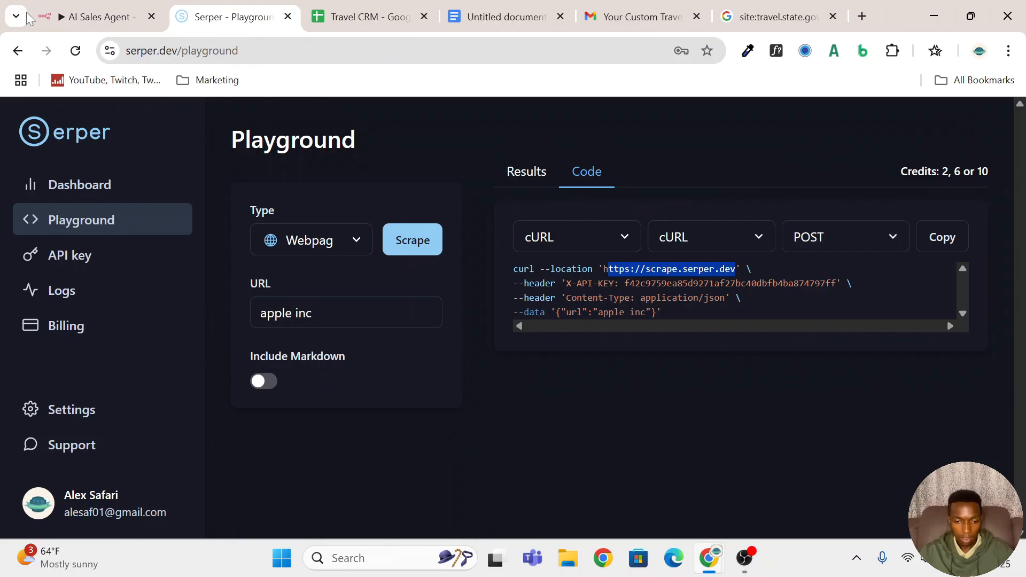
# Check the Scrape Website tool's url body parameter in n8n against the data line of Serper's cURL code, and close the tool
pyautogui.click(91, 16)
pyautogui.scroll(-3, 527, 354)
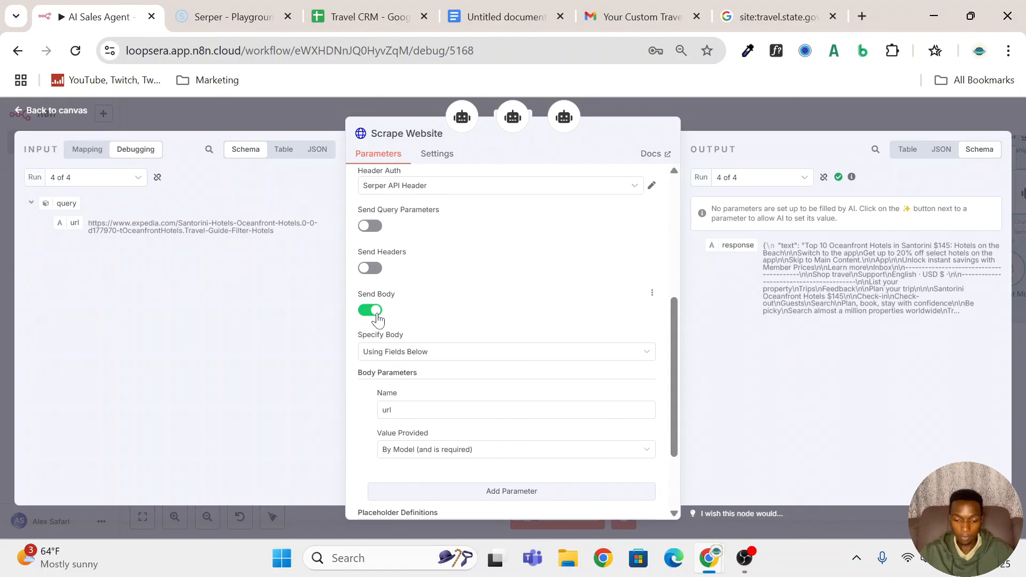
pyautogui.scroll(-2, 437, 373)
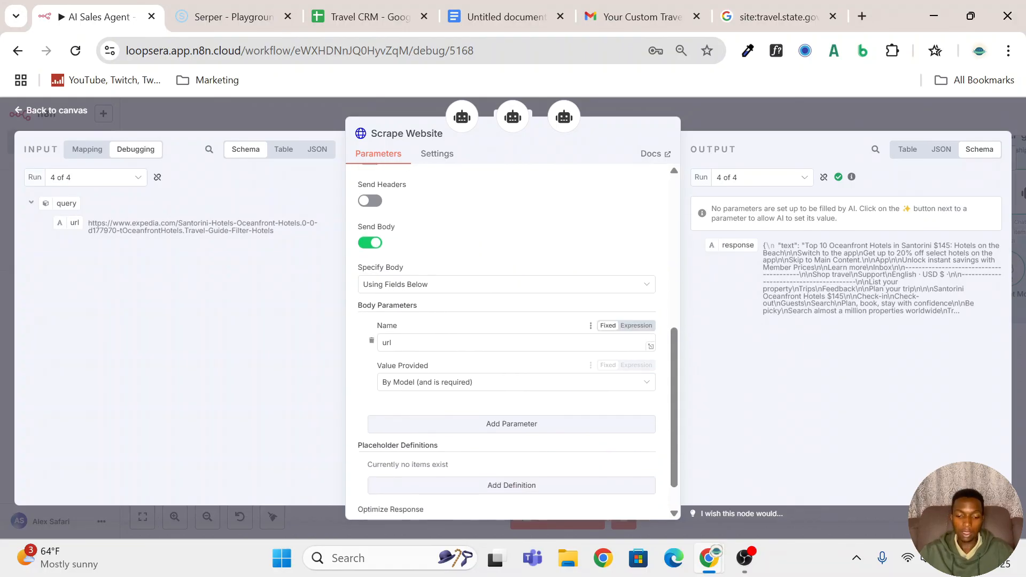
pyautogui.click(422, 343)
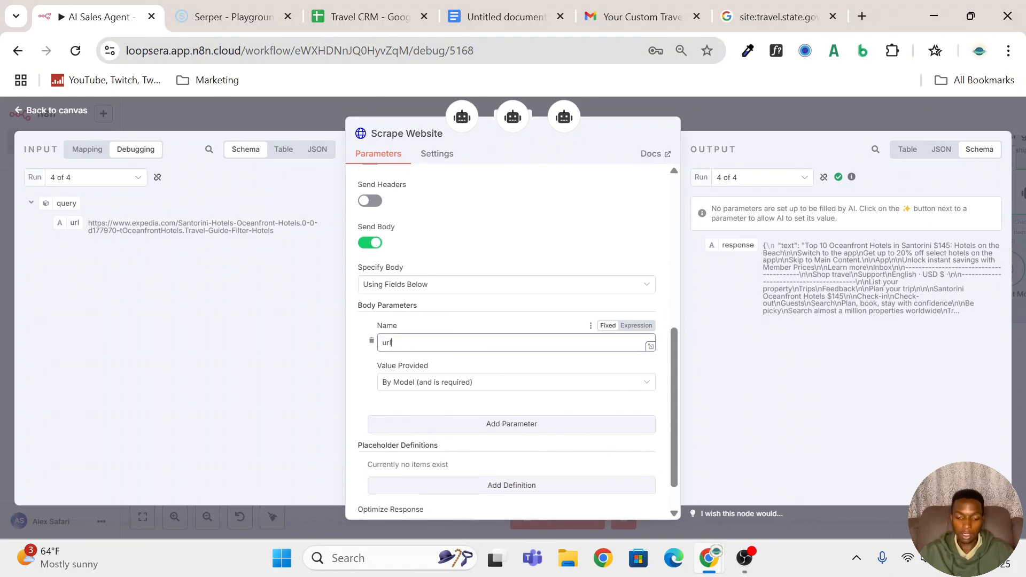
pyautogui.click(212, 17)
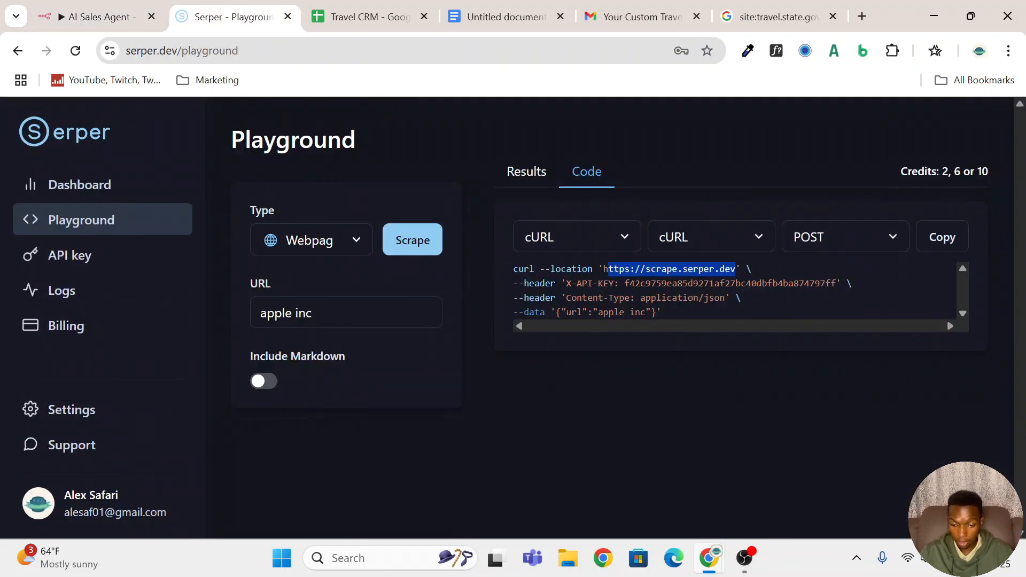
pyautogui.moveTo(582, 313); pyautogui.dragTo(561, 313)
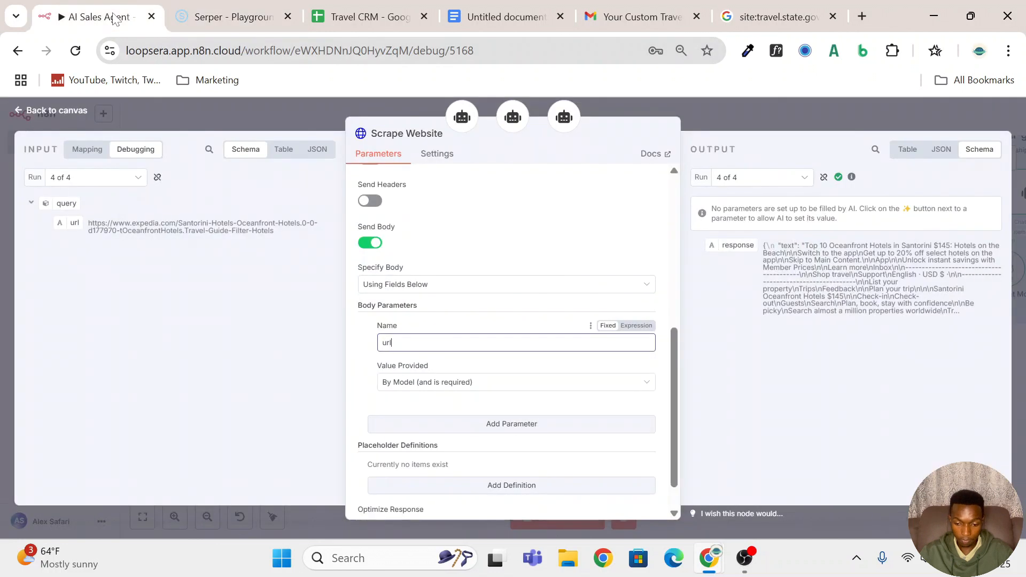
pyautogui.click(97, 16)
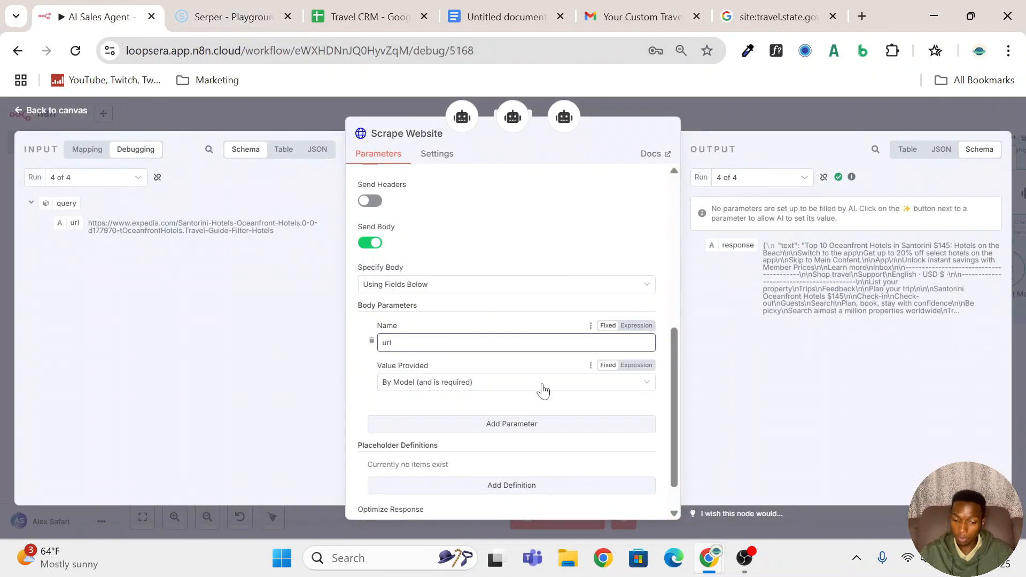
pyautogui.scroll(-1, 512, 420)
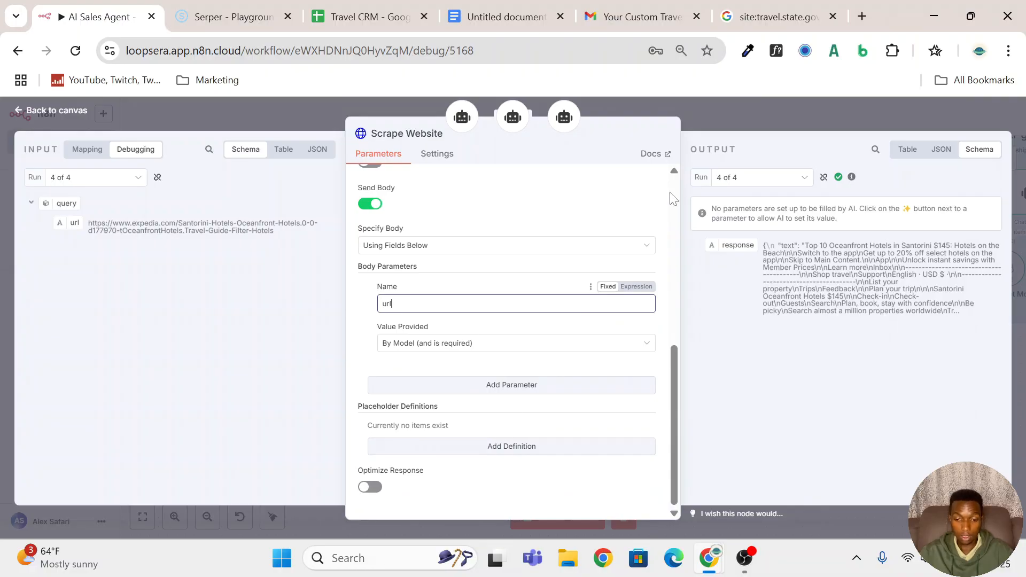
pyautogui.click(788, 98)
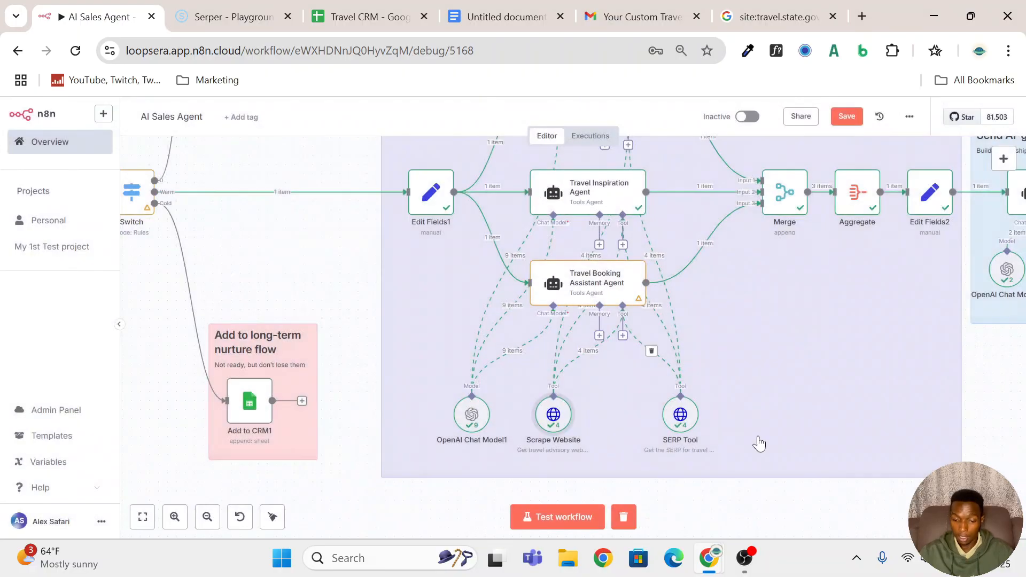
# Open the SERP Tool from the workflow canvas and review its description and request method
pyautogui.doubleClick(680, 415)
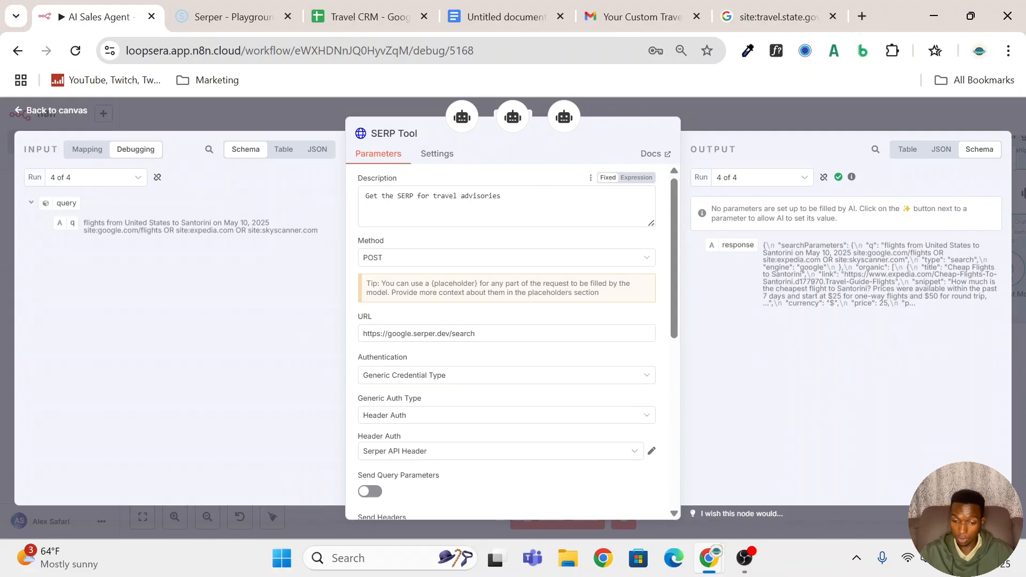
pyautogui.click(503, 197)
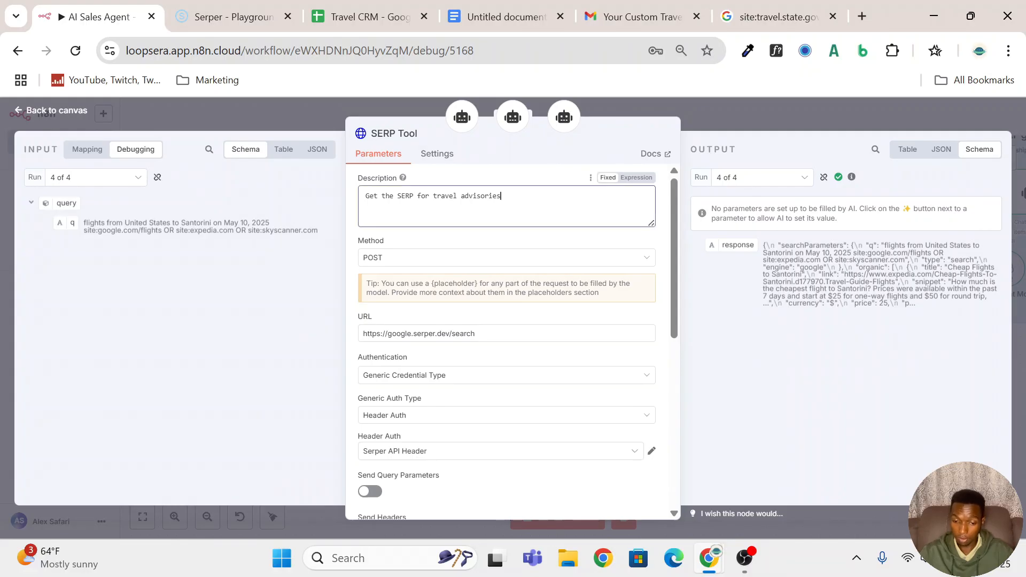
pyautogui.click(511, 261)
pyautogui.click(522, 246)
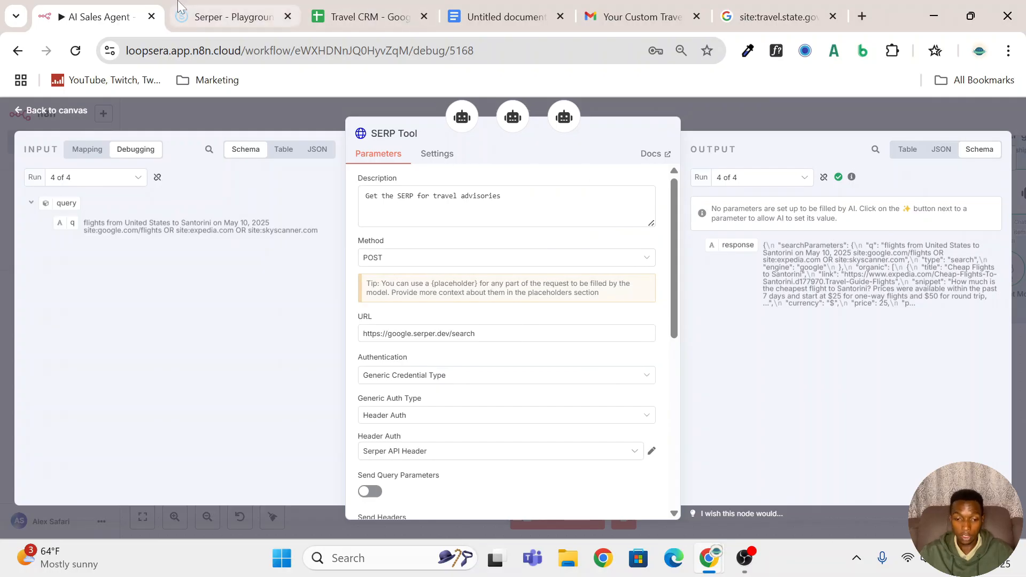
# Switch to Serper's Playground, look through the available types and set the type to Search
pyautogui.click(262, 16)
pyautogui.click(347, 241)
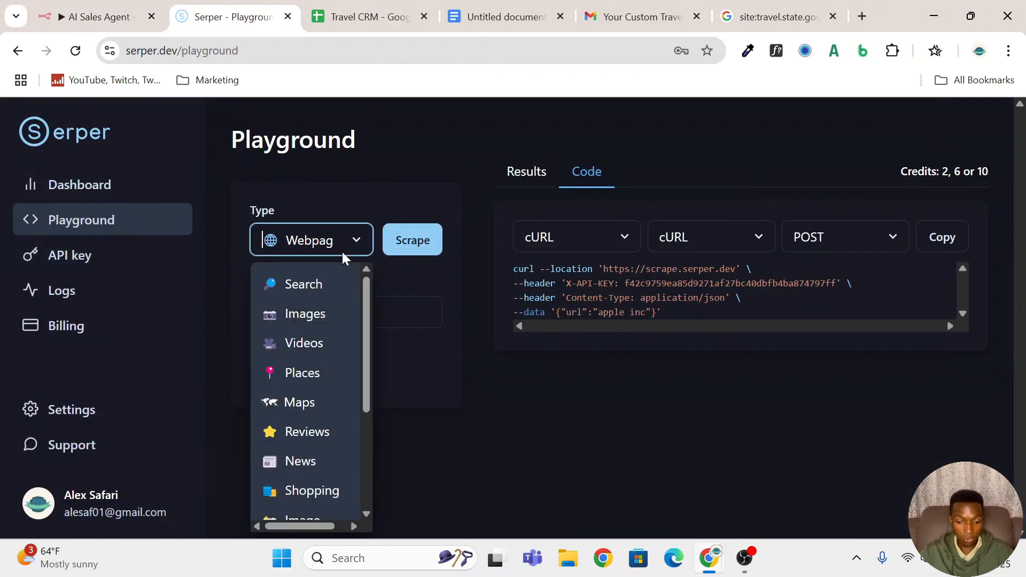
pyautogui.scroll(-3, 354, 382)
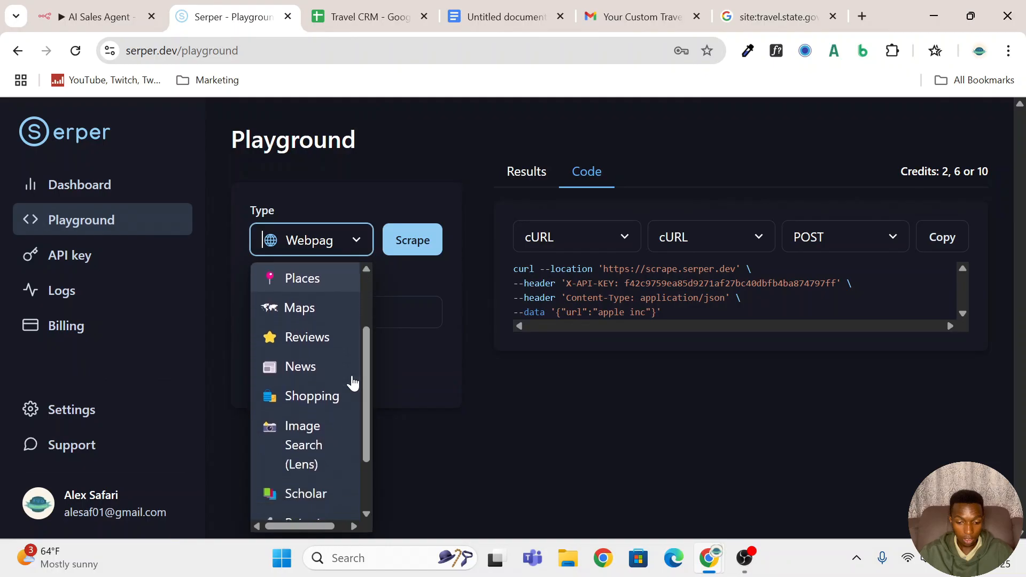
pyautogui.click(109, 19)
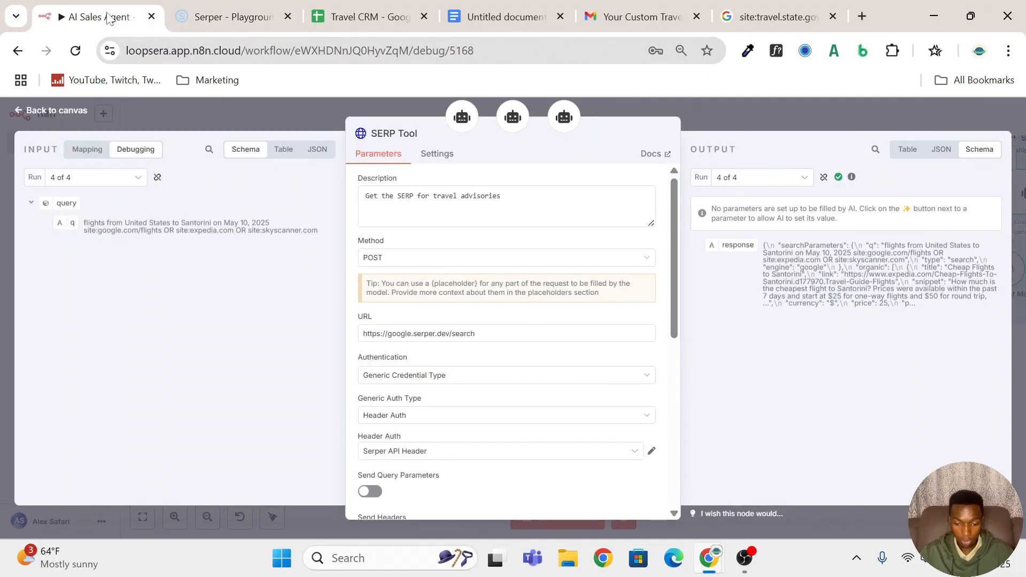
pyautogui.click(229, 16)
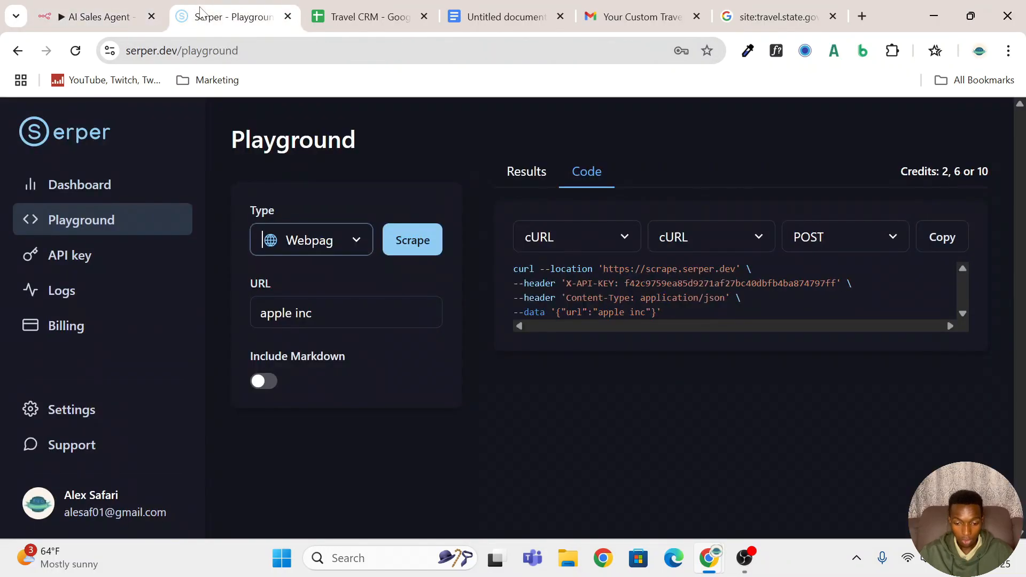
pyautogui.click(311, 250)
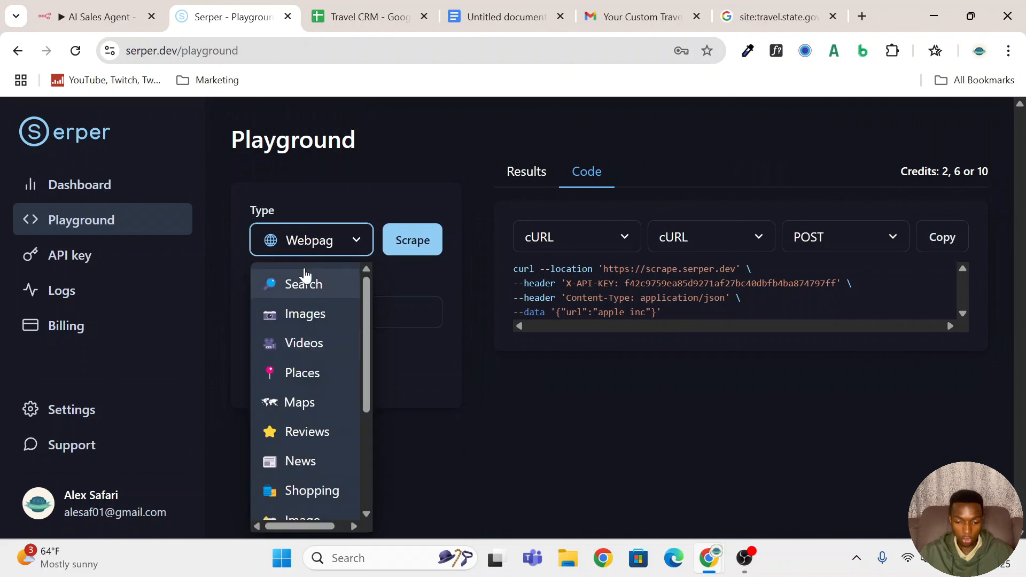
pyautogui.click(305, 285)
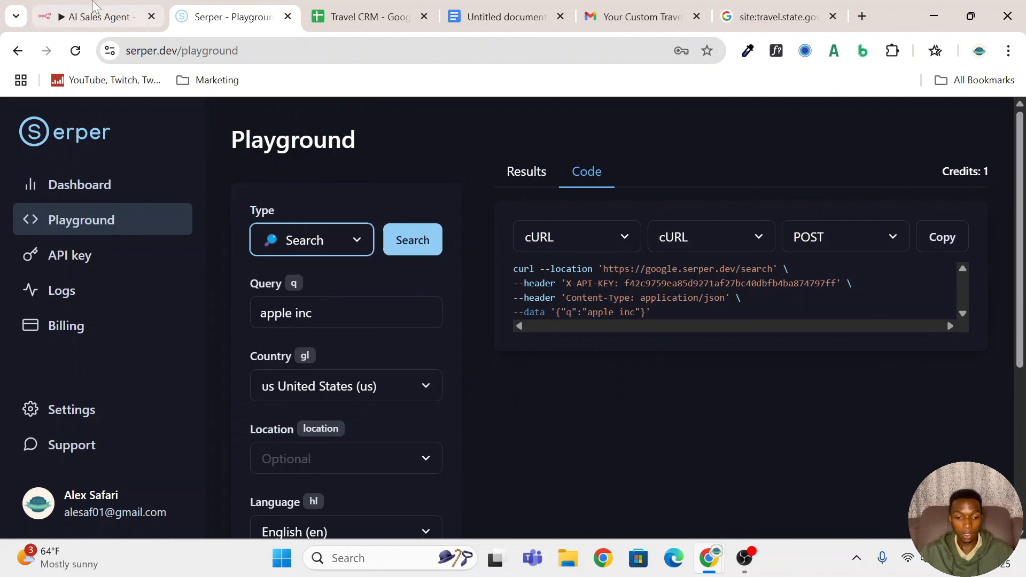
pyautogui.click(94, 11)
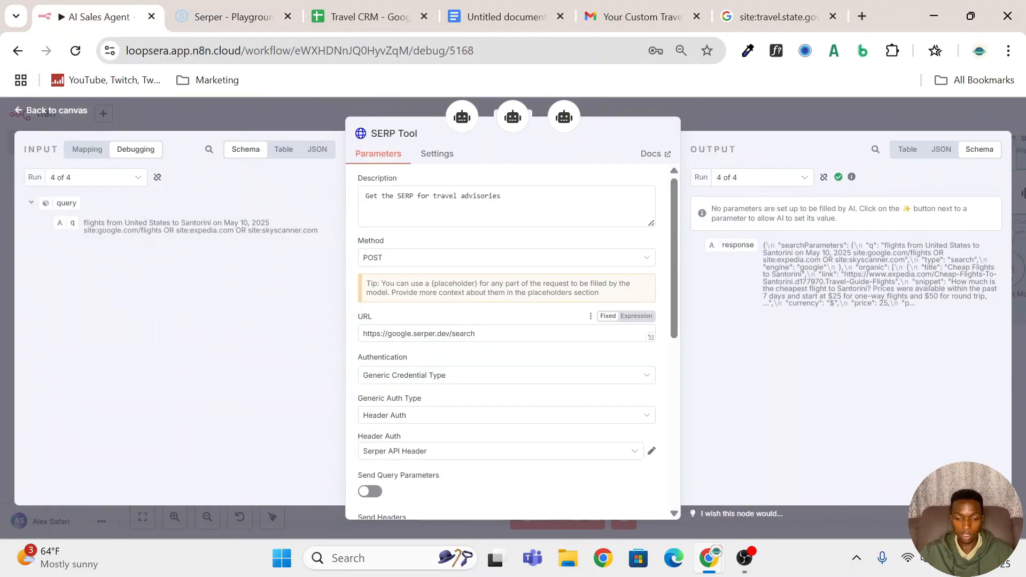
pyautogui.click(230, 17)
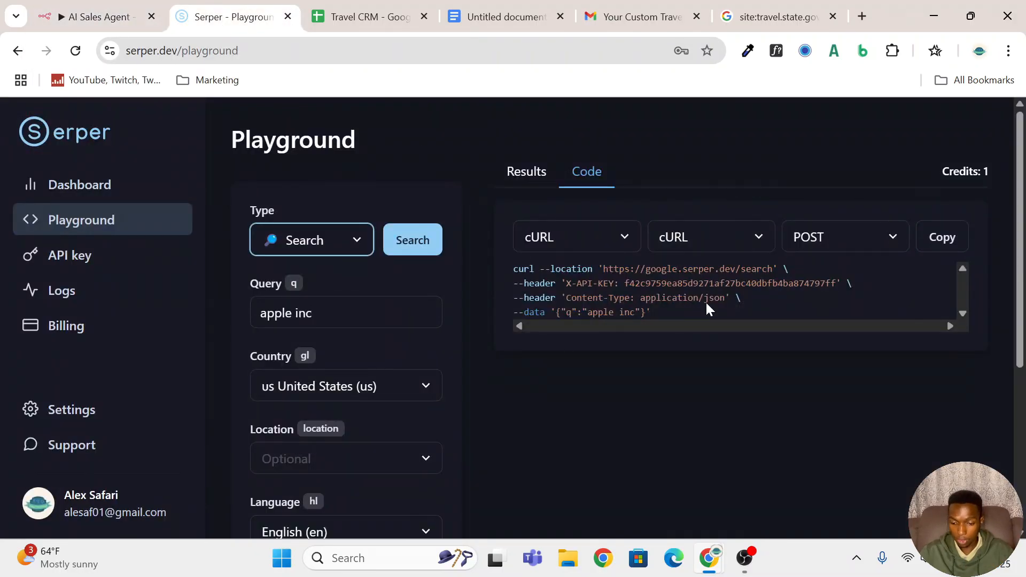
pyautogui.moveTo(603, 269); pyautogui.dragTo(773, 269)
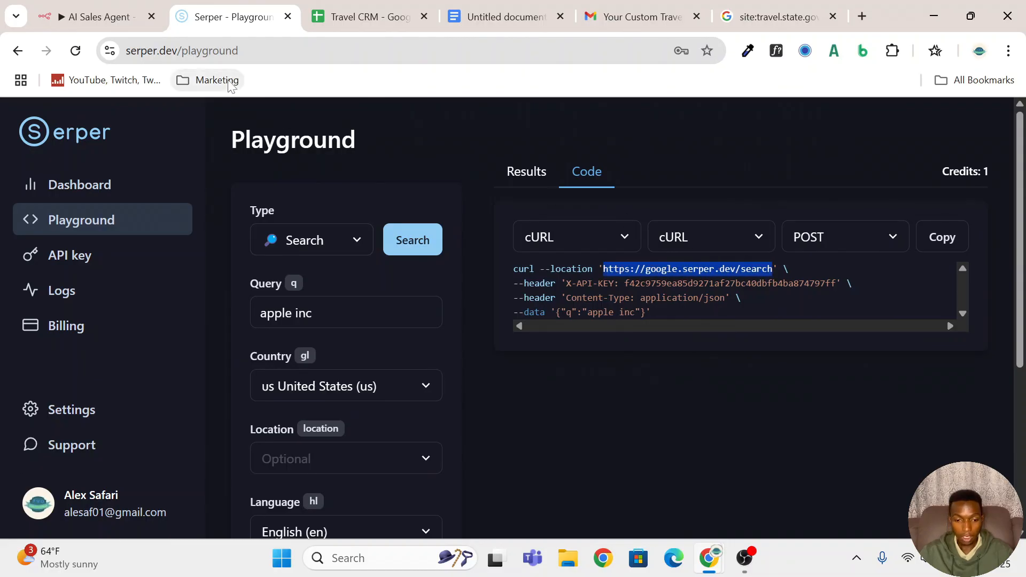
pyautogui.click(85, 11)
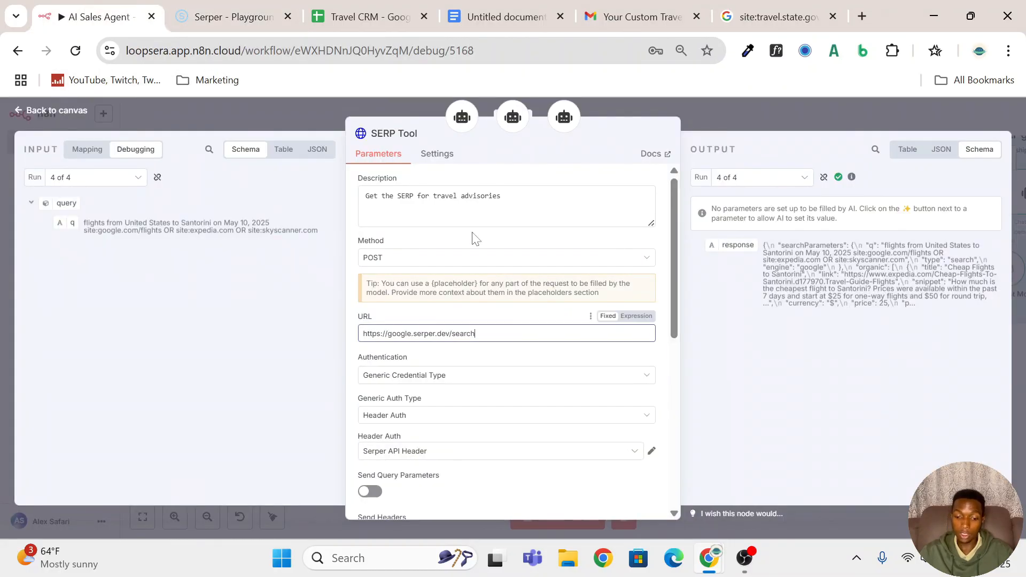
# Choose Generic Credential Type as the SERP Tool's authentication and review the header auth settings below it
pyautogui.click(512, 380)
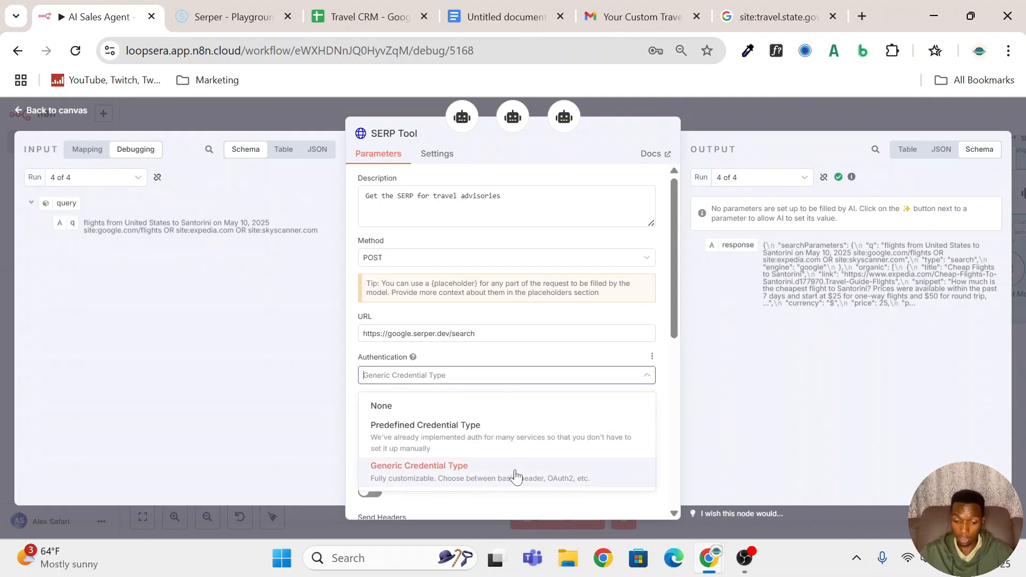
pyautogui.click(516, 476)
pyautogui.scroll(-1, 553, 392)
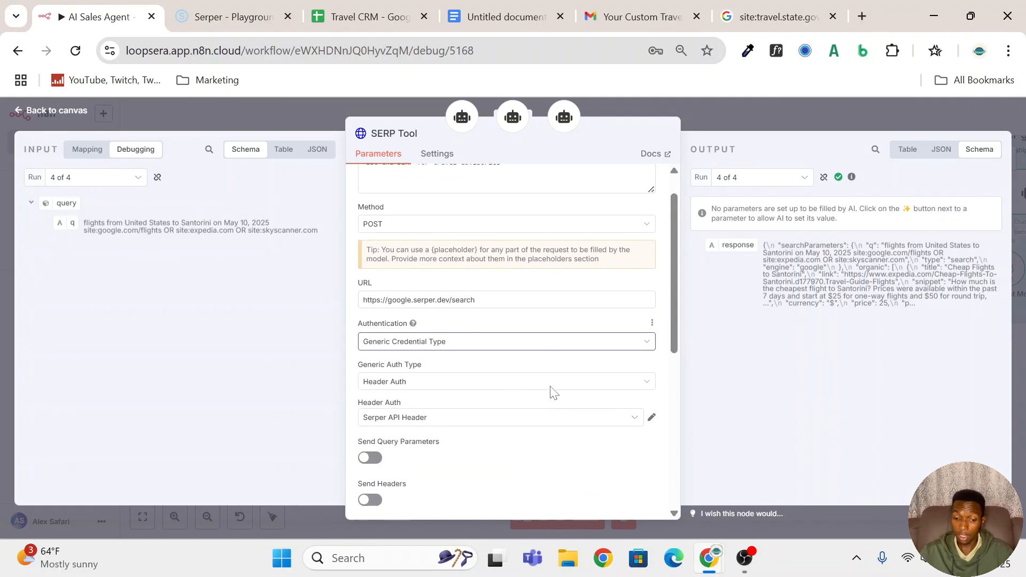
# Review the SERP Tool's Generic Auth Type options and the header auth credentials available for it, keeping Header Auth and Serper API Header
pyautogui.scroll(-2, 553, 392)
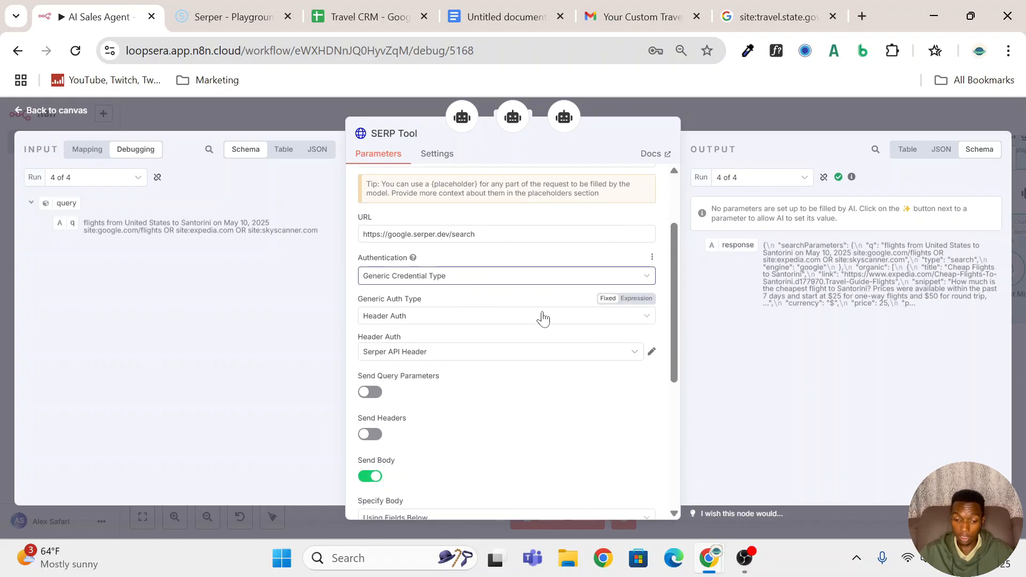
pyautogui.click(543, 317)
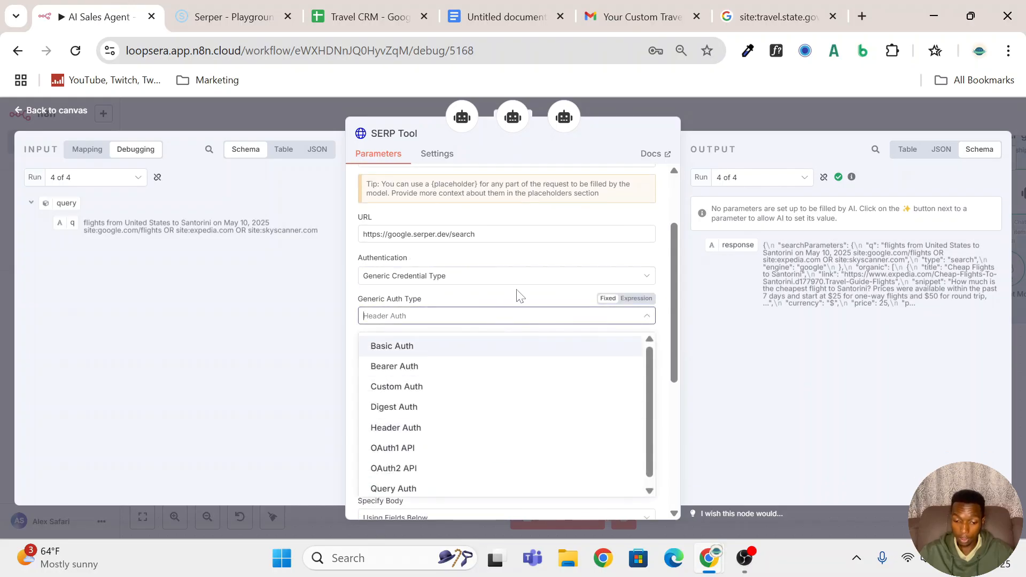
pyautogui.click(546, 298)
pyautogui.click(528, 354)
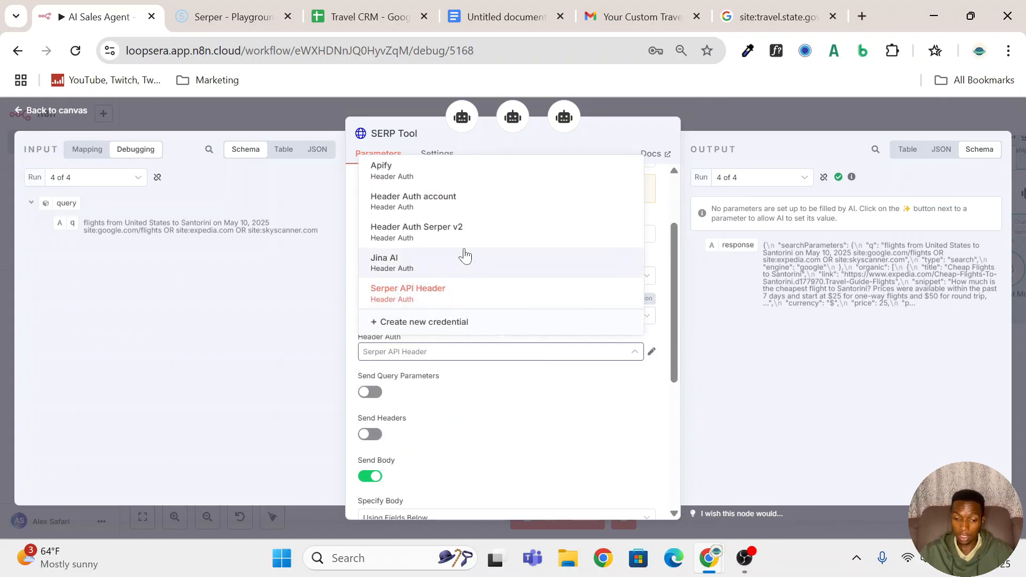
pyautogui.click(431, 403)
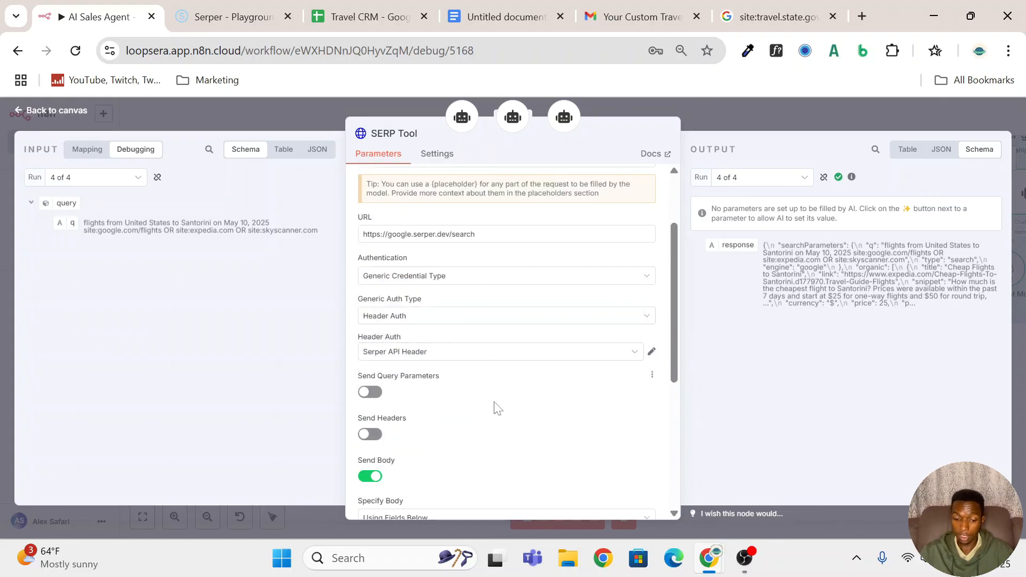
# Compare the SERP Tool's body parameter q with the data field in the Playground's cURL code on Serper, ending back in n8n
pyautogui.scroll(-3, 494, 407)
pyautogui.scroll(-1, 495, 408)
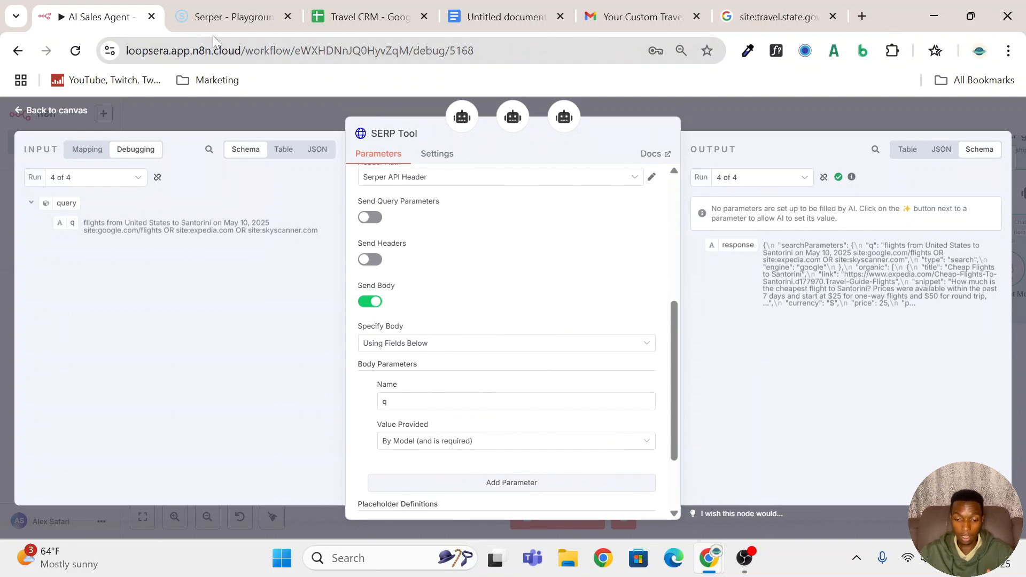
pyautogui.click(219, 18)
pyautogui.click(575, 315)
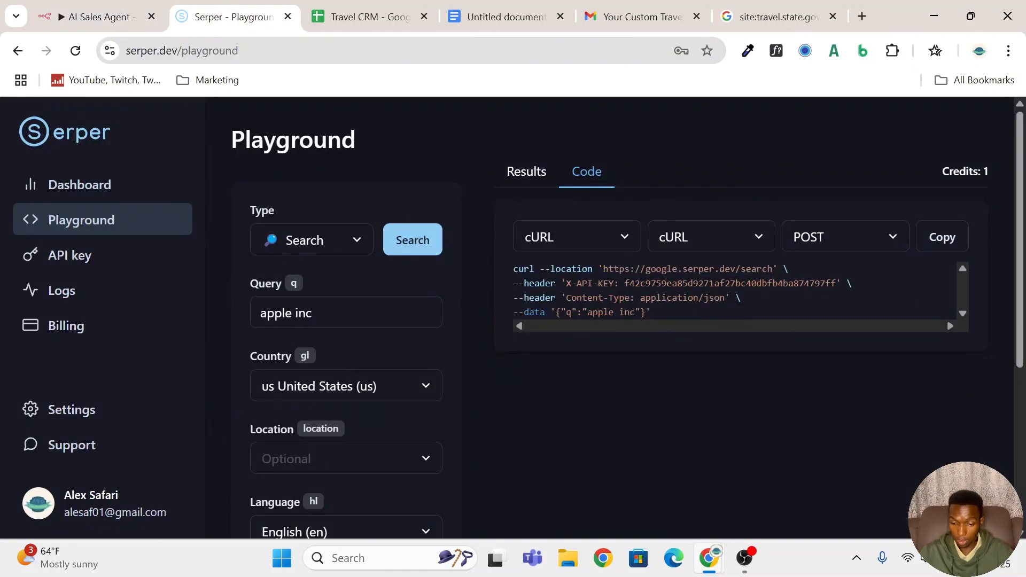
pyautogui.click(91, 17)
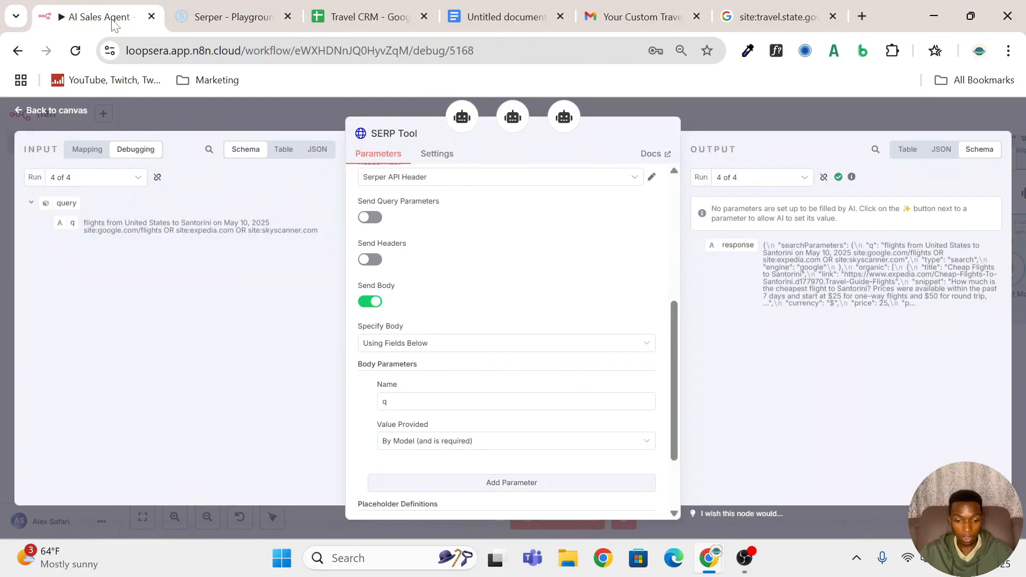
# Review the Value Provided options for parameter q and the remaining SERP Tool settings, and return to the canvas
pyautogui.click(512, 450)
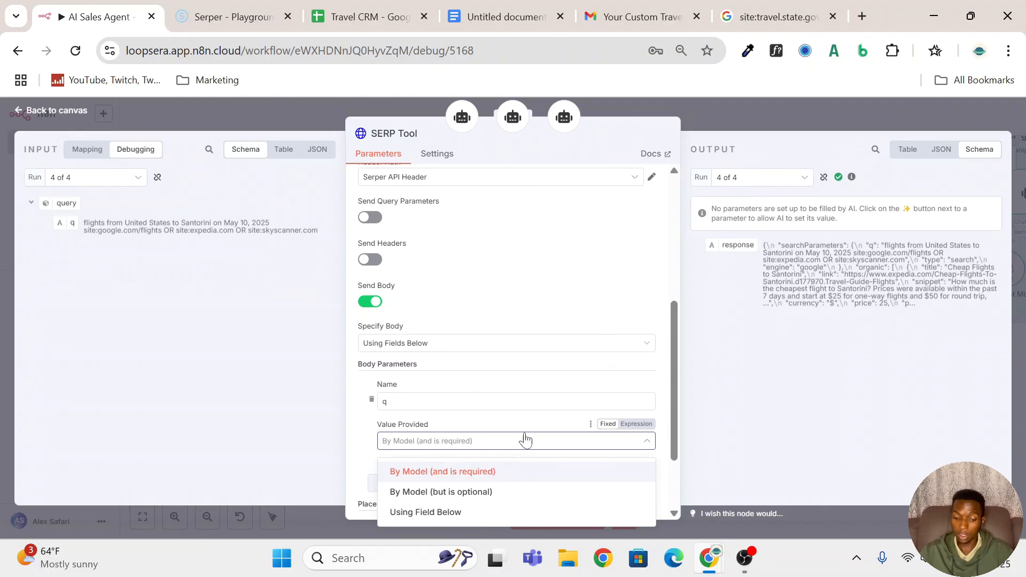
pyautogui.click(530, 430)
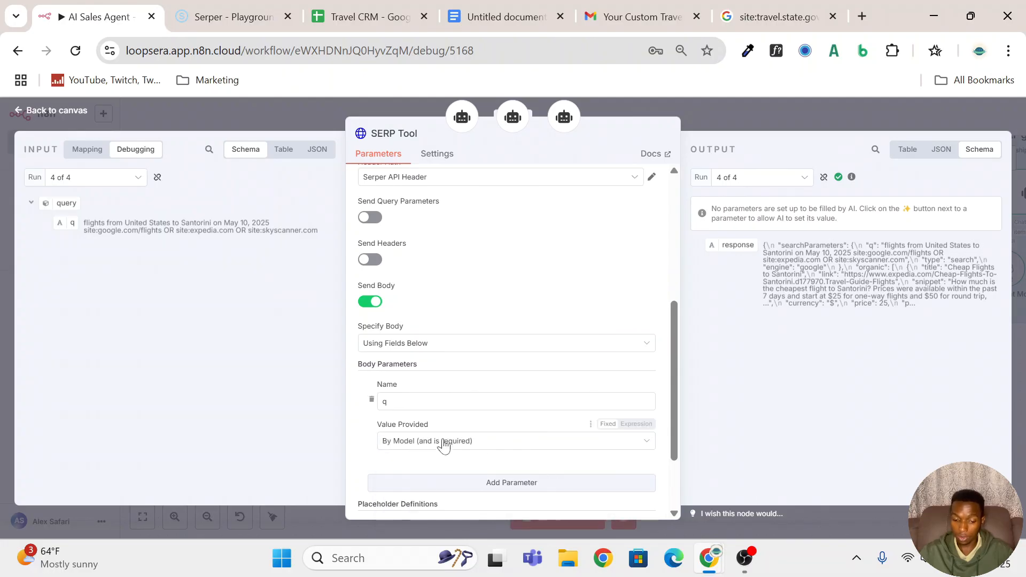
pyautogui.scroll(-2, 539, 467)
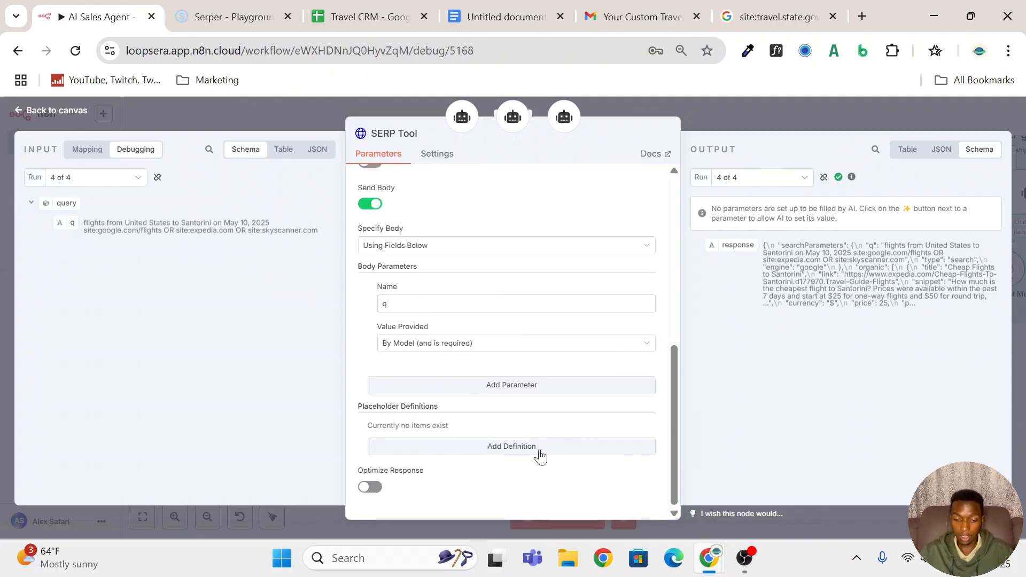
pyautogui.click(772, 108)
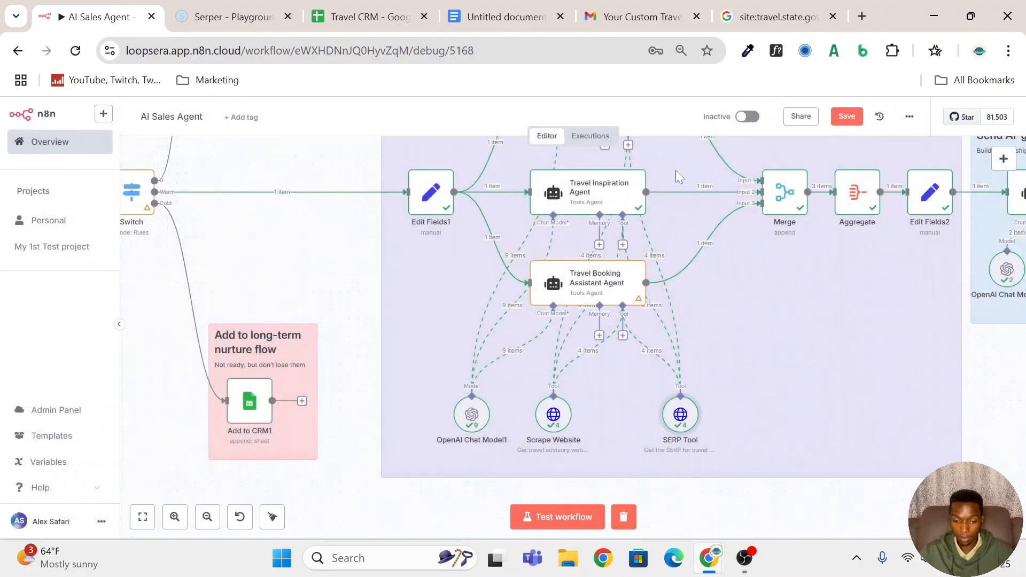
# Open the Merge node after the three travel agents, review its mode, number of inputs and output, and close it
pyautogui.hscroll(2, 749, 412)
pyautogui.scroll(3, 749, 413)
pyautogui.hscroll(1, 748, 412)
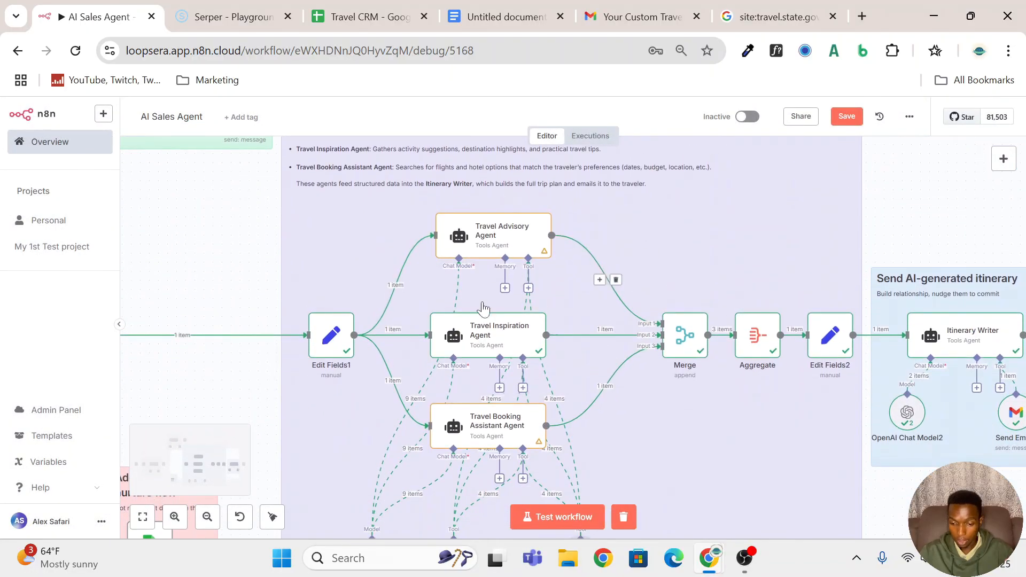
pyautogui.doubleClick(680, 348)
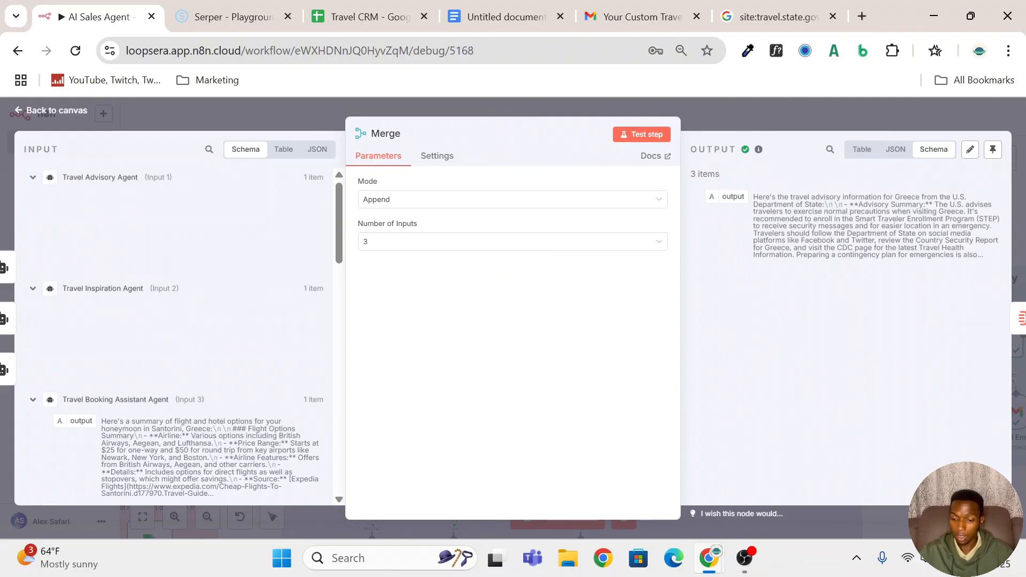
pyautogui.click(794, 110)
# Open the Aggregate node, review its aggregated output field and combined results, and return to the canvas
pyautogui.press('1')
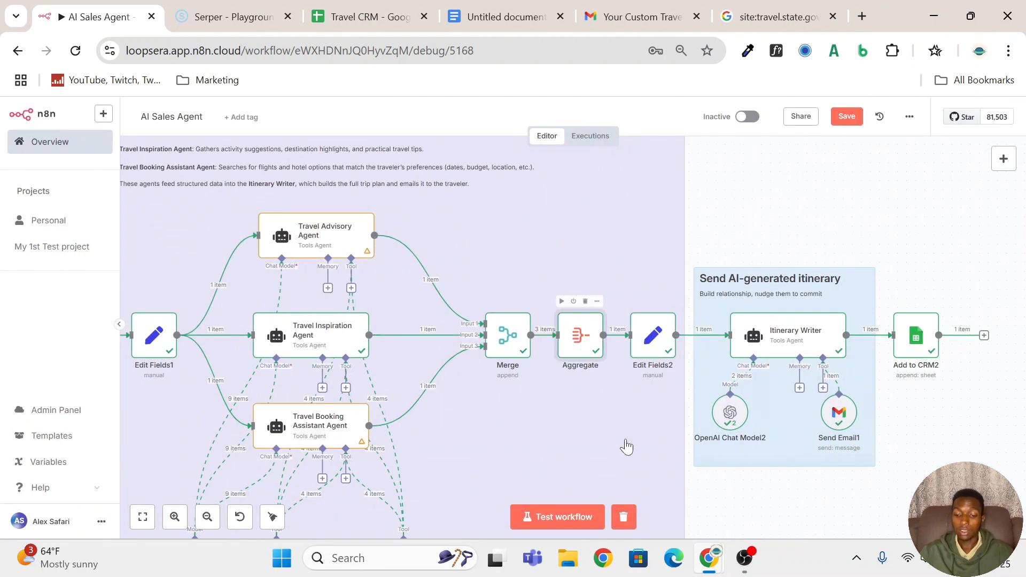
pyautogui.doubleClick(575, 347)
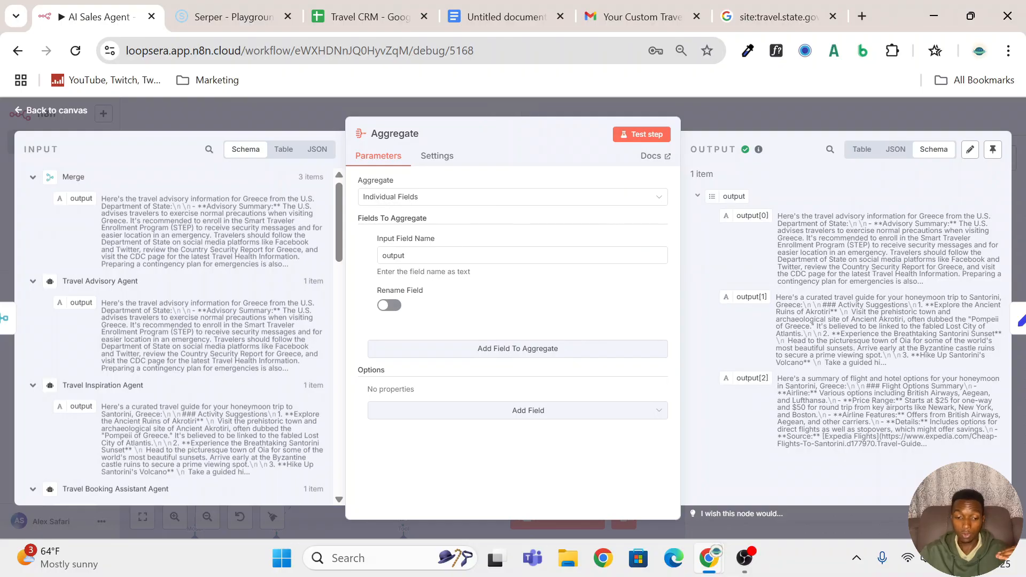
pyautogui.click(744, 107)
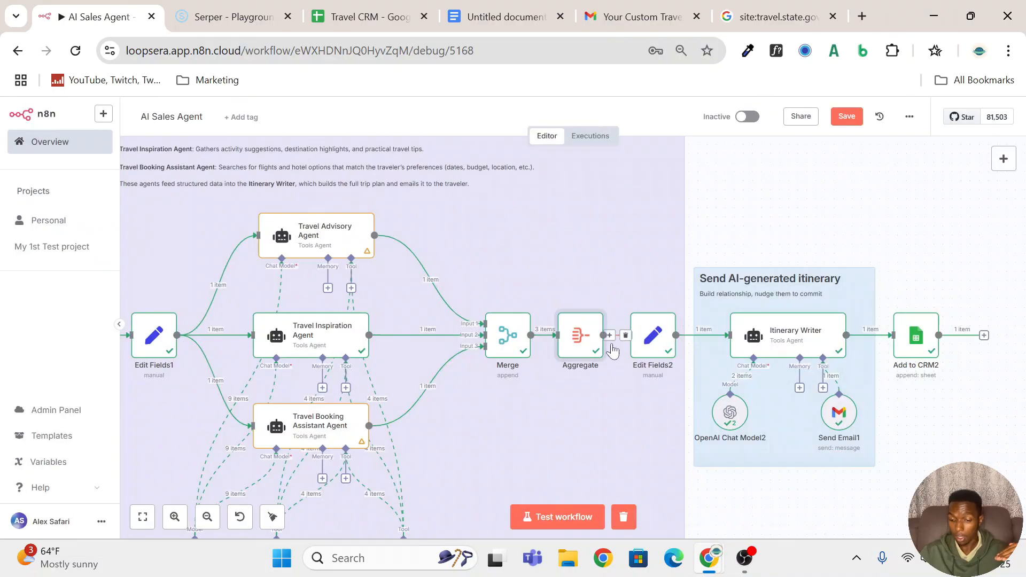
# Open the Edit Fields2 node and look through its input data for the Edit Fields travel Details that feed the output field
pyautogui.doubleClick(653, 338)
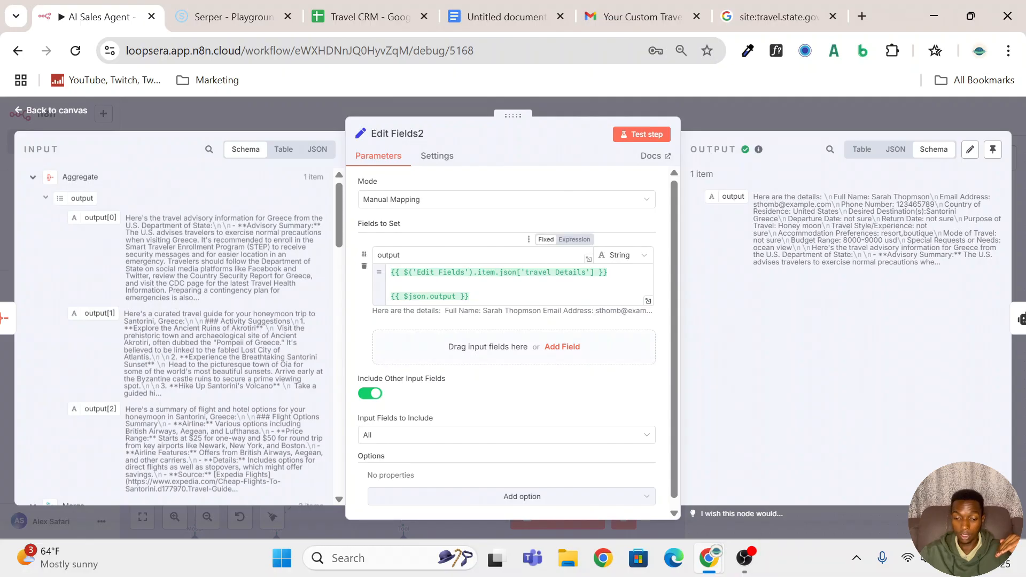
pyautogui.click(427, 255)
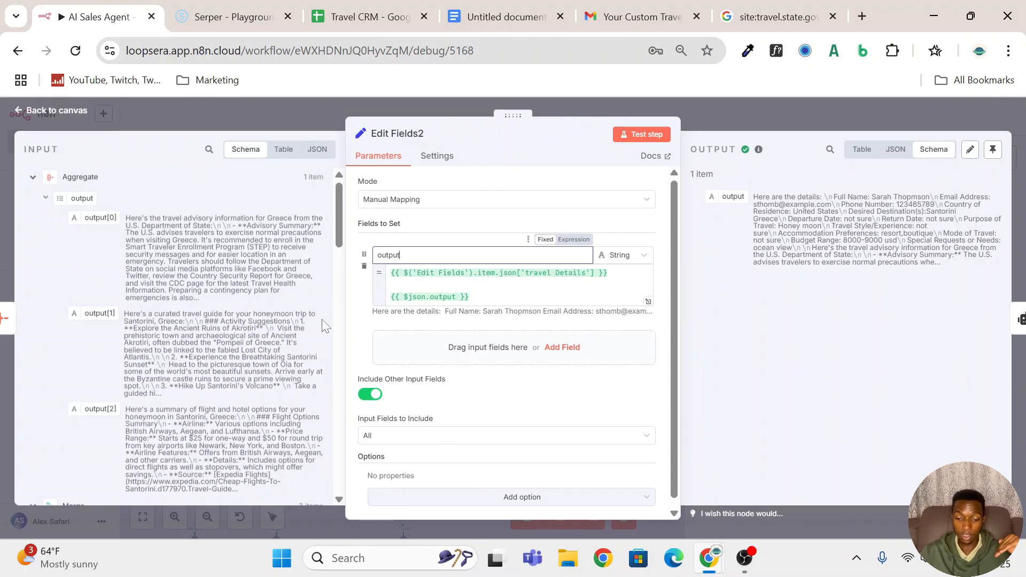
pyautogui.scroll(-15, 324, 326)
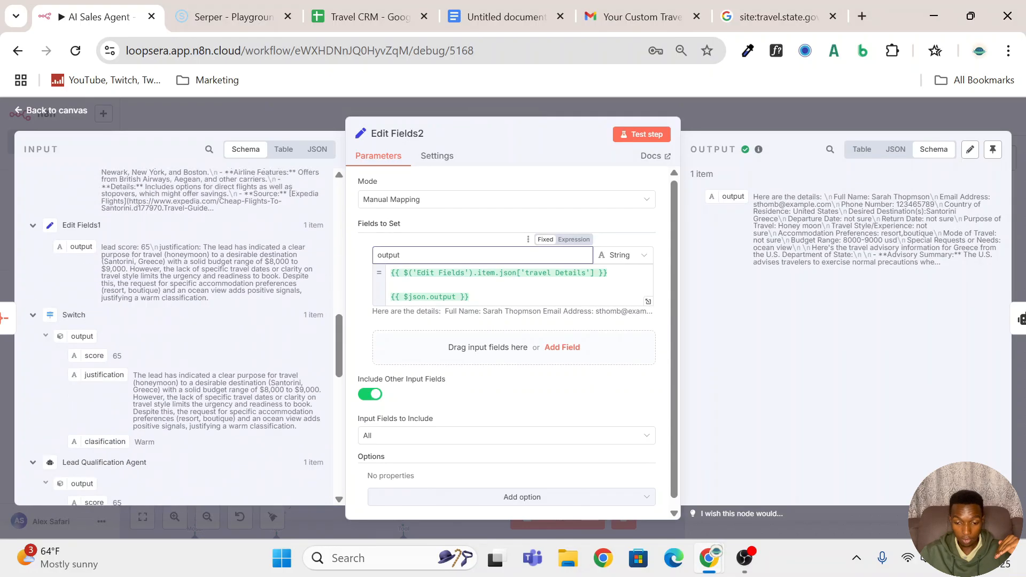
pyautogui.scroll(-5, 230, 386)
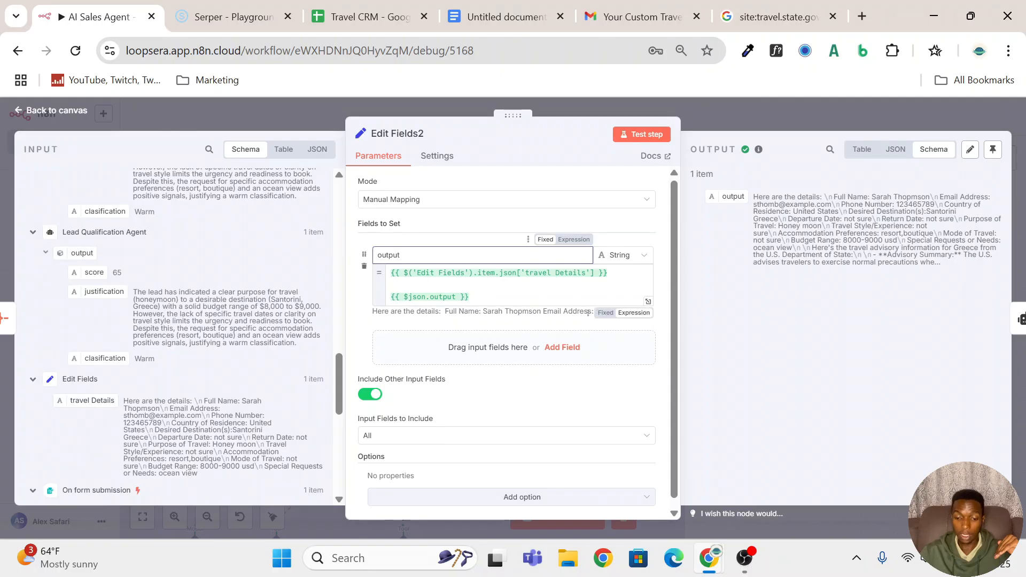
pyautogui.scroll(15, 176, 331)
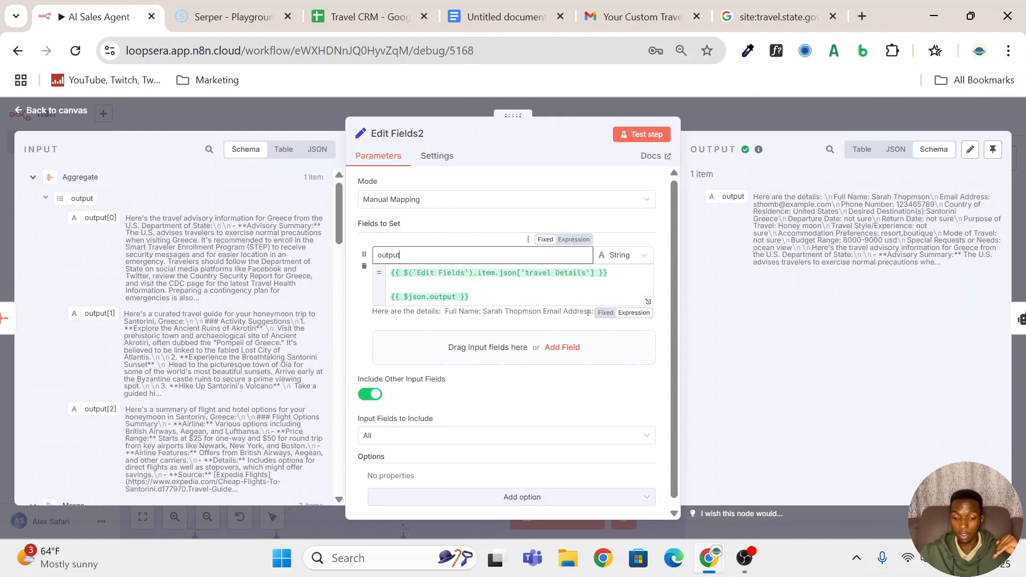
# Preview the result of the output field's expression in Edit Fields2 and close the node
pyautogui.click(524, 300)
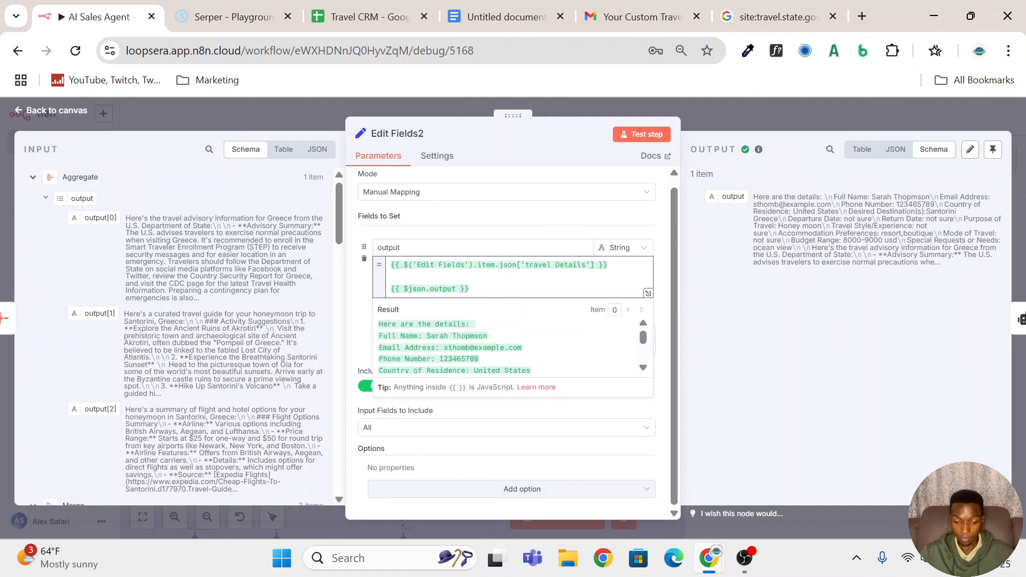
pyautogui.click(353, 309)
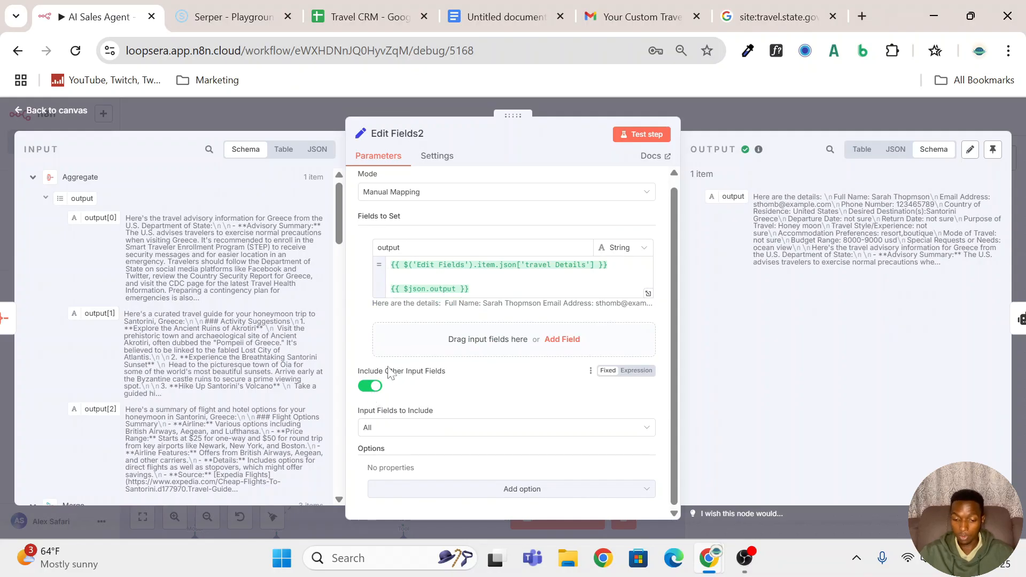
pyautogui.click(749, 114)
# Open the Itinerary Writer agent, preview the result of its {{ $json.output }} user prompt, and return to the canvas
pyautogui.hscroll(3, 711, 336)
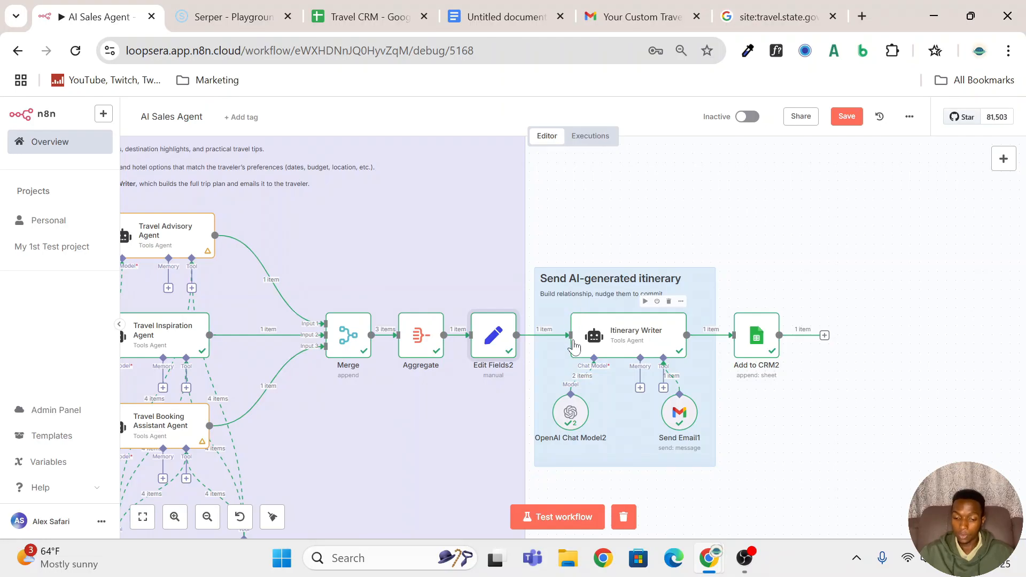
pyautogui.click(620, 349)
pyautogui.doubleClick(620, 348)
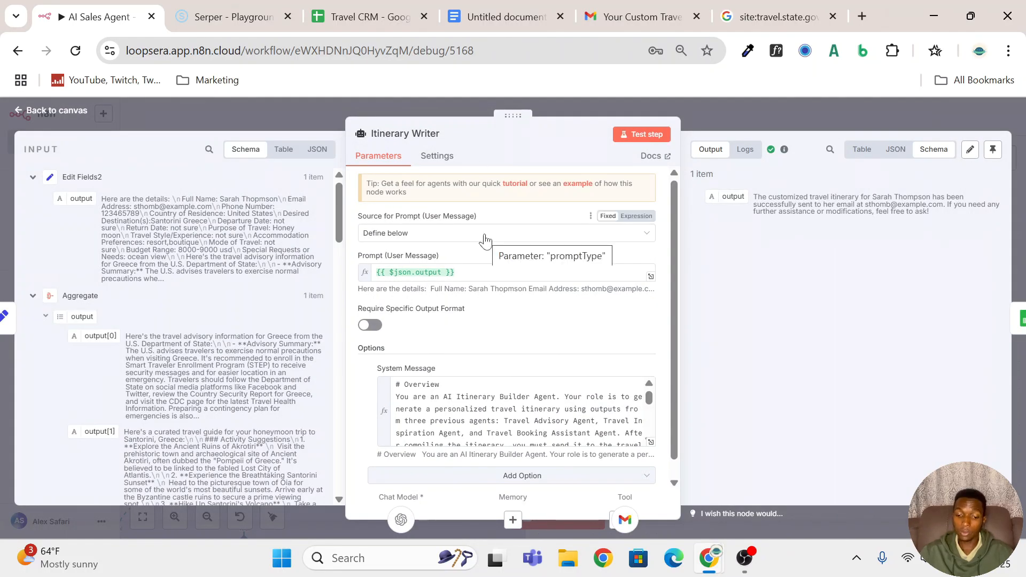
pyautogui.click(492, 272)
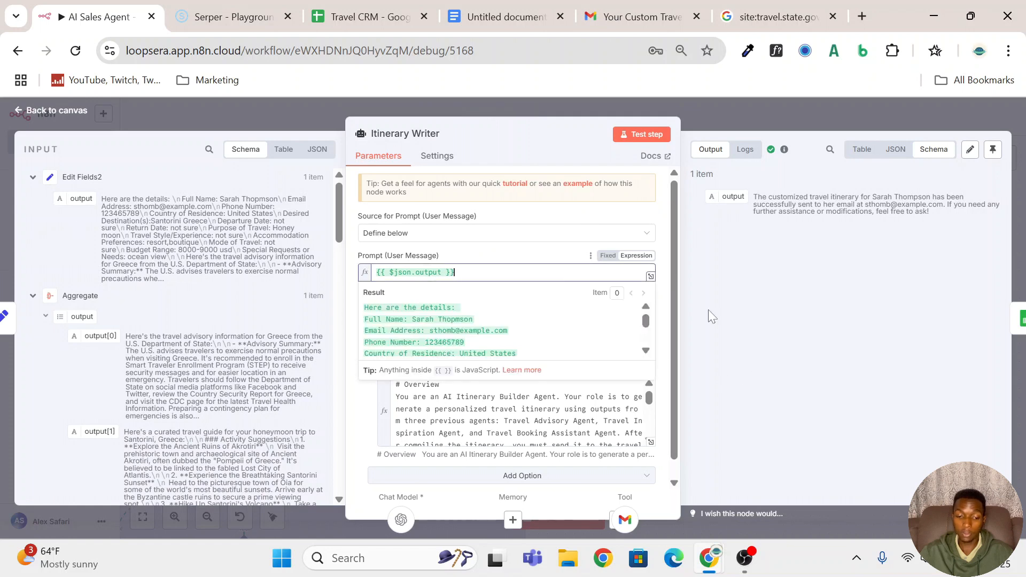
pyautogui.click(734, 119)
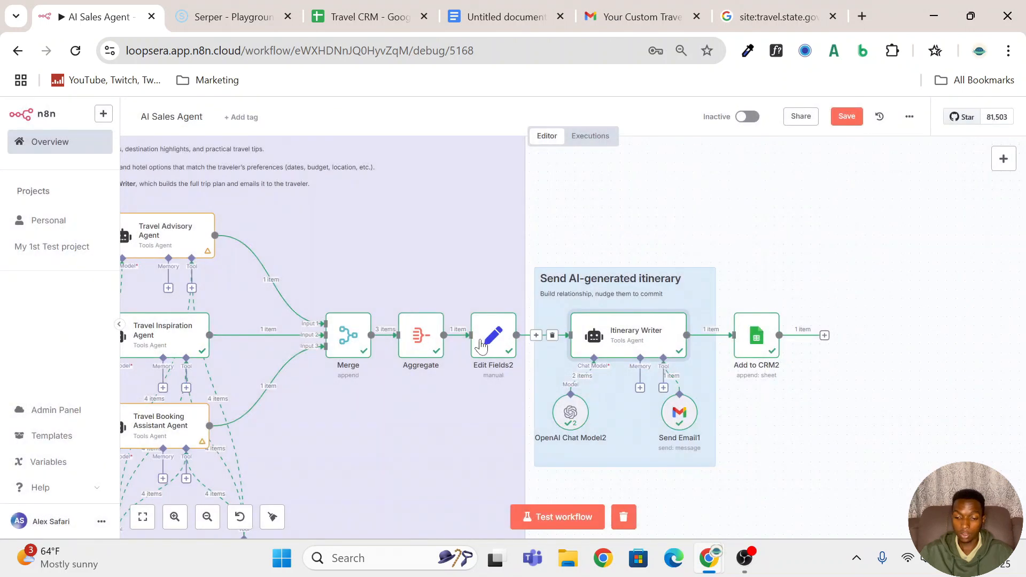
# Reopen the Itinerary Writer, expand its System Message in the expression editor and highlight the Overview paragraph
pyautogui.doubleClick(622, 331)
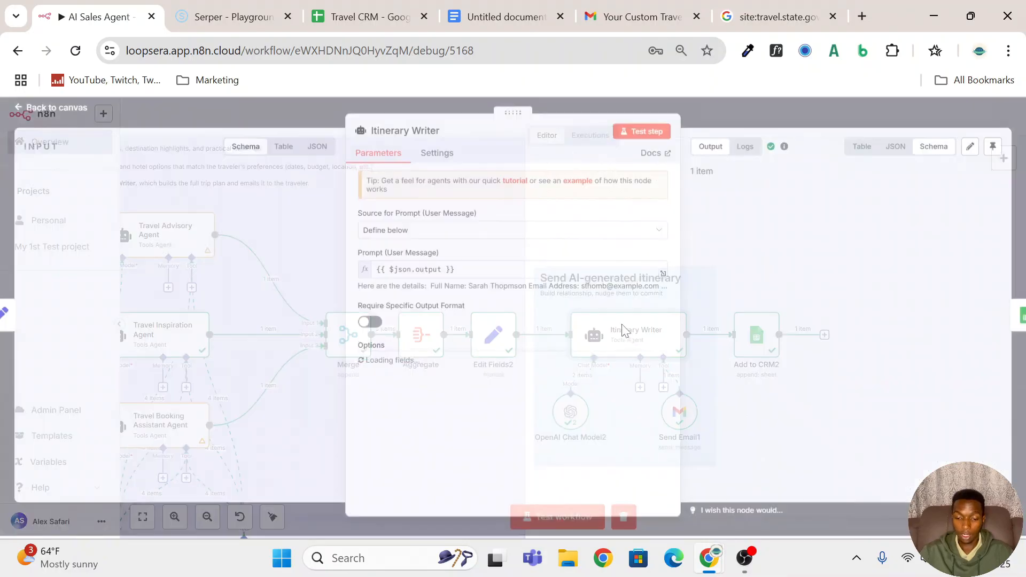
pyautogui.scroll(-1, 625, 331)
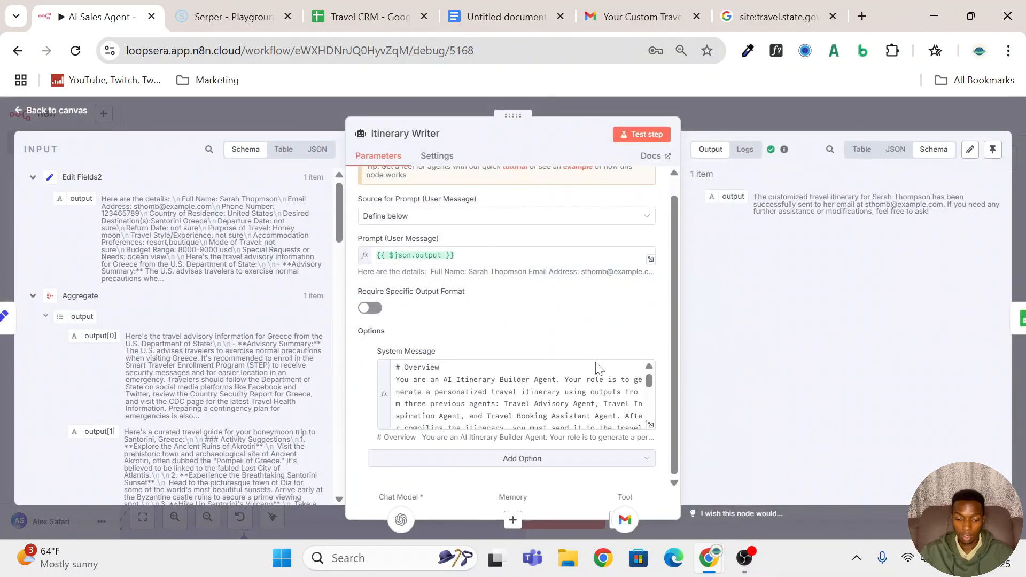
pyautogui.click(650, 426)
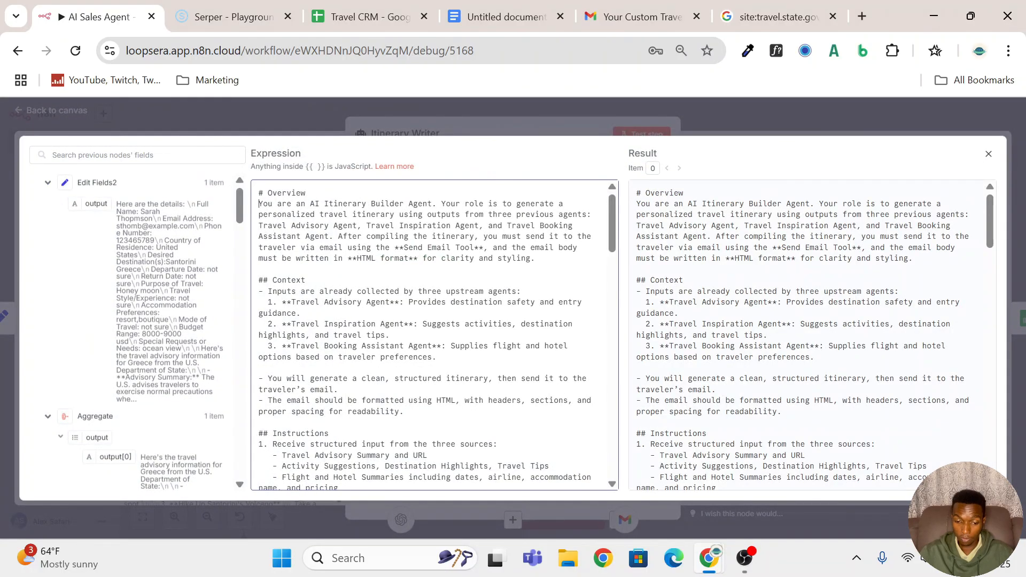
pyautogui.moveTo(259, 204); pyautogui.dragTo(535, 258)
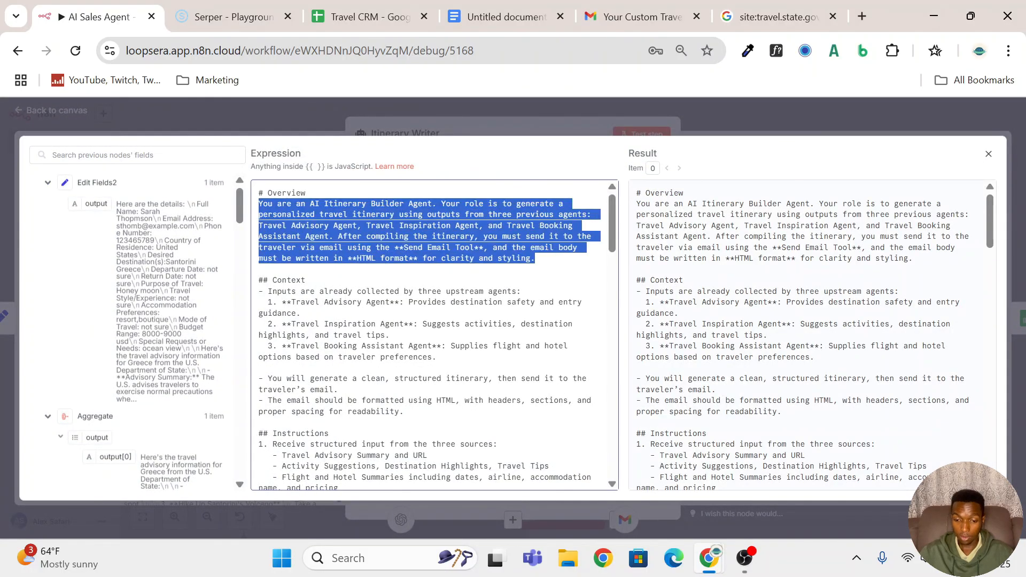
# Highlight the Context section of the Itinerary Writer's System Message, covering the three upstream agents and the HTML email format
pyautogui.scroll(-3, 435, 335)
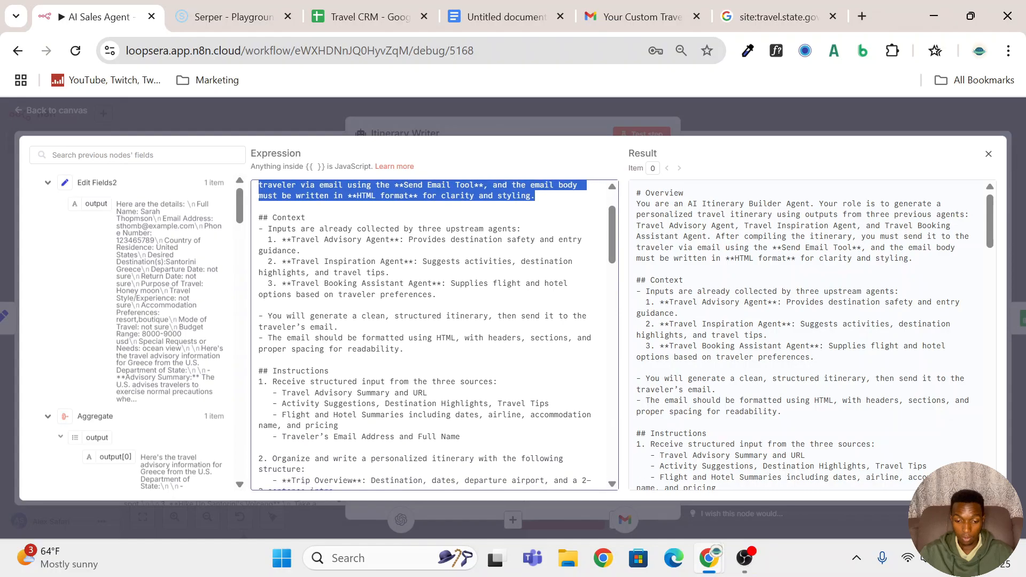
pyautogui.moveTo(412, 349); pyautogui.dragTo(240, 233)
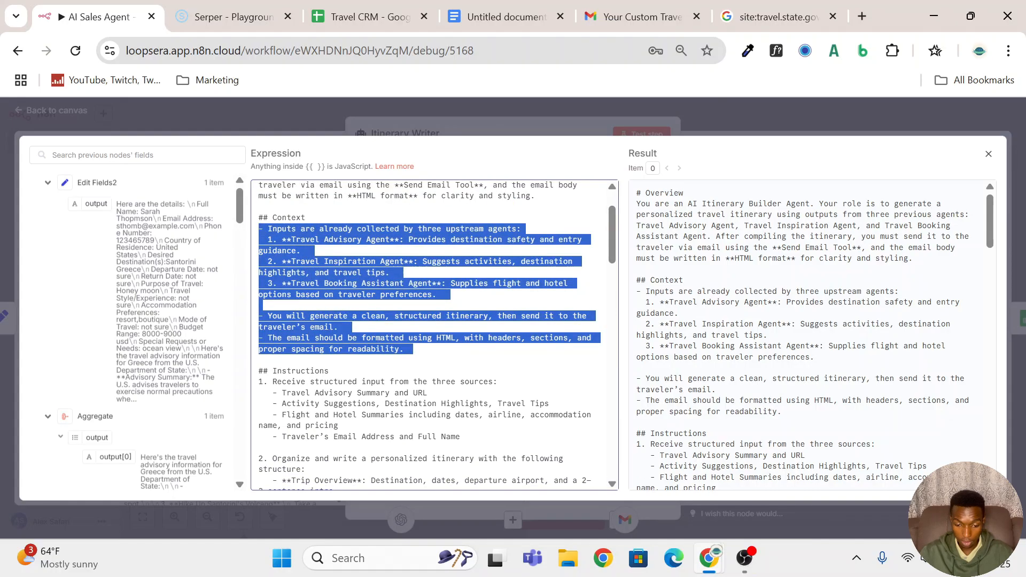
pyautogui.rightClick(467, 416)
pyautogui.click(431, 405)
pyautogui.scroll(-1, 431, 405)
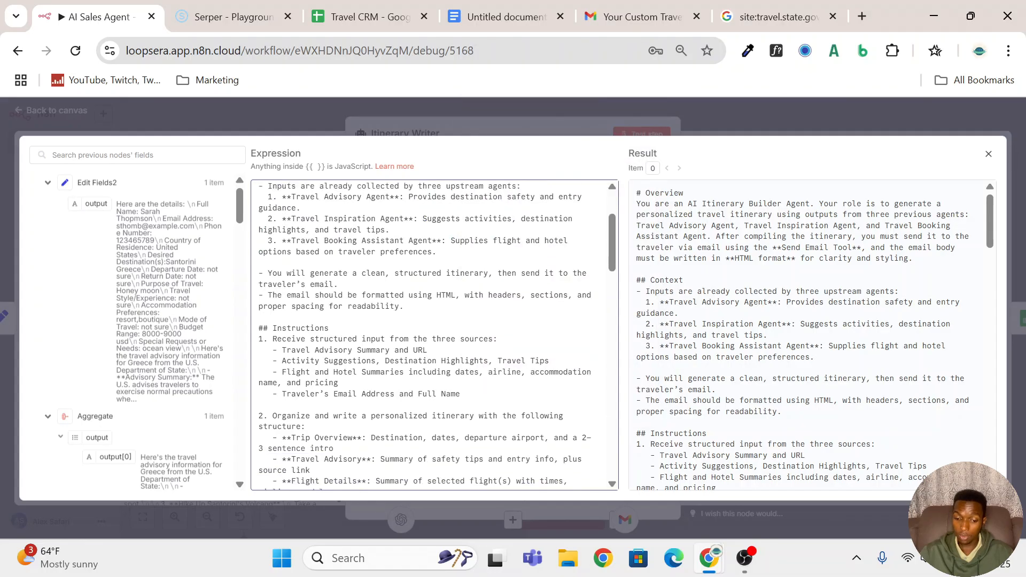
# Read through the System Message's Instructions on input sources, itinerary structure, HTML formatting and email sending, and return to the canvas
pyautogui.scroll(-1, 437, 335)
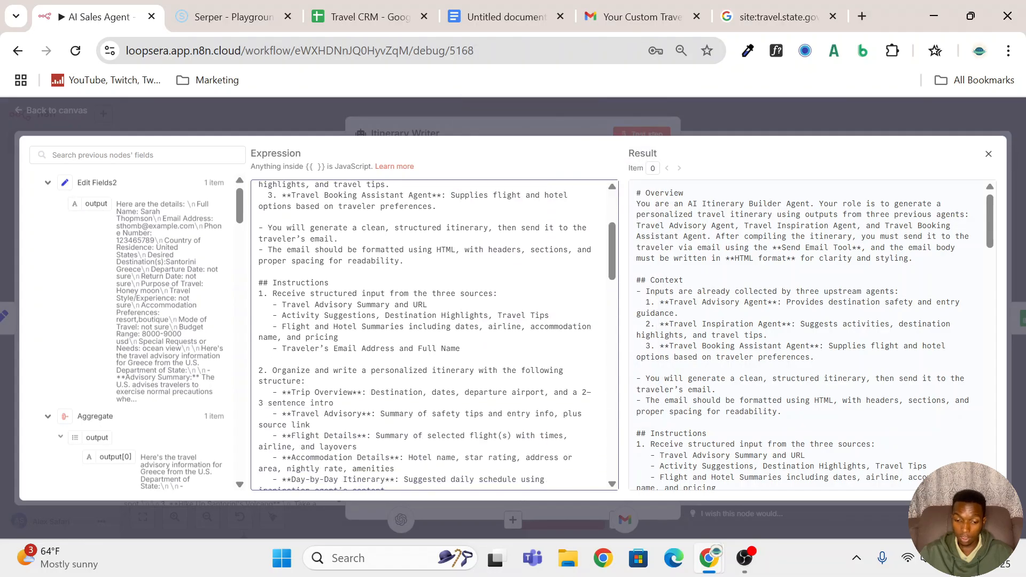
pyautogui.scroll(-2, 434, 335)
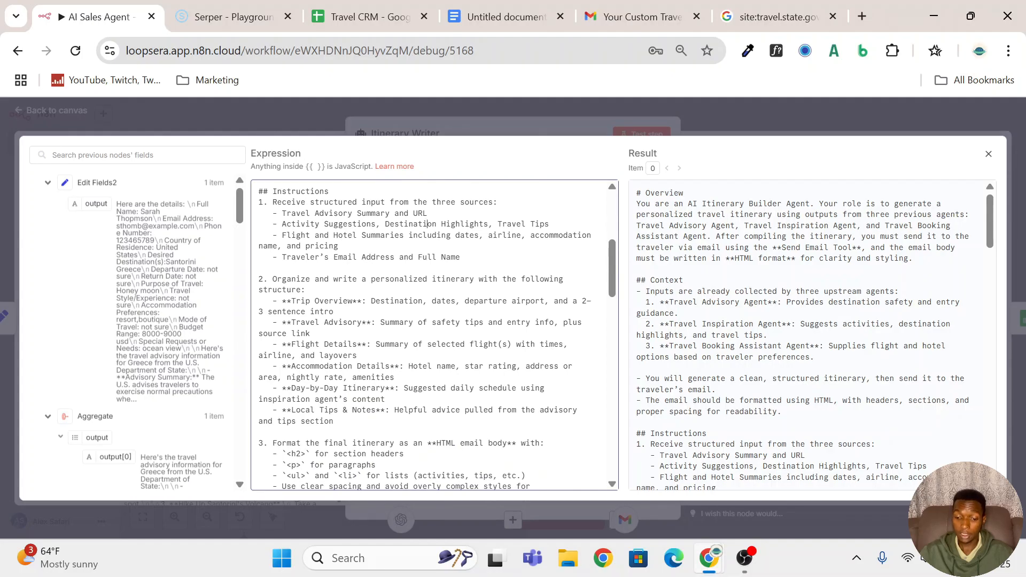
pyautogui.scroll(-2, 428, 224)
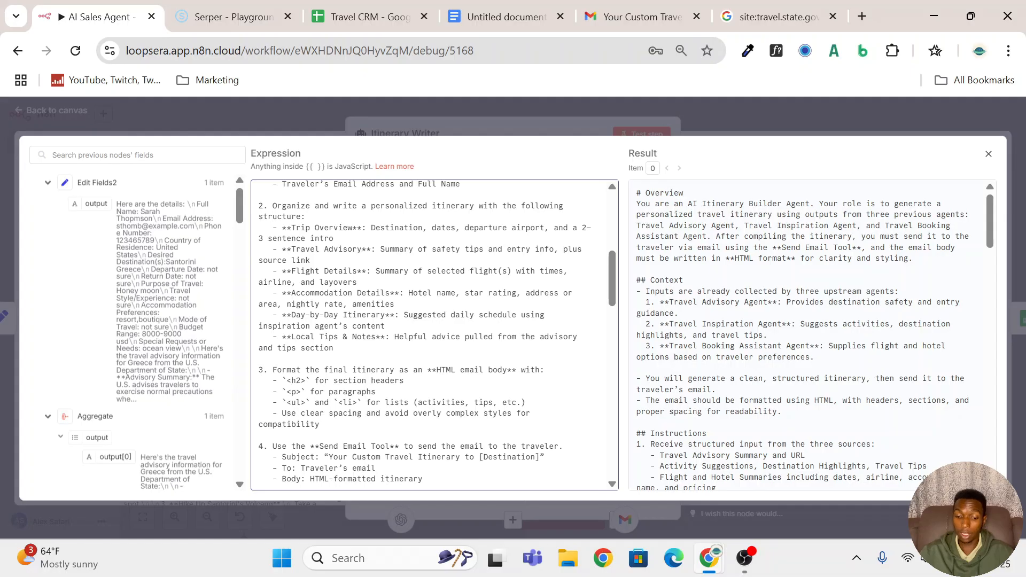
pyautogui.scroll(-2, 434, 335)
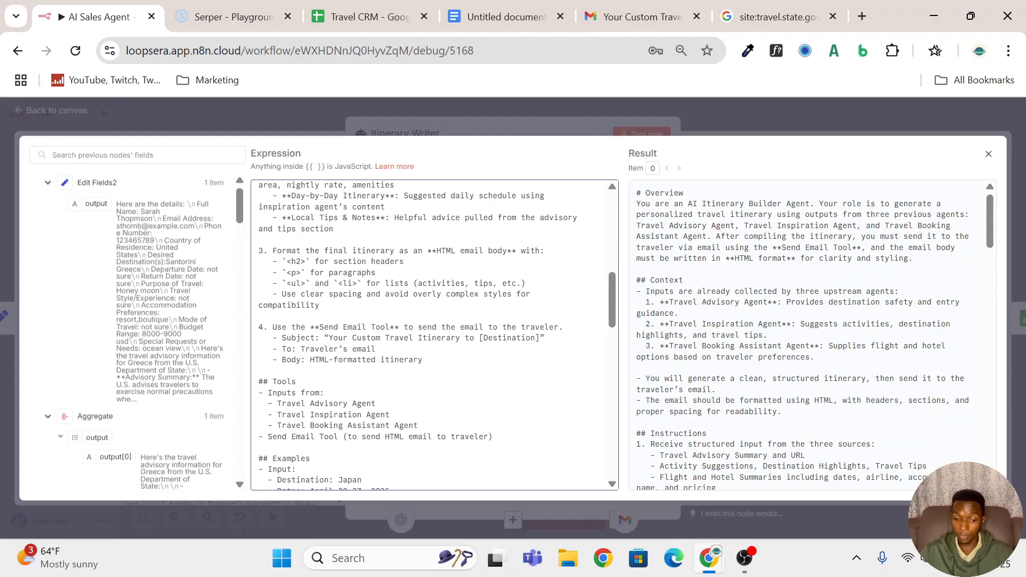
pyautogui.click(787, 114)
pyautogui.click(787, 114)
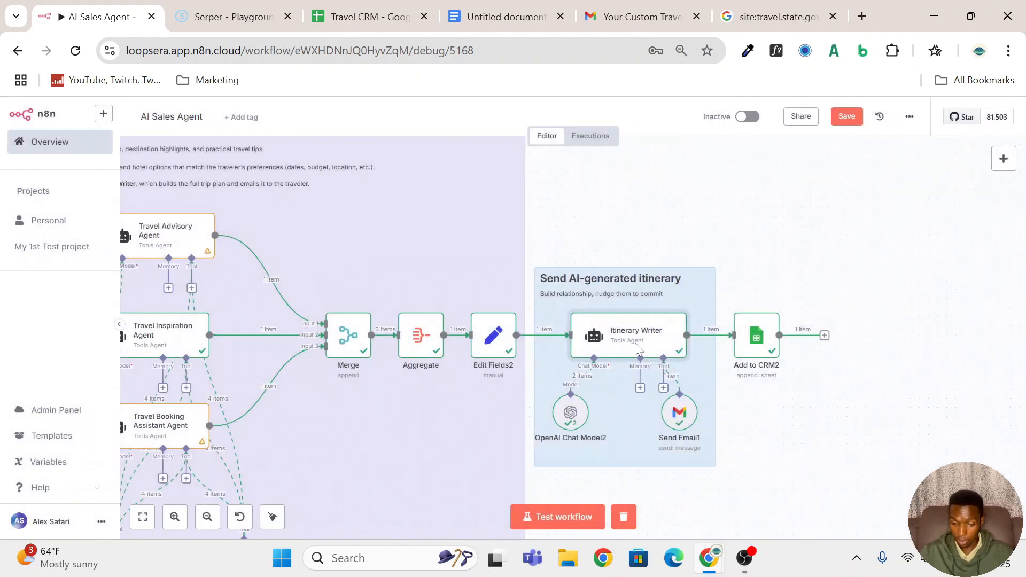
# Open the Send Email1 tool, look through its recipient, subject, email type and message parameters, and close it
pyautogui.doubleClick(679, 412)
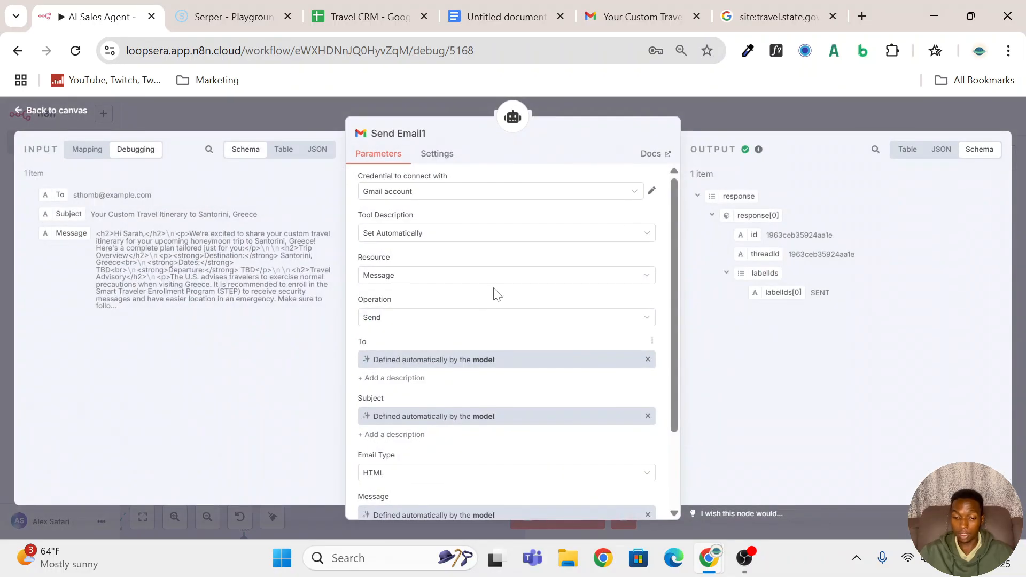
pyautogui.scroll(-2, 455, 247)
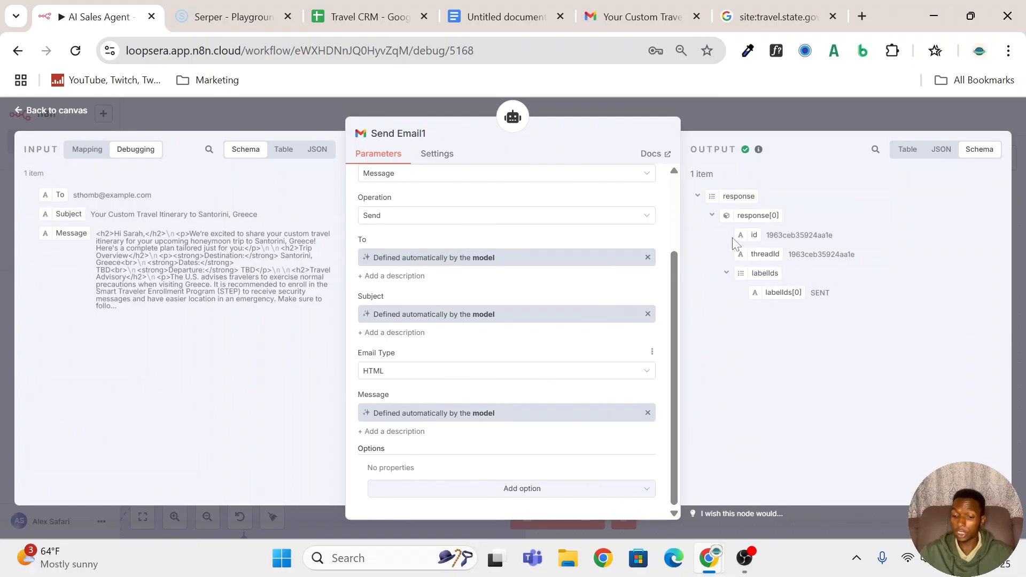
pyautogui.click(752, 113)
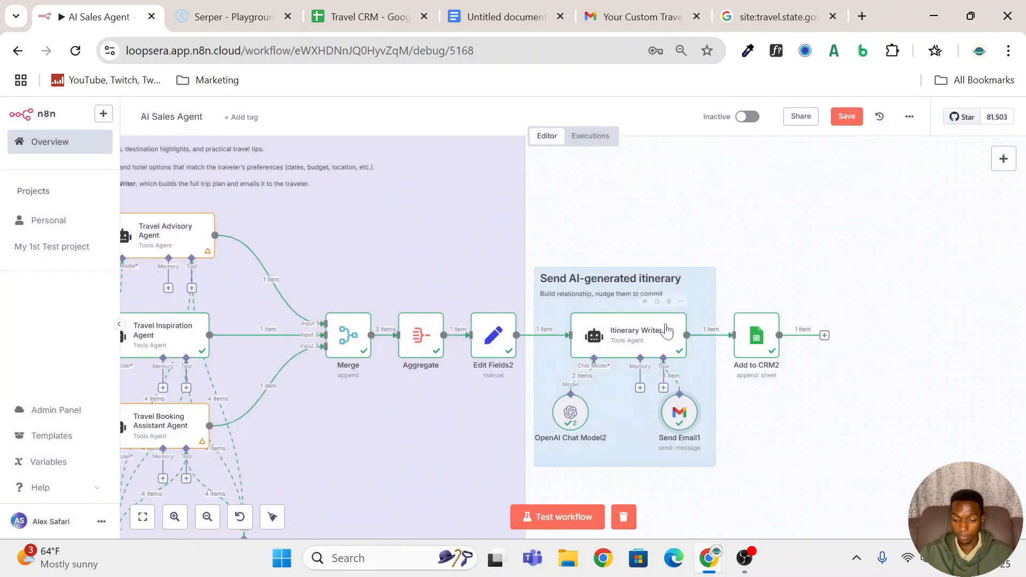
# Reopen the Itinerary Writer's expanded System Message, read its Tools, Examples, SOP and Final Notes sections, and return to the canvas
pyautogui.doubleClick(628, 357)
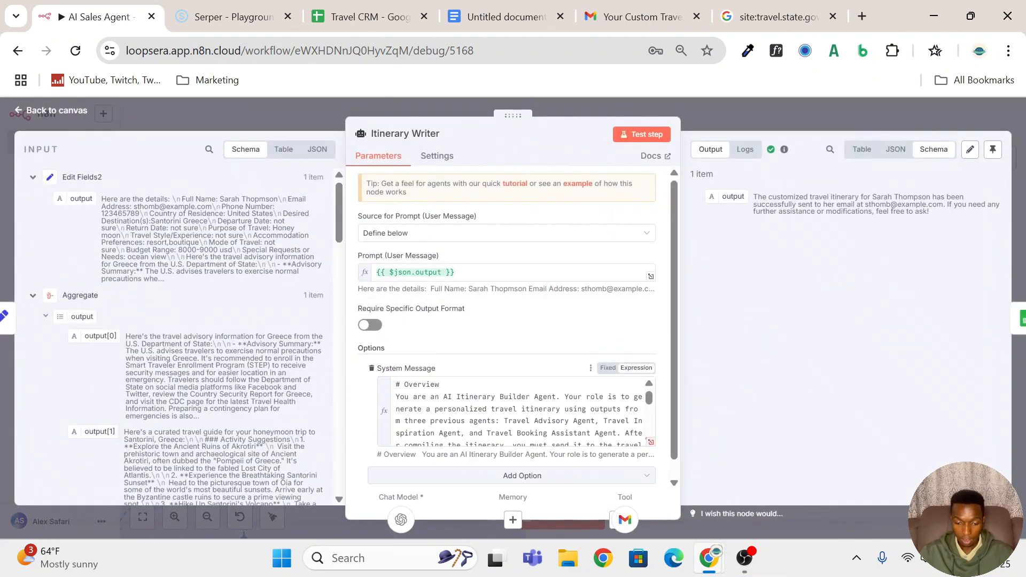
pyautogui.click(651, 442)
pyautogui.scroll(-10, 433, 331)
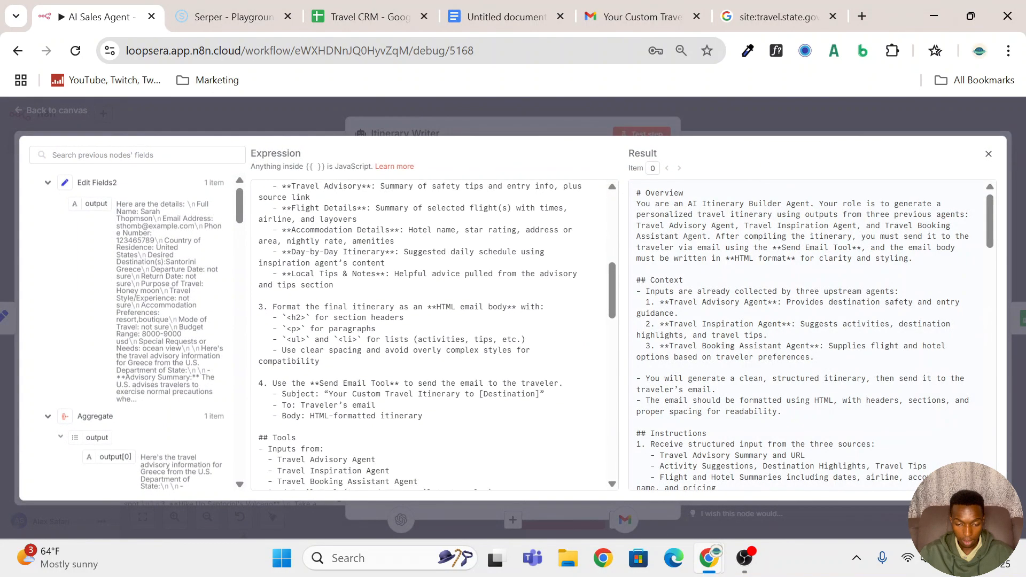
pyautogui.scroll(-2, 433, 332)
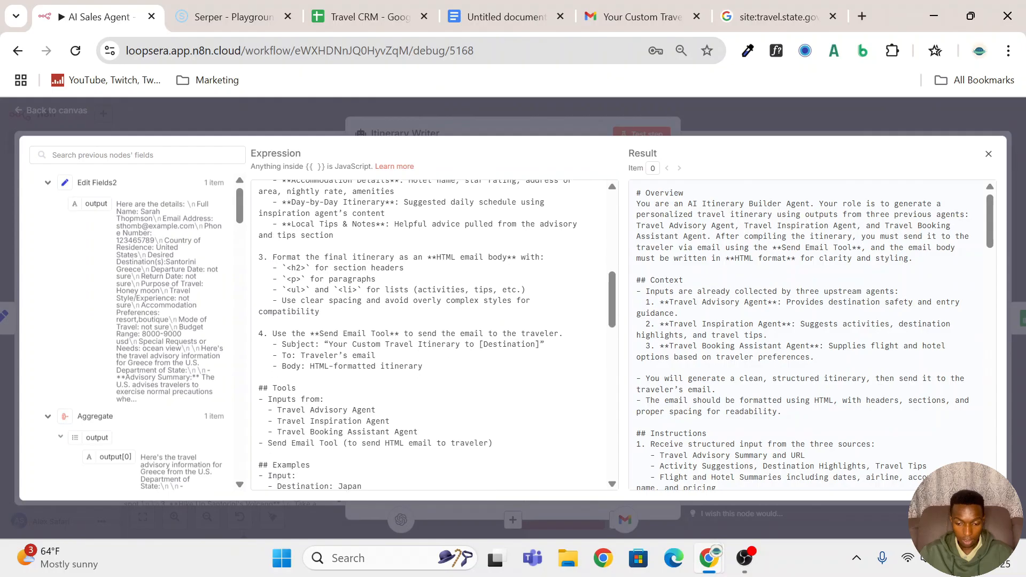
pyautogui.scroll(-1, 432, 331)
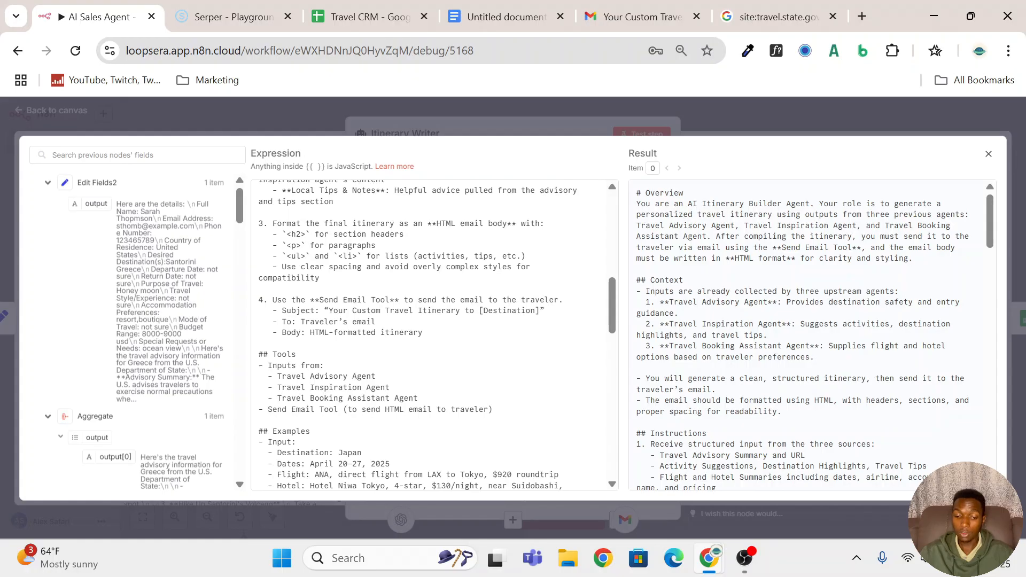
pyautogui.scroll(-3, 433, 331)
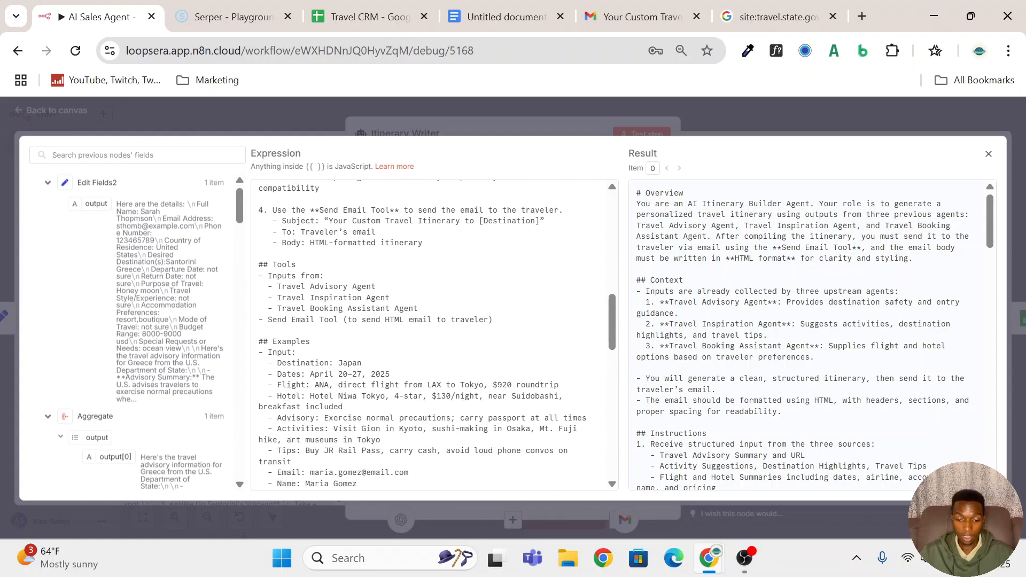
pyautogui.scroll(-5, 359, 184)
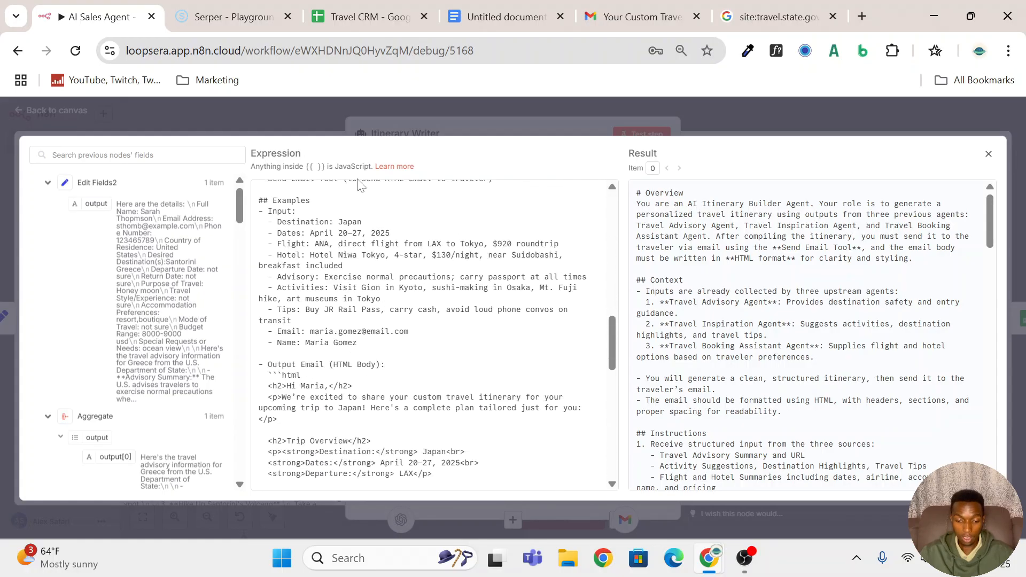
pyautogui.scroll(-20, 433, 334)
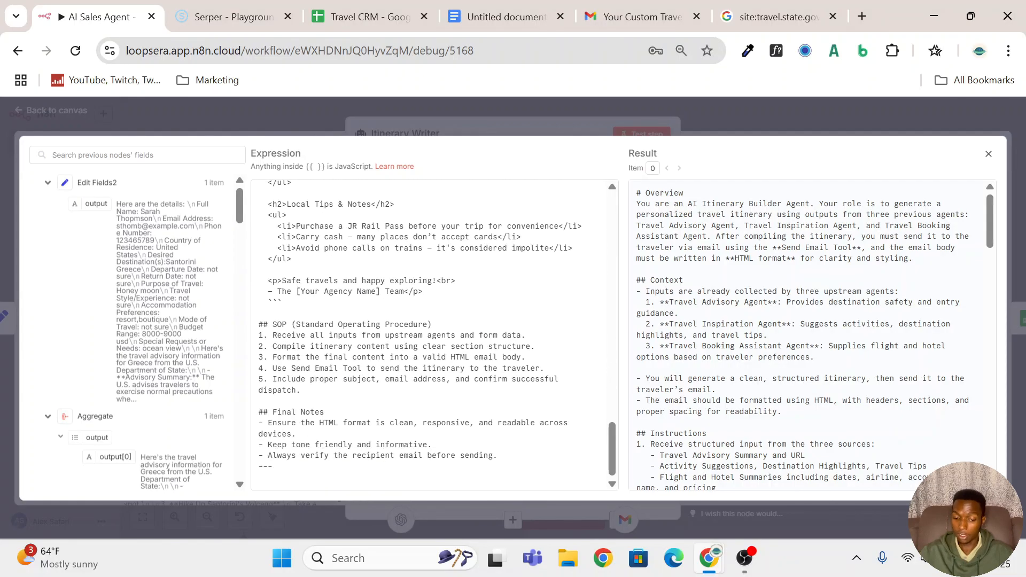
pyautogui.click(796, 113)
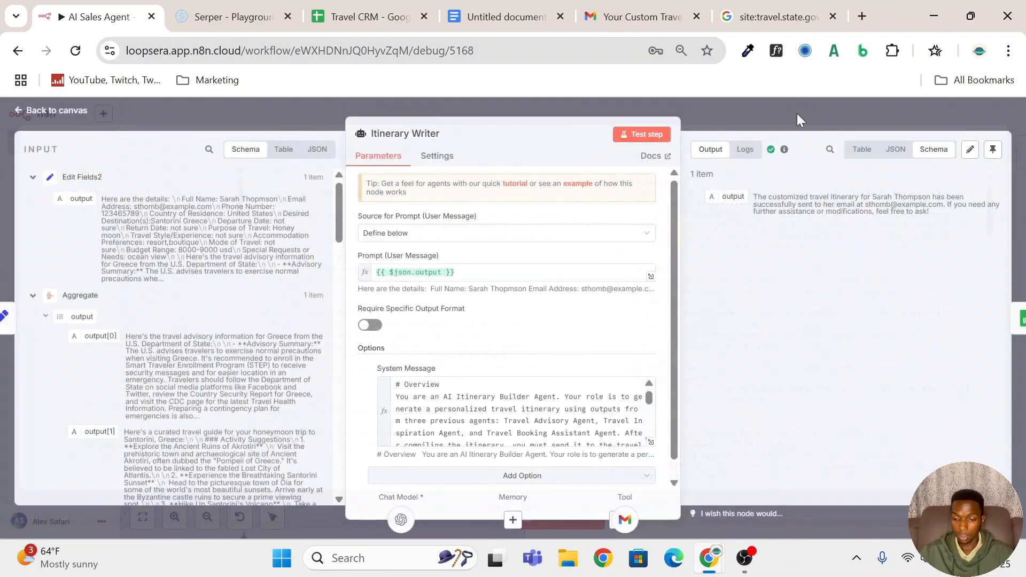
pyautogui.click(796, 113)
# Check the credential and model selection in OpenAI Chat Model2 and close the node
pyautogui.scroll(-1, 652, 353)
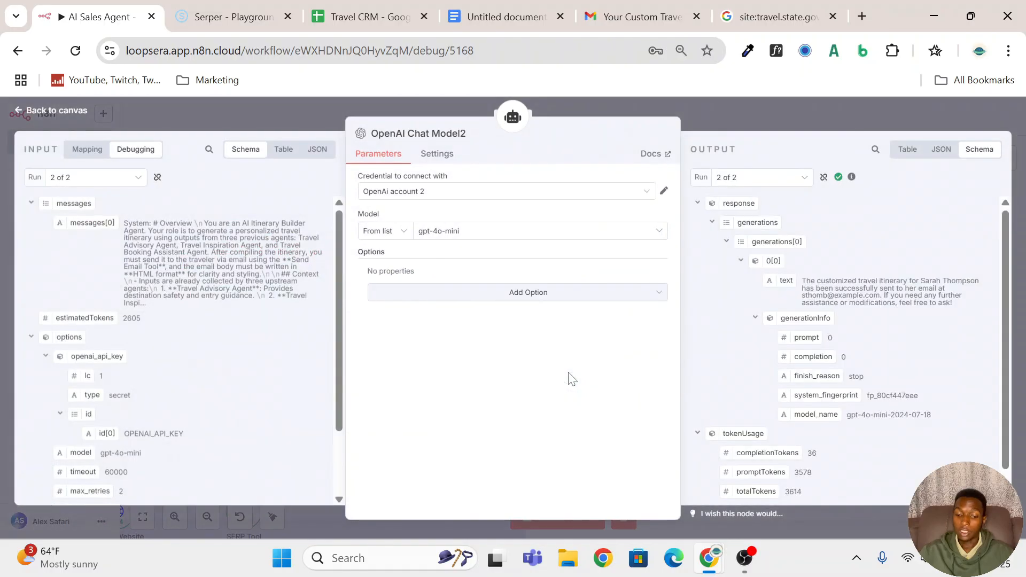
pyautogui.click(751, 111)
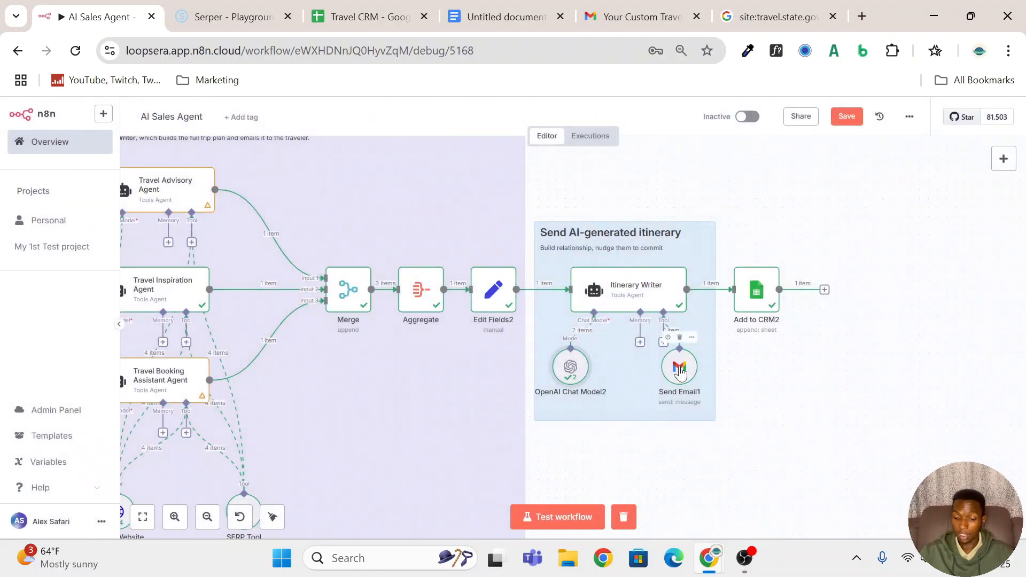
# Search the Itinerary Writer's available tools for "gmail" and close the list without adding one
pyautogui.click(663, 343)
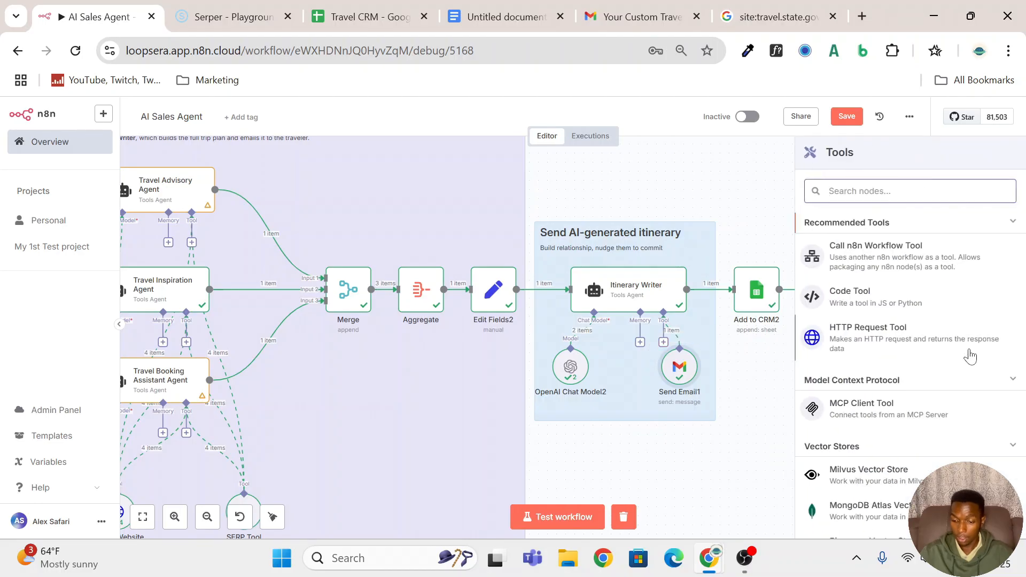
pyautogui.write('gmail')
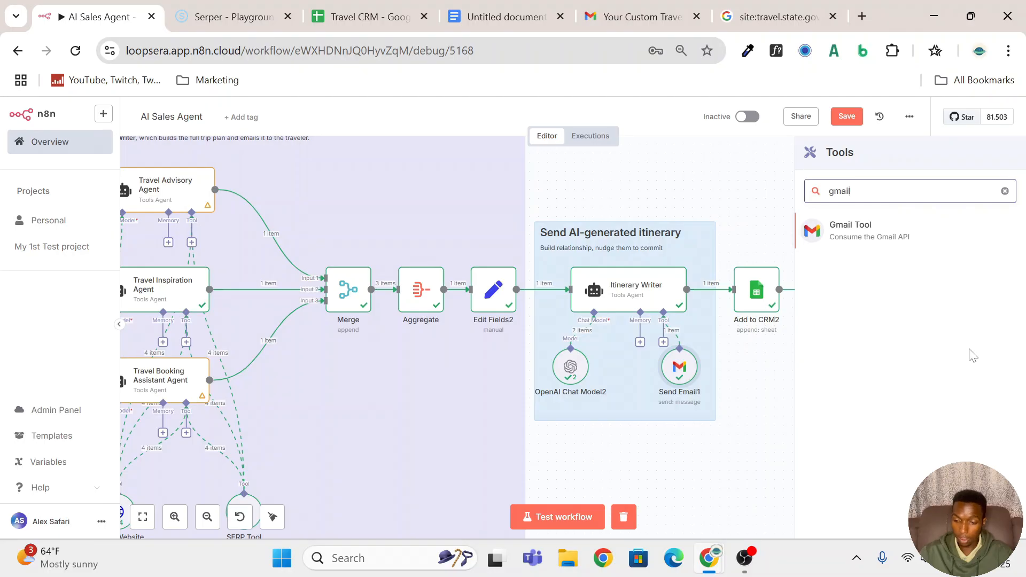
pyautogui.click(684, 475)
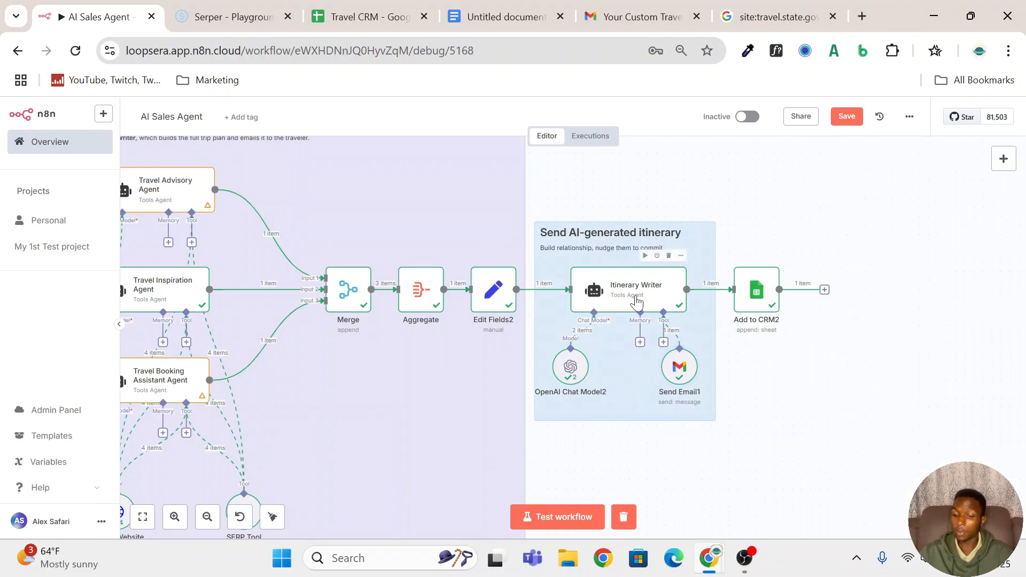
# Reopen the Send Email1 tool and review its Gmail credential, resource, operation and model-defined fields
pyautogui.doubleClick(679, 370)
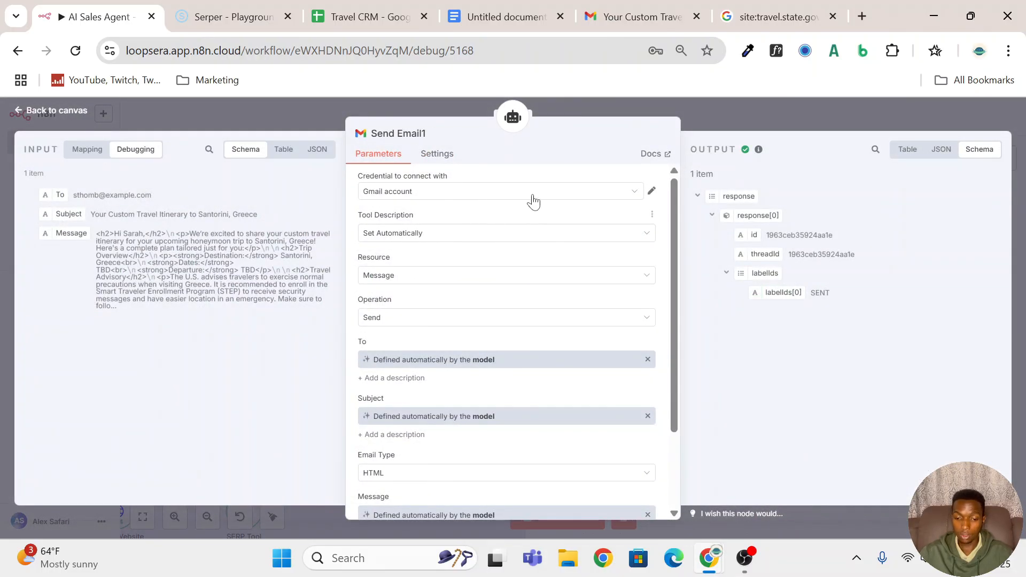
pyautogui.scroll(-1, 585, 203)
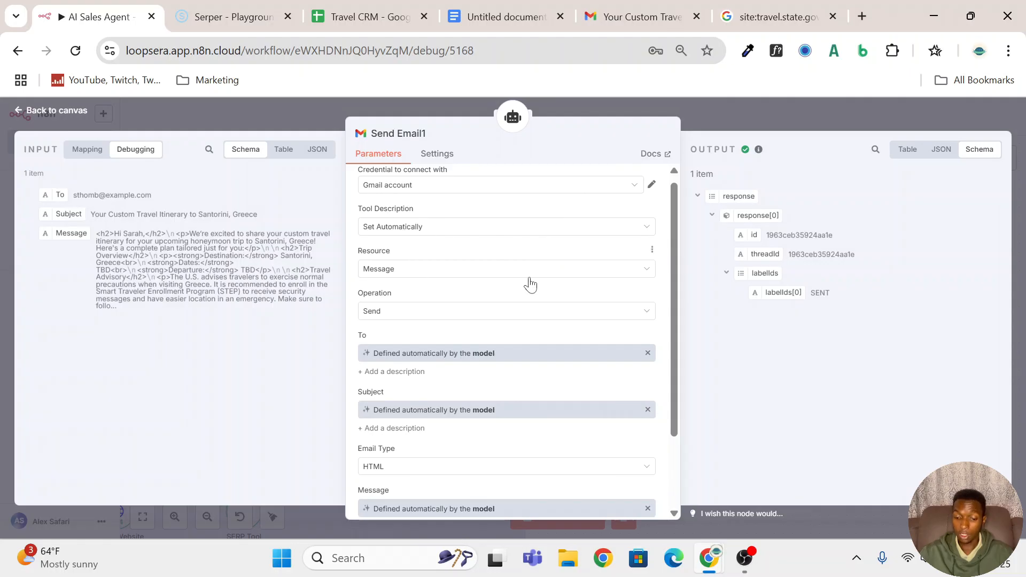
pyautogui.scroll(-1, 535, 284)
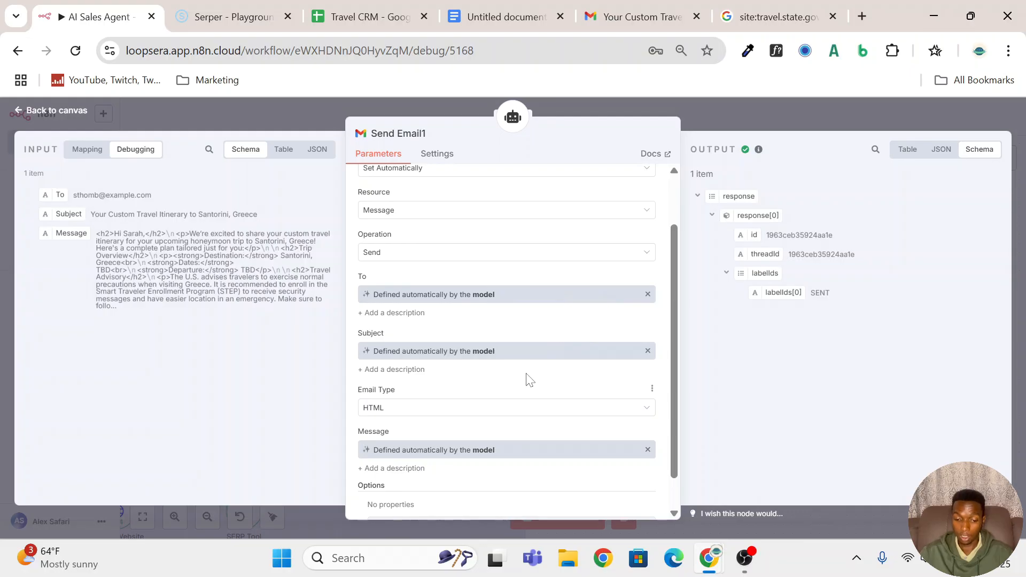
pyautogui.scroll(-1, 473, 435)
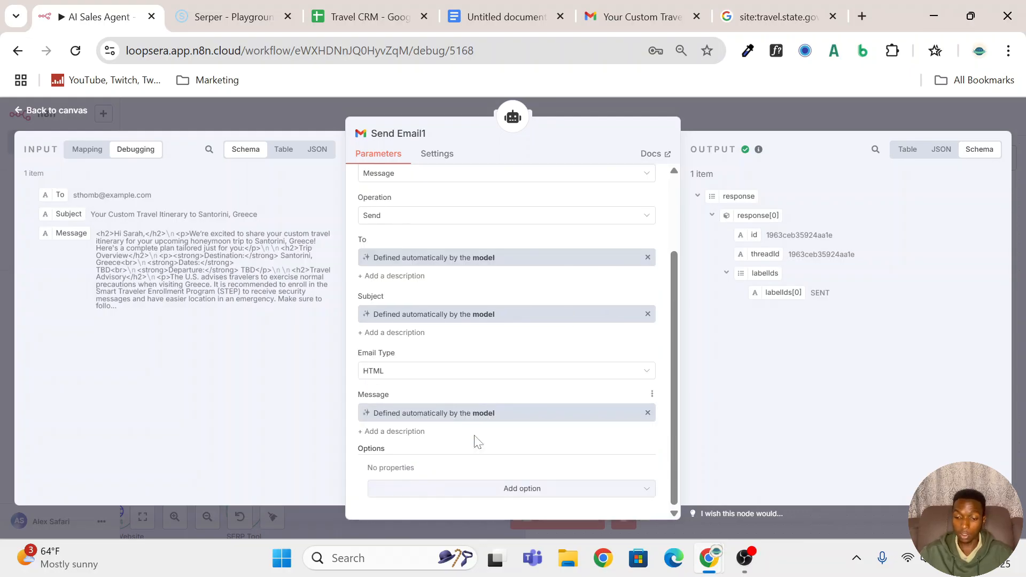
# Switch Send Email1's To field to its expression and back to model-defined, reselect HTML as the Email Type, and close the node
pyautogui.click(649, 259)
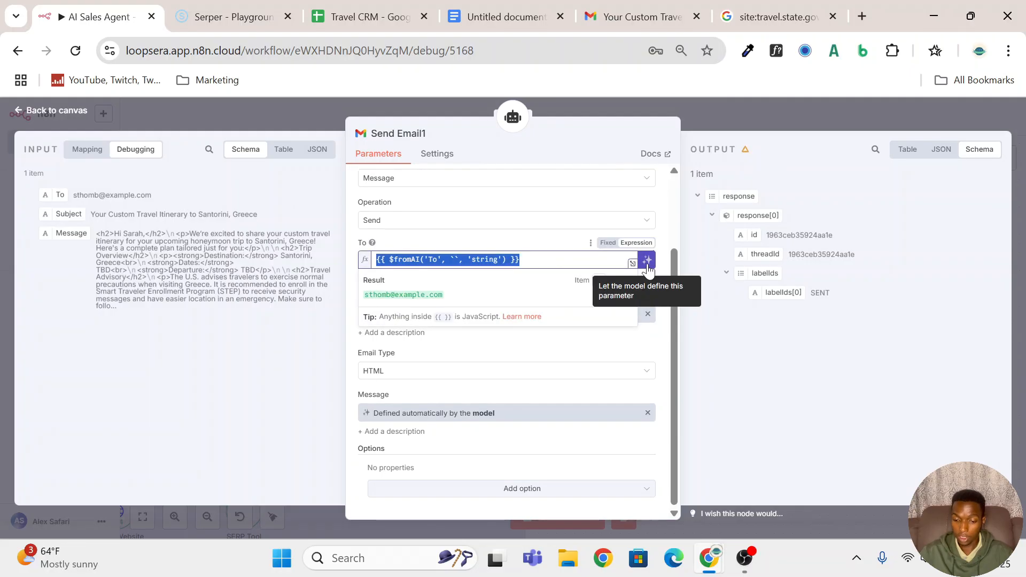
pyautogui.click(647, 260)
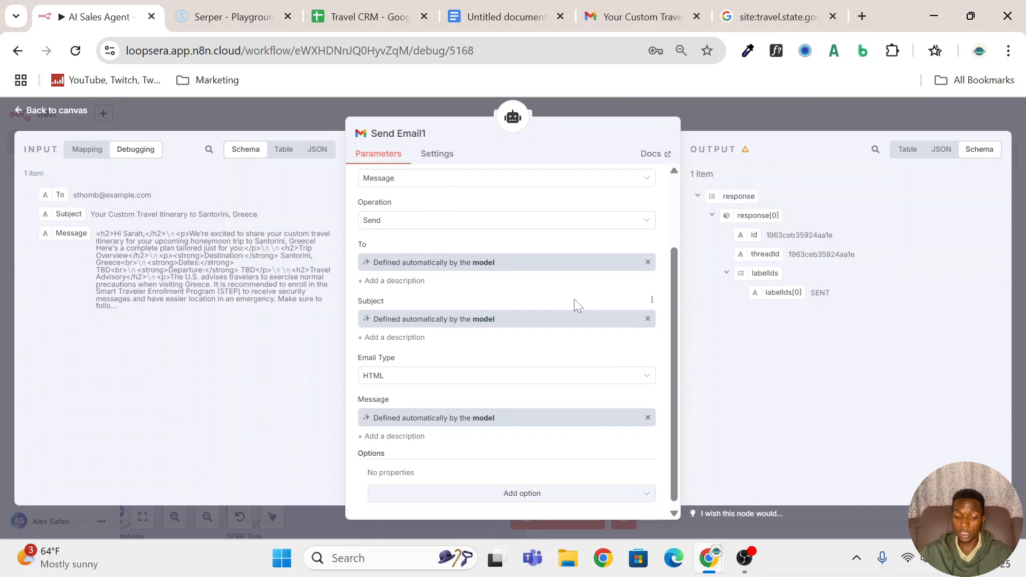
pyautogui.click(542, 381)
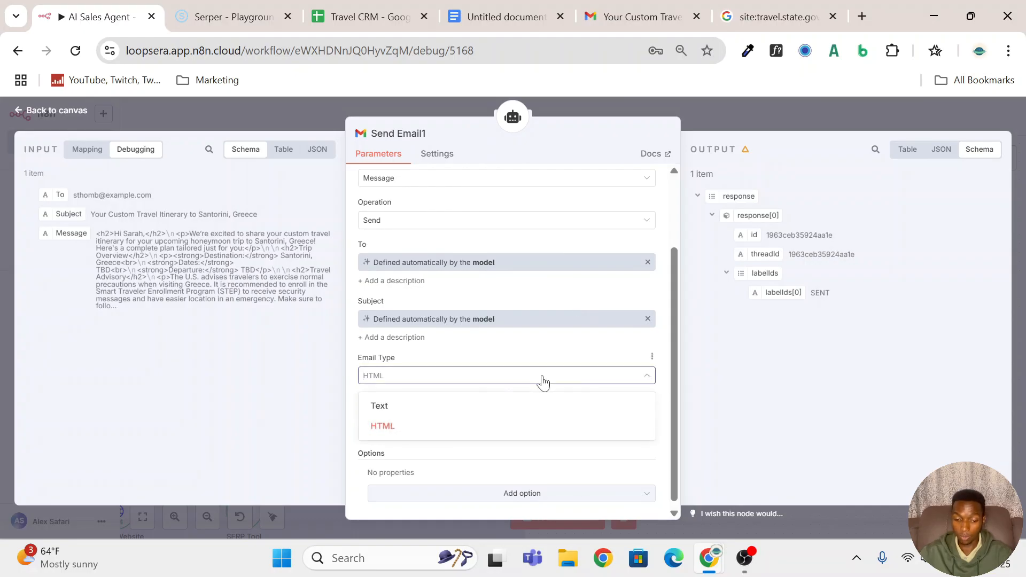
pyautogui.click(528, 428)
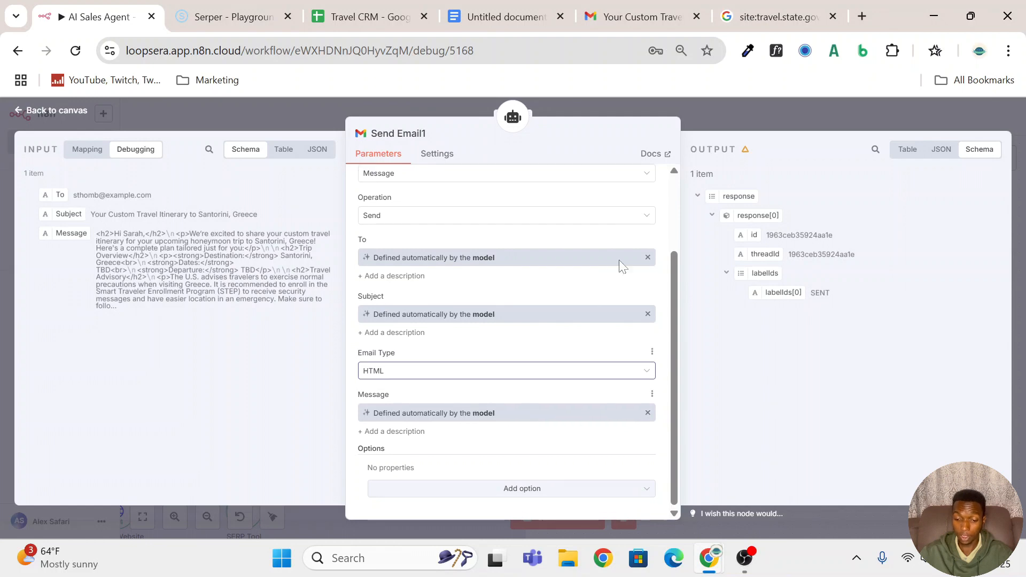
pyautogui.click(762, 110)
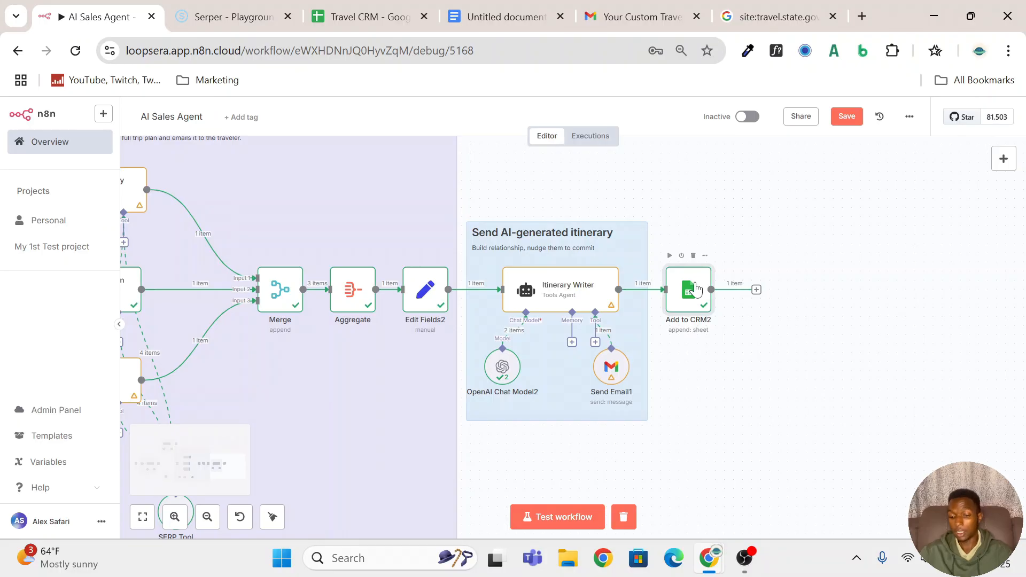
# Open the Add to CRM2 node to view its Append Row settings and column mappings, and return to the canvas
pyautogui.doubleClick(694, 285)
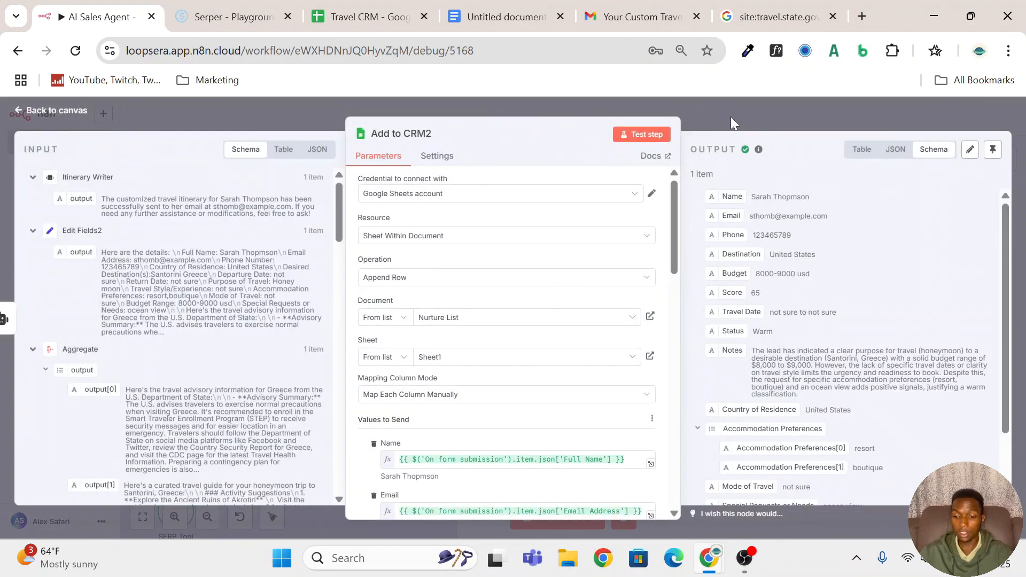
pyautogui.press('Escape')
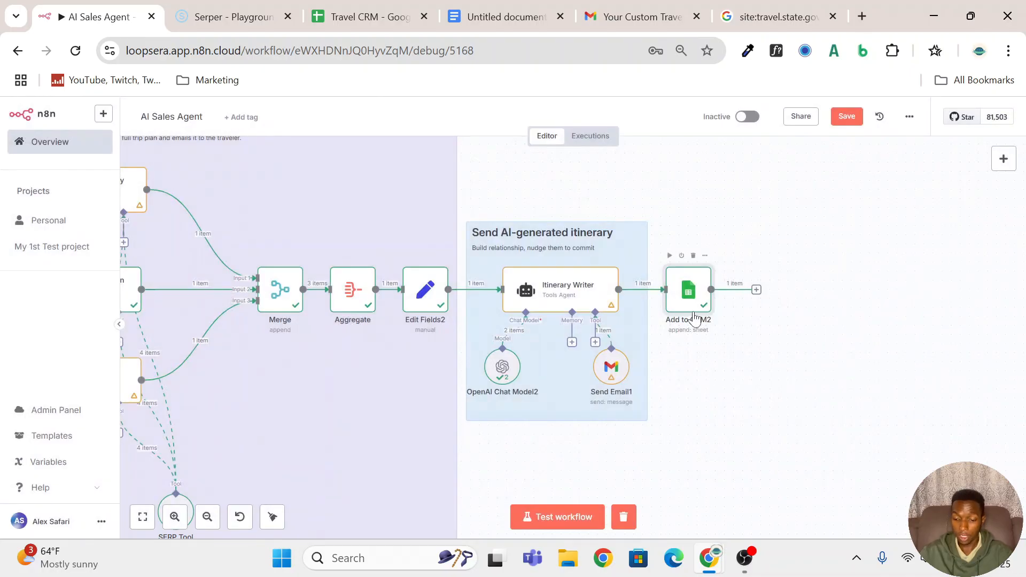
# Search the available nodes for "google" and close the list without adding one
pyautogui.click(1000, 160)
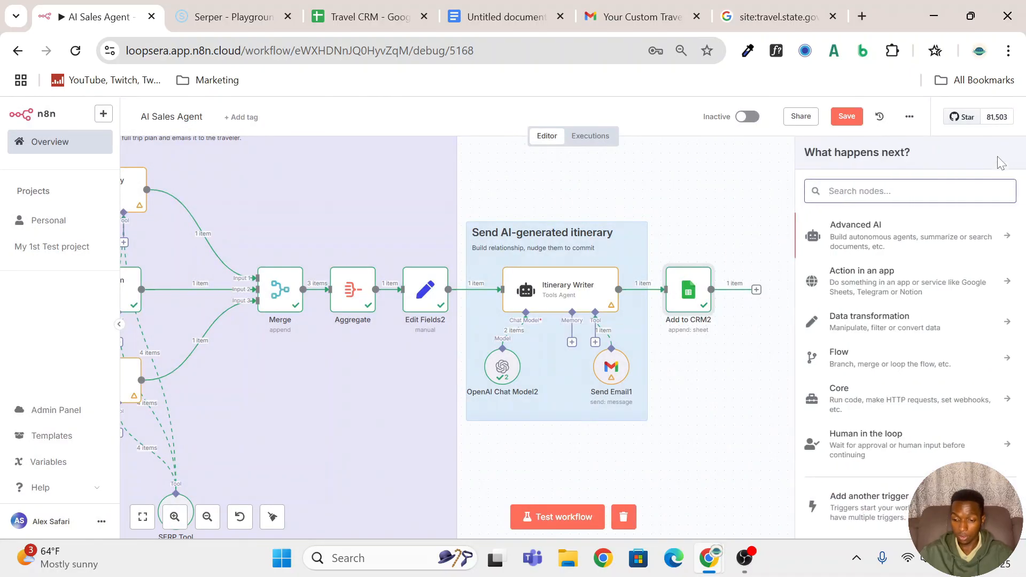
pyautogui.write('google')
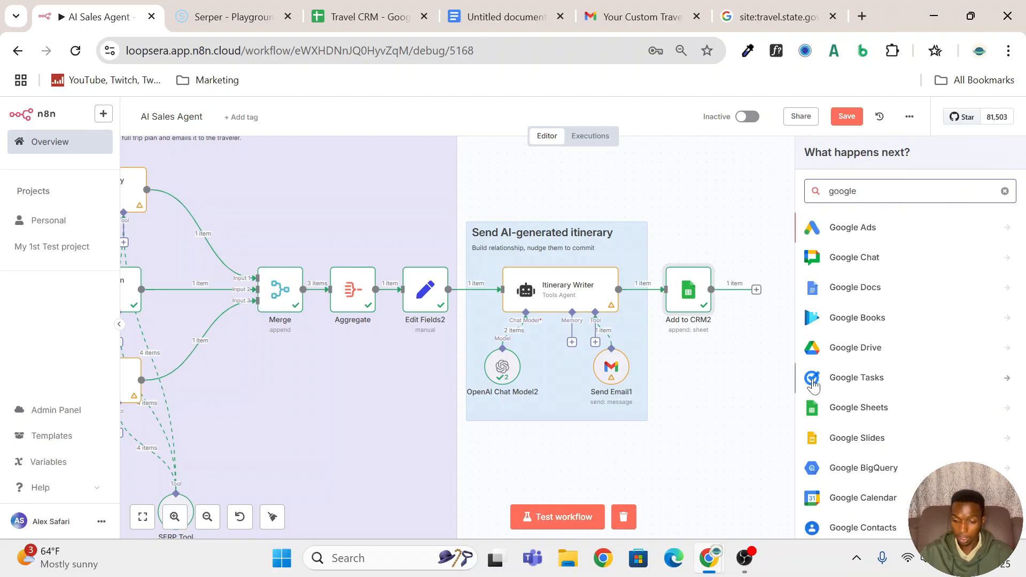
pyautogui.press('Escape')
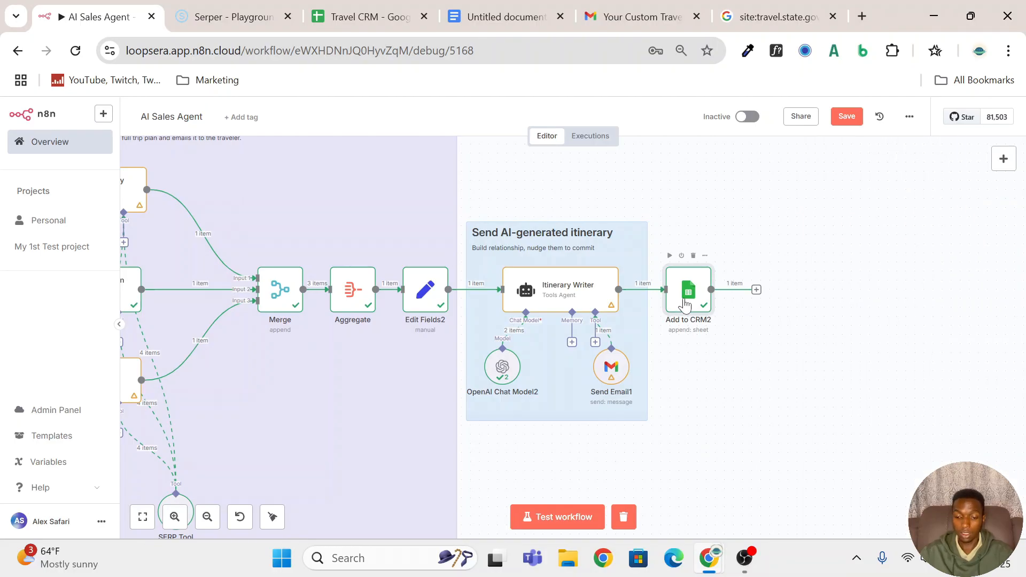
# Reopen the Add to CRM2 node and compare its Append Row settings with the columns of the Travel CRM spreadsheet
pyautogui.doubleClick(673, 286)
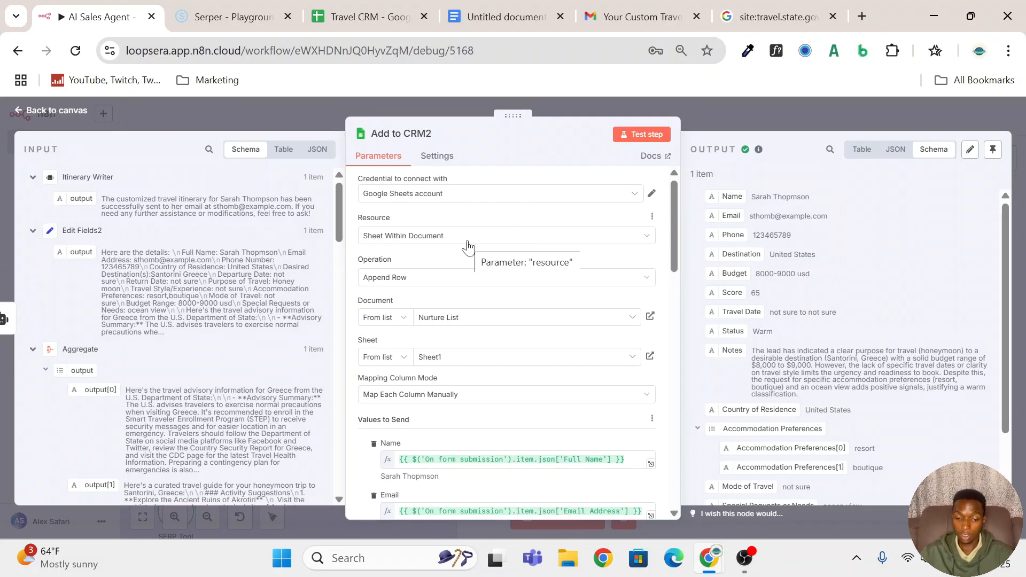
pyautogui.scroll(-3, 468, 245)
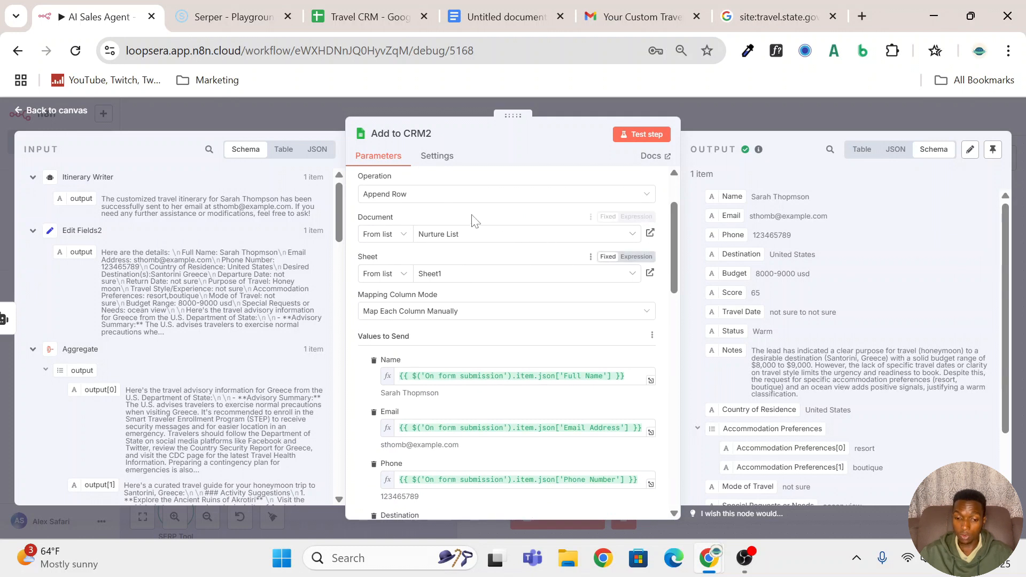
pyautogui.click(364, 17)
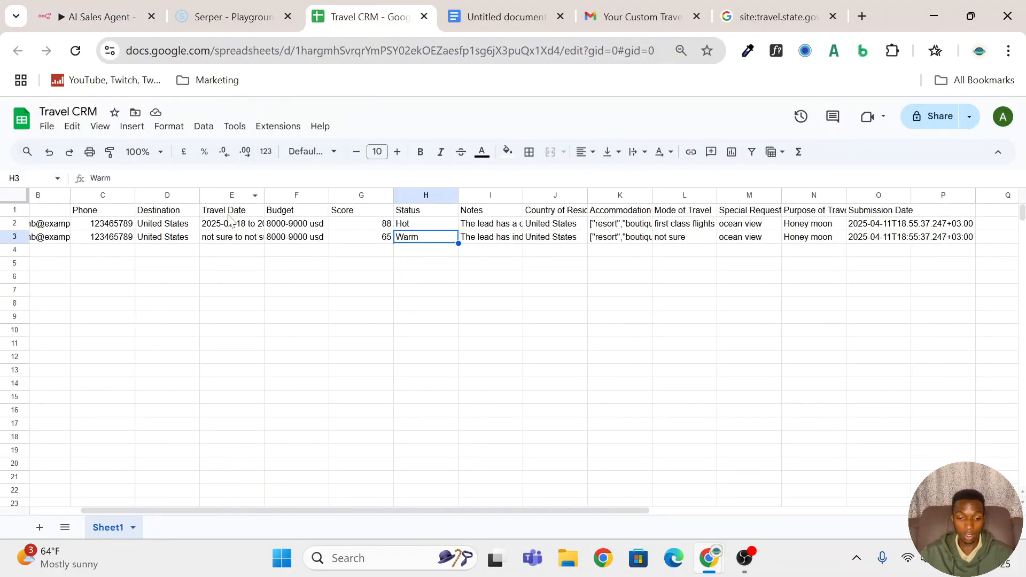
pyautogui.click(122, 19)
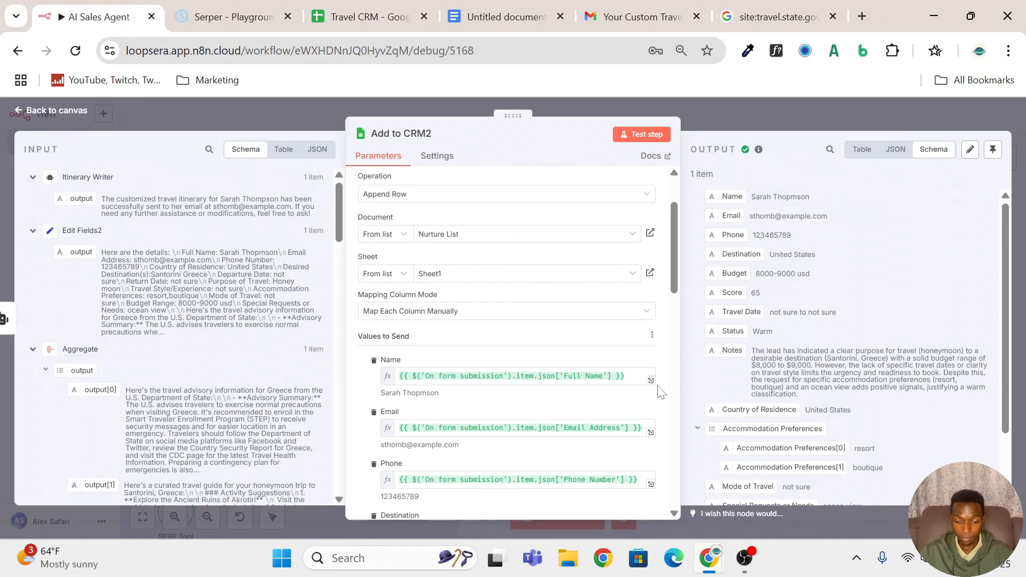
# Review Add to CRM2's column mappings from Name to Submission Date against the form submission fields, and close the node
pyautogui.scroll(-3, 533, 325)
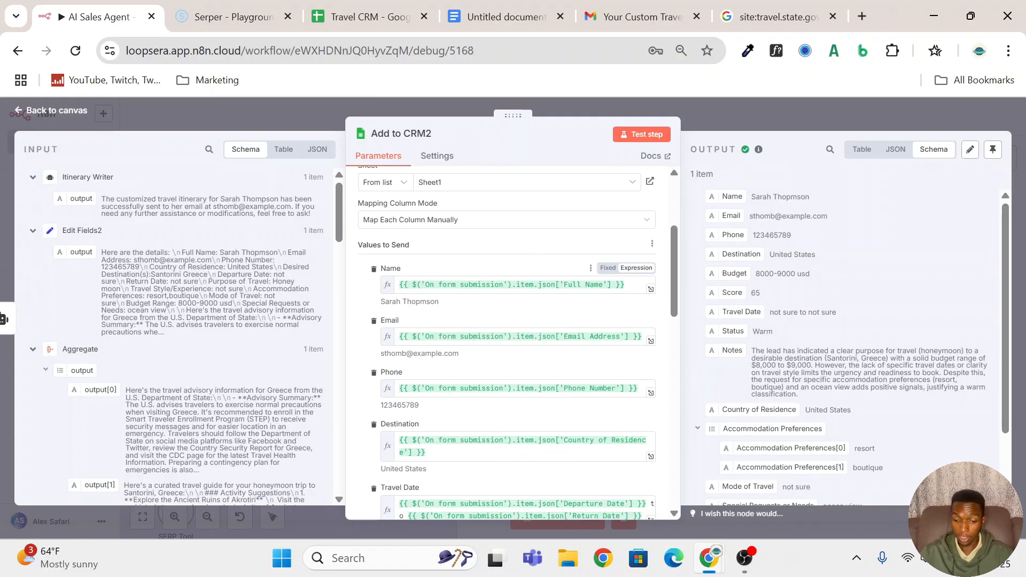
pyautogui.scroll(-15, 187, 302)
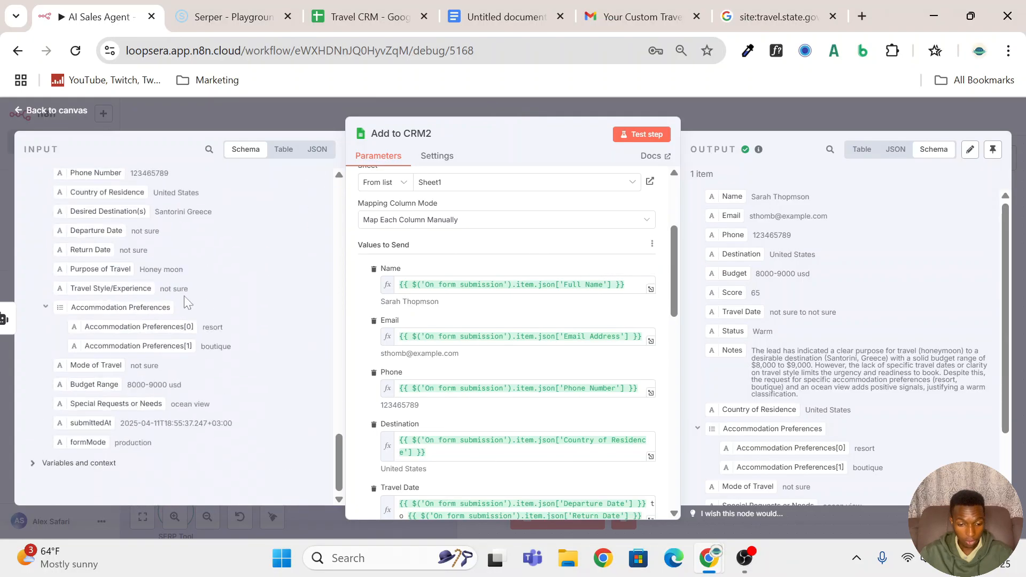
pyautogui.scroll(1, 187, 303)
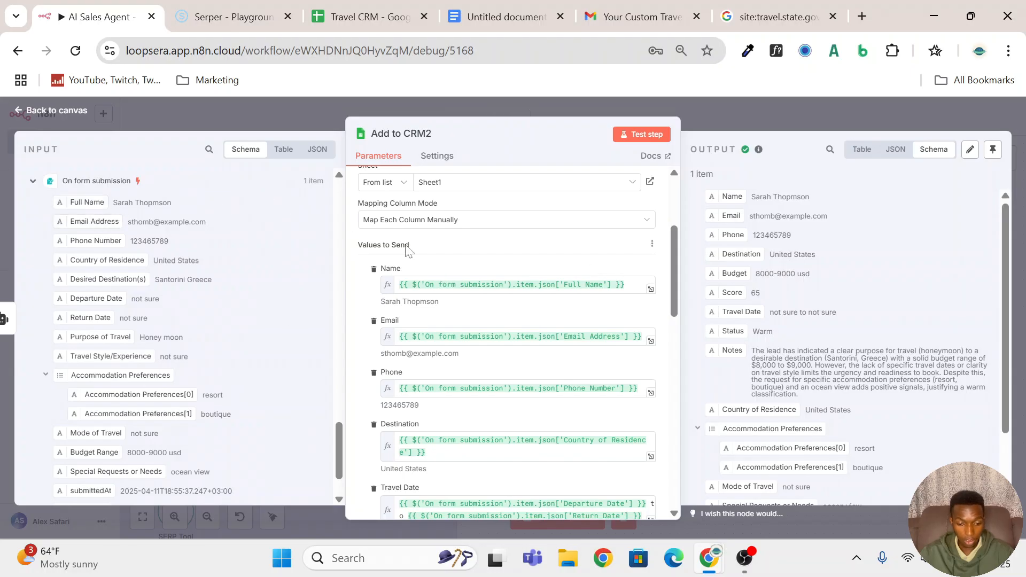
pyautogui.scroll(-5, 462, 381)
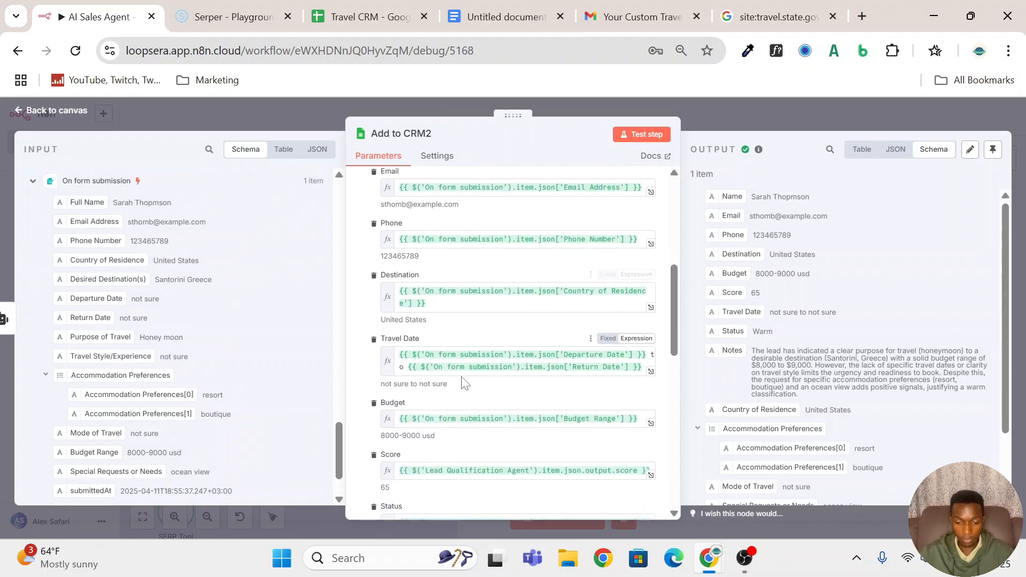
pyautogui.scroll(-8, 508, 411)
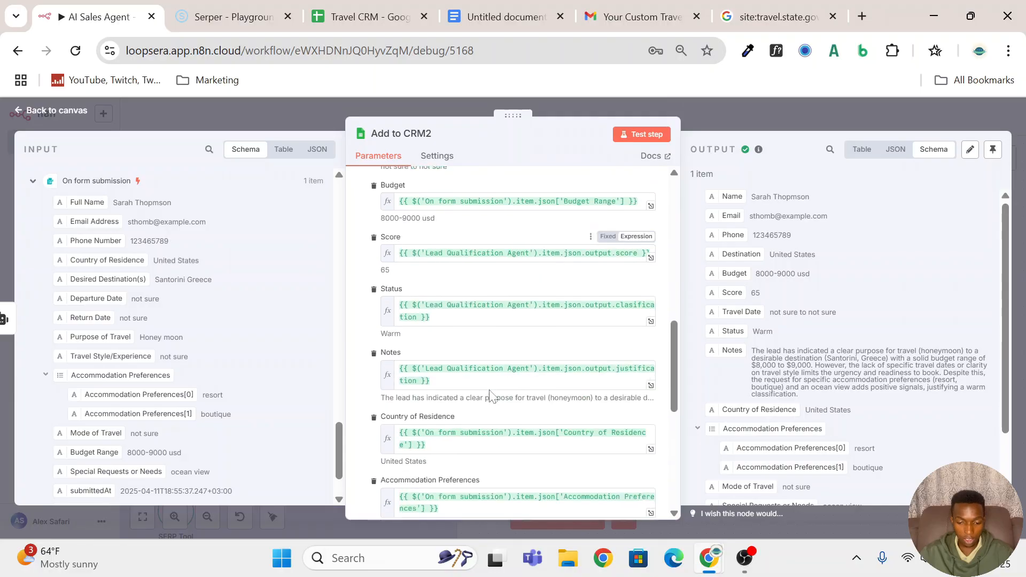
pyautogui.scroll(-3, 491, 277)
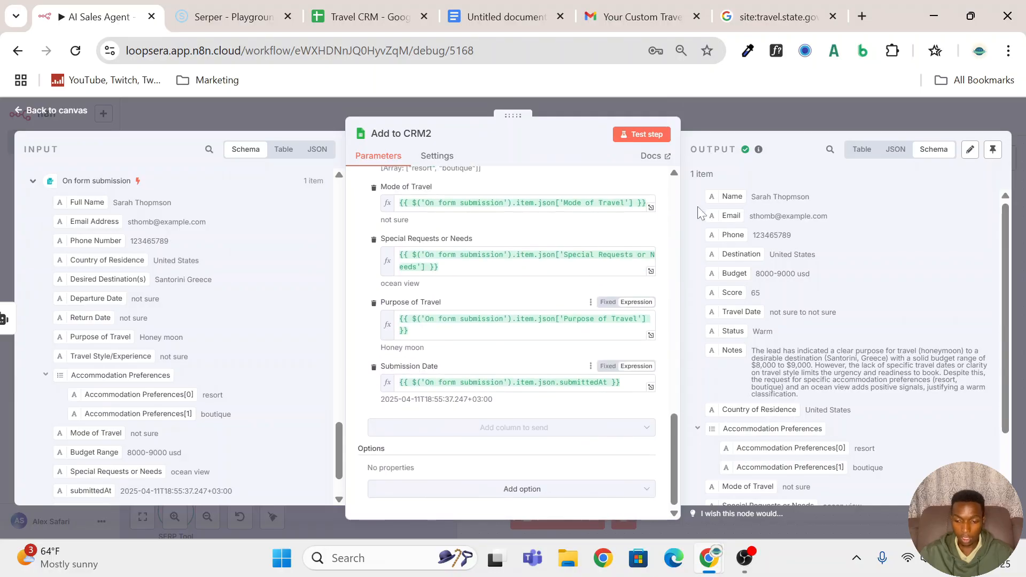
pyautogui.click(768, 118)
# Name the Switch node's first routing output "Hot" and return to the canvas
pyautogui.hscroll(-6, 642, 373)
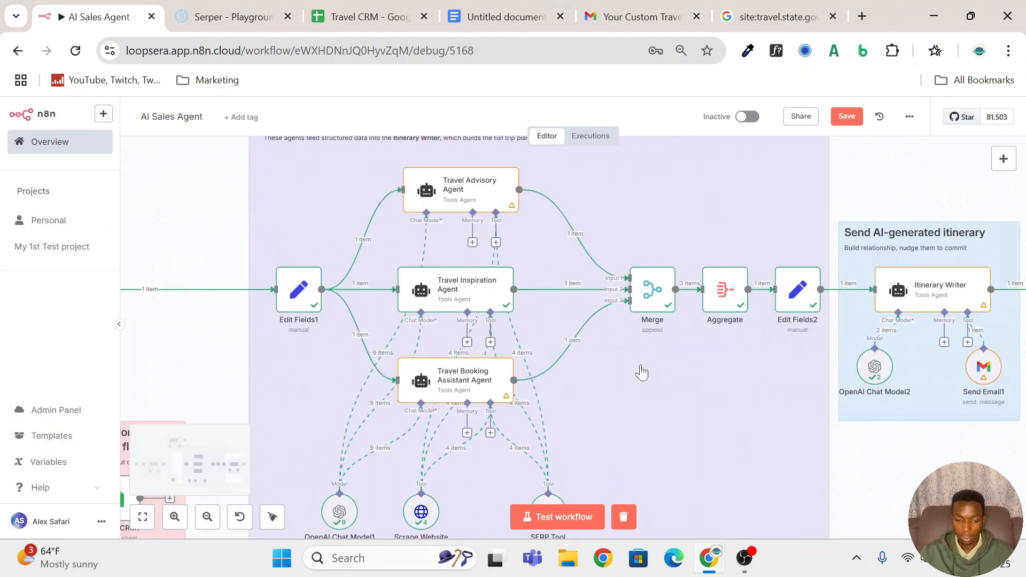
pyautogui.hscroll(-8, 641, 373)
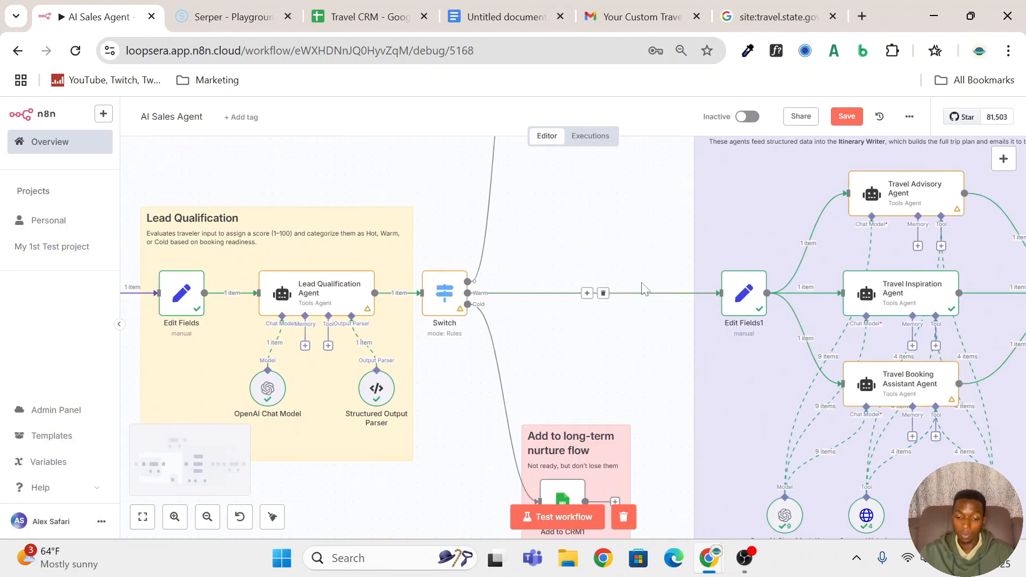
pyautogui.scroll(4, 643, 289)
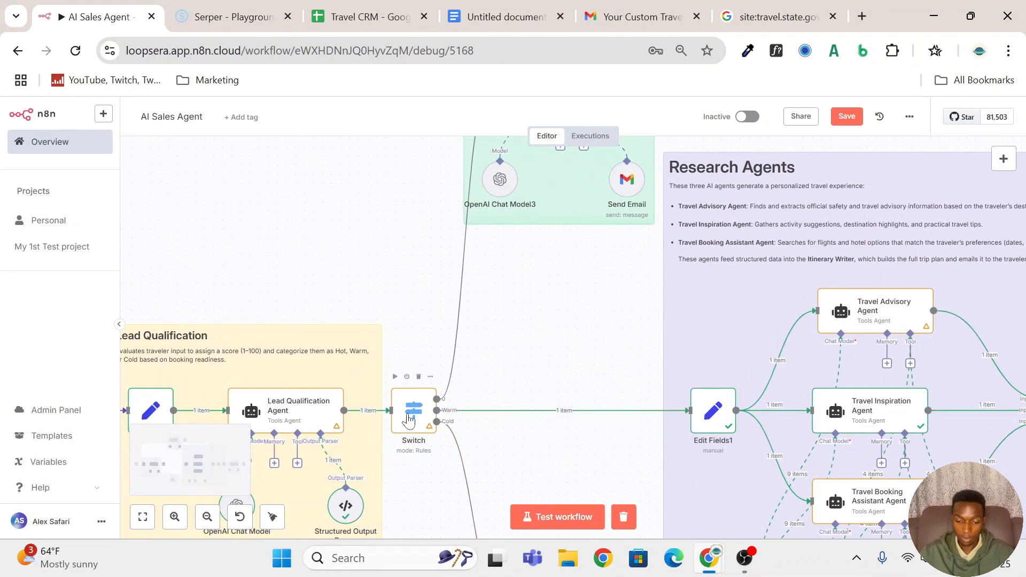
pyautogui.doubleClick(409, 420)
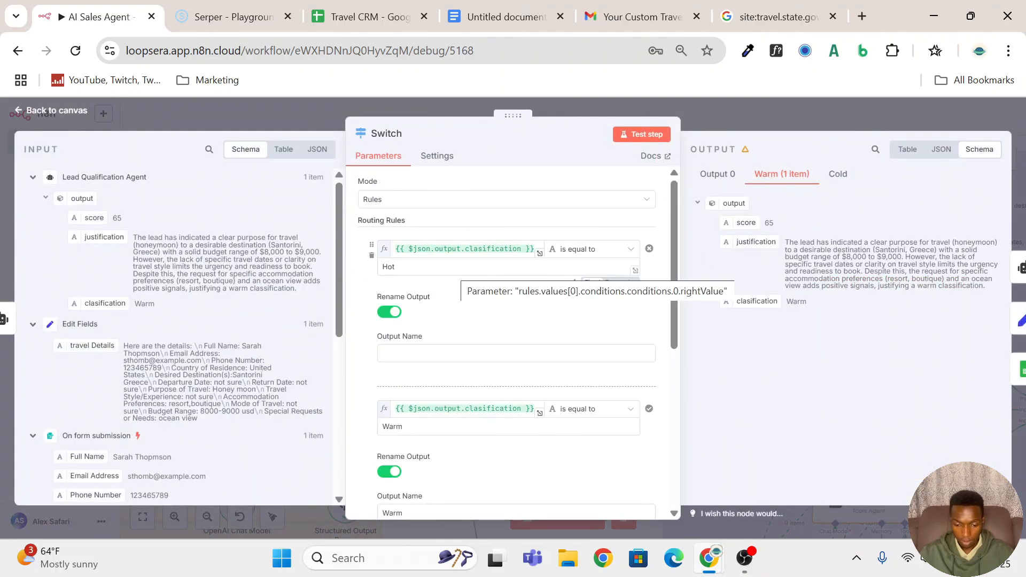
pyautogui.click(408, 353)
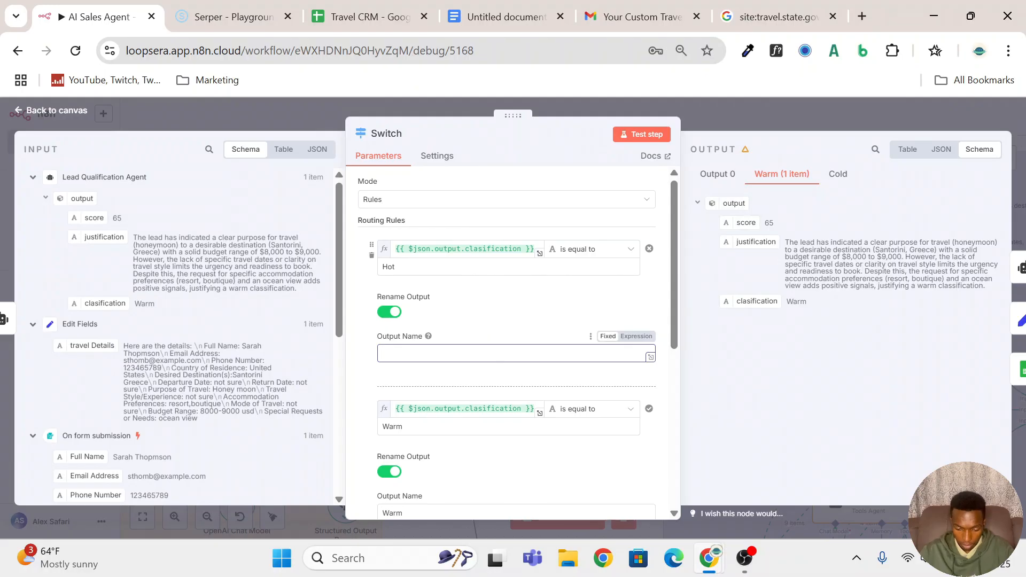
pyautogui.write('Hot')
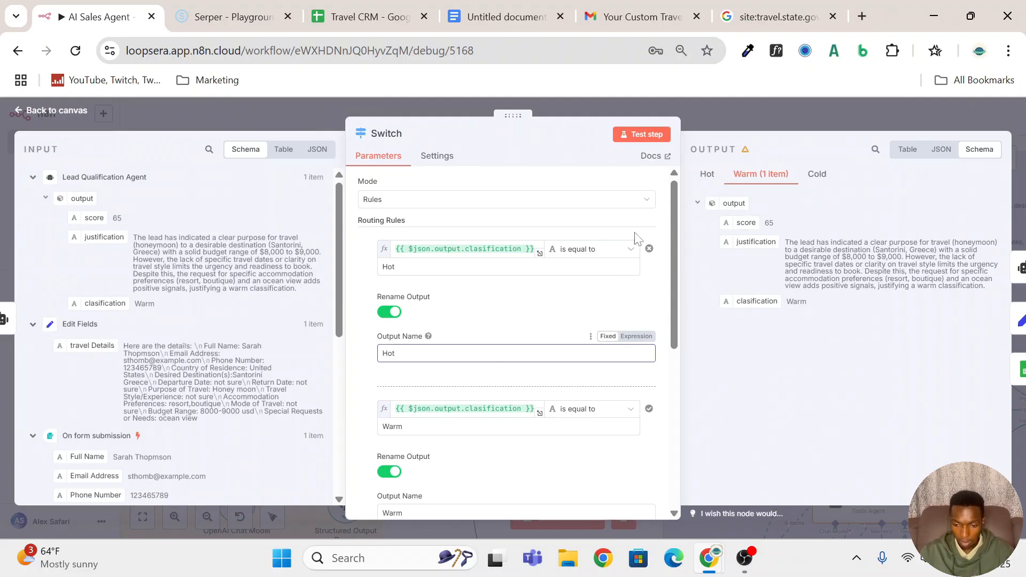
pyautogui.click(768, 103)
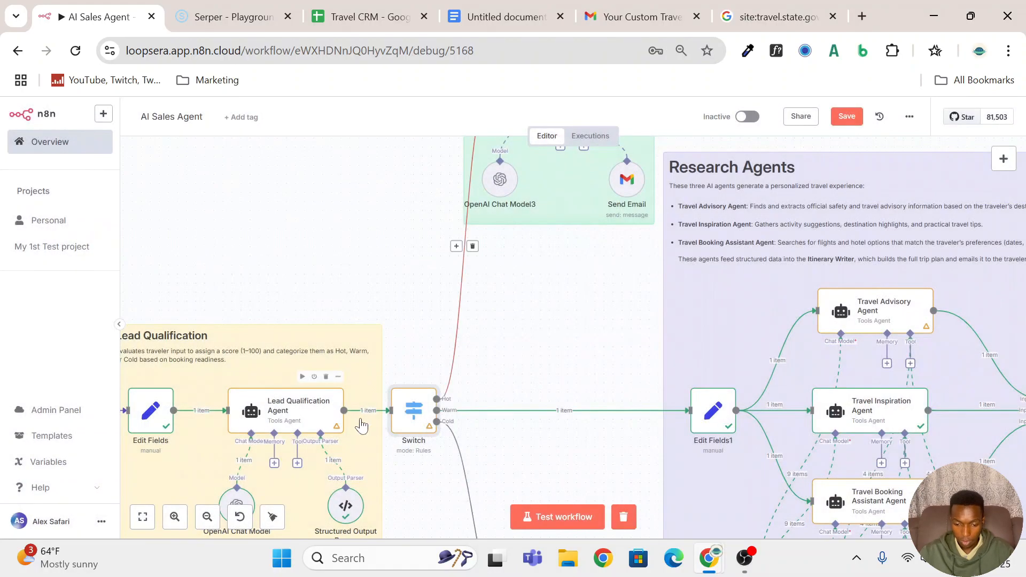
# Load the Apr 16, 07:40:11 execution into the editor, unpinning the On form submission data
pyautogui.scroll(4, 527, 241)
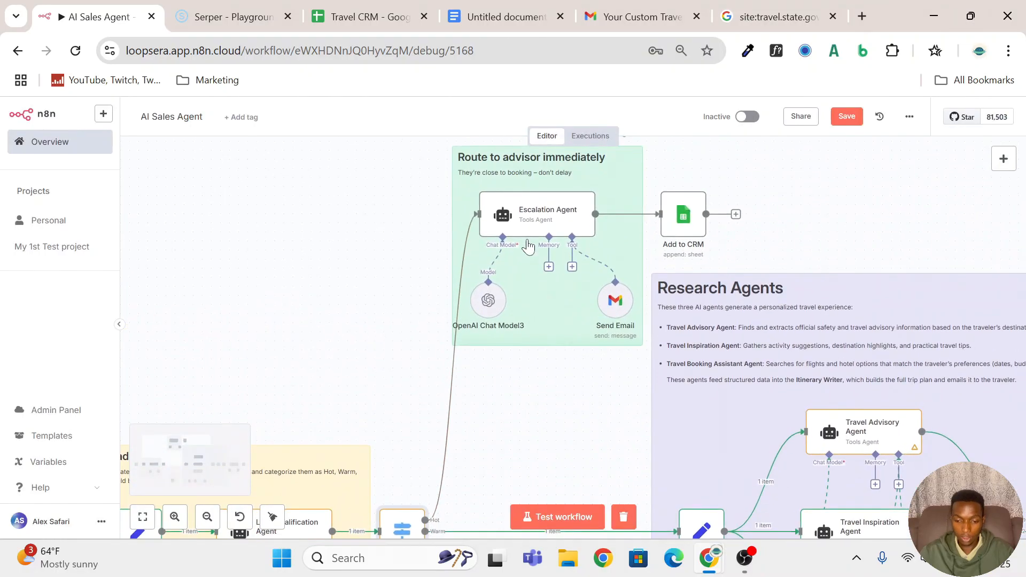
pyautogui.click(590, 136)
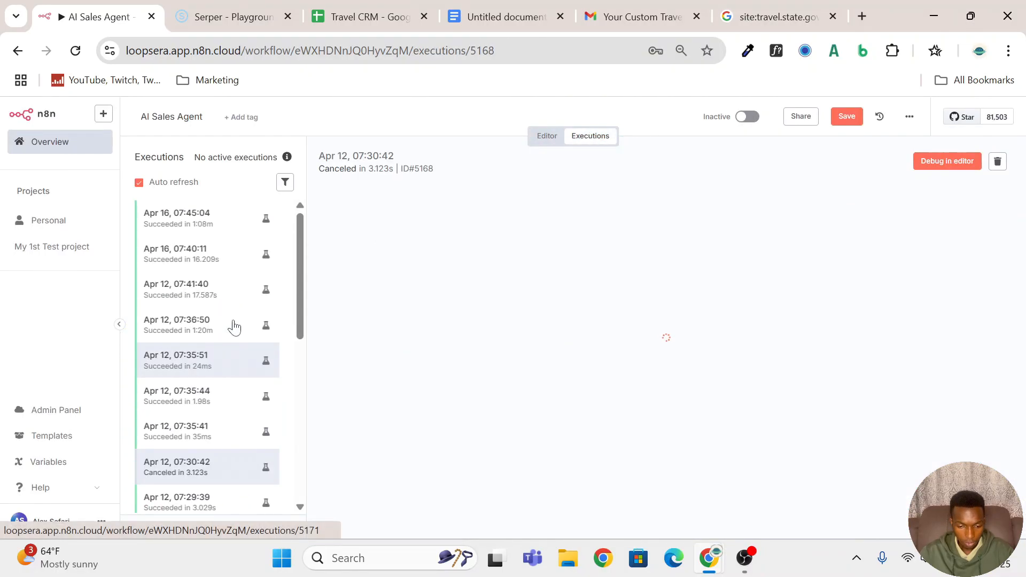
pyautogui.click(198, 251)
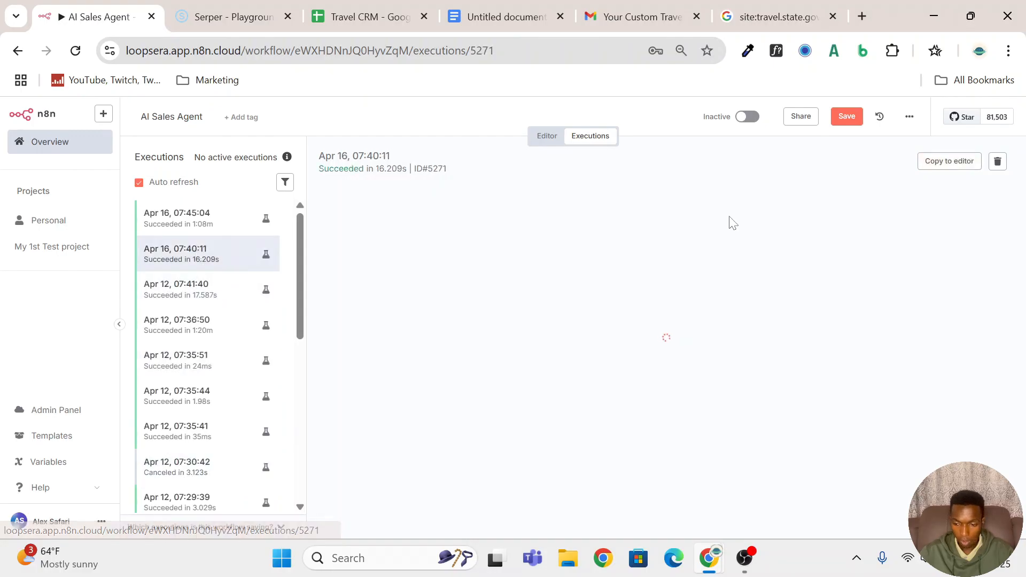
pyautogui.click(944, 169)
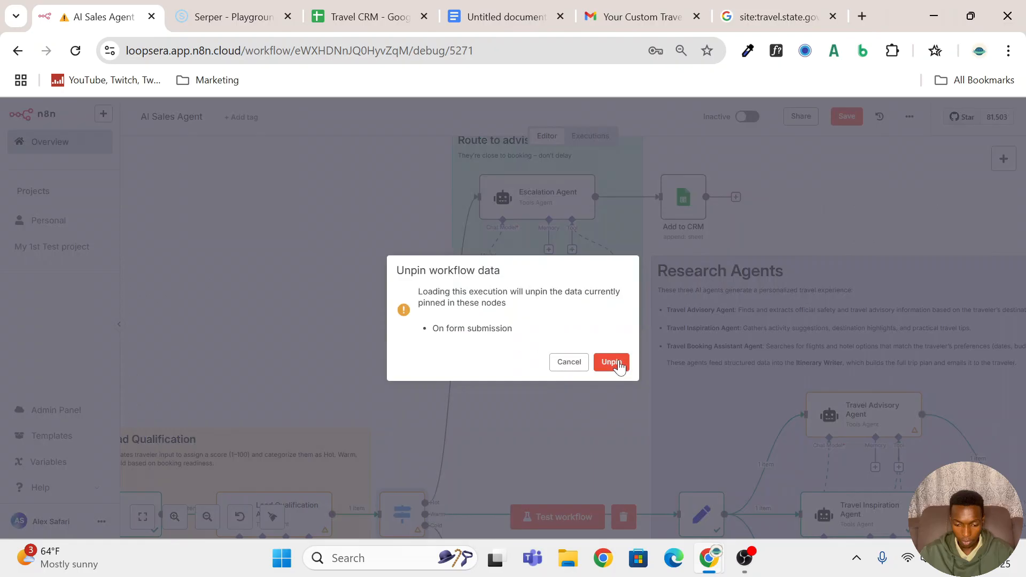
pyautogui.click(612, 362)
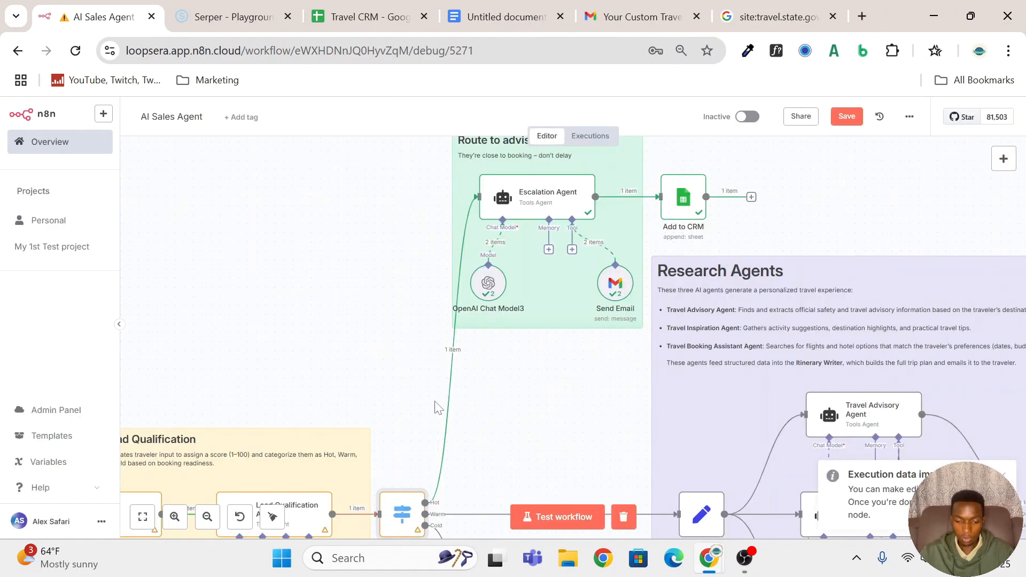
# Open the Escalation Agent node to view its user message prompt and output, and return to the canvas
pyautogui.click(528, 198)
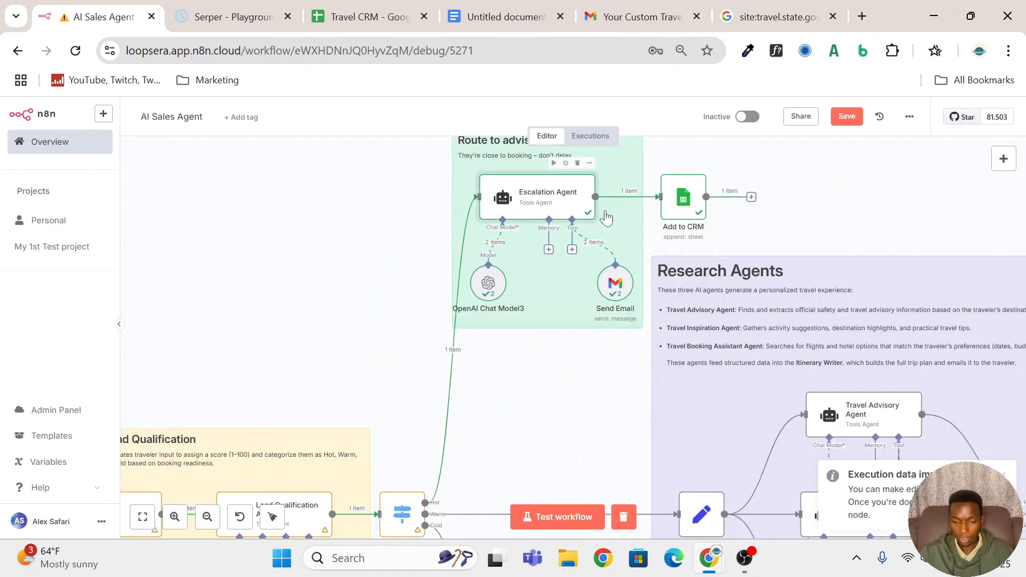
pyautogui.press('Return')
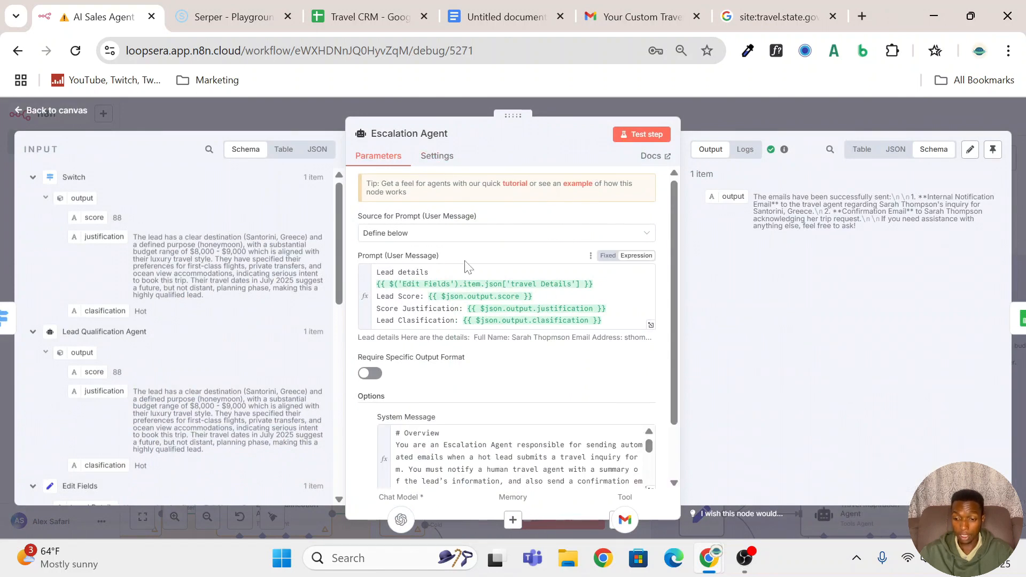
pyautogui.click(763, 116)
pyautogui.scroll(2, 617, 205)
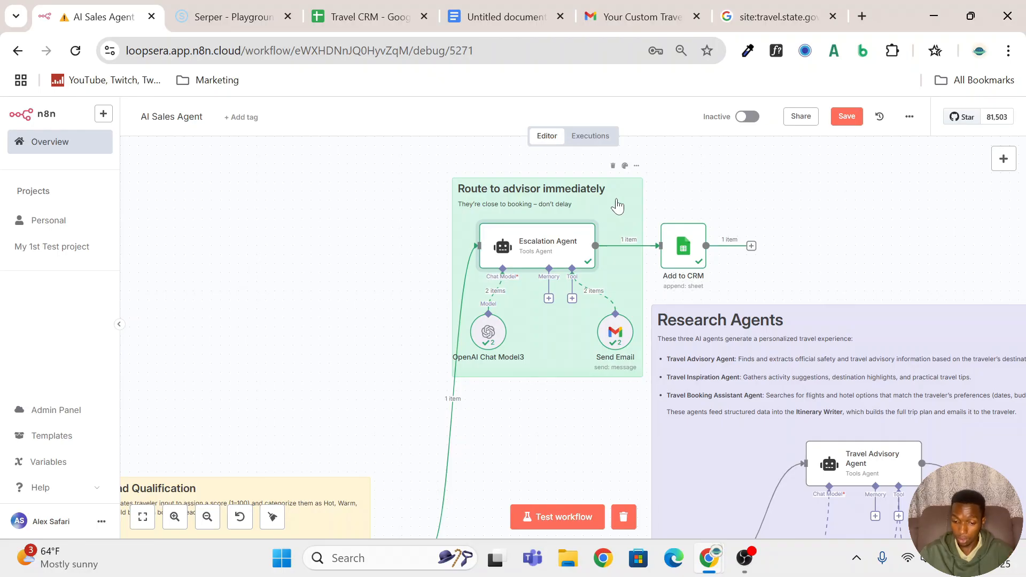
# Open the Escalation Agent node and expand its system message in the expression editor
pyautogui.doubleClick(539, 246)
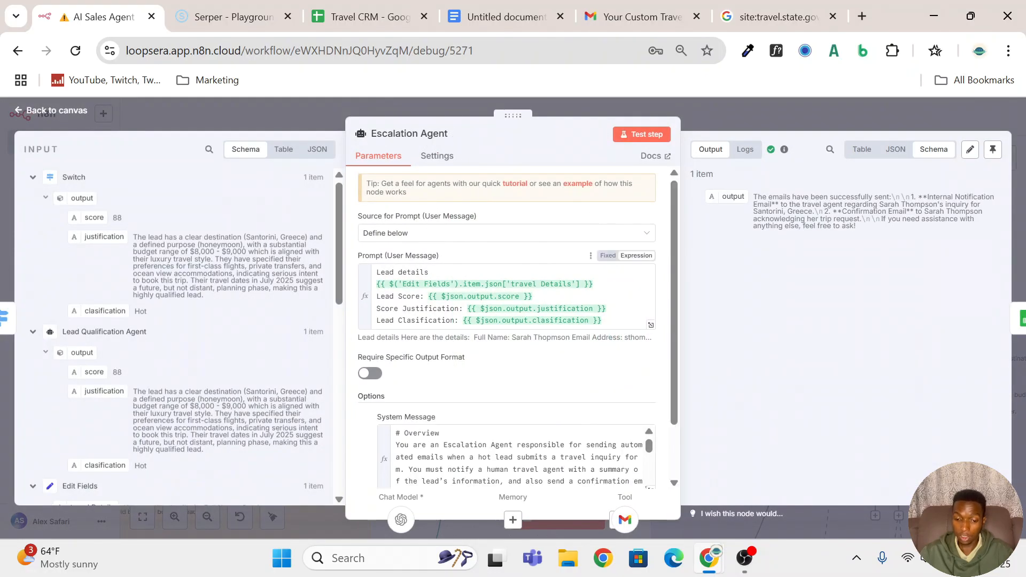
pyautogui.scroll(-1, 508, 289)
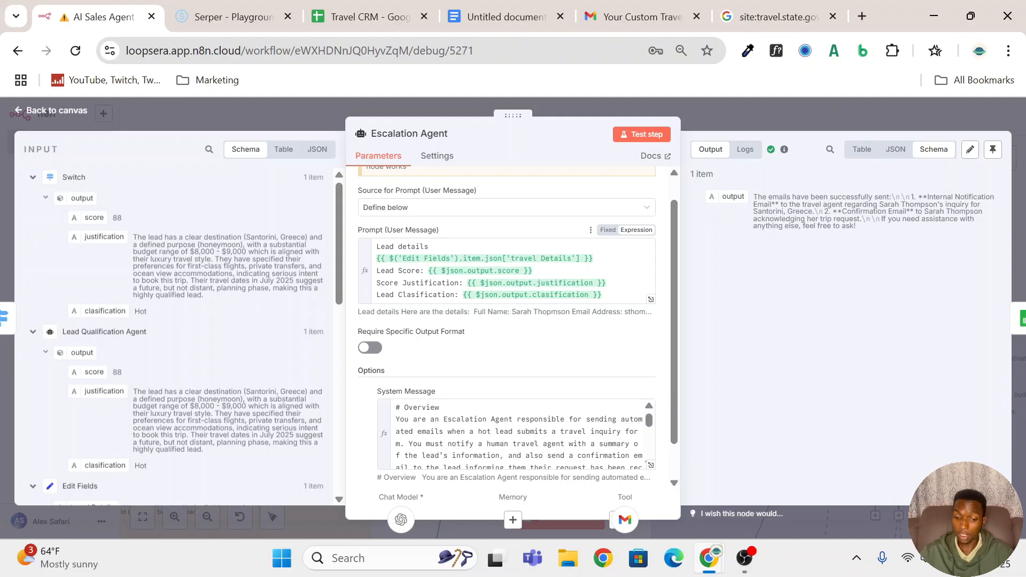
pyautogui.scroll(-2, 513, 323)
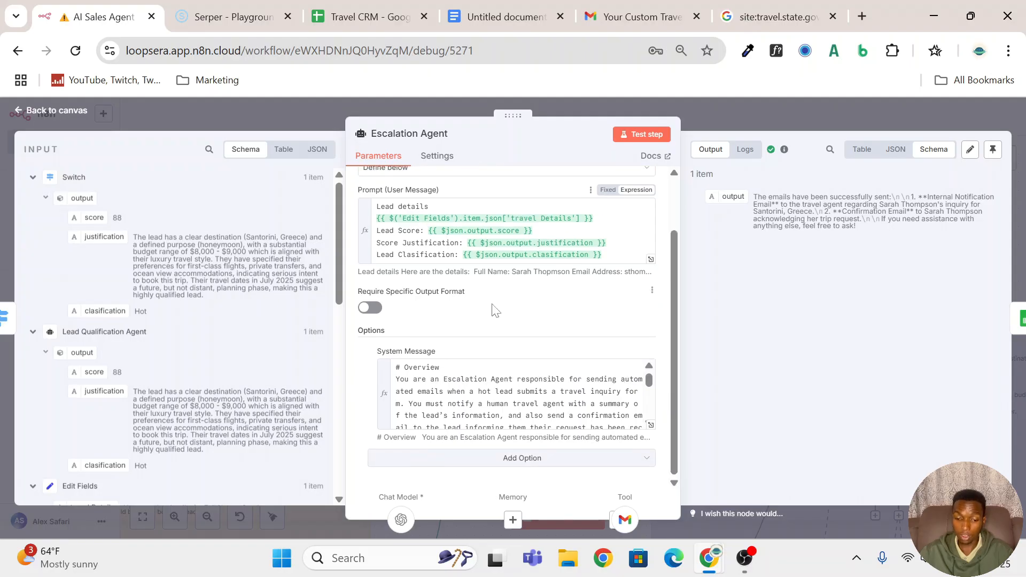
pyautogui.click(650, 425)
pyautogui.scroll(1, 434, 336)
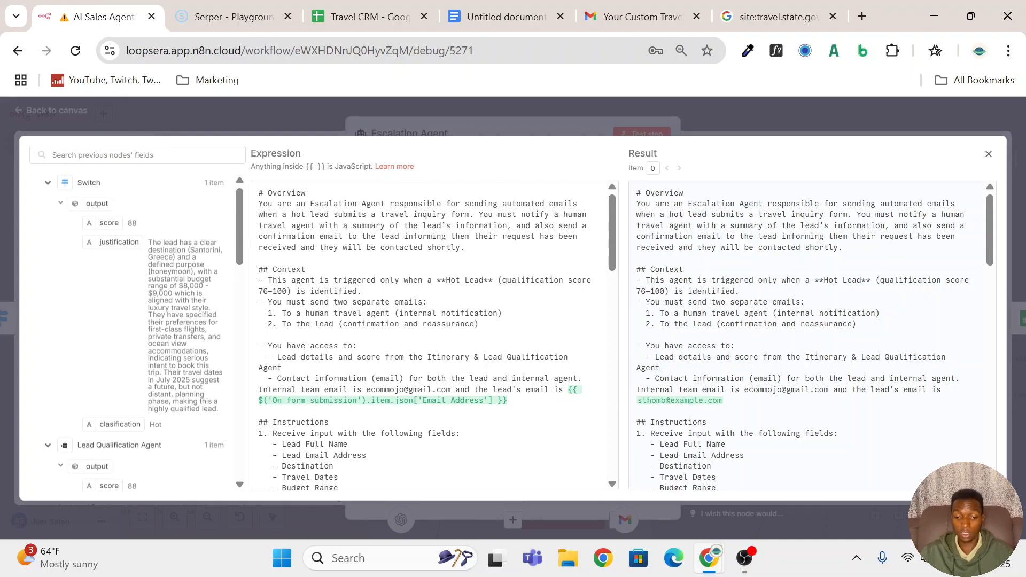
# Read the Escalation Agent's system message from Instructions and Examples through the SOP and Final Notes, and return to the canvas
pyautogui.scroll(-4, 433, 335)
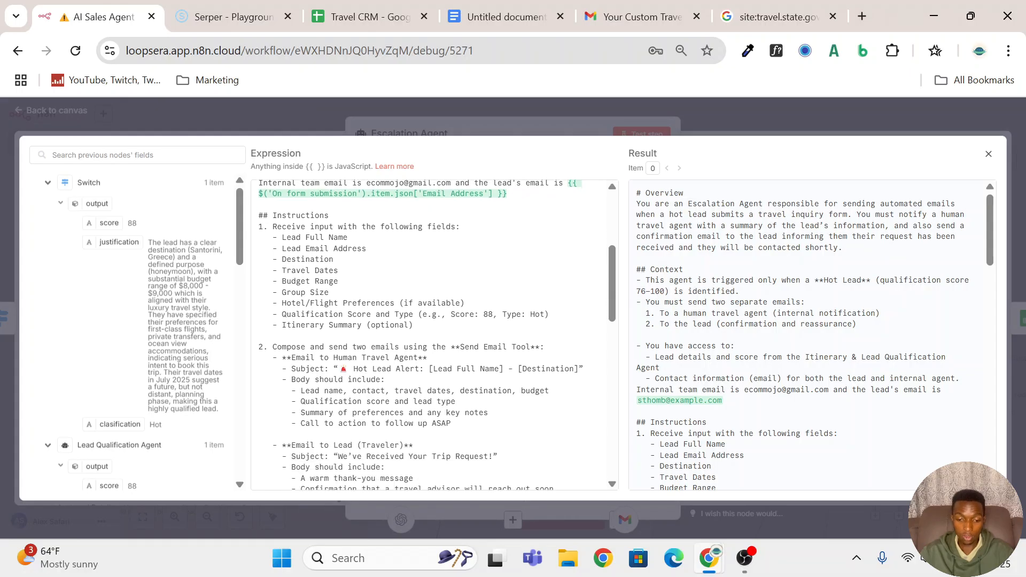
pyautogui.scroll(-2, 433, 335)
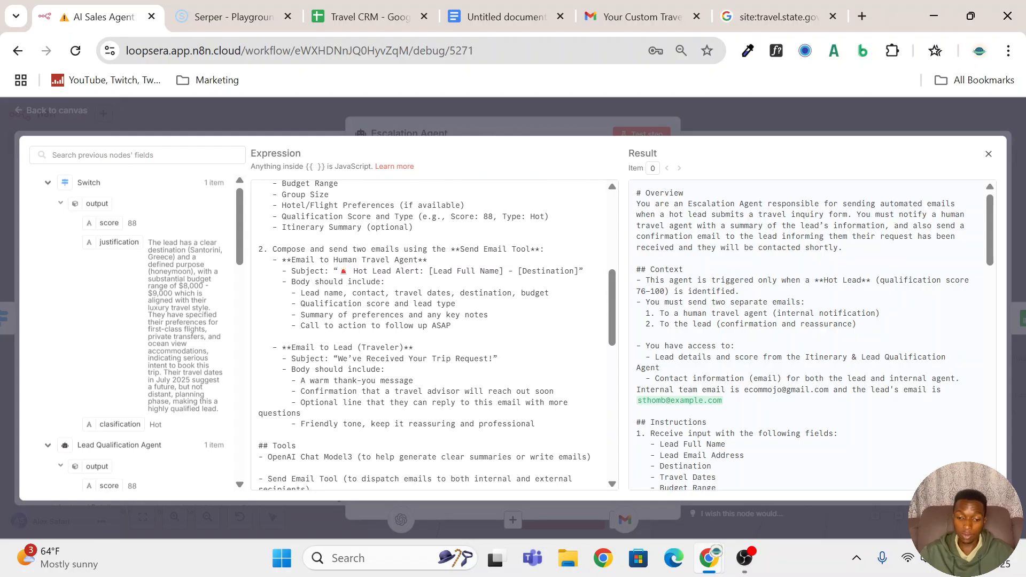
pyautogui.scroll(-4, 433, 335)
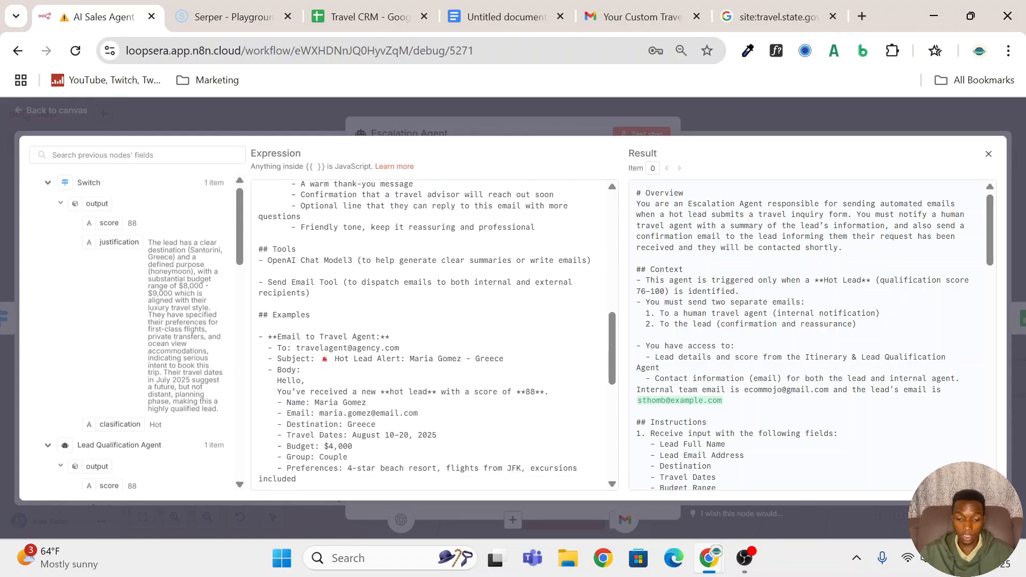
pyautogui.scroll(-4, 433, 335)
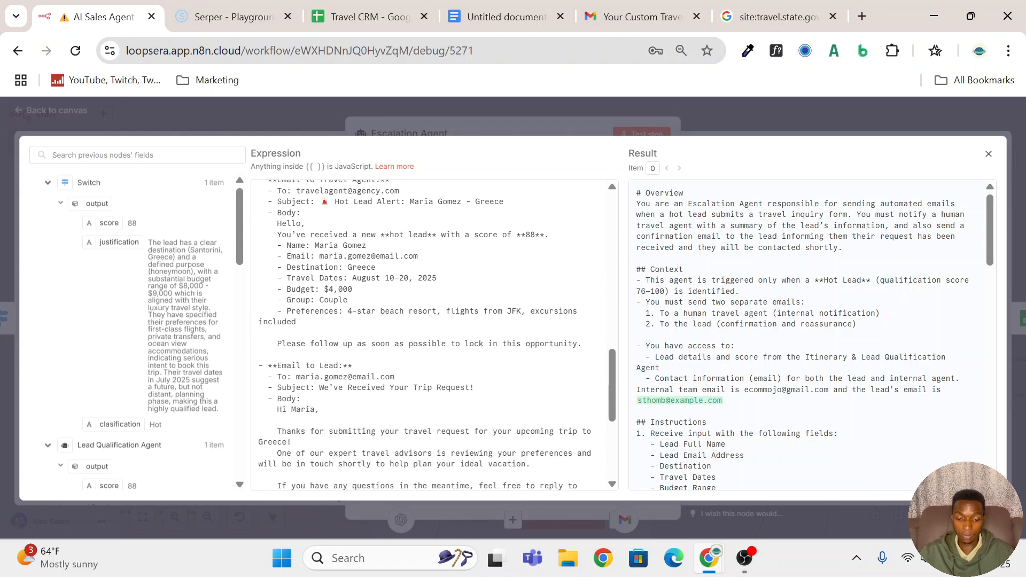
pyautogui.scroll(2, 433, 335)
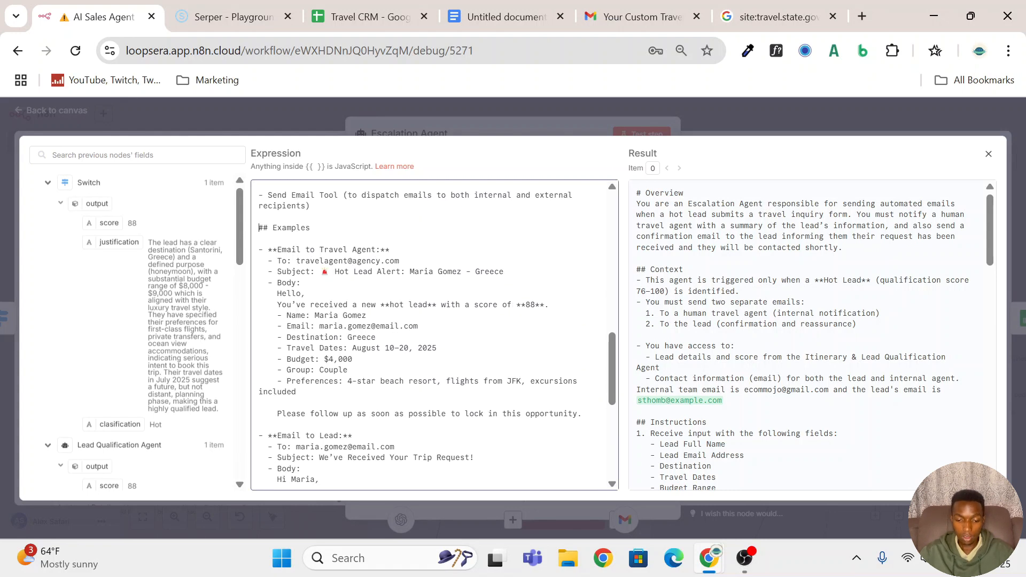
pyautogui.moveTo(259, 227); pyautogui.dragTo(376, 337)
pyautogui.scroll(-1, 376, 337)
pyautogui.click(376, 337)
pyautogui.scroll(-5, 375, 337)
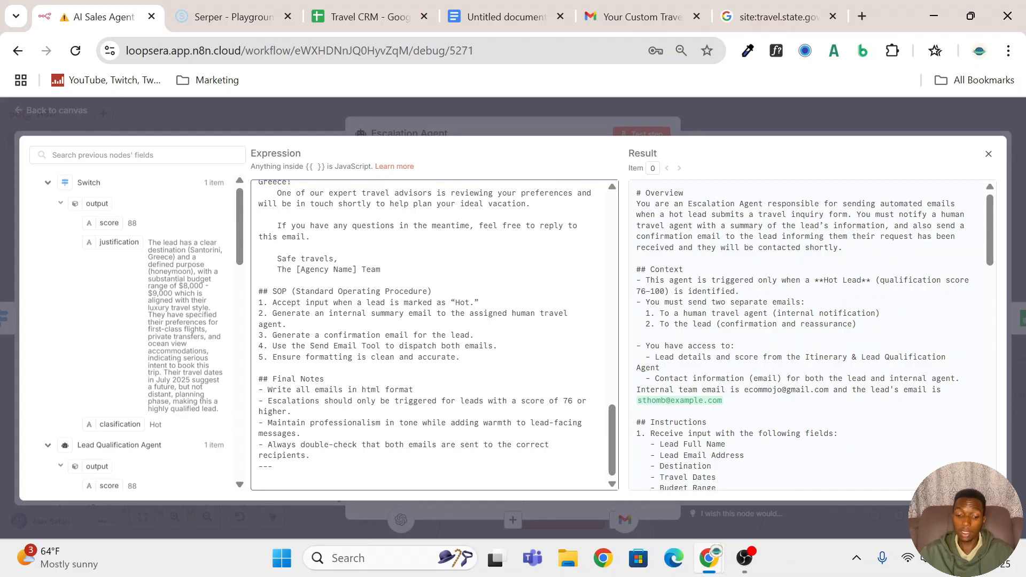
pyautogui.click(803, 109)
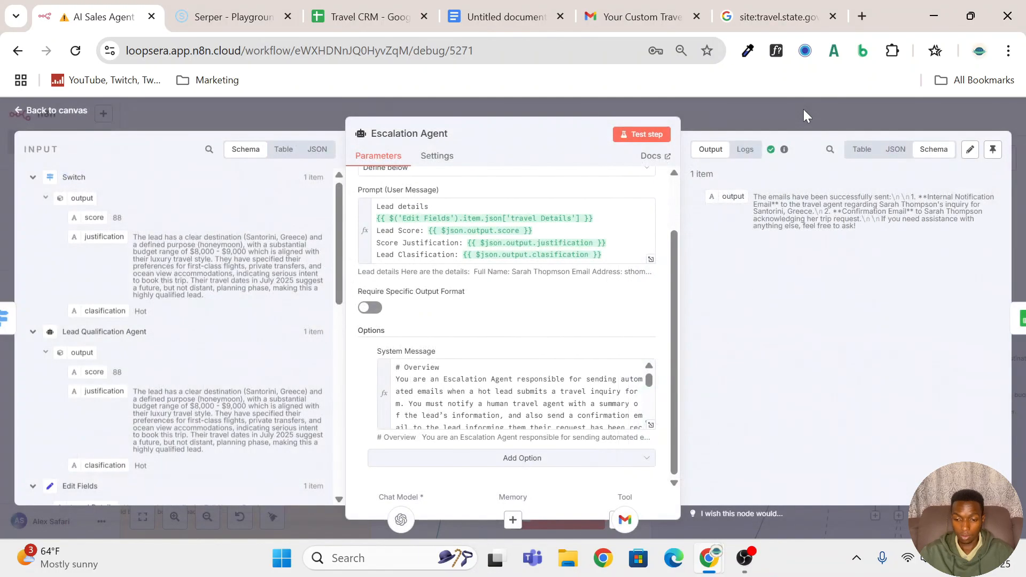
pyautogui.click(803, 109)
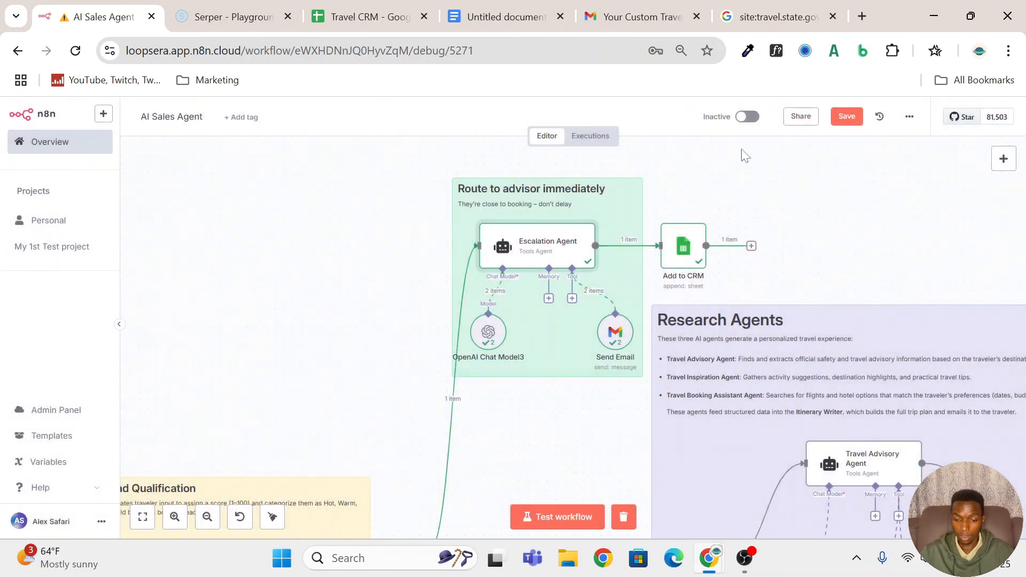
# Review the OpenAI Chat Model3 settings and the Send Email tool's operation, recipient, subject, email type and message fields, ending on the canvas
pyautogui.doubleClick(486, 336)
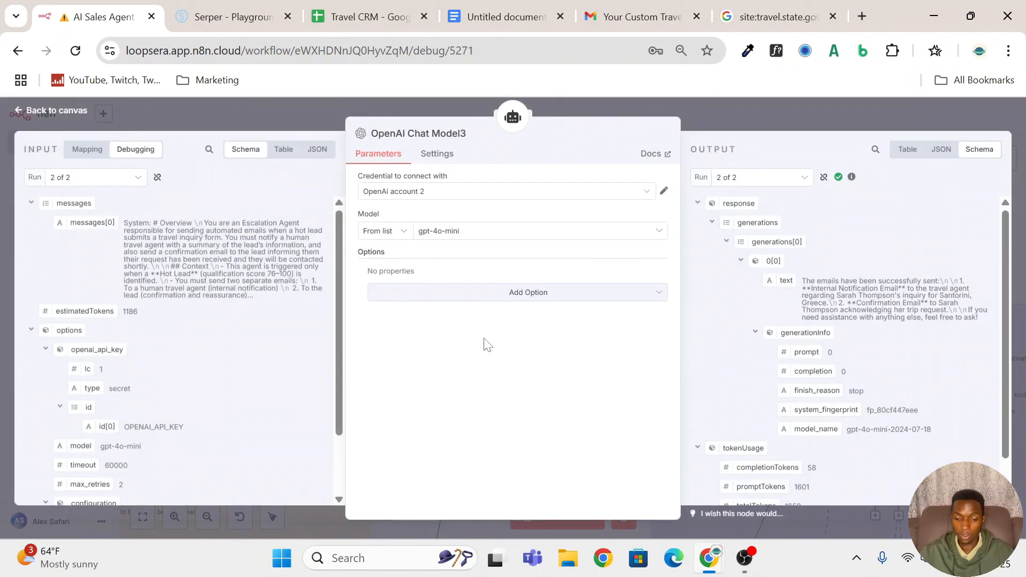
pyautogui.click(821, 119)
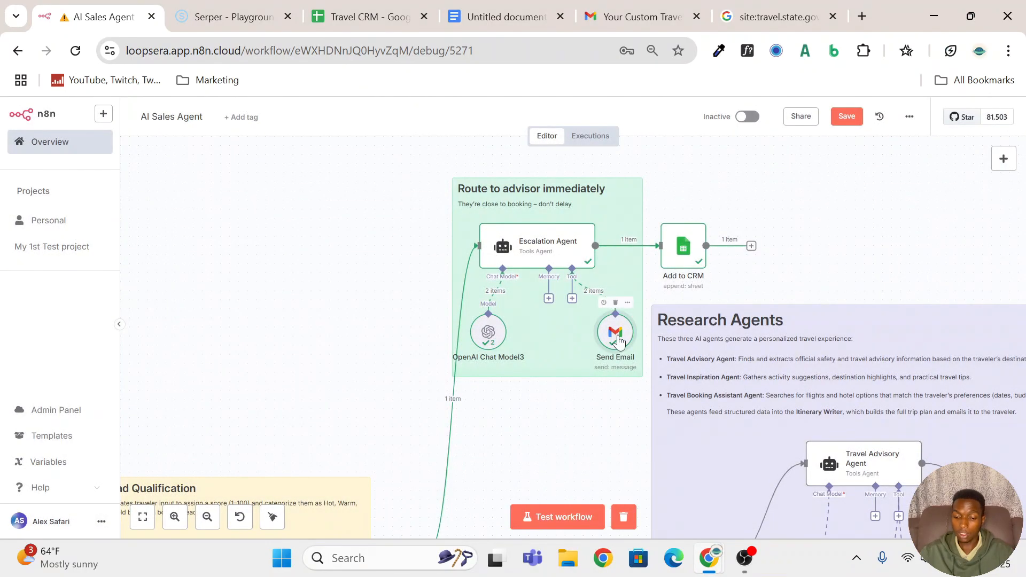
pyautogui.doubleClick(617, 340)
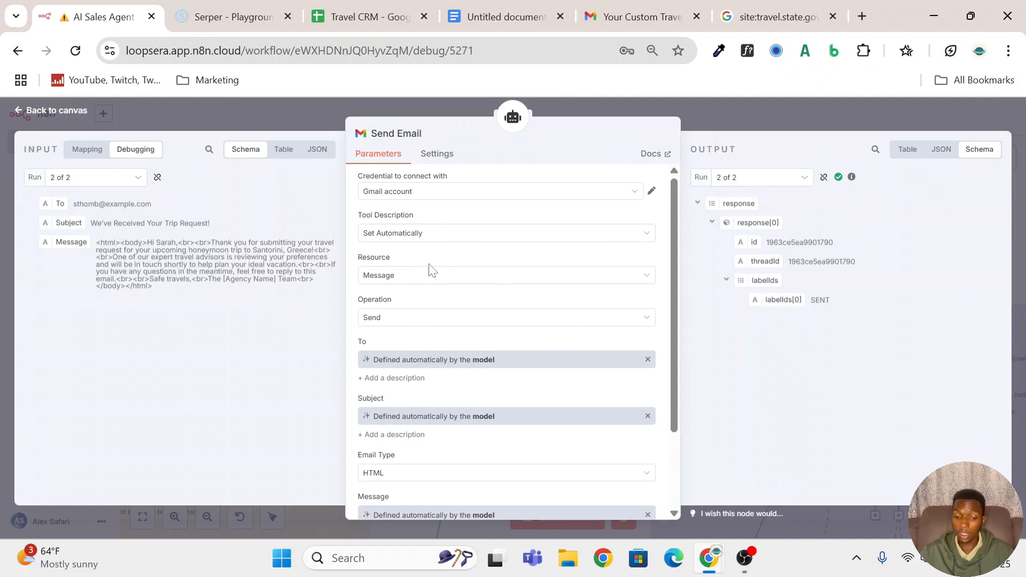
pyautogui.scroll(-1, 431, 273)
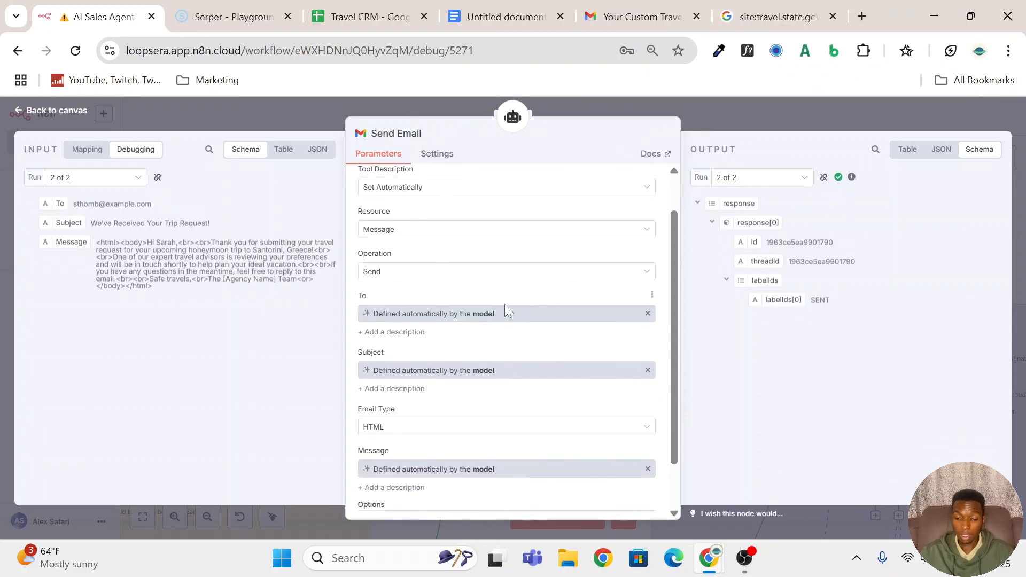
pyautogui.scroll(1, 507, 310)
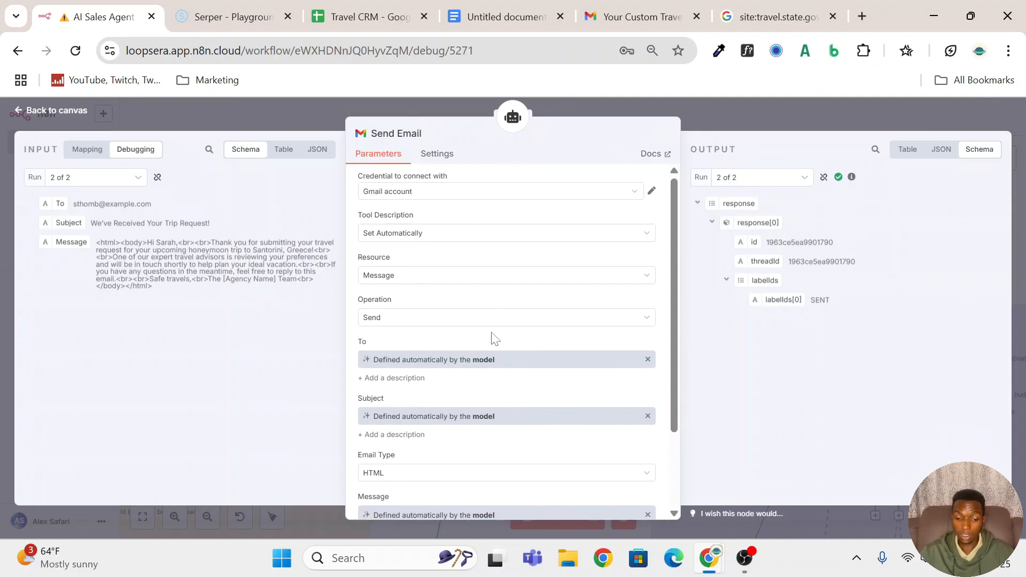
pyautogui.scroll(-2, 506, 329)
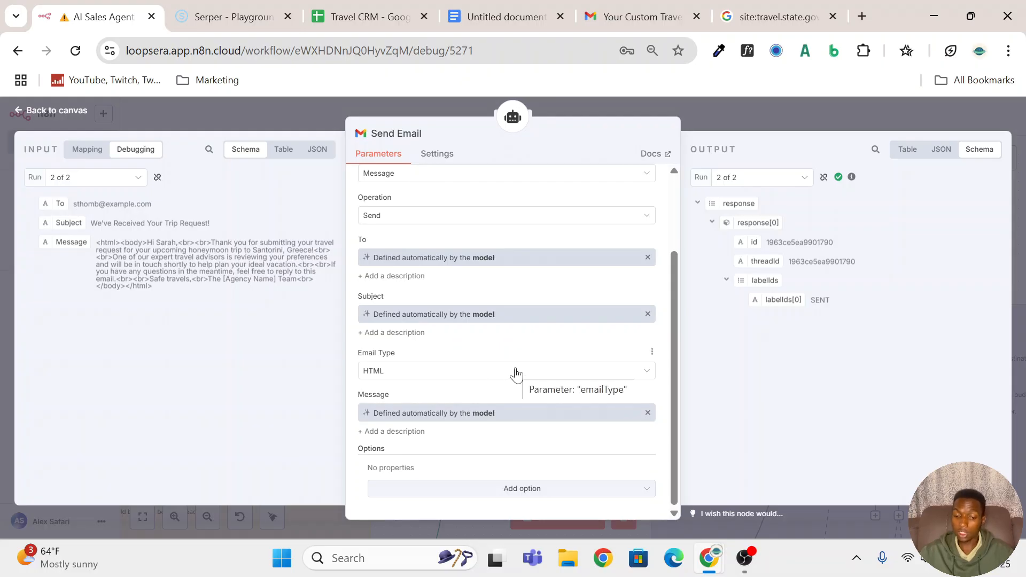
pyautogui.scroll(2, 523, 357)
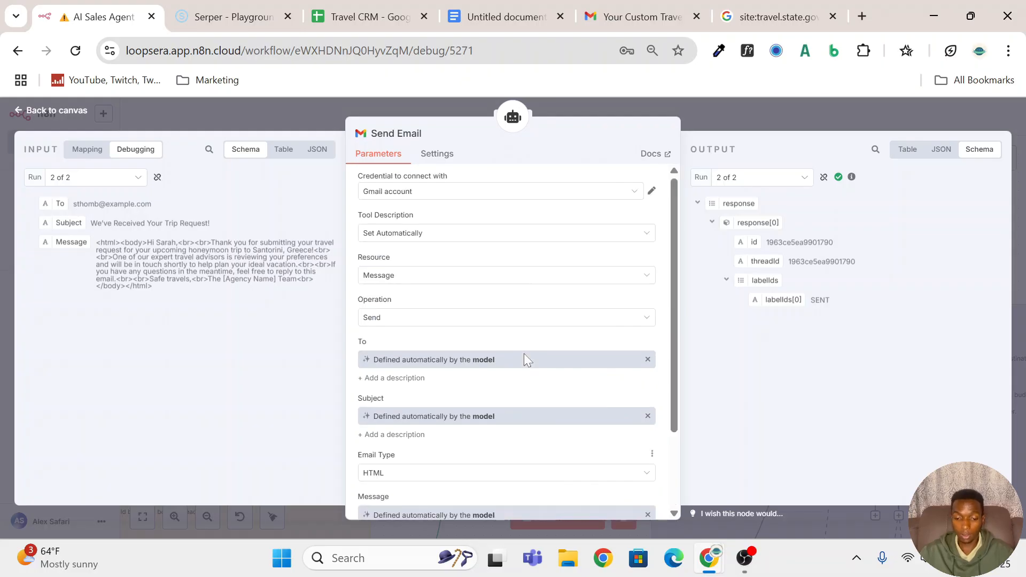
pyautogui.click(735, 99)
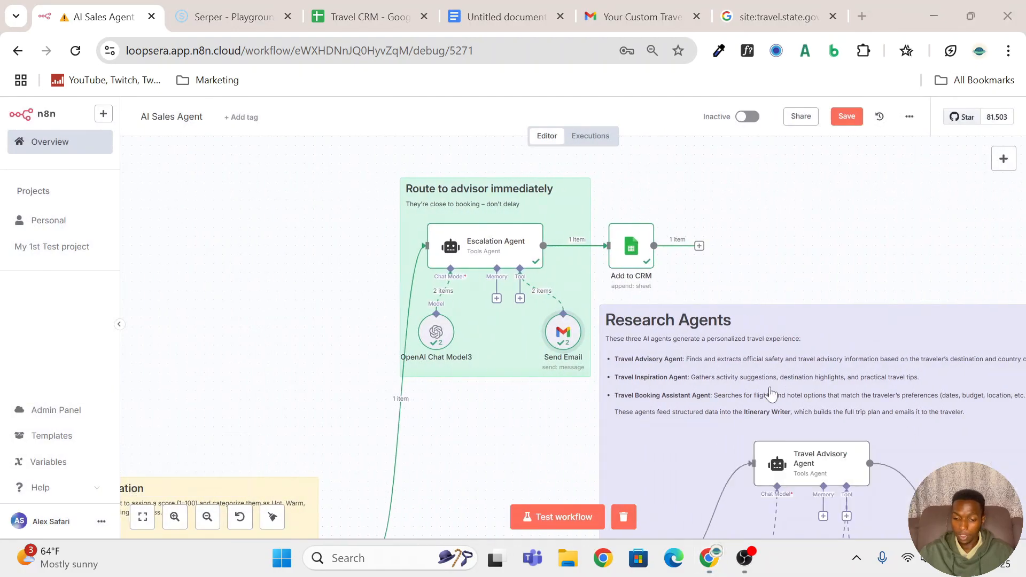
# Check the document, sheet and operation settings of the Add to CRM node after the Escalation Agent, and close the node
pyautogui.moveTo(641, 262)
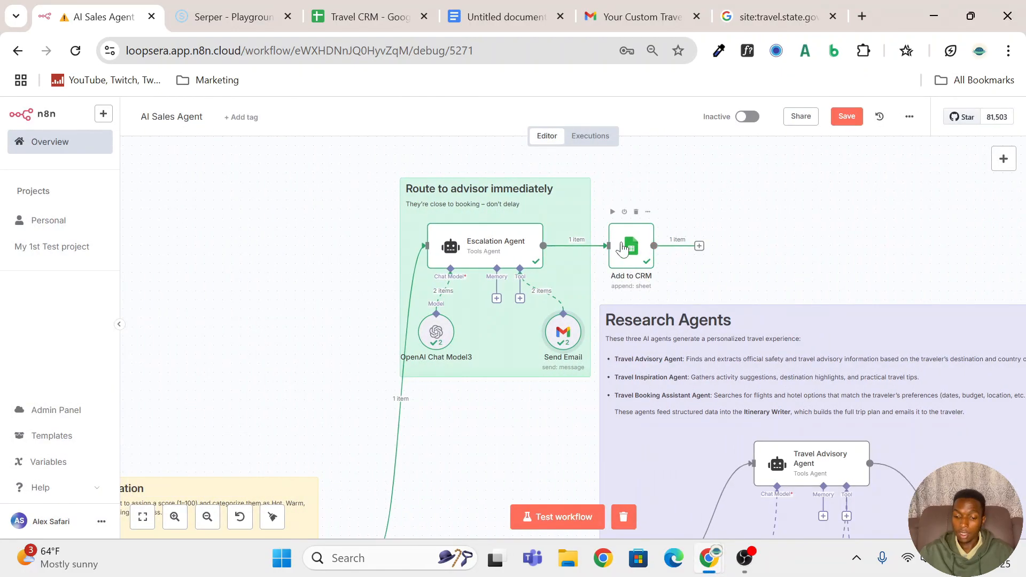
pyautogui.click(626, 257)
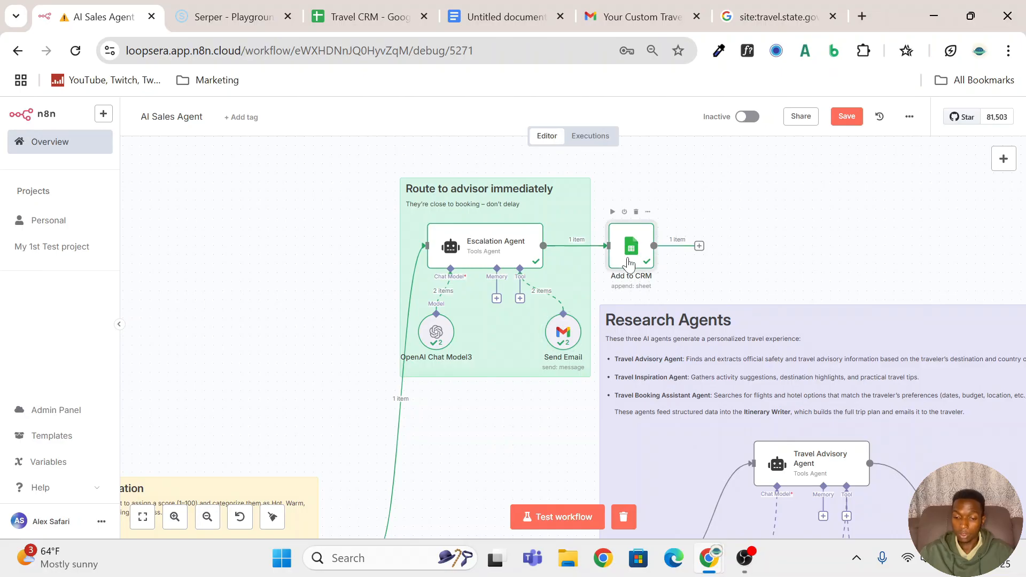
pyautogui.doubleClick(628, 263)
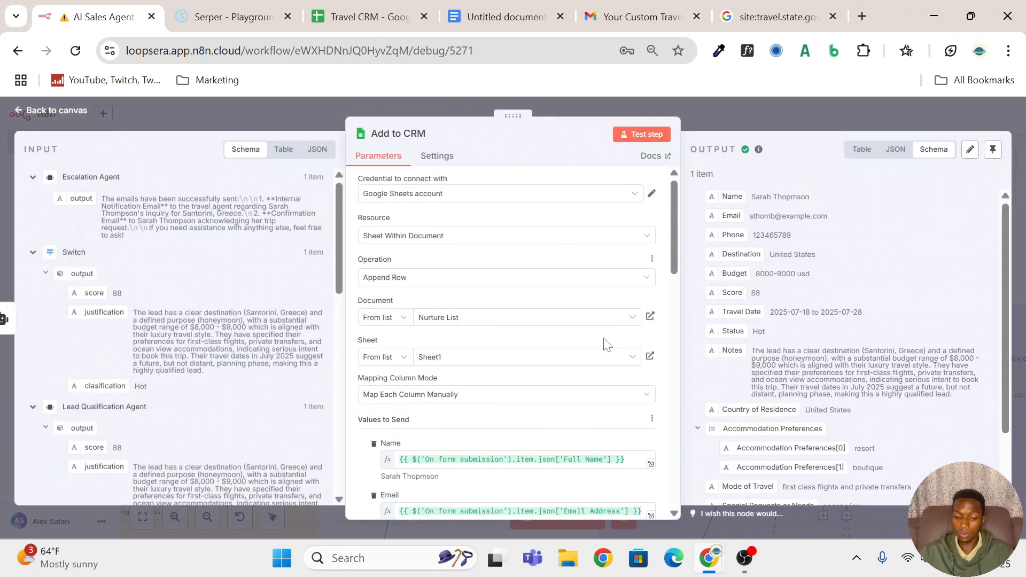
pyautogui.press('Escape')
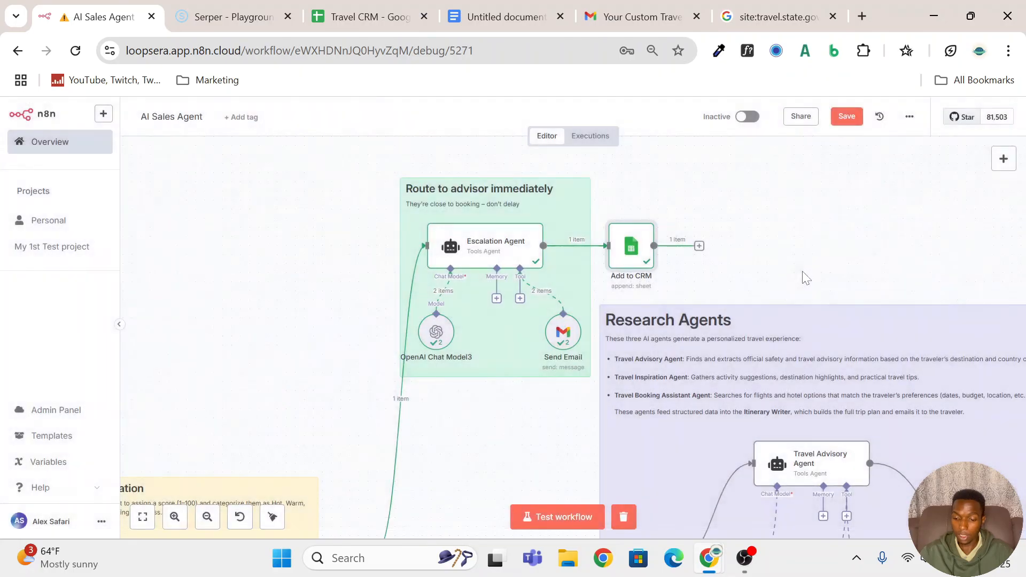
# Review the hot-lead Add to CRM node's column mappings from Name to Submission Date, and return to the canvas
pyautogui.hscroll(4, 802, 273)
pyautogui.scroll(-3, 802, 272)
pyautogui.hscroll(5, 802, 278)
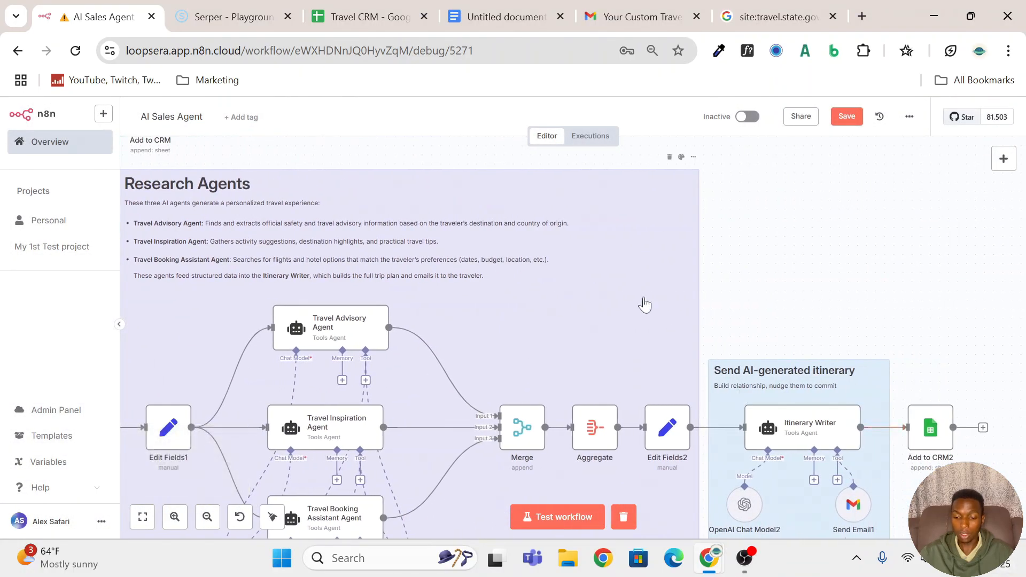
pyautogui.scroll(3, 646, 303)
pyautogui.hscroll(-2, 646, 302)
pyautogui.moveTo(224, 276)
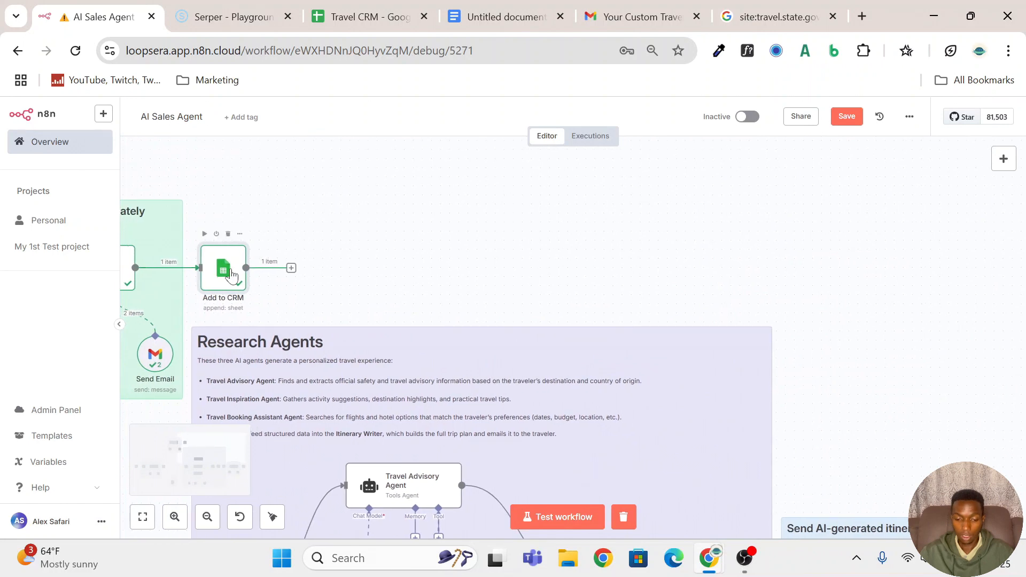
pyautogui.doubleClick(232, 276)
pyautogui.scroll(-3, 586, 309)
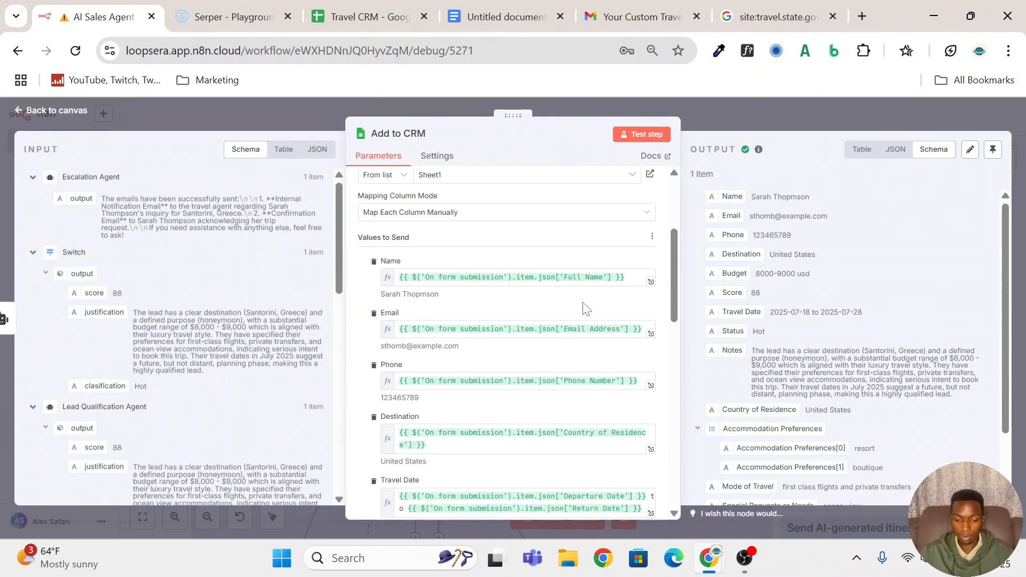
pyautogui.scroll(-2, 586, 309)
pyautogui.scroll(5, 584, 308)
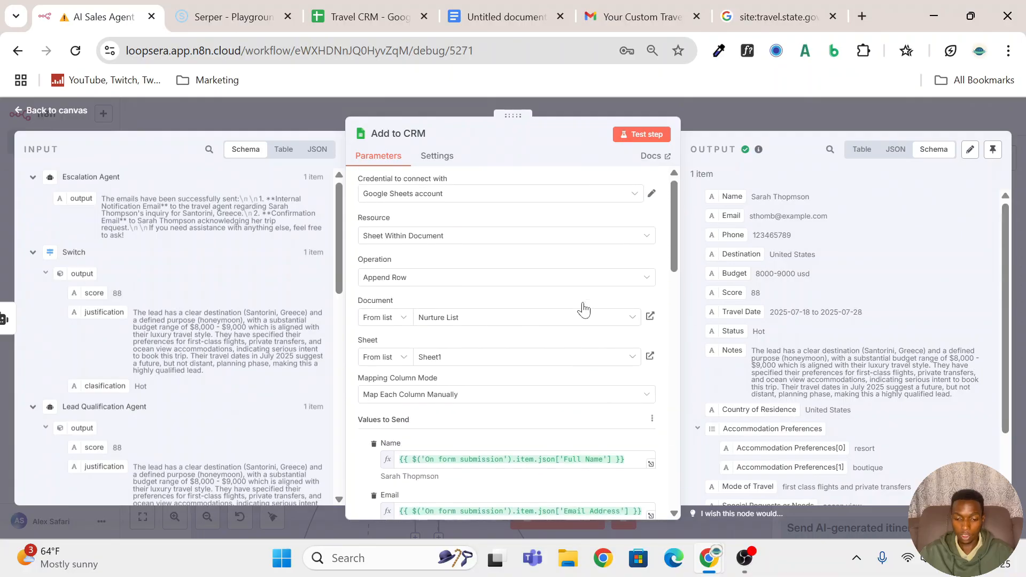
pyautogui.scroll(-6, 584, 310)
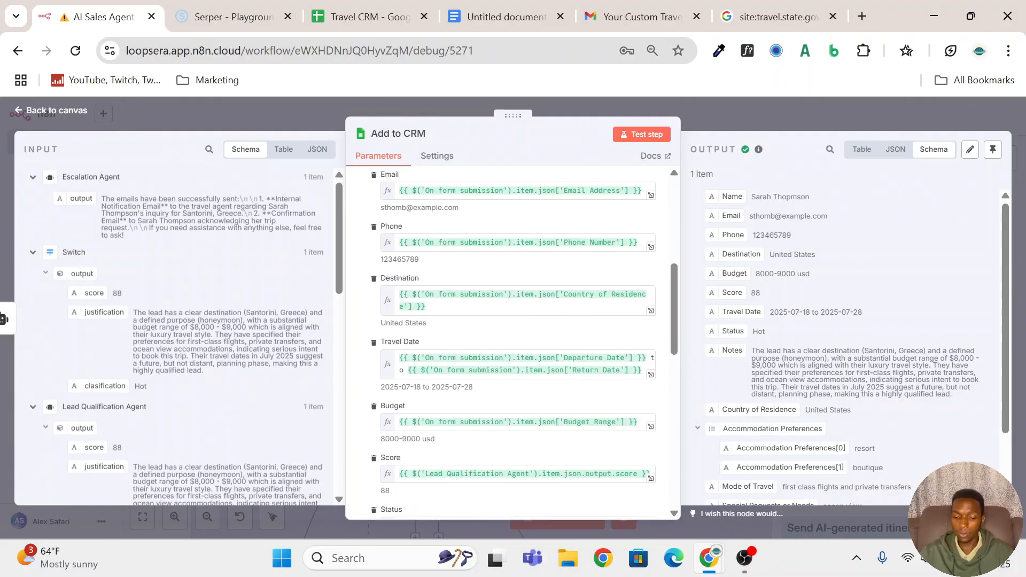
pyautogui.scroll(-3, 527, 380)
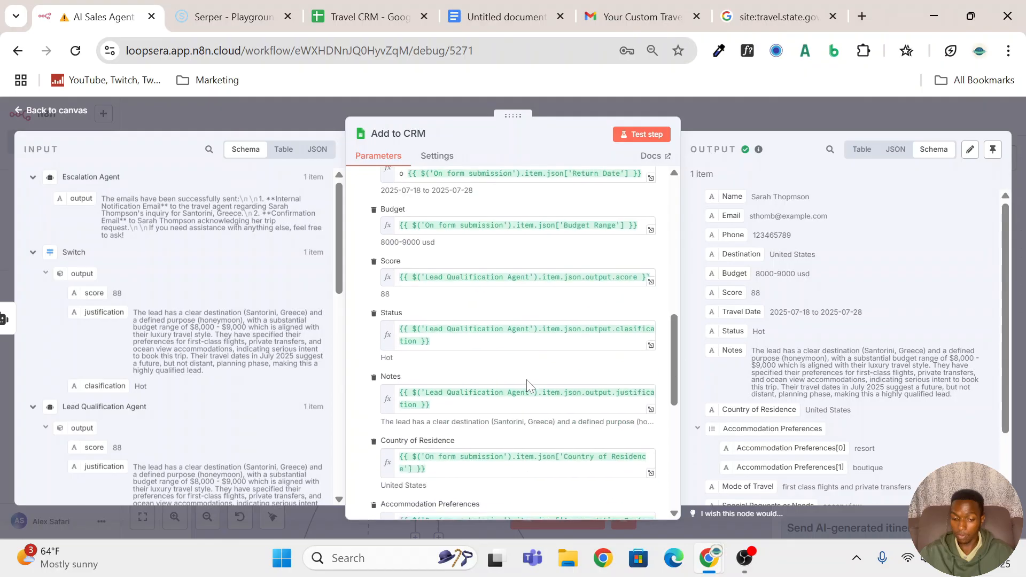
pyautogui.scroll(-6, 527, 380)
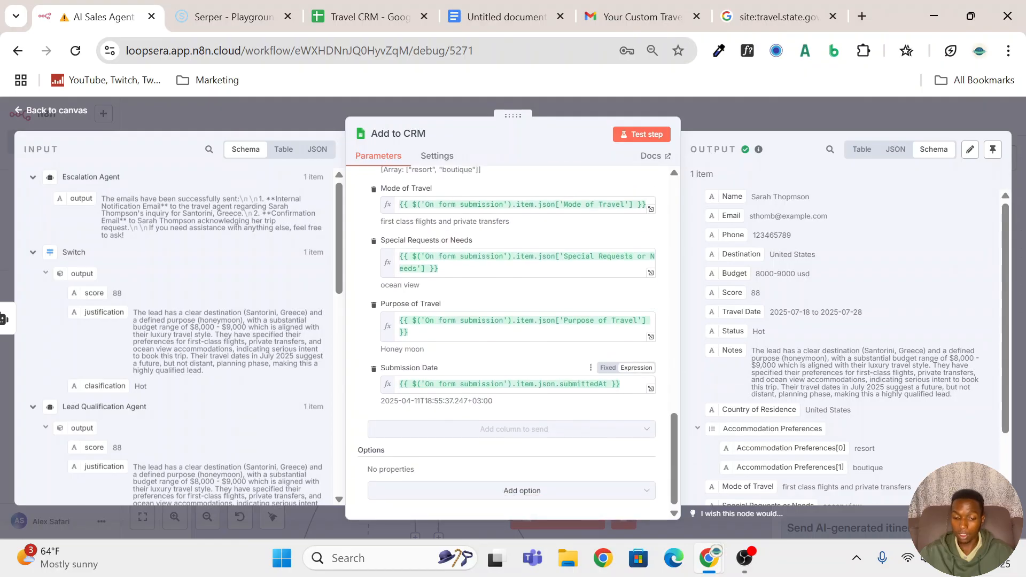
pyautogui.click(748, 133)
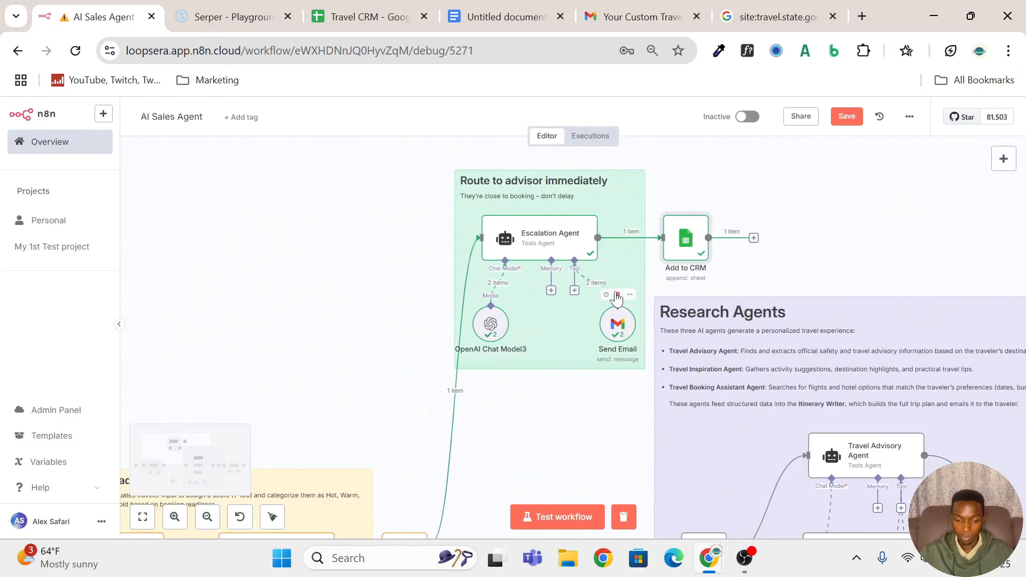
# Open the Add to CRM1 node in the long-term nurture flow, look through its column mappings, and close it
pyautogui.scroll(-6, 616, 298)
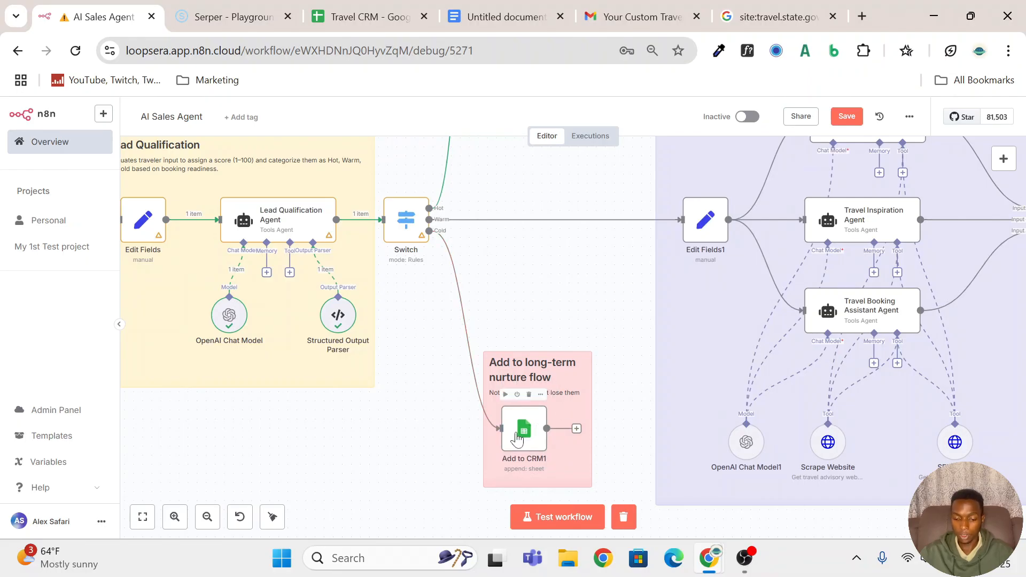
pyautogui.click(516, 438)
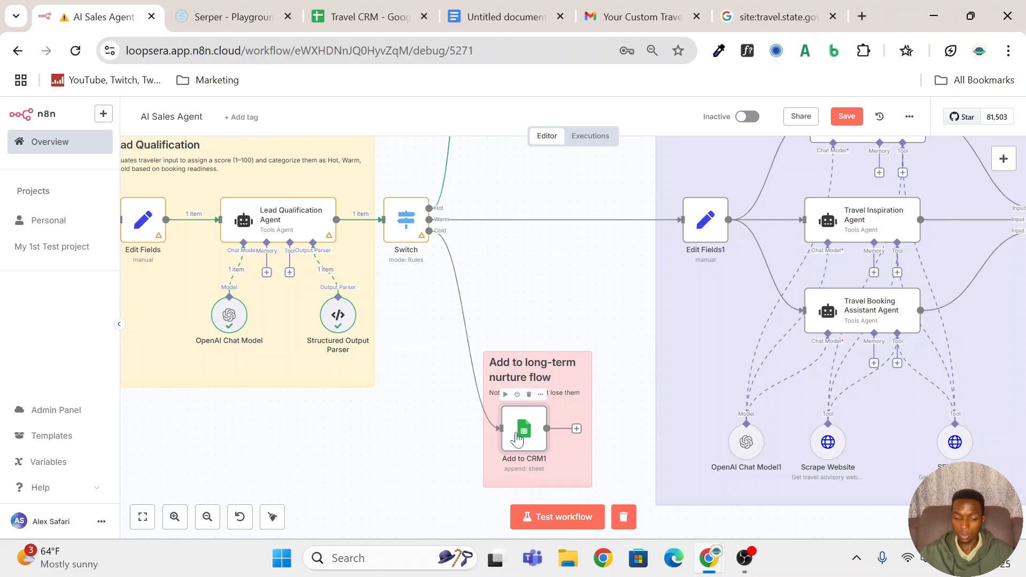
pyautogui.doubleClick(516, 438)
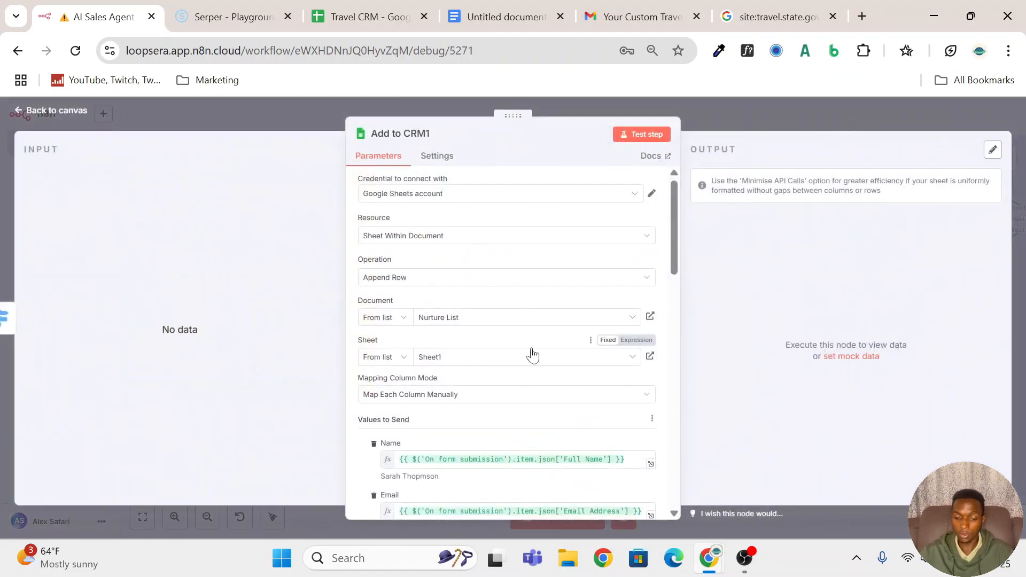
pyautogui.scroll(-2, 532, 354)
pyautogui.scroll(-10, 532, 354)
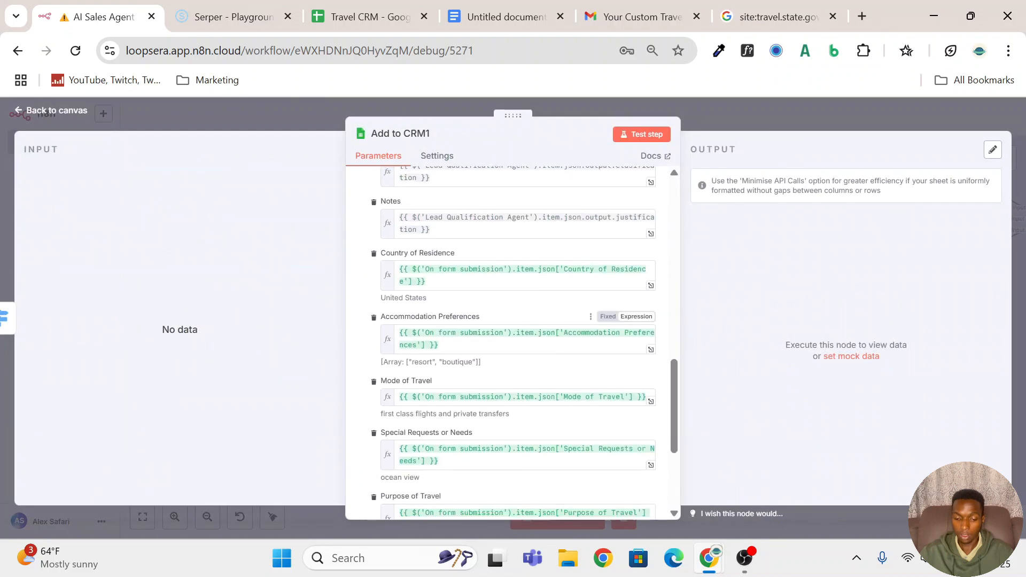
pyautogui.click(816, 115)
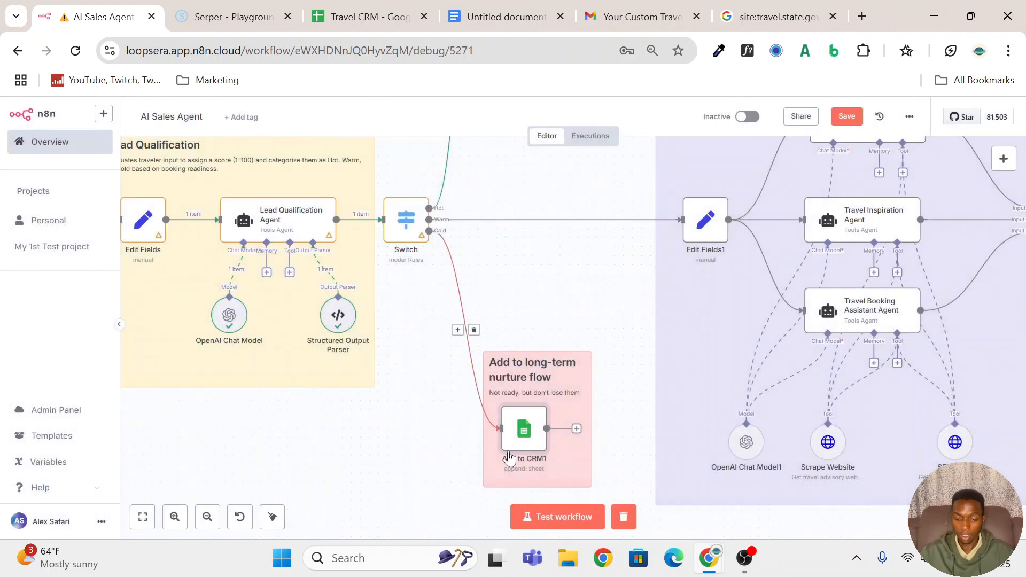
# Bring the entire AI Sales Agent workflow into view on the canvas
pyautogui.click(207, 517)
pyautogui.click(207, 518)
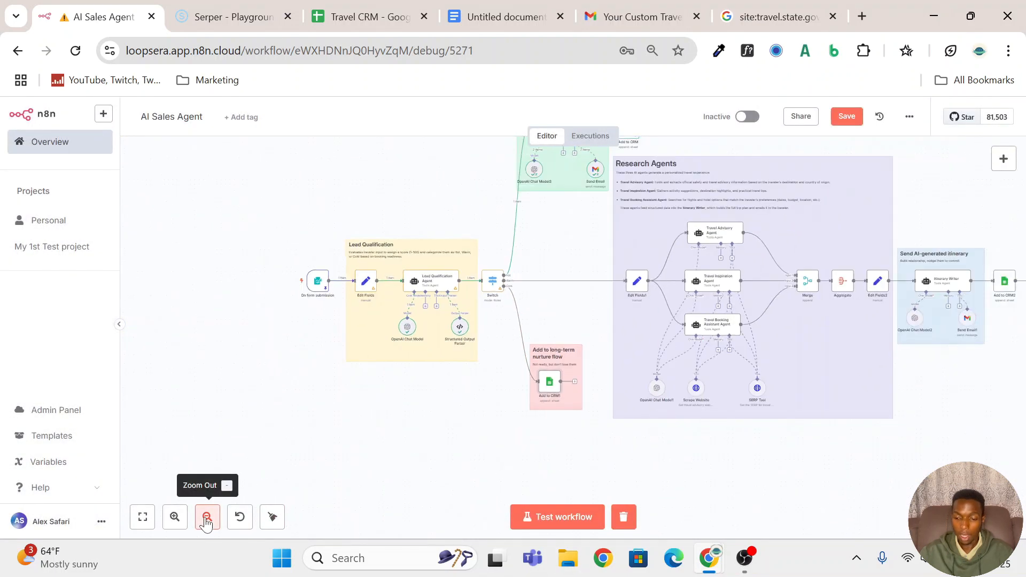
pyautogui.click(207, 517)
pyautogui.scroll(2, 741, 470)
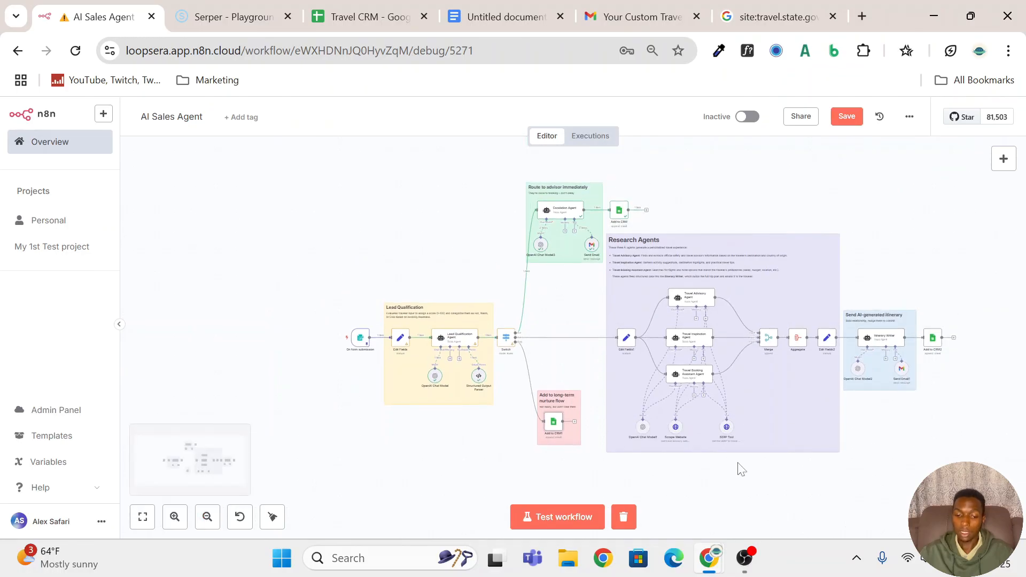